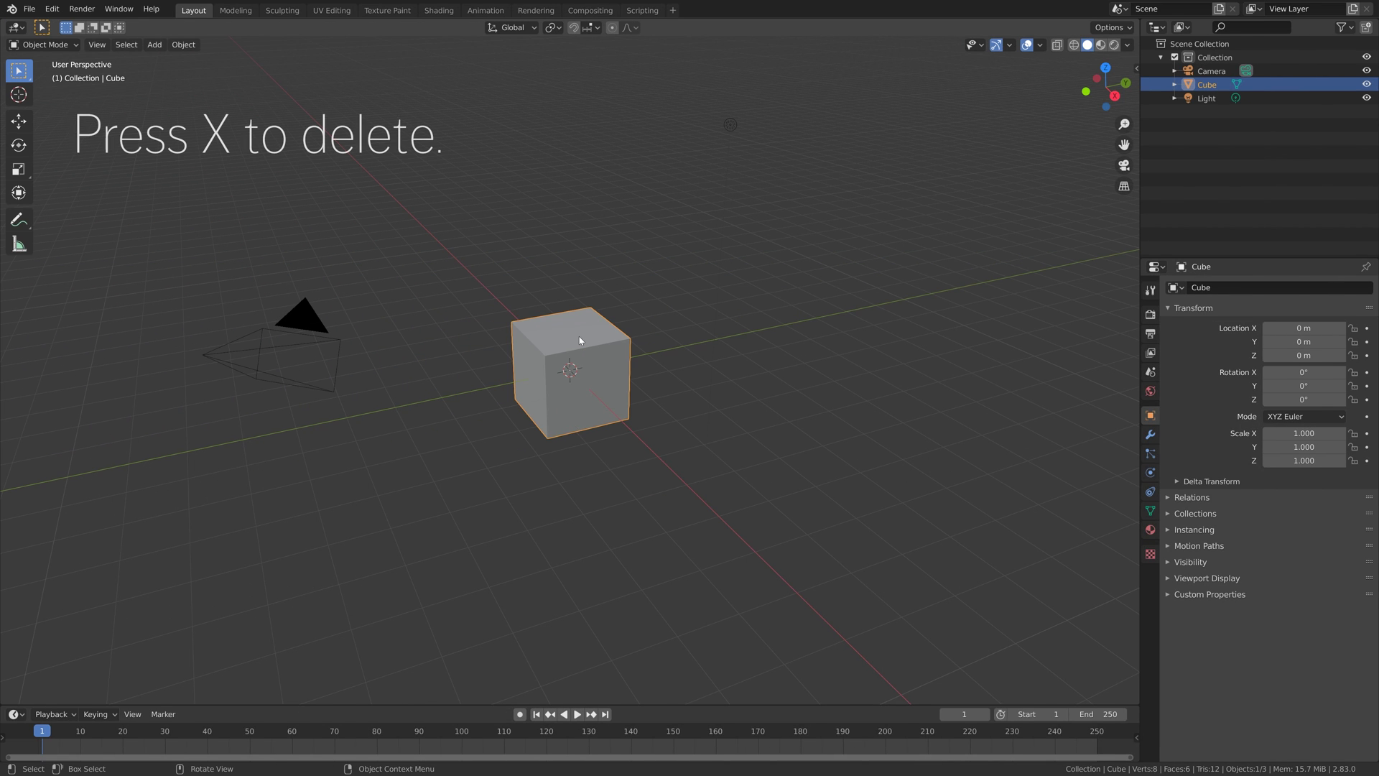
Step: Delete the default cube and add a UV sphere at the origin
{"action": "key", "text": "x"}
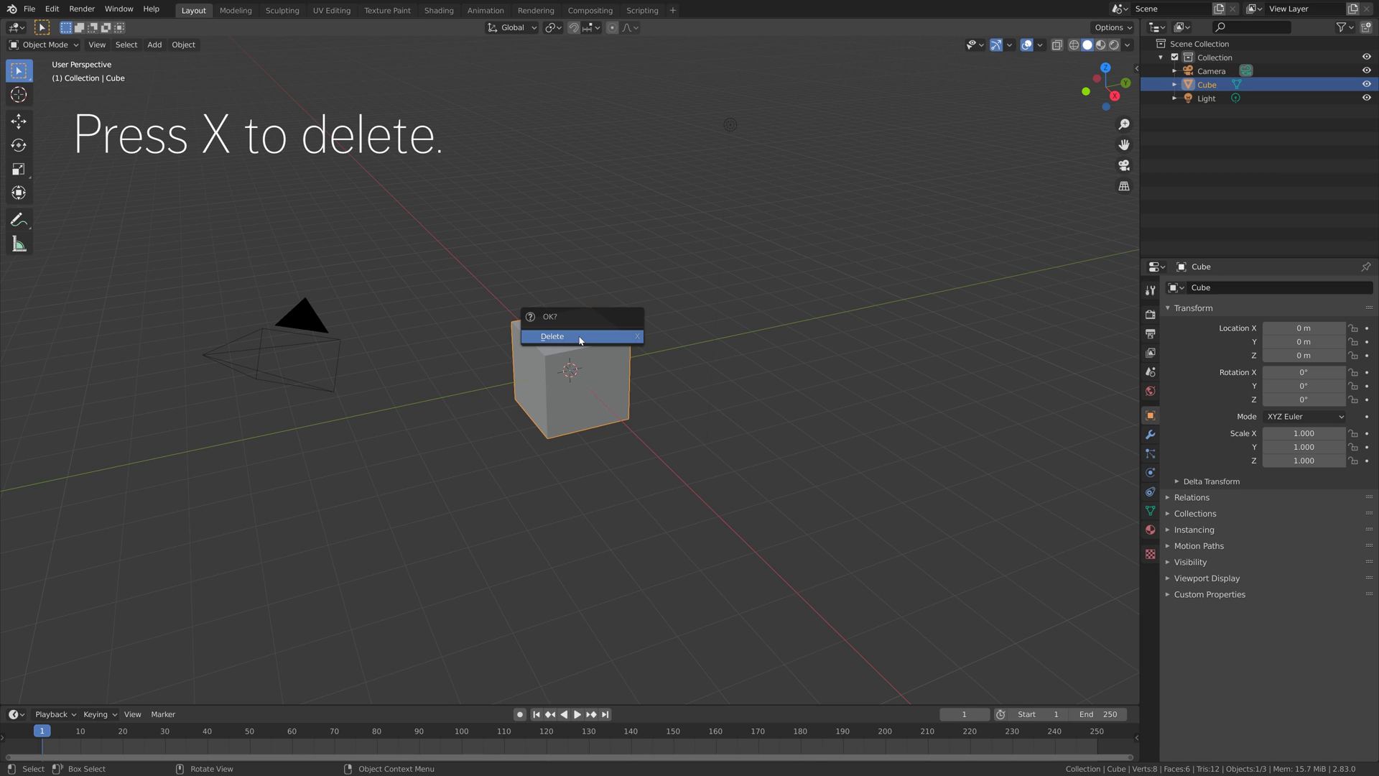
{"action": "left_click", "coordinate": [579, 336]}
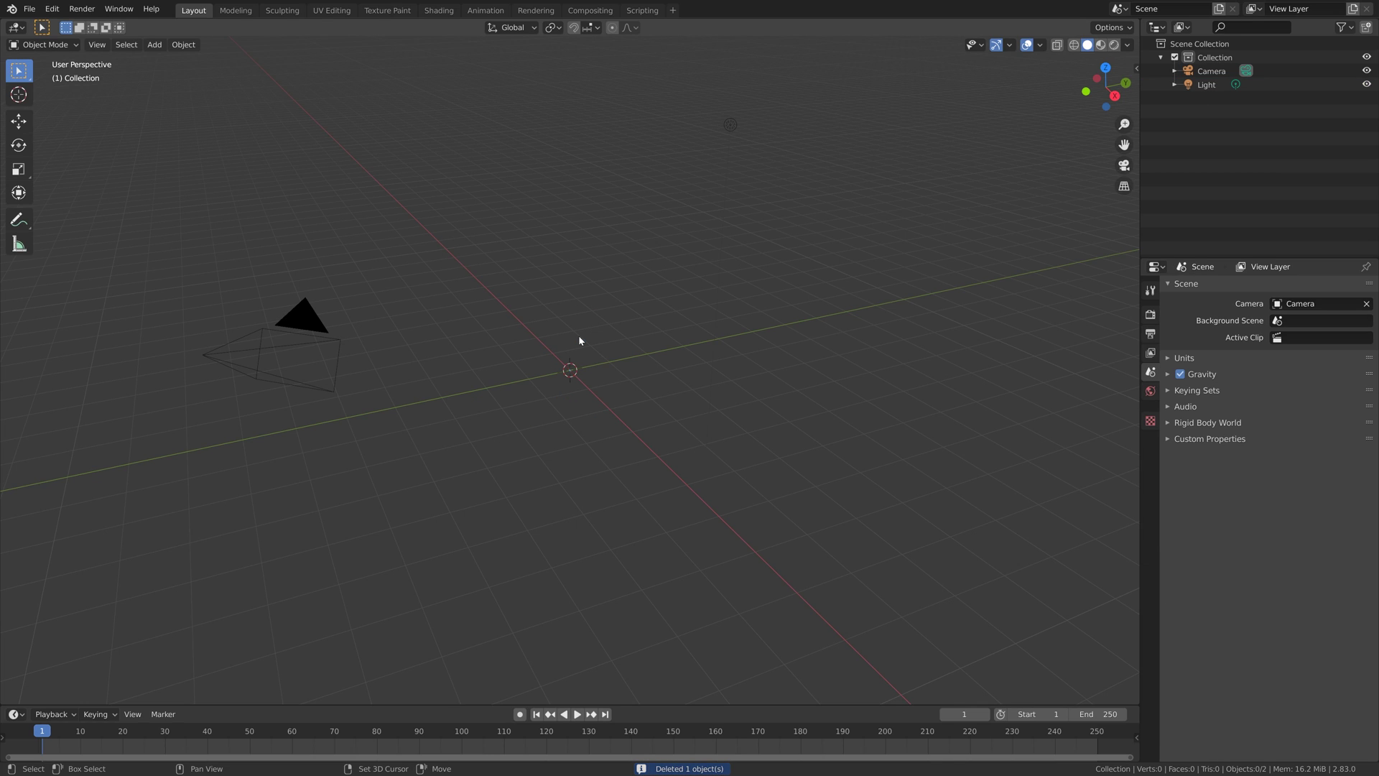
{"action": "key", "text": "shift+a"}
{"action": "left_click", "coordinate": [696, 375]}
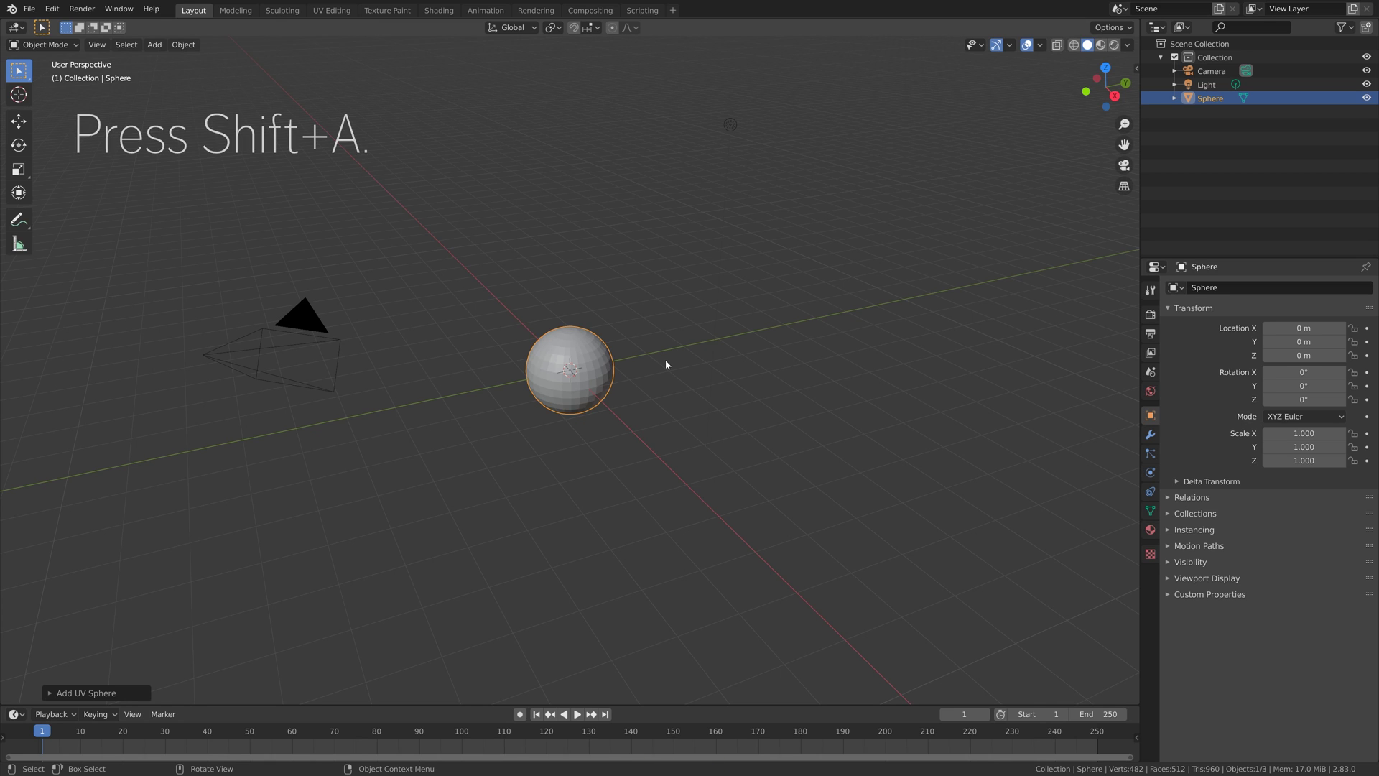
Step: Scale the sphere horizontally in X and Y to about 3.12, leaving Z out, to form a flat saucer
{"action": "scroll", "coordinate": [665, 364], "scroll_direction": "up", "scroll_amount": 6}
{"action": "key", "text": "s"}
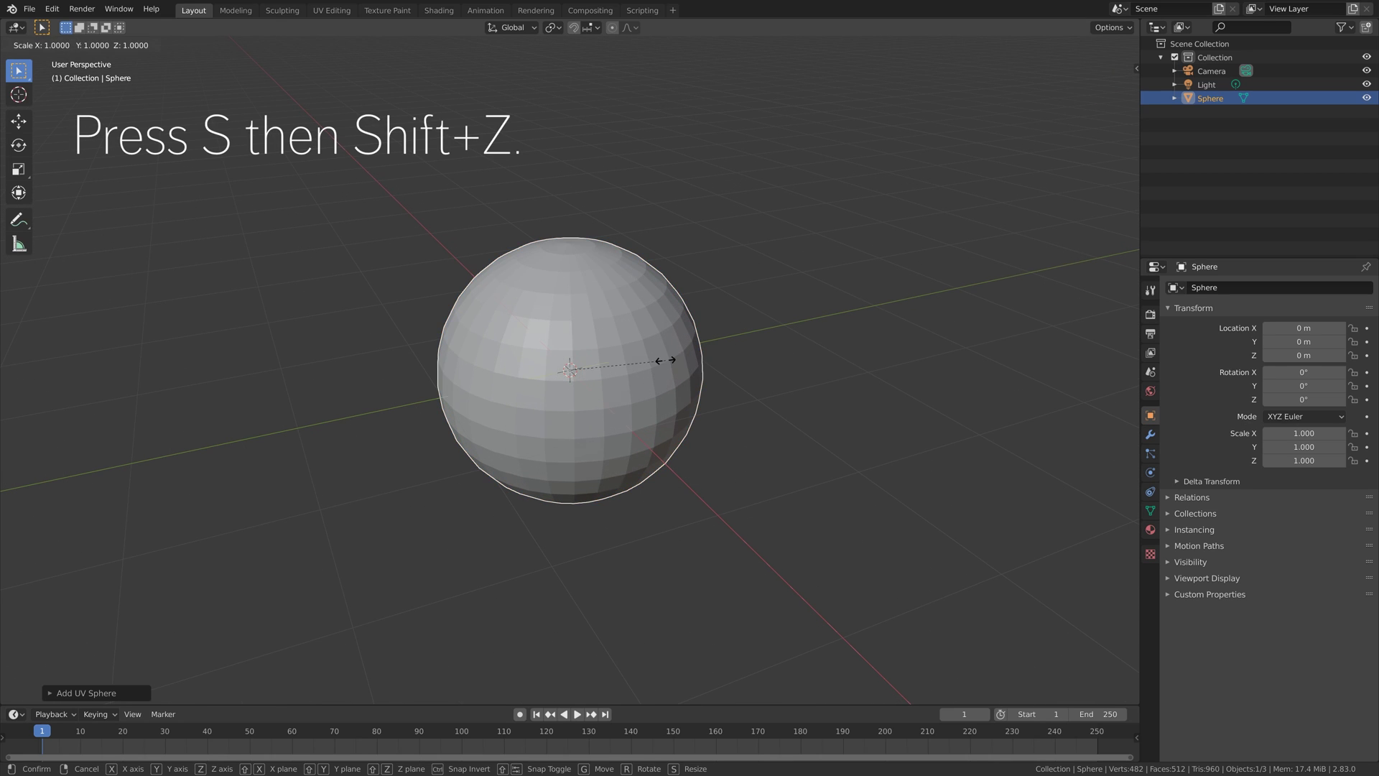
{"action": "key", "text": "shift+z"}
{"action": "left_click", "coordinate": [869, 322]}
{"action": "scroll", "coordinate": [811, 373], "scroll_direction": "down", "scroll_amount": 4}
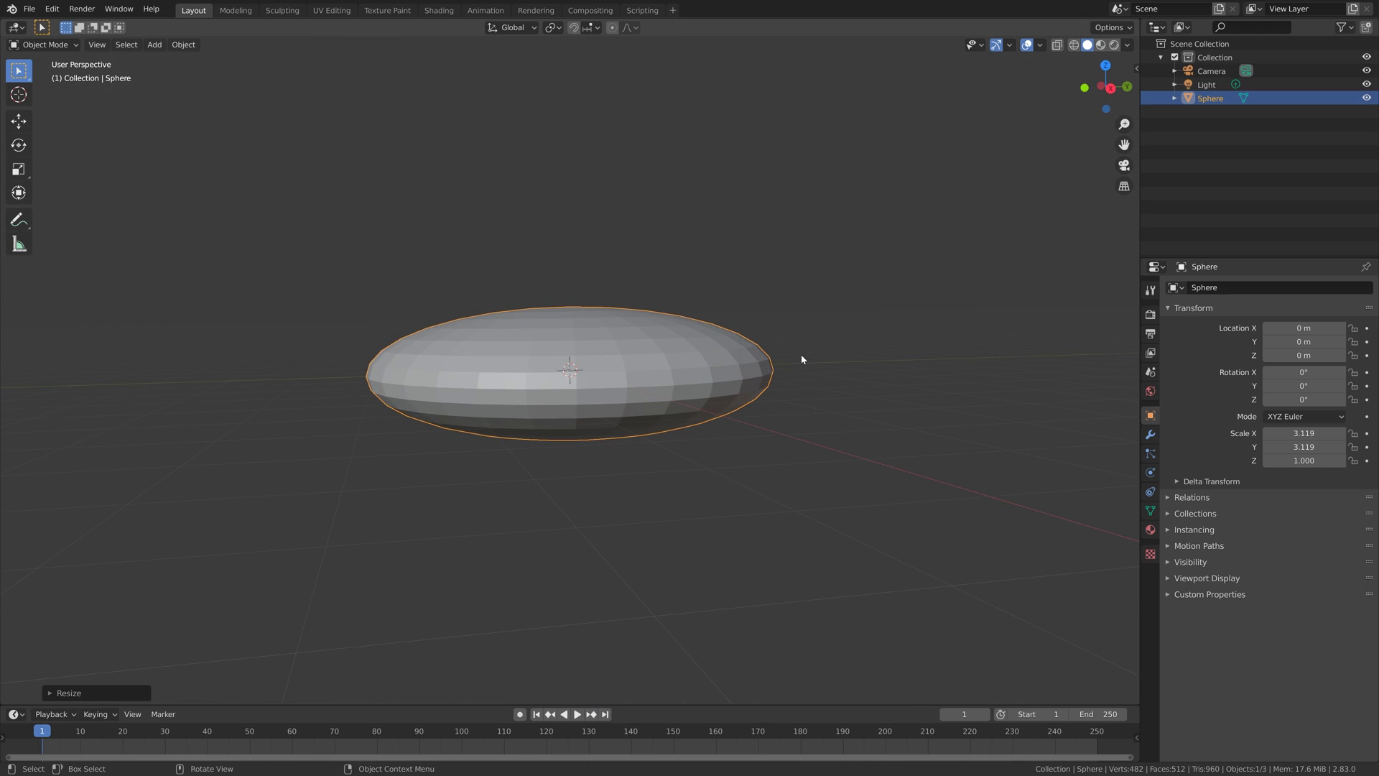
Step: Add a Catmull-Clark Subdivision Surface modifier to the saucer sphere and apply it
{"action": "left_click", "coordinate": [1150, 434]}
{"action": "left_click", "coordinate": [1222, 286]}
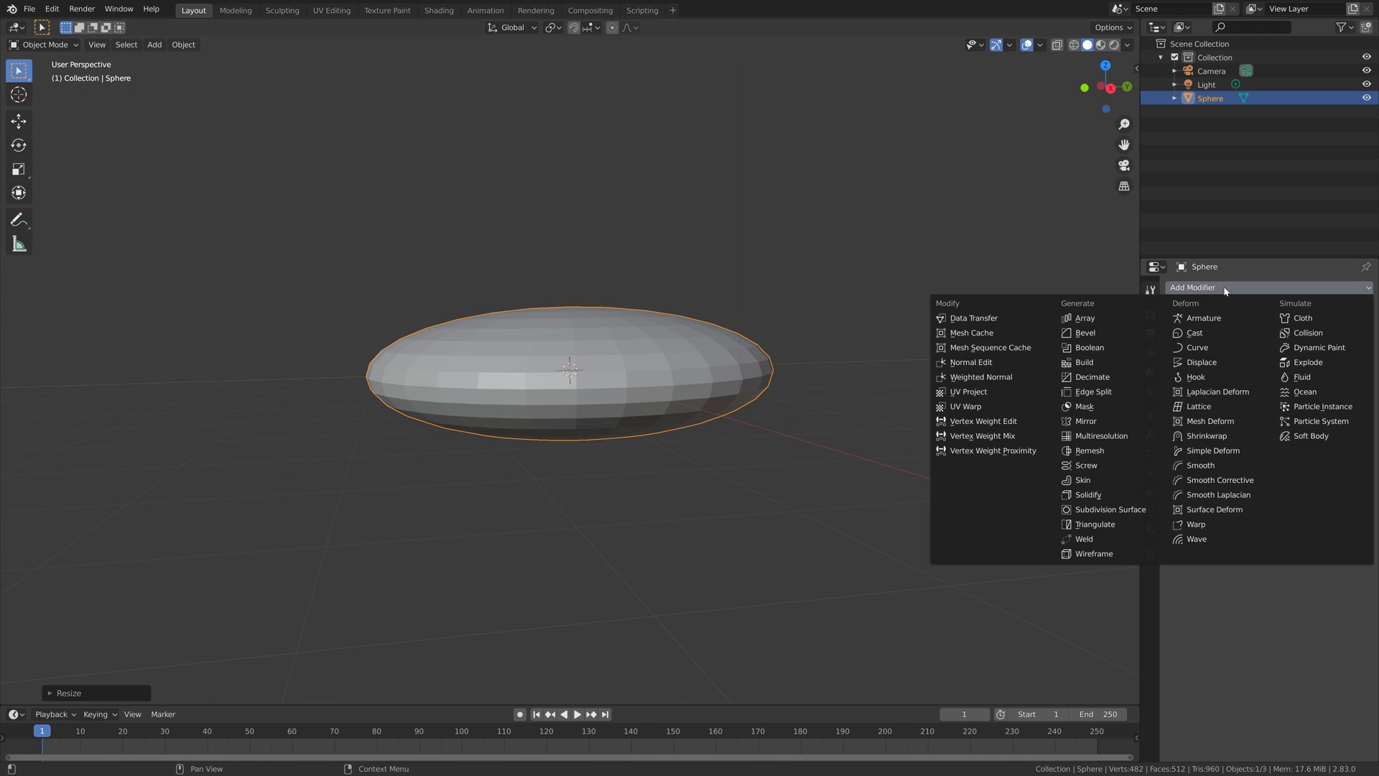
{"action": "left_click", "coordinate": [1141, 509]}
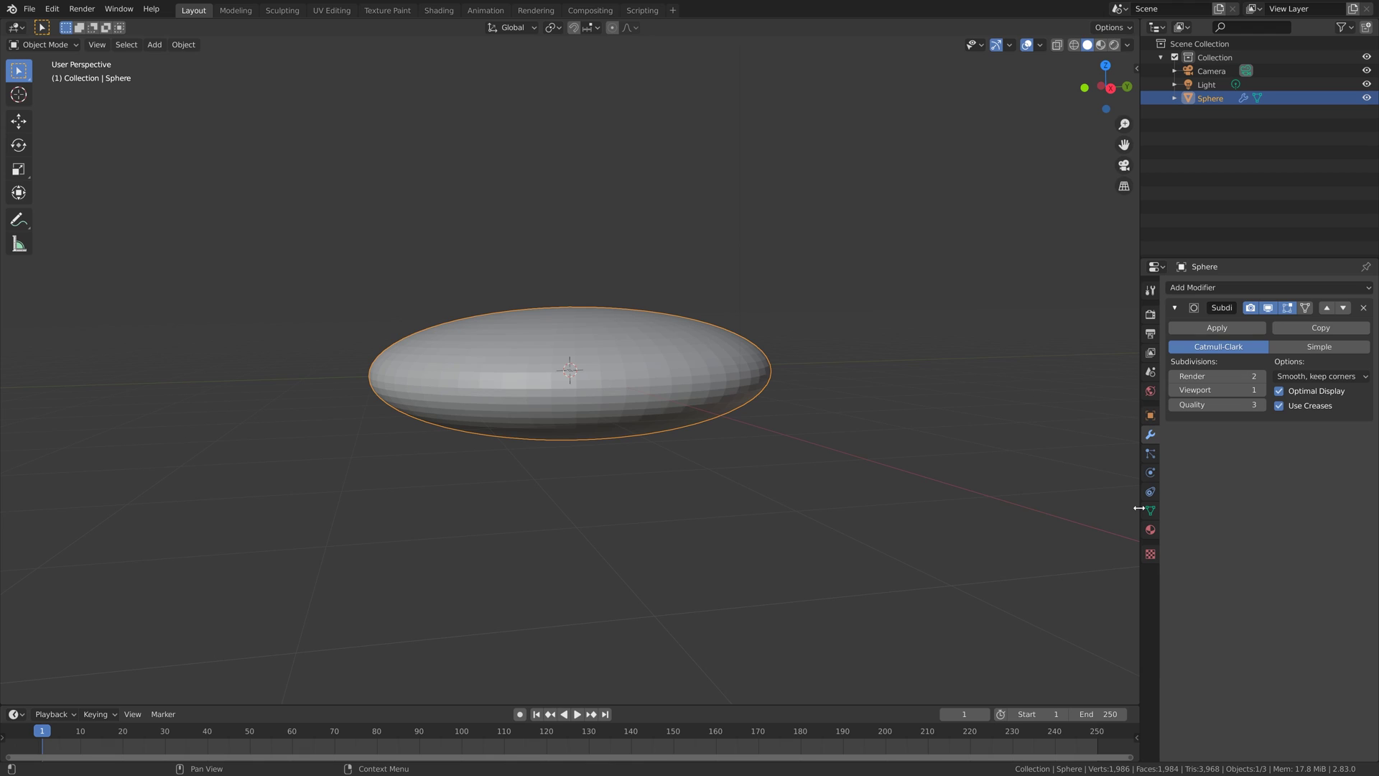
{"action": "left_click", "coordinate": [1174, 376]}
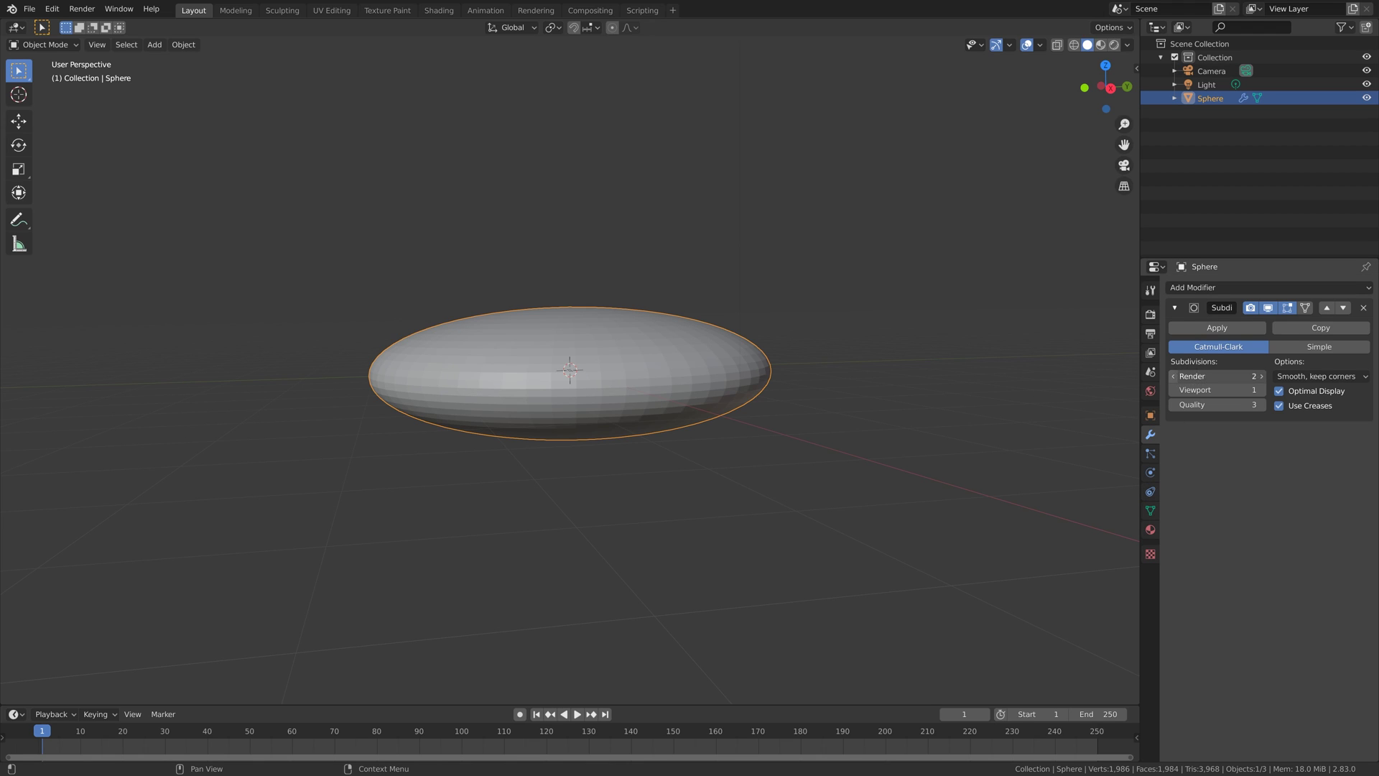
{"action": "left_click", "coordinate": [1197, 334]}
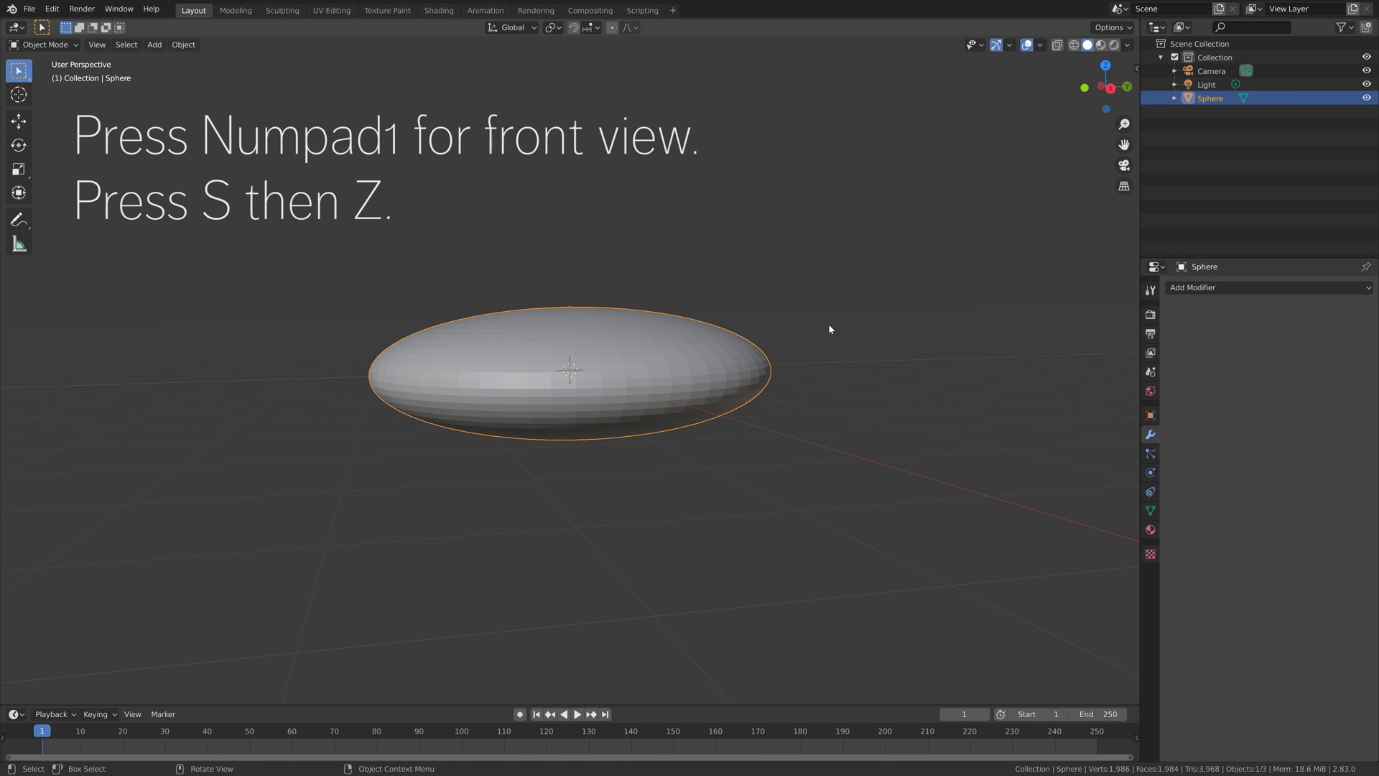
Step: Flatten the saucer in front view by scaling it along Z to about 0.81
{"action": "key", "text": "KP_1"}
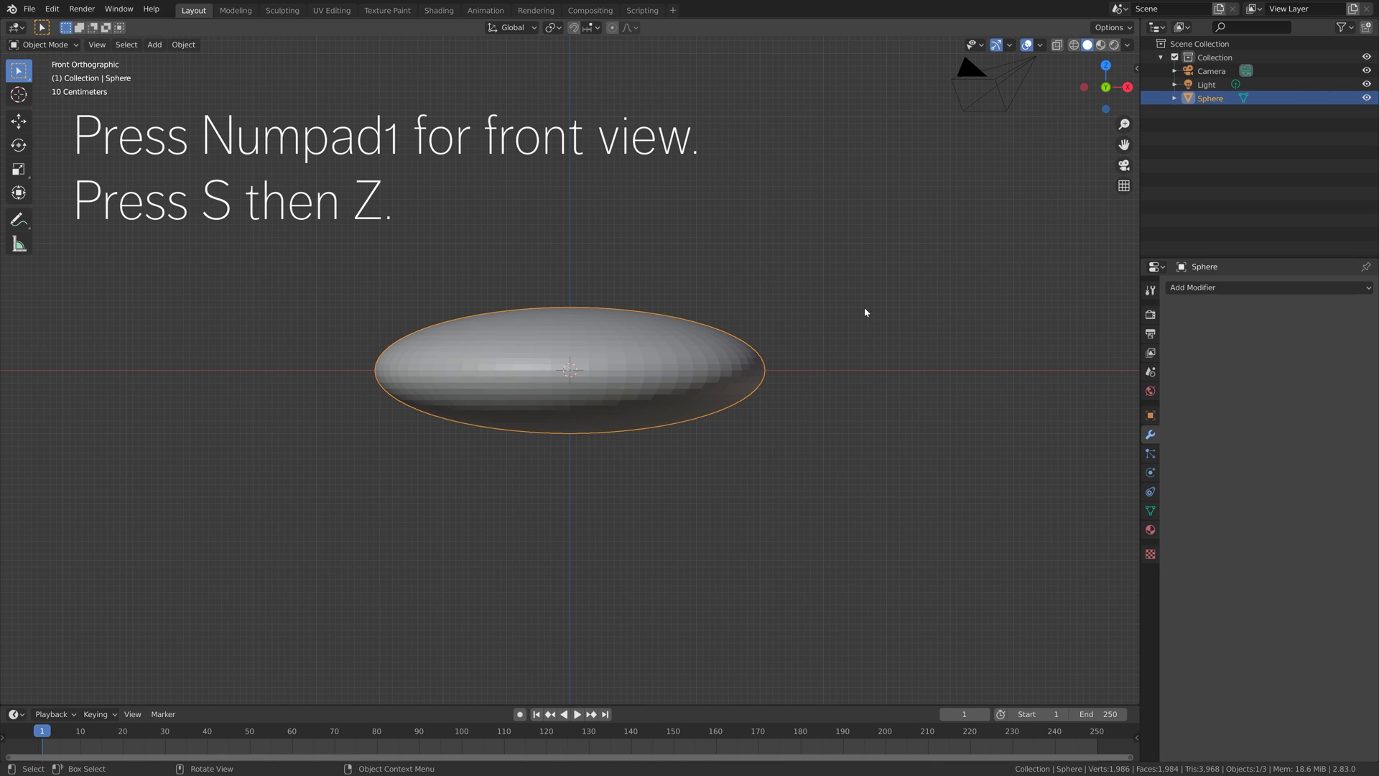
{"action": "key", "text": "s"}
{"action": "key", "text": "z"}
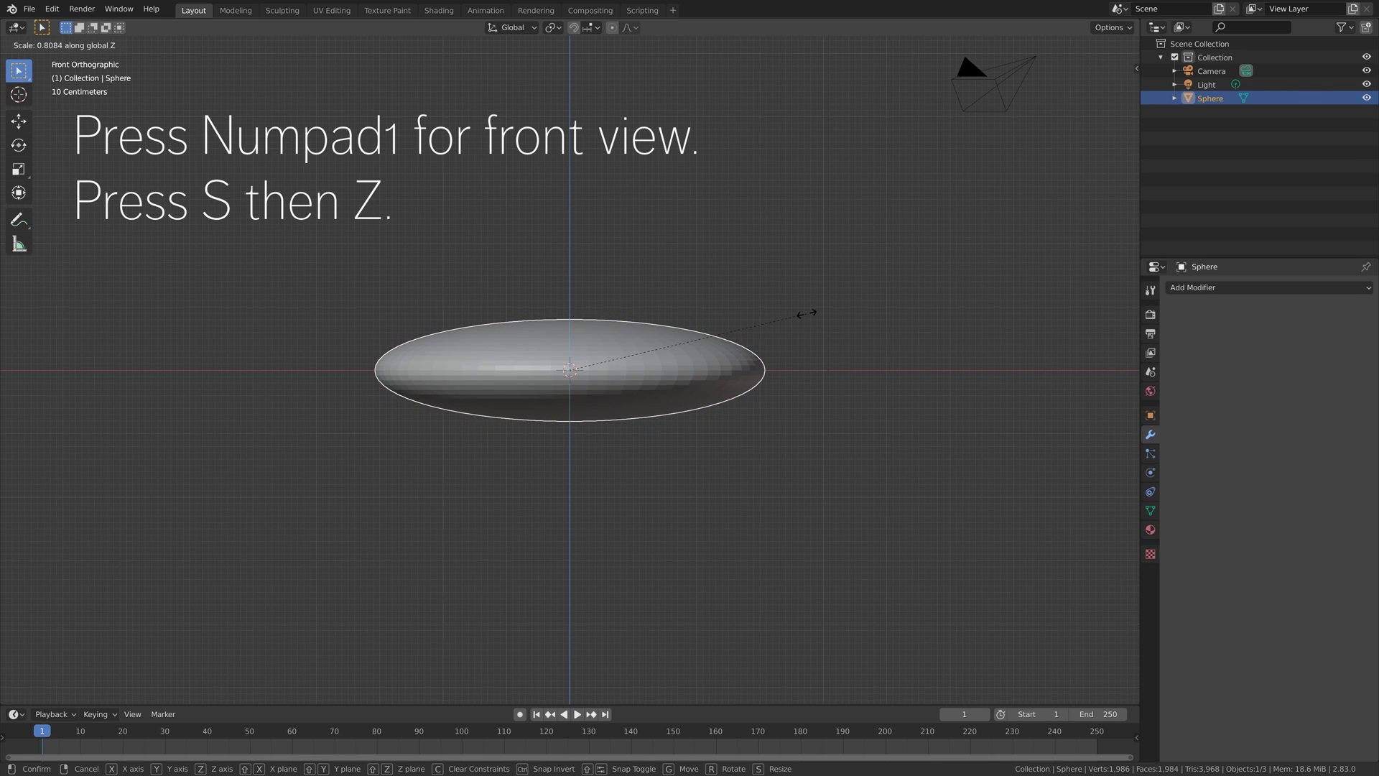
{"action": "left_click", "coordinate": [806, 309]}
Step: Add a second UV sphere and raise it about 0.75 m along Z as the saucer's dome
{"action": "key", "text": "shift+a"}
{"action": "mouse_move", "coordinate": [650, 391]}
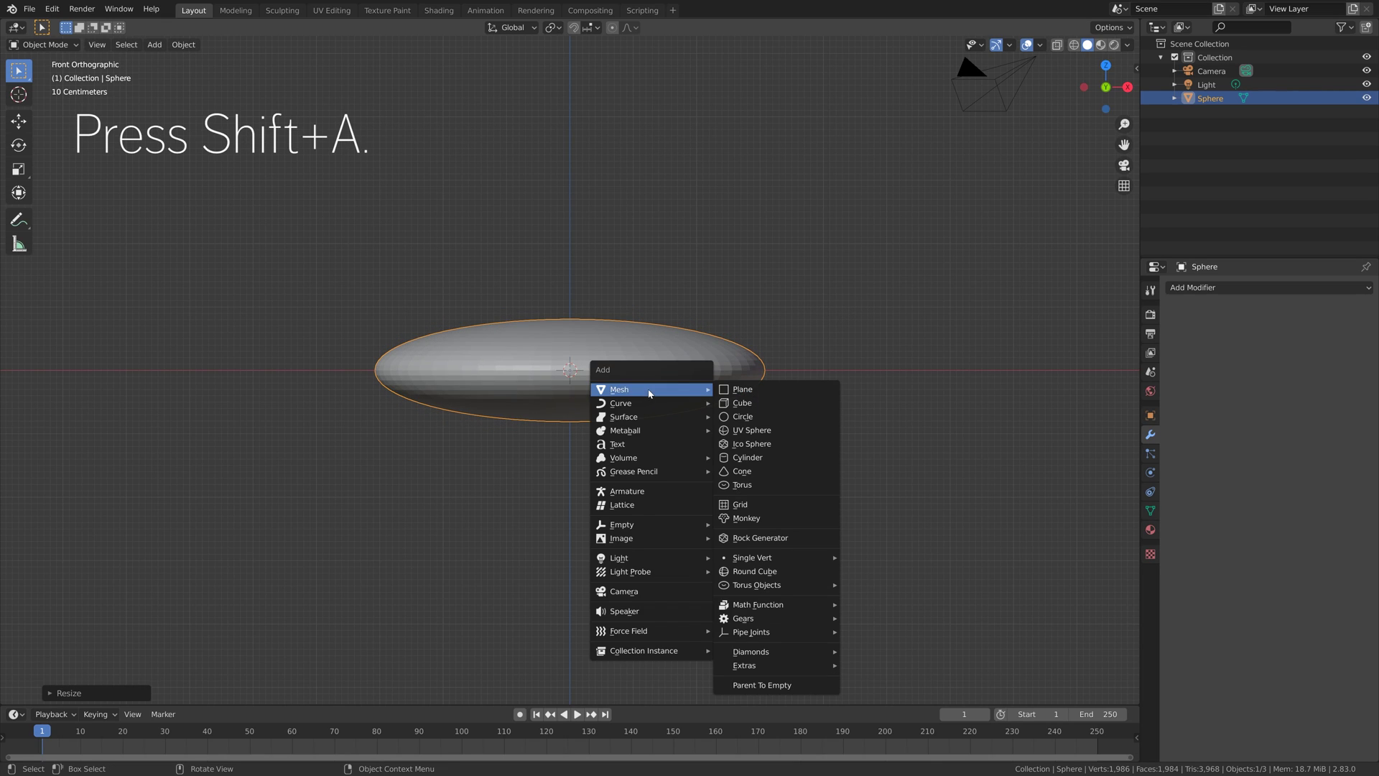
{"action": "left_click", "coordinate": [764, 423]}
{"action": "key", "text": "g"}
{"action": "key", "text": "z"}
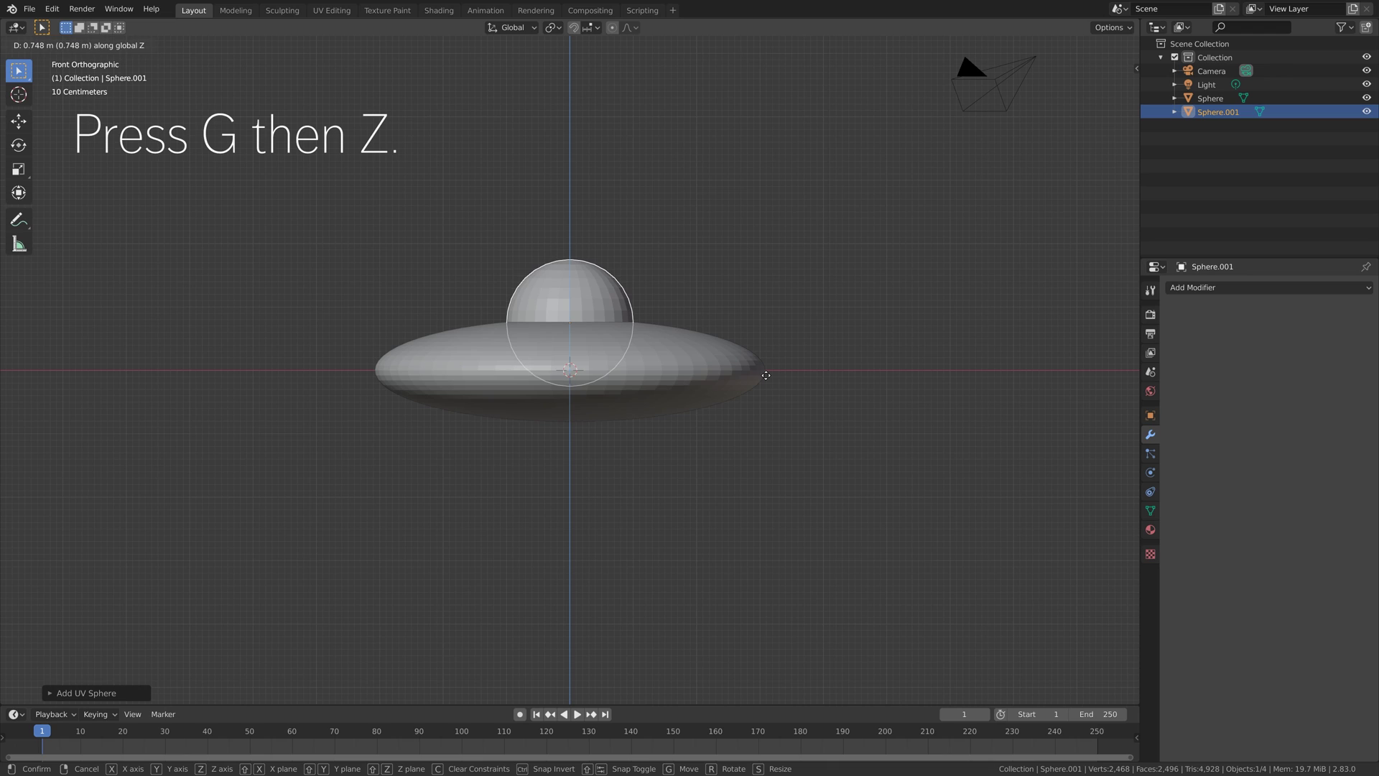
{"action": "left_click", "coordinate": [767, 379]}
Step: Enlarge the dome sphere uniformly to about 1.27 and add a Subdivision Surface modifier with 1 render subdivision
{"action": "key", "text": "s"}
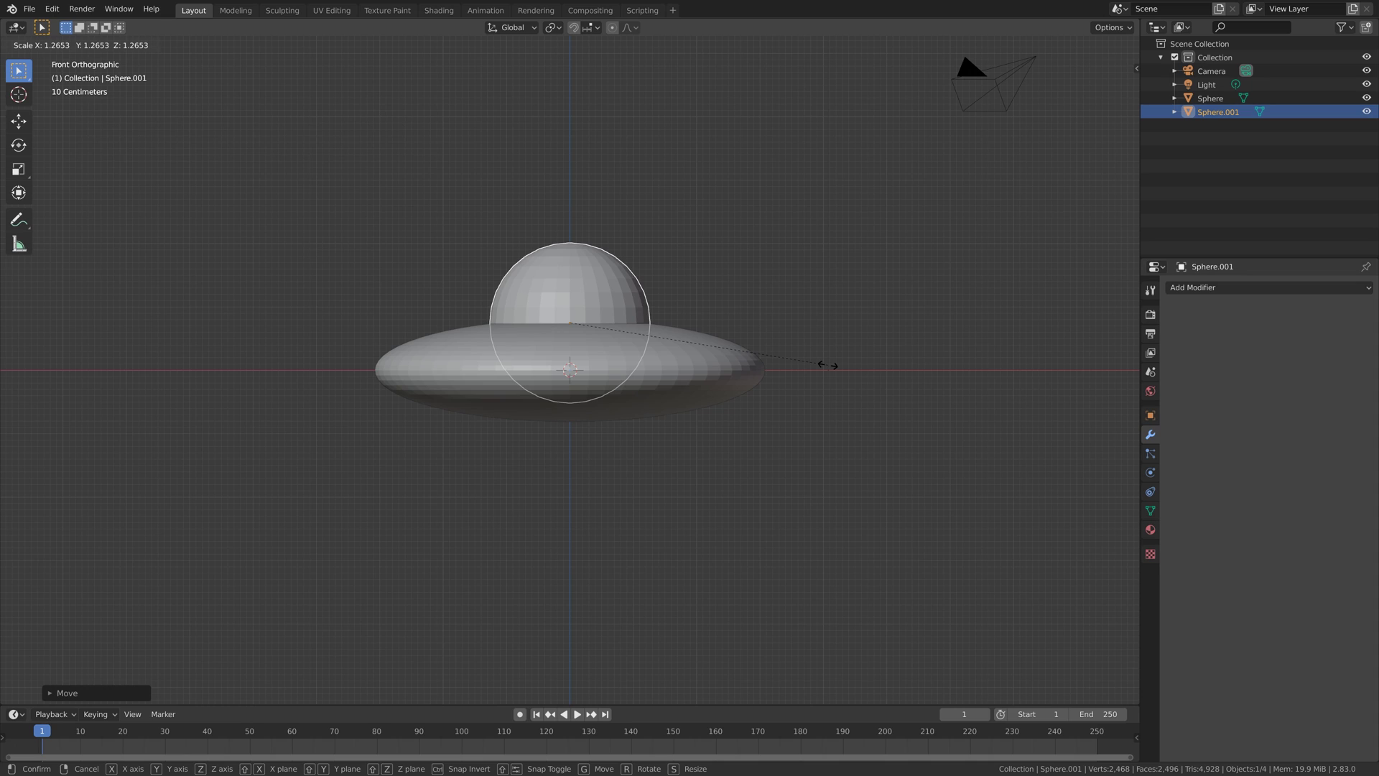
{"action": "left_click", "coordinate": [828, 367]}
{"action": "left_click", "coordinate": [1207, 288]}
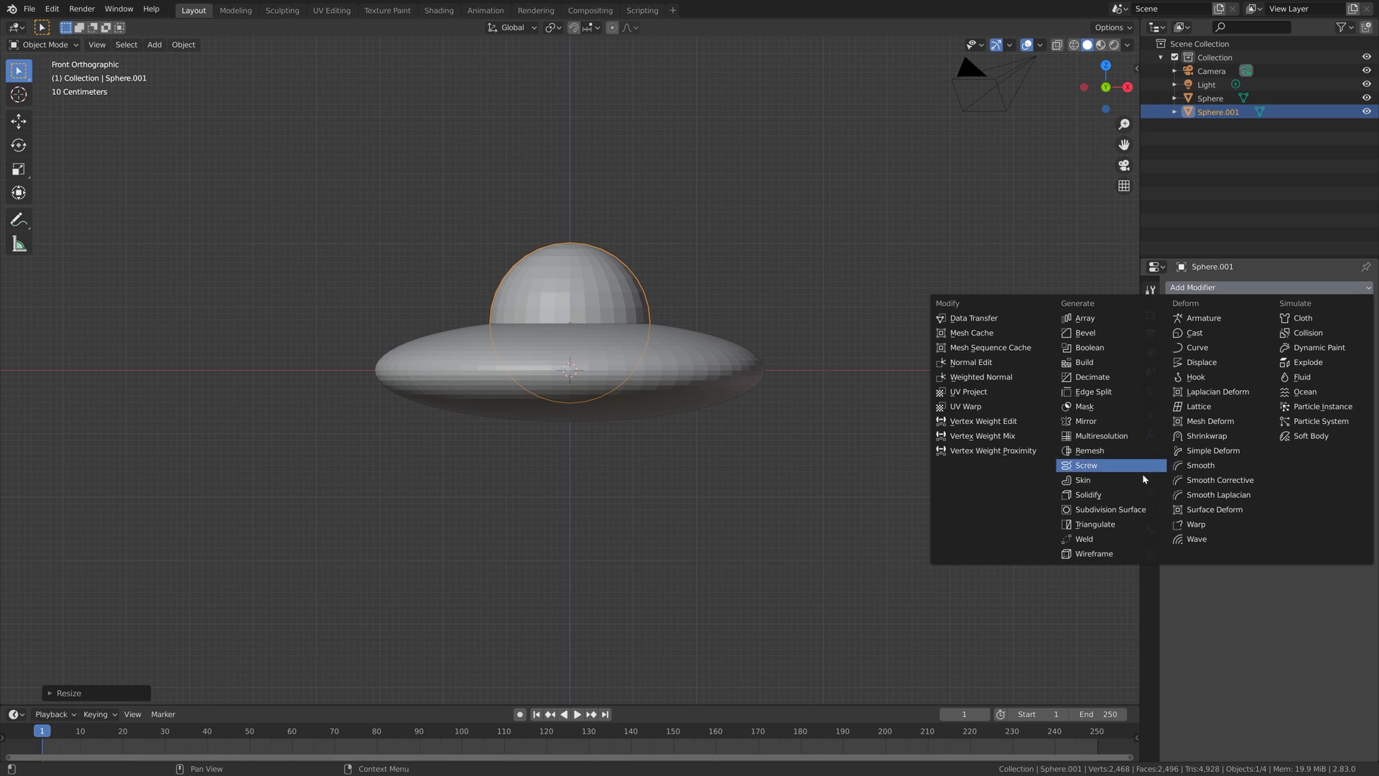
{"action": "left_click", "coordinate": [1135, 511]}
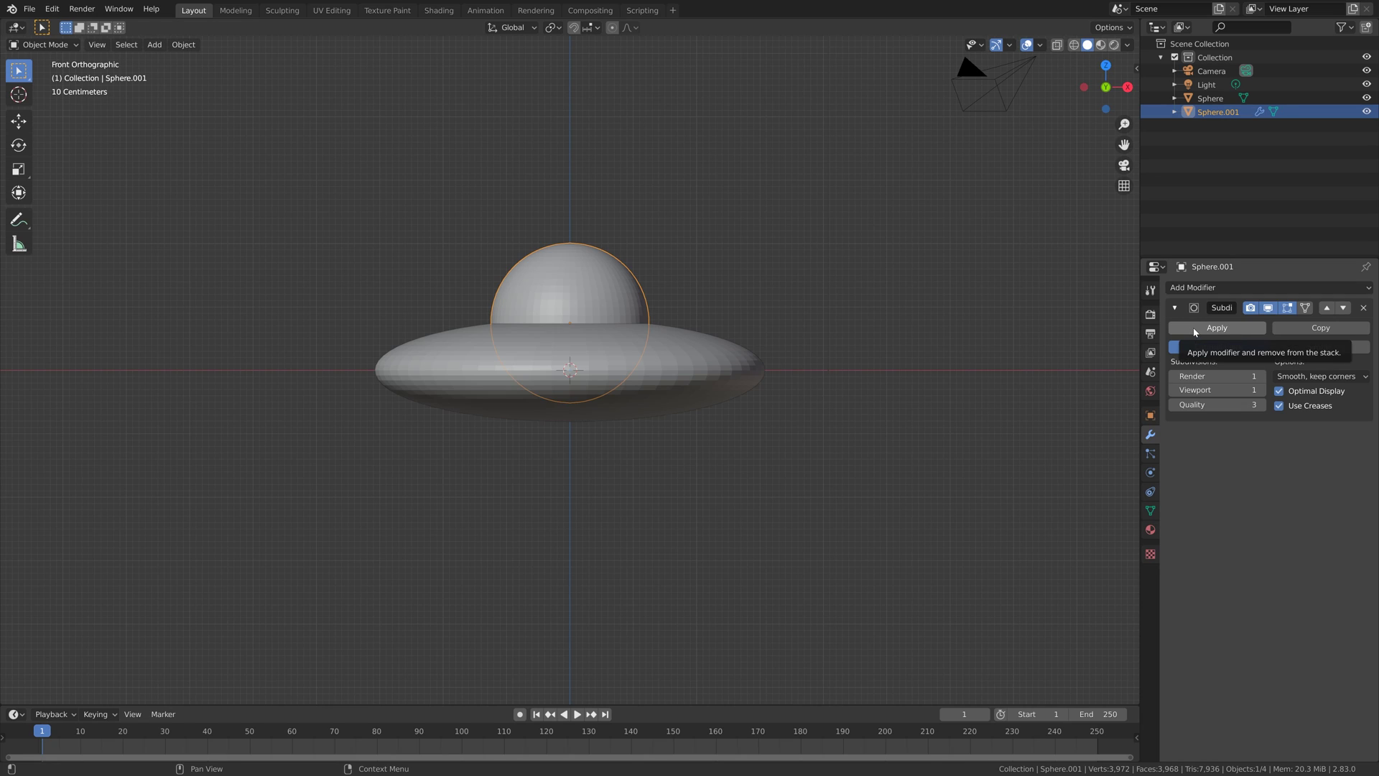
Step: Lower the dome sphere about 0.2 m along Z and apply its Subdivision Surface modifier
{"action": "key", "text": "g"}
{"action": "key", "text": "z"}
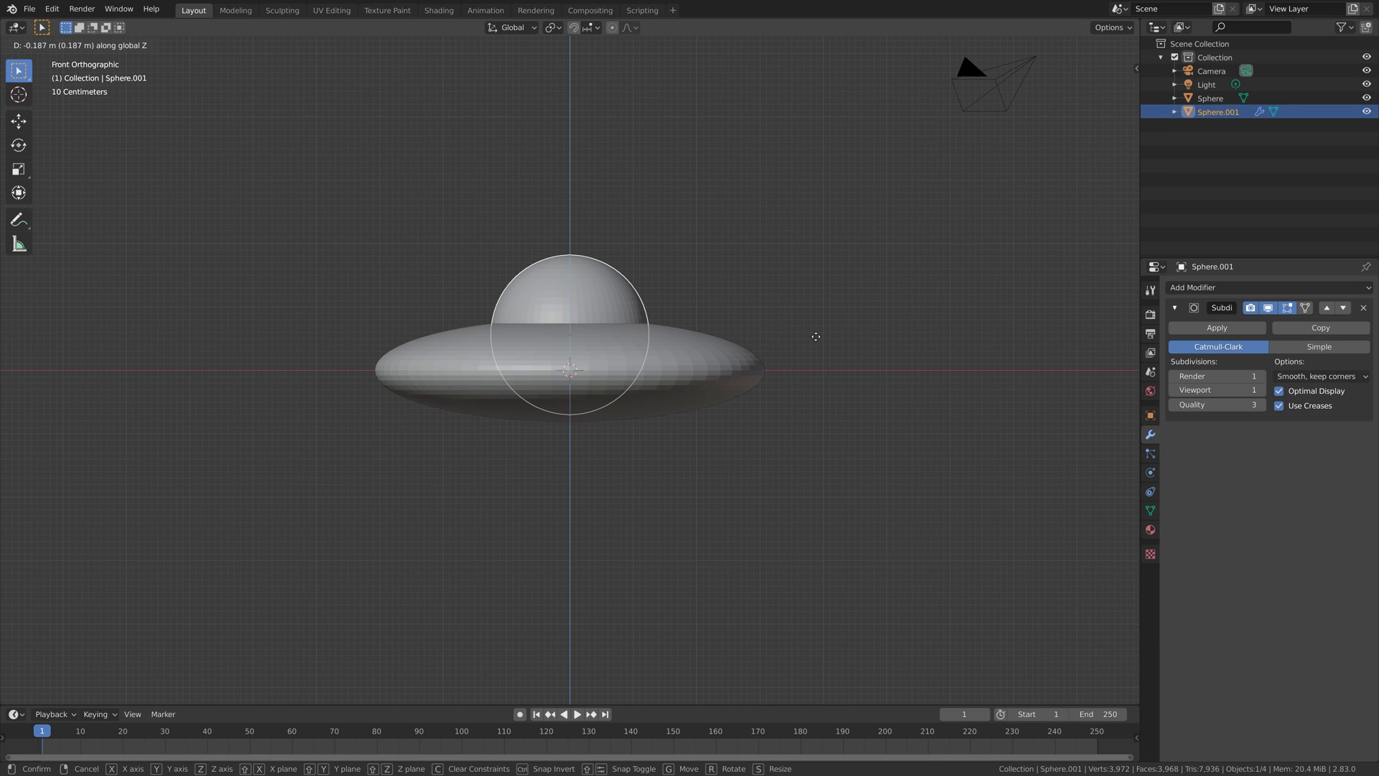
{"action": "left_click", "coordinate": [816, 336]}
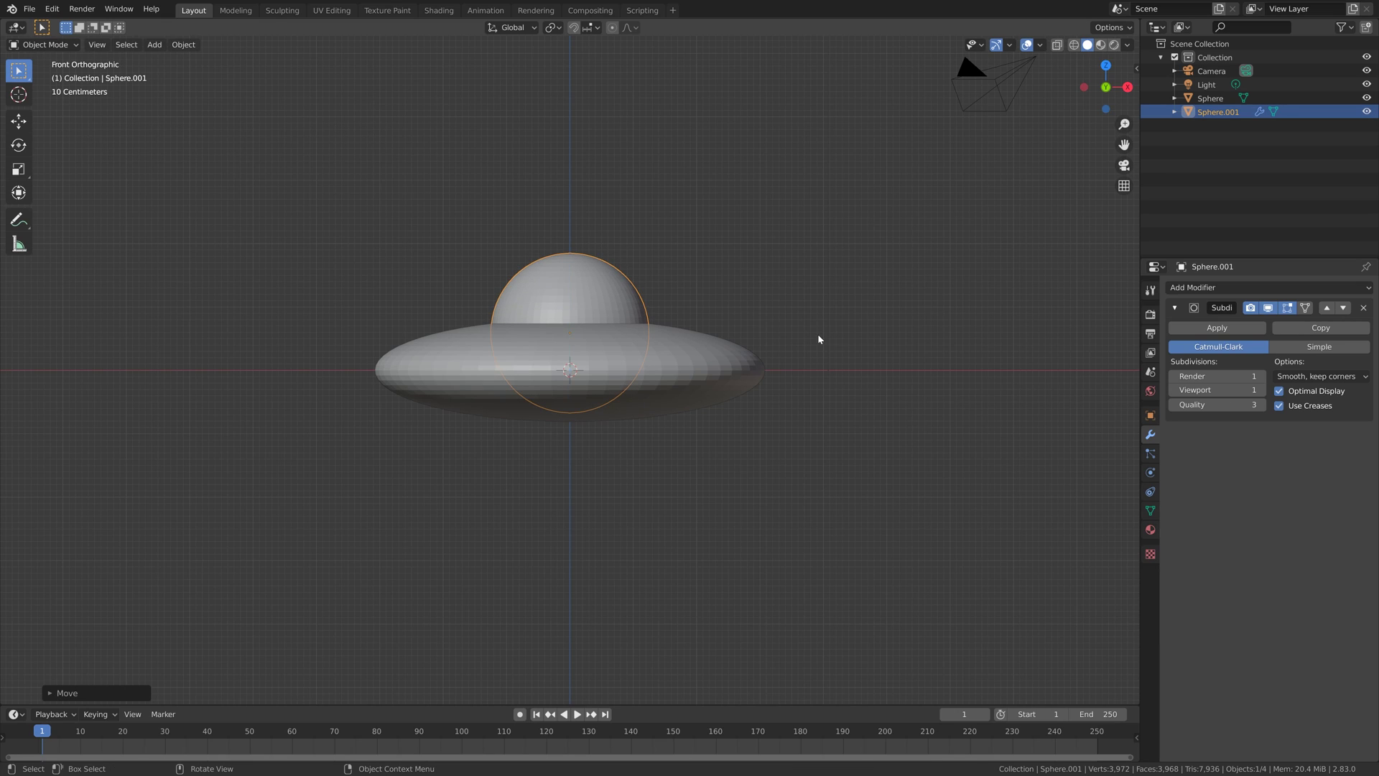
{"action": "left_click", "coordinate": [1217, 328]}
Step: Cut the dome sphere Sphere.001 out of the saucer with a Boolean Difference modifier and apply it
{"action": "left_click", "coordinate": [702, 361]}
{"action": "left_click", "coordinate": [1185, 288]}
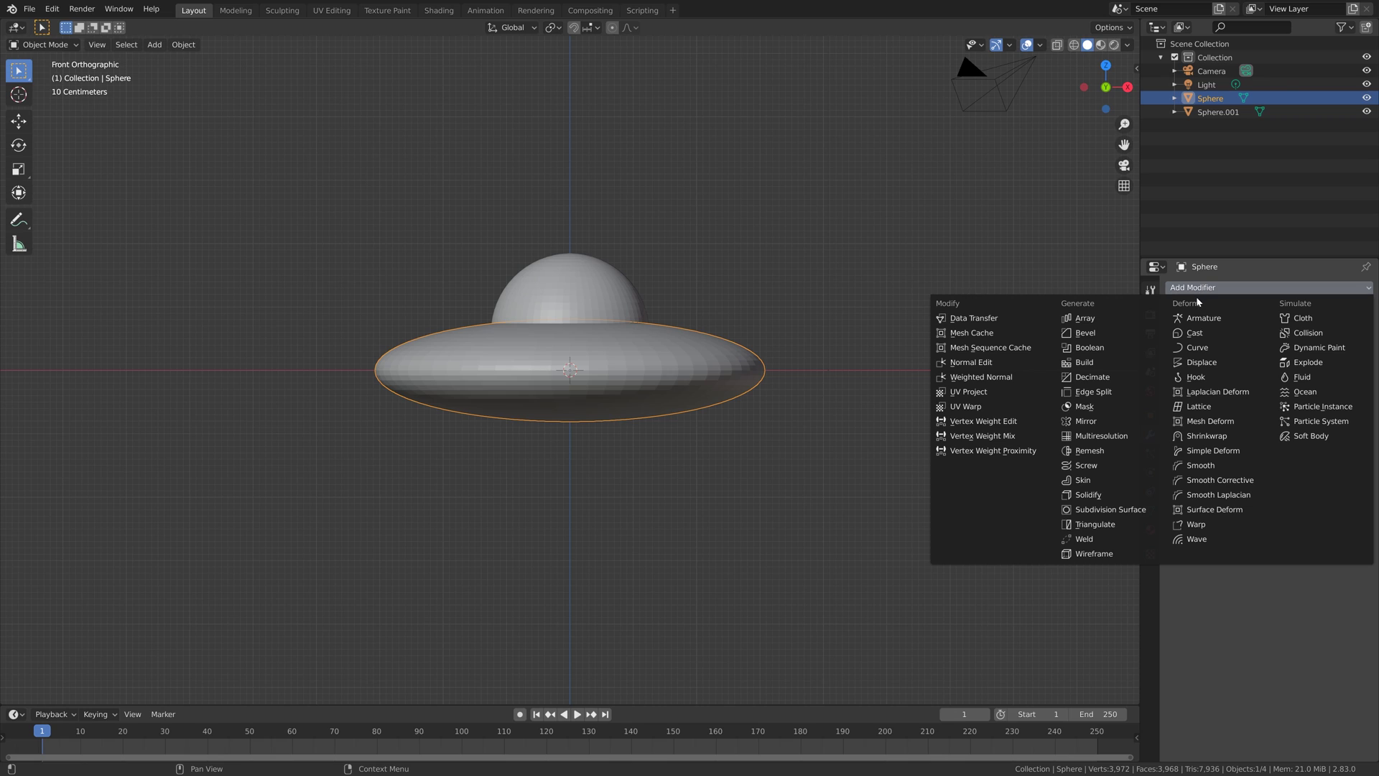
{"action": "left_click", "coordinate": [1138, 348]}
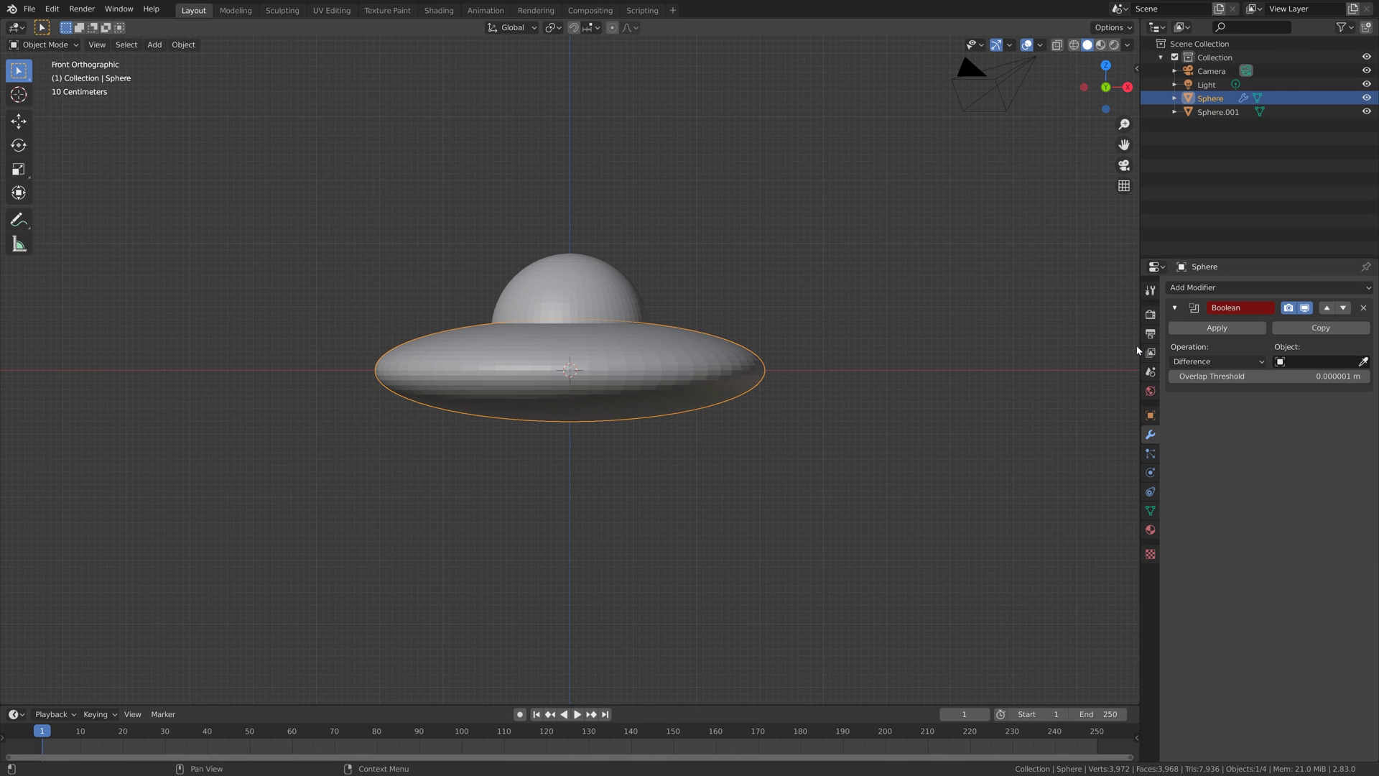
{"action": "left_click", "coordinate": [1297, 362]}
{"action": "left_click", "coordinate": [1246, 381]}
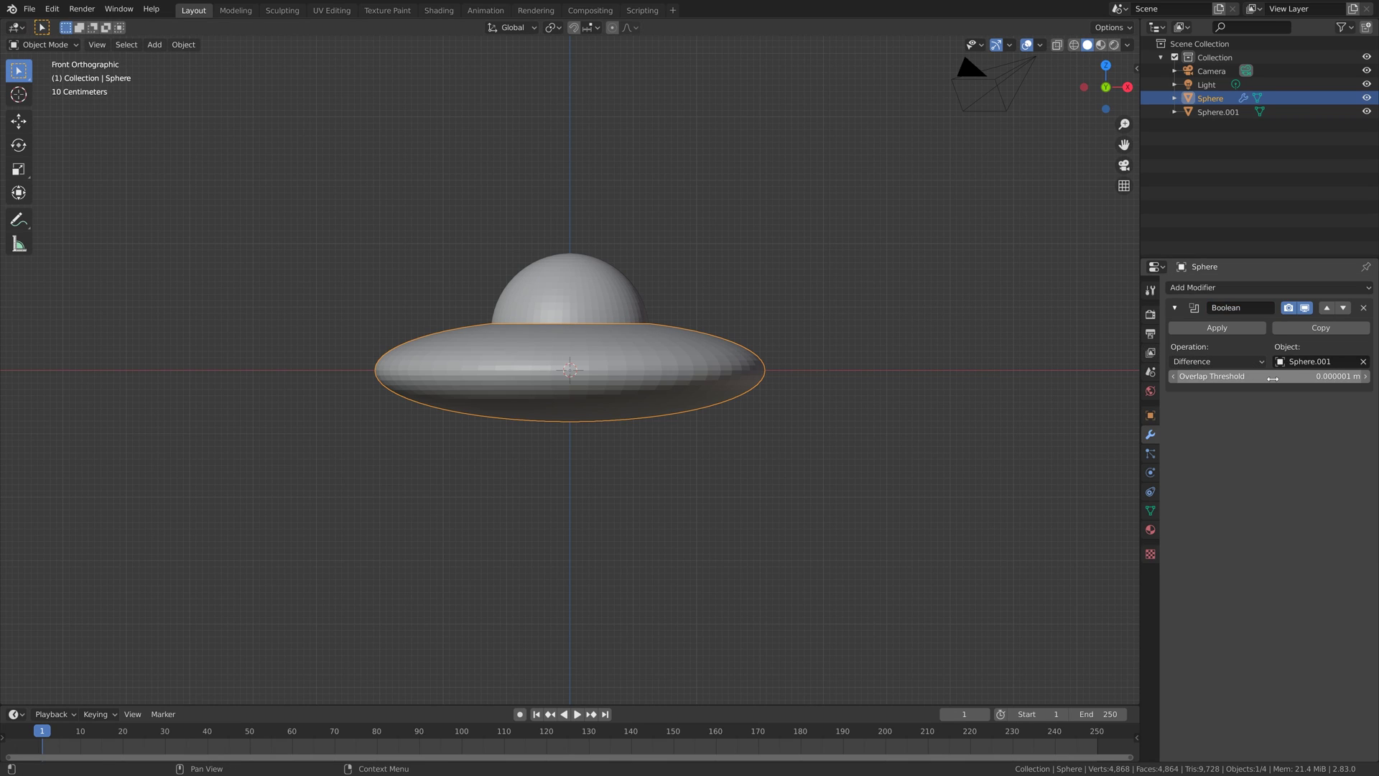
{"action": "left_click", "coordinate": [1214, 328]}
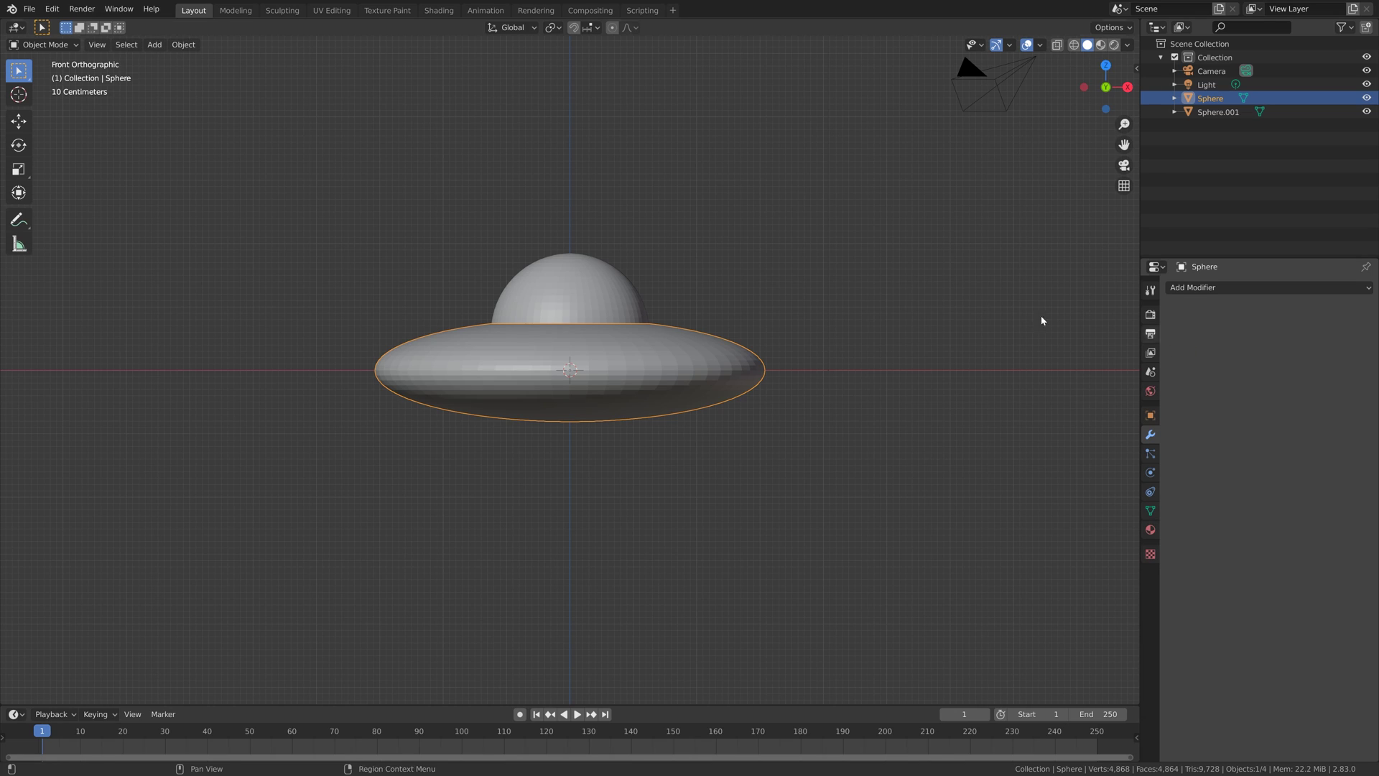
Step: Delete the faces of the dome sphere's lower half in wireframe edit mode, then return to object mode
{"action": "left_click", "coordinate": [616, 296]}
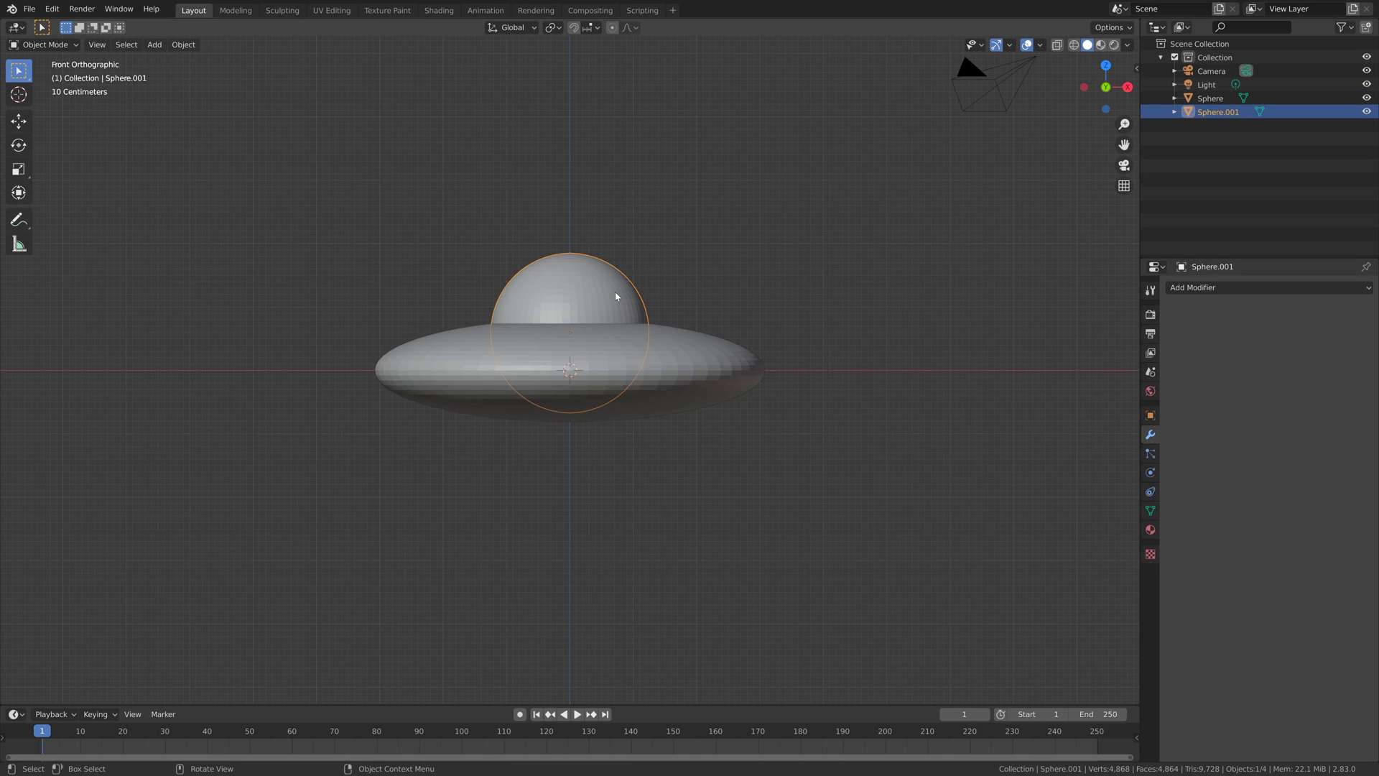
{"action": "left_click", "coordinate": [1074, 45]}
{"action": "key", "text": "Tab"}
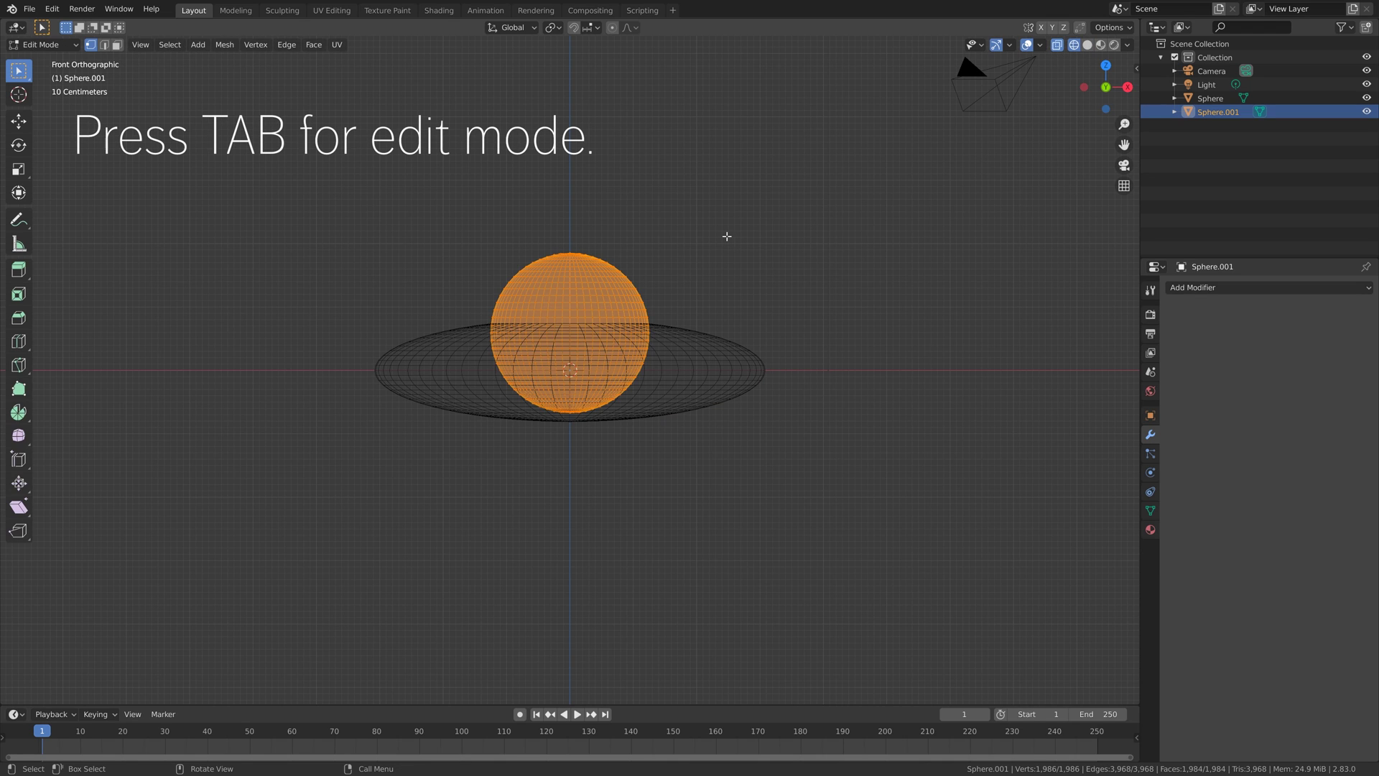
{"action": "scroll", "coordinate": [640, 361], "scroll_direction": "up", "scroll_amount": 5}
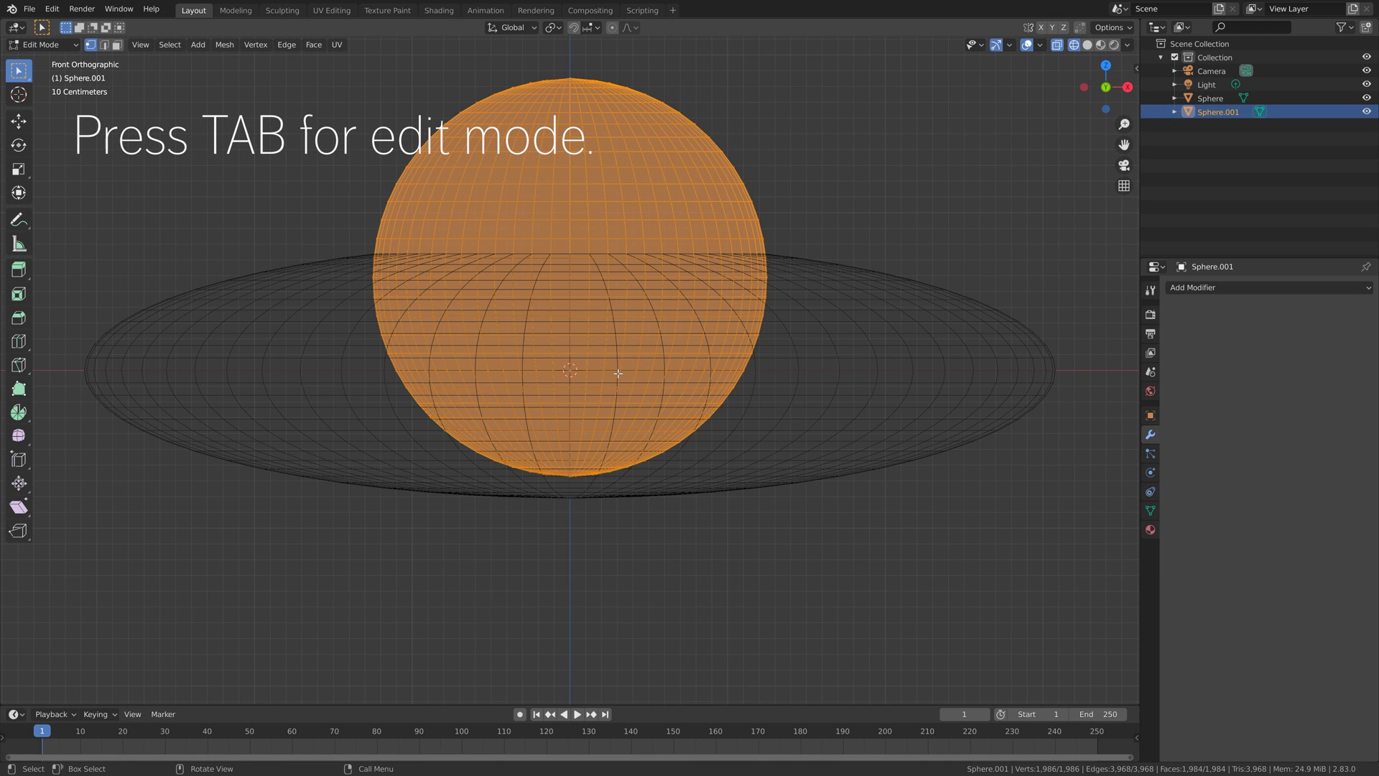
{"action": "key", "text": "alt+a"}
{"action": "left_click", "coordinate": [117, 44]}
{"action": "key", "text": "b"}
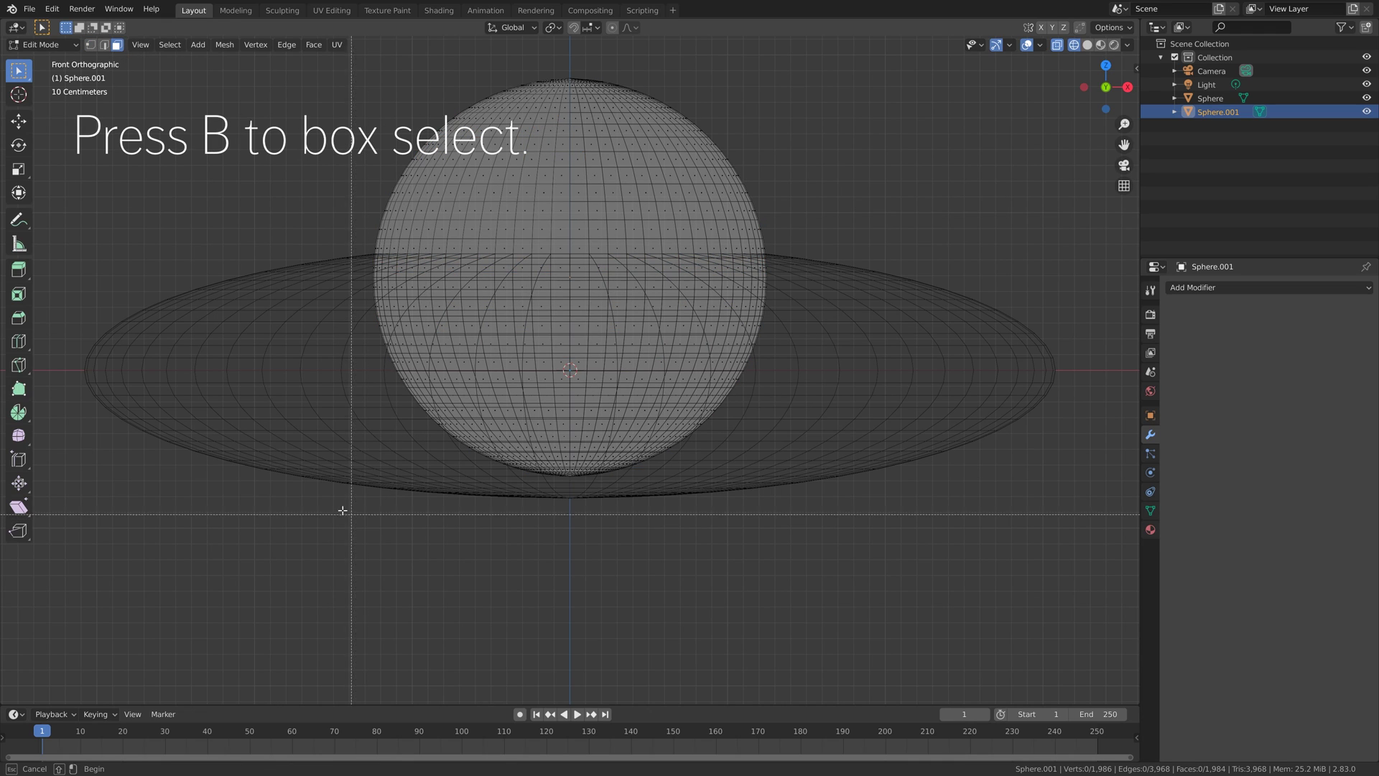
{"action": "left_click_drag", "start_coordinate": [289, 503], "coordinate": [859, 279]}
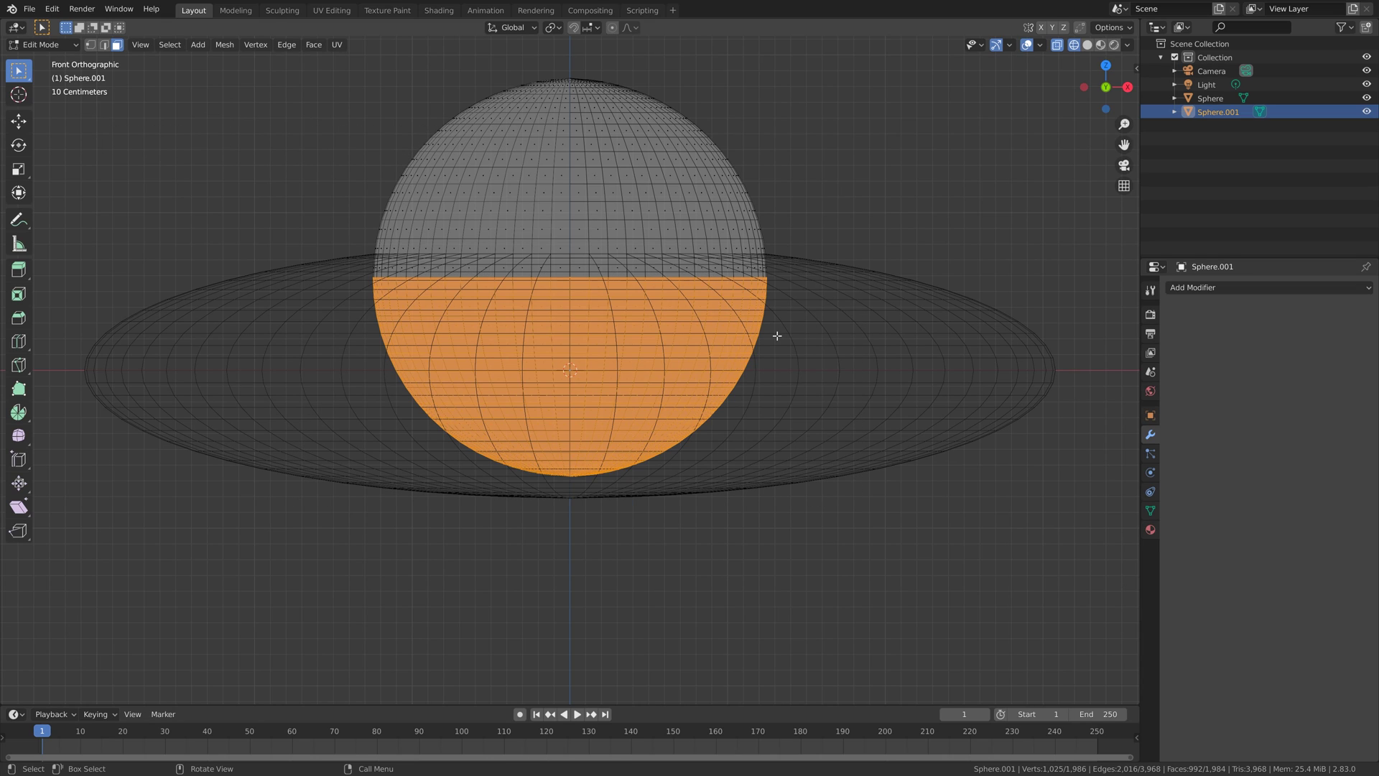
{"action": "key", "text": "x"}
{"action": "left_click", "coordinate": [764, 362]}
{"action": "middle_click_drag", "start_coordinate": [764, 363], "coordinate": [737, 336]}
{"action": "key", "text": "Tab"}
{"action": "scroll", "coordinate": [729, 355], "scroll_direction": "down", "scroll_amount": 5}
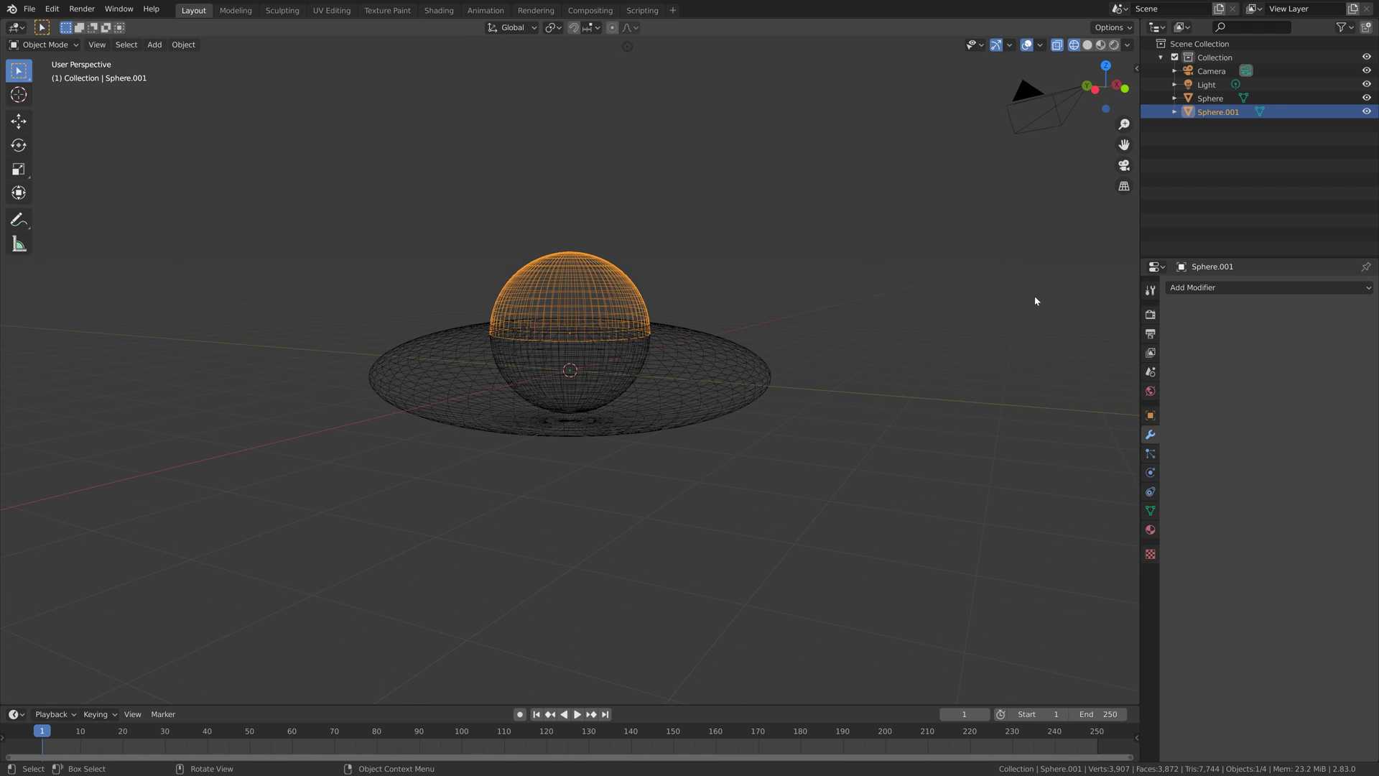
Step: Add a Solidify modifier with a thickness of 0.05 m to the half-sphere dome
{"action": "left_click", "coordinate": [1181, 289]}
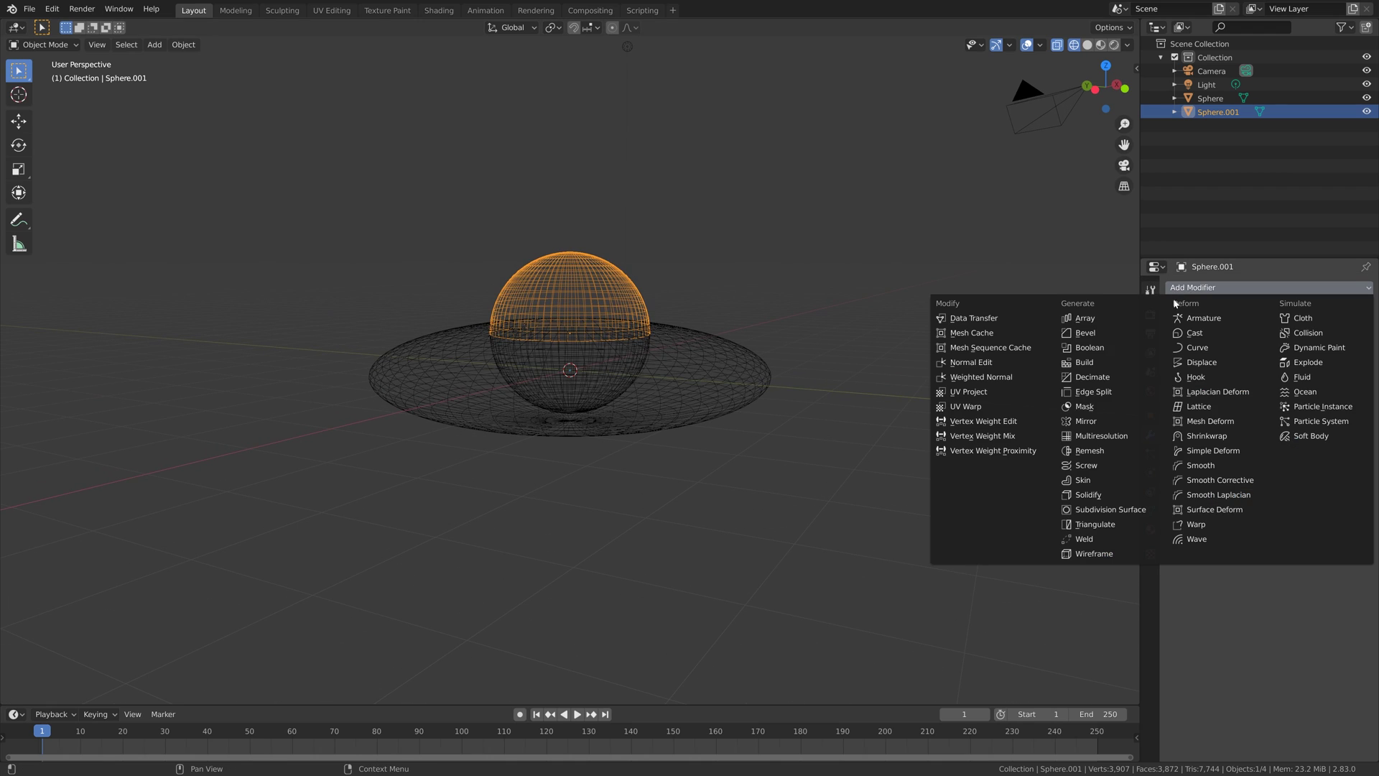
{"action": "left_click", "coordinate": [1150, 502]}
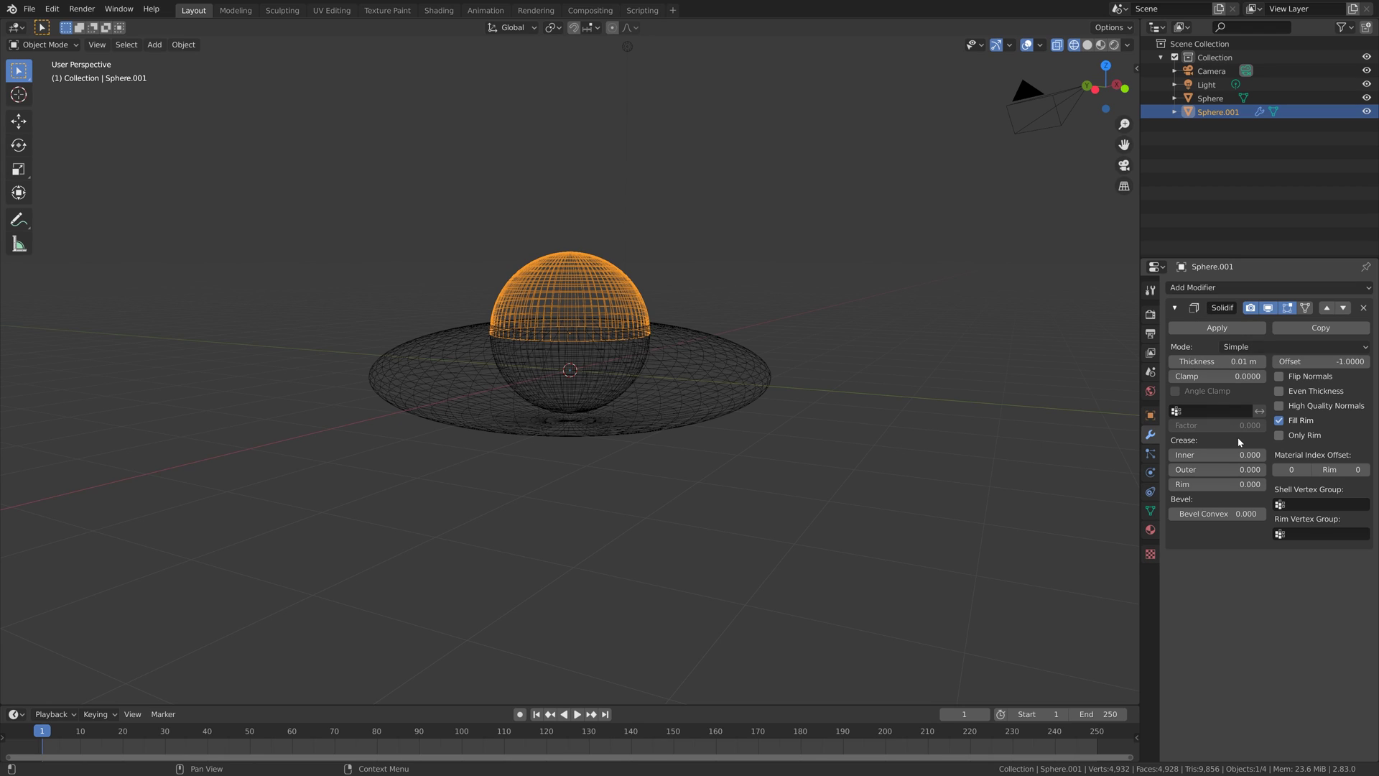
{"action": "double_click", "coordinate": [1217, 362]}
{"action": "key", "text": "Left"}
{"action": "key", "text": "Left"}
{"action": "key", "text": "BackSpace"}
{"action": "type", "text": "5"}
{"action": "key", "text": "Return"}
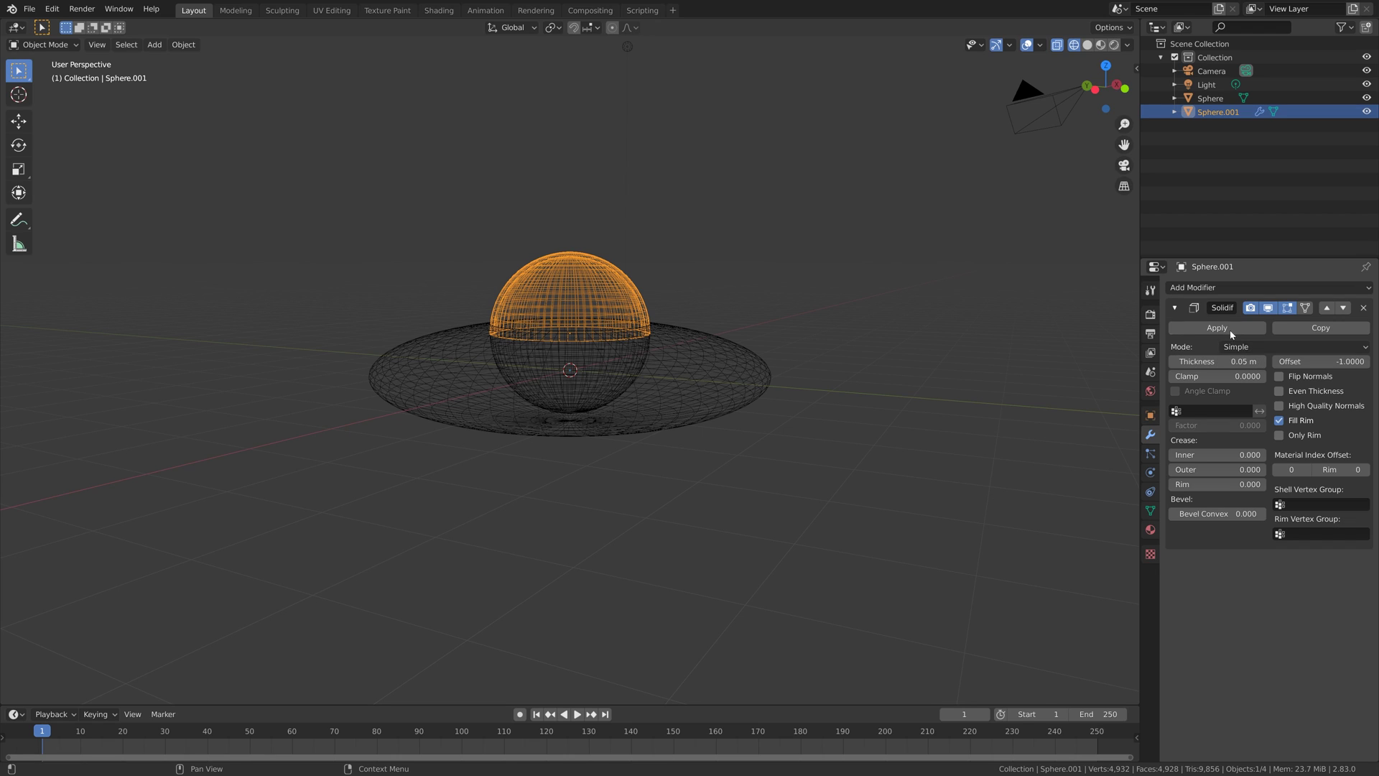
Step: Add a Subdivision Surface modifier to the dome with 4 render and 2 viewport subdivisions
{"action": "left_click", "coordinate": [1264, 287]}
{"action": "left_click", "coordinate": [1110, 510]}
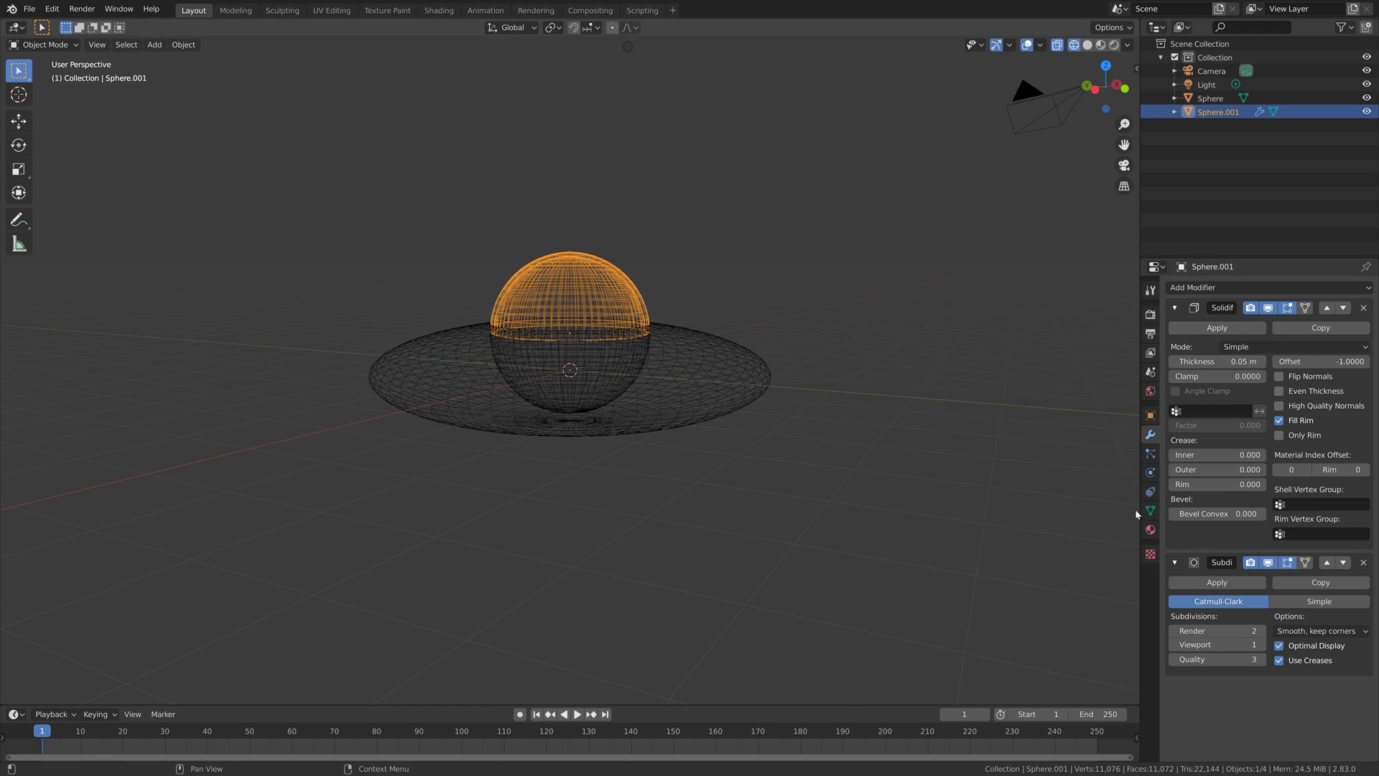
{"action": "left_click_drag", "start_coordinate": [1188, 630], "coordinate": [1188, 644]}
{"action": "left_click", "coordinate": [1262, 631]}
{"action": "left_click", "coordinate": [1173, 645]}
Step: Shade the dome smooth and switch the viewport back to solid display
{"action": "left_click", "coordinate": [183, 45]}
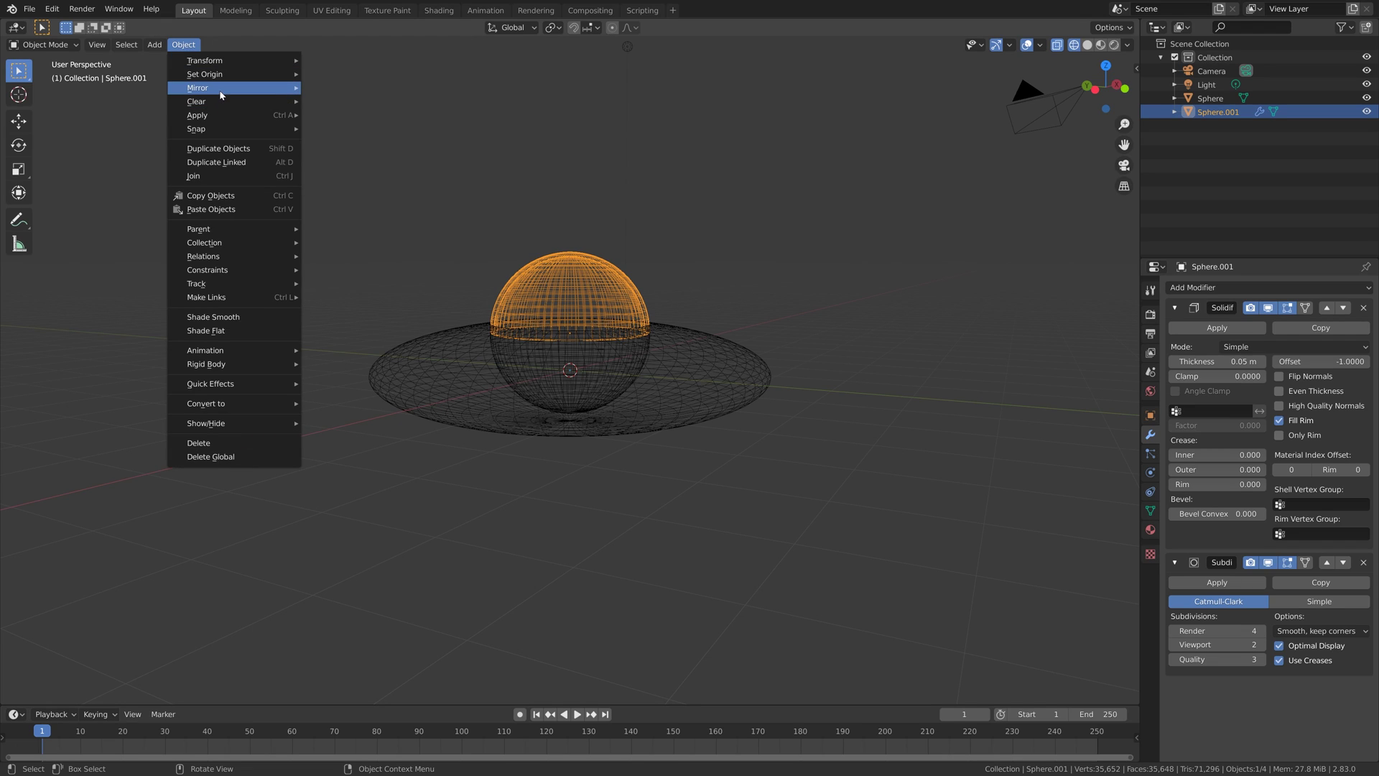
{"action": "left_click", "coordinate": [239, 317]}
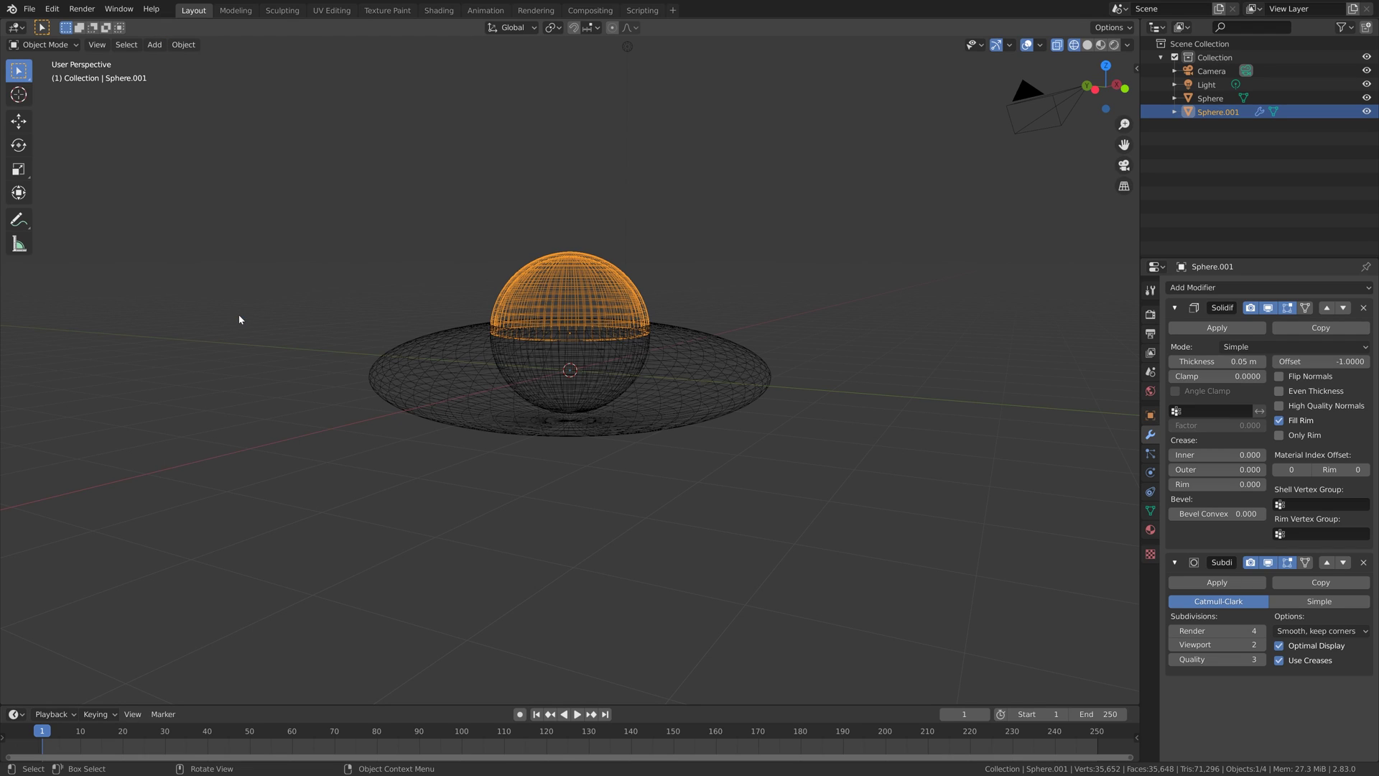
{"action": "left_click", "coordinate": [1088, 45]}
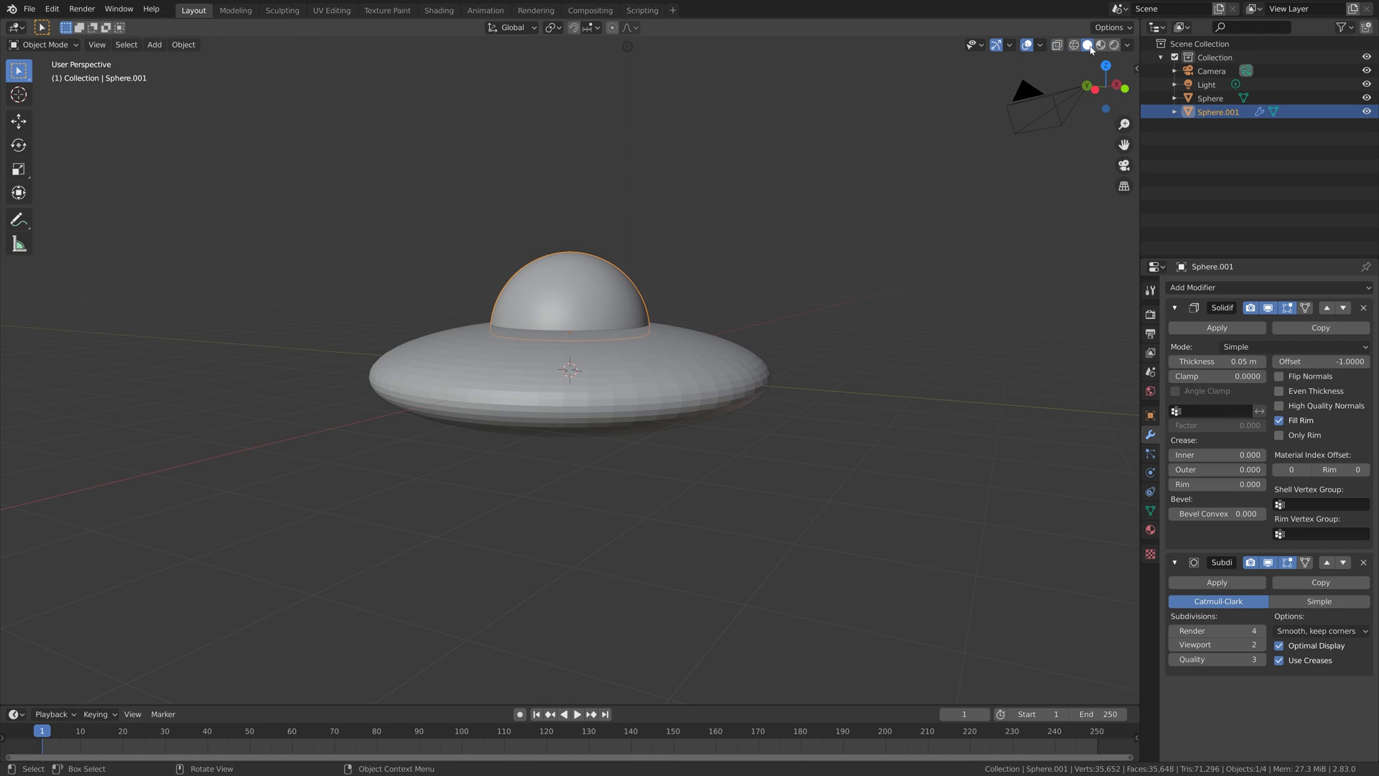
Step: Save the project as tut in the D:\Blender\UFO folder
{"action": "middle_click_drag", "start_coordinate": [762, 233], "coordinate": [803, 251]}
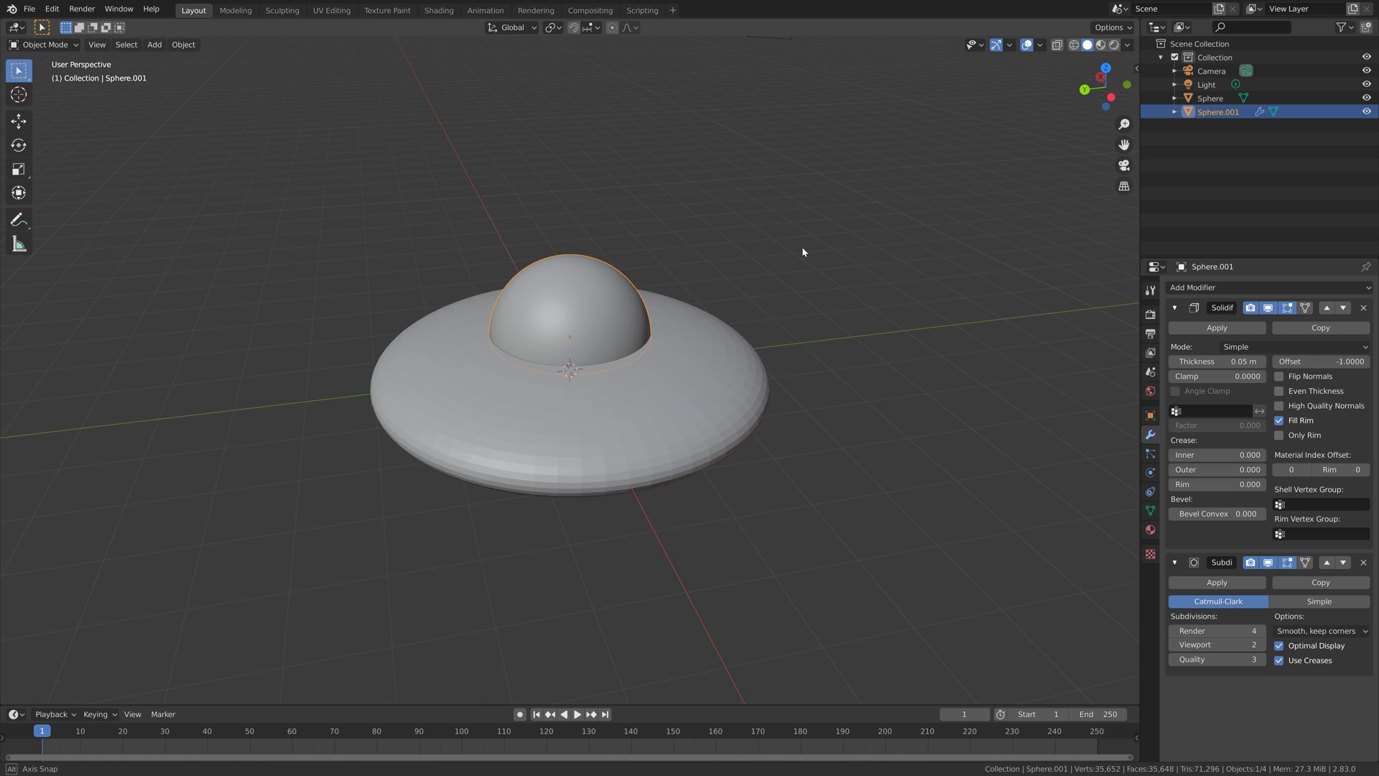
{"action": "left_click", "coordinate": [29, 9]}
{"action": "left_click", "coordinate": [47, 112]}
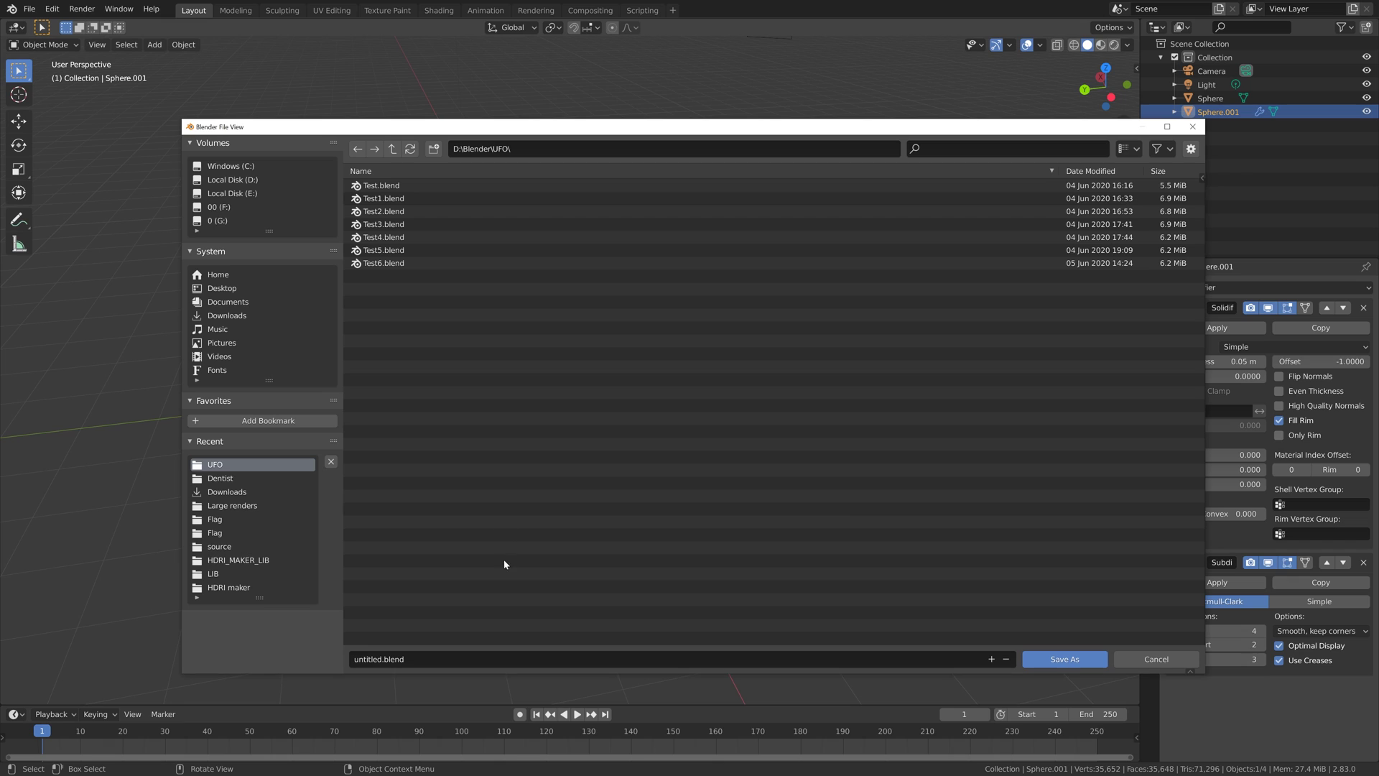
{"action": "type", "text": "tut"}
{"action": "key", "text": "Return"}
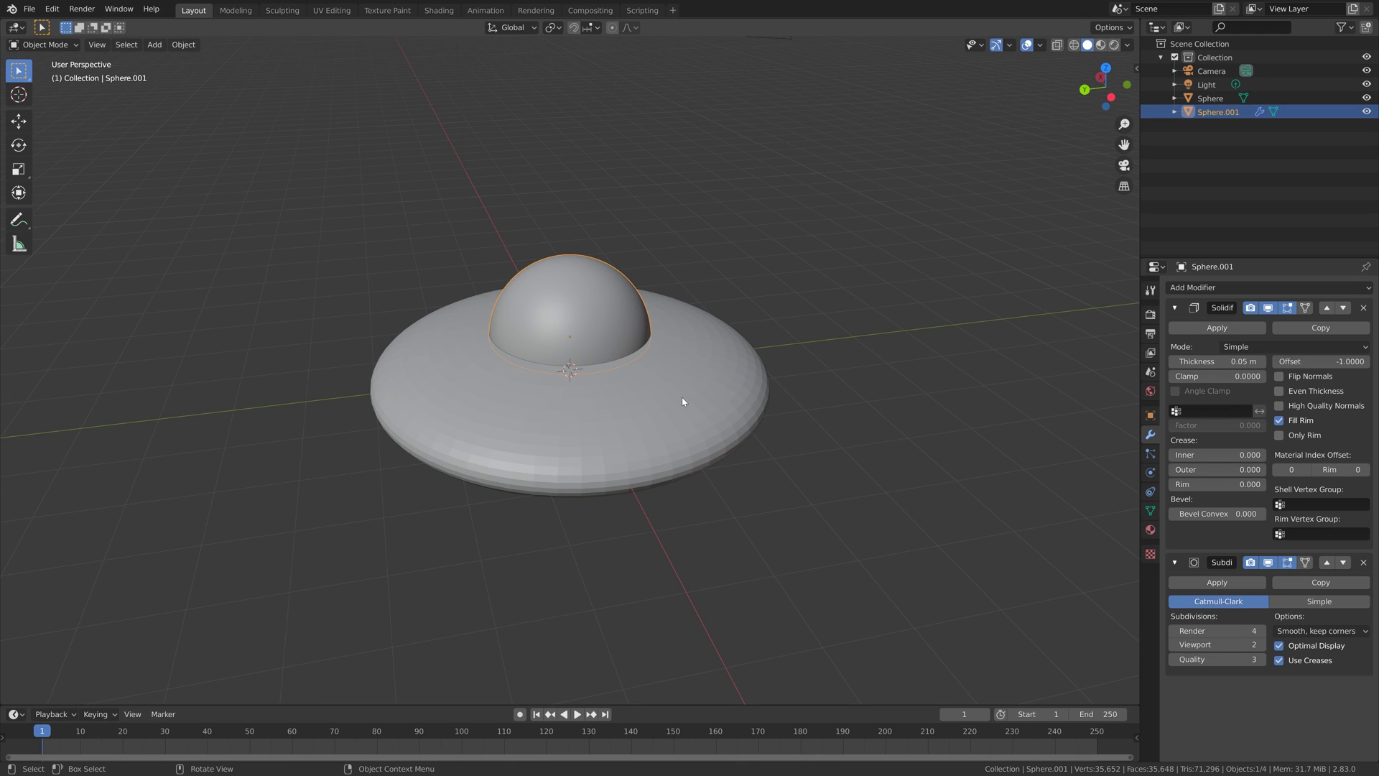
Step: In front wireframe edit mode, box-select the faces of the saucer body's lower half and flatten them by scaling to 0 along Z
{"action": "key", "text": "KP_1"}
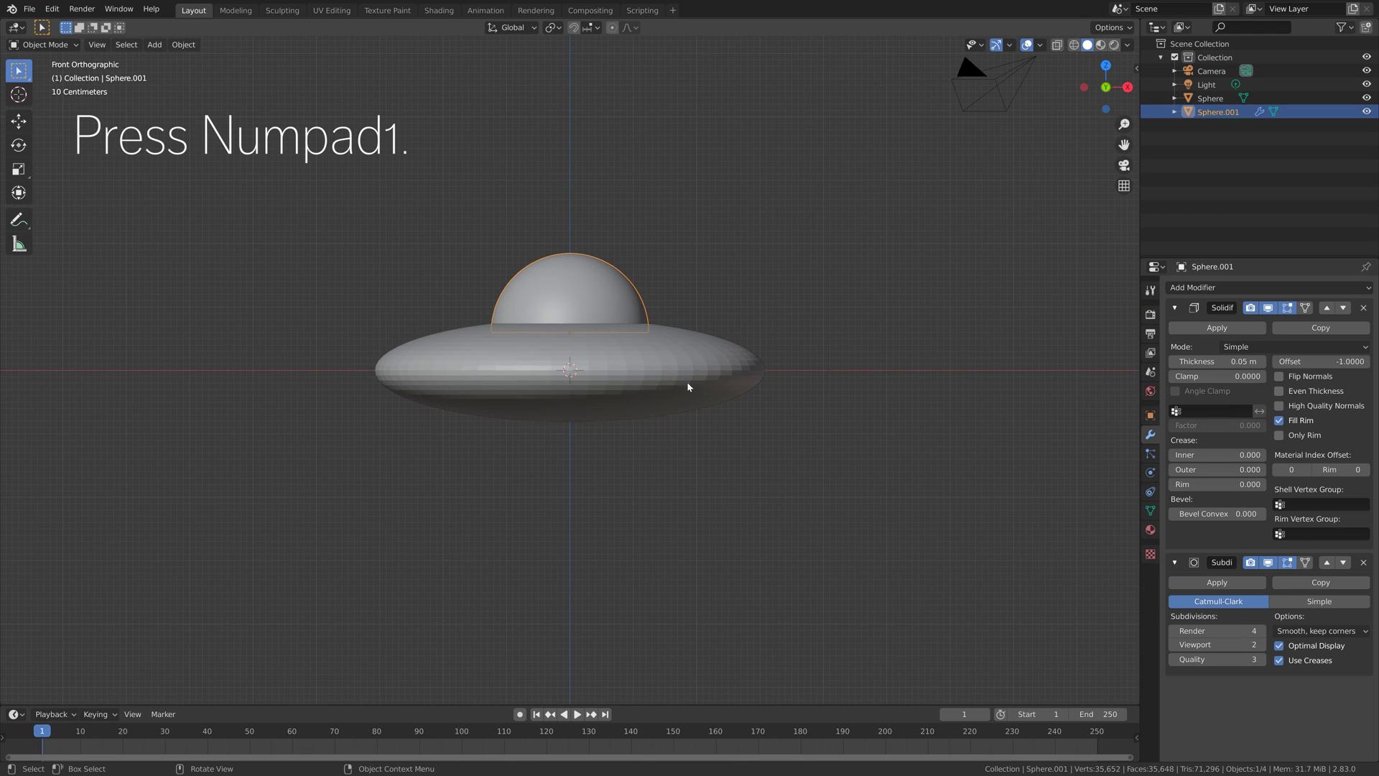
{"action": "left_click", "coordinate": [692, 378]}
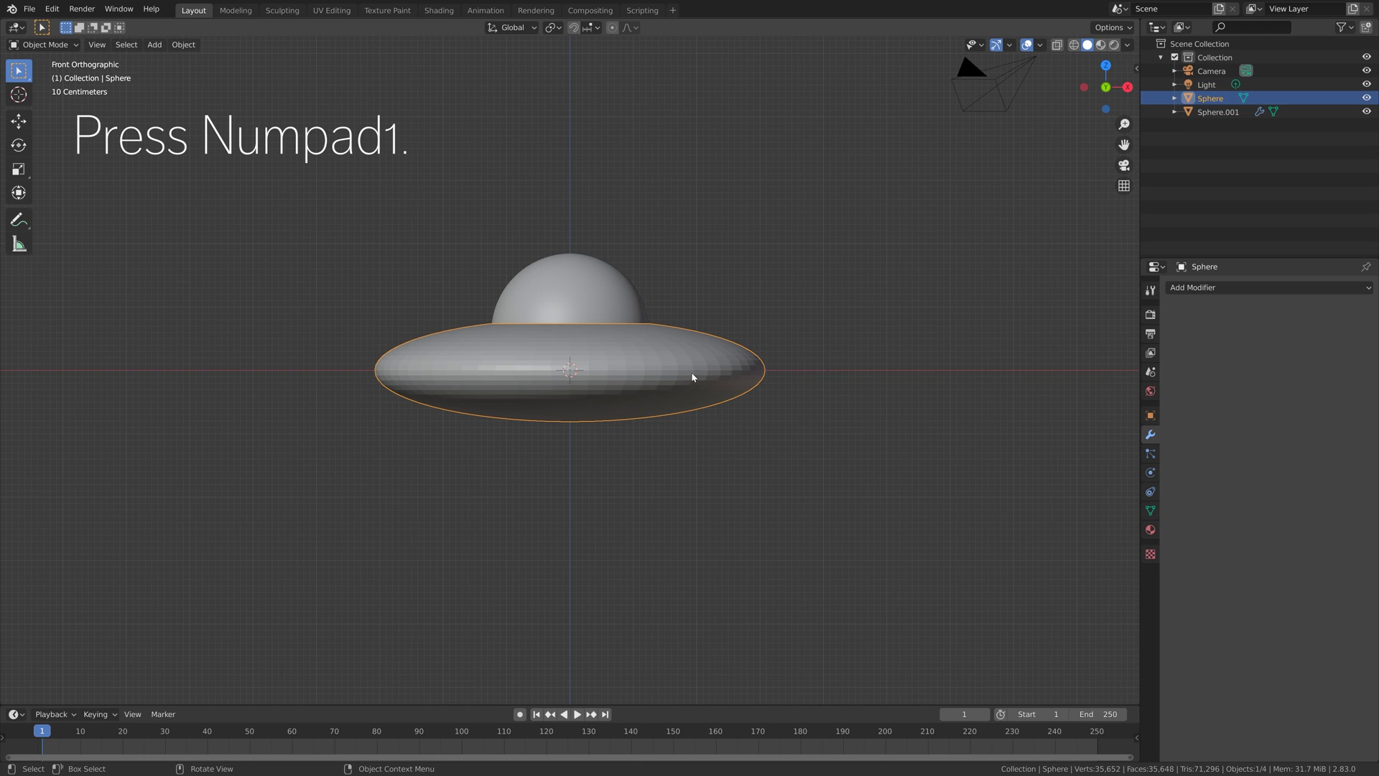
{"action": "left_click", "coordinate": [1074, 44]}
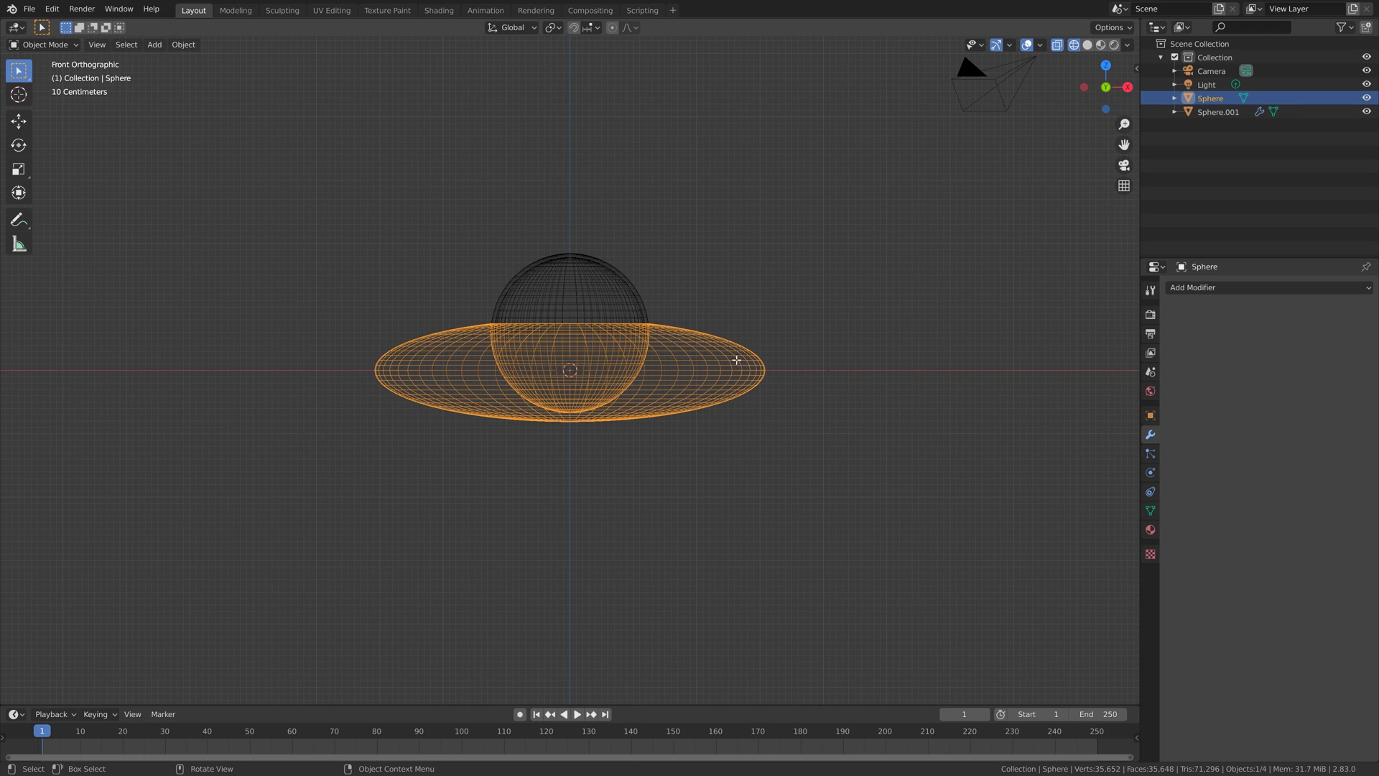
{"action": "key", "text": "Tab"}
{"action": "key", "text": "alt+a"}
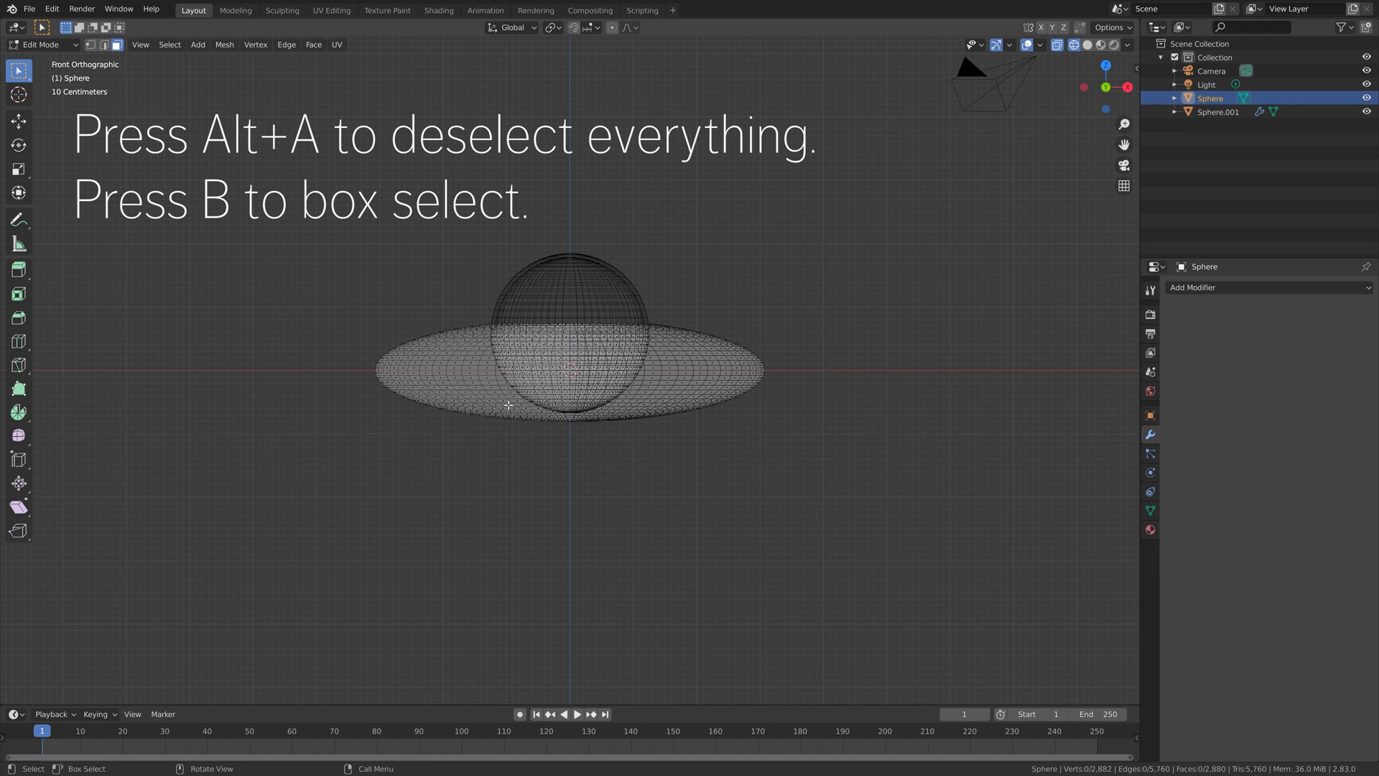
{"action": "scroll", "coordinate": [511, 408], "scroll_direction": "up", "scroll_amount": 4}
{"action": "key", "text": "b"}
{"action": "left_click_drag", "start_coordinate": [115, 492], "coordinate": [992, 383]}
{"action": "key", "text": "s"}
{"action": "key", "text": "z"}
{"action": "key", "text": "0"}
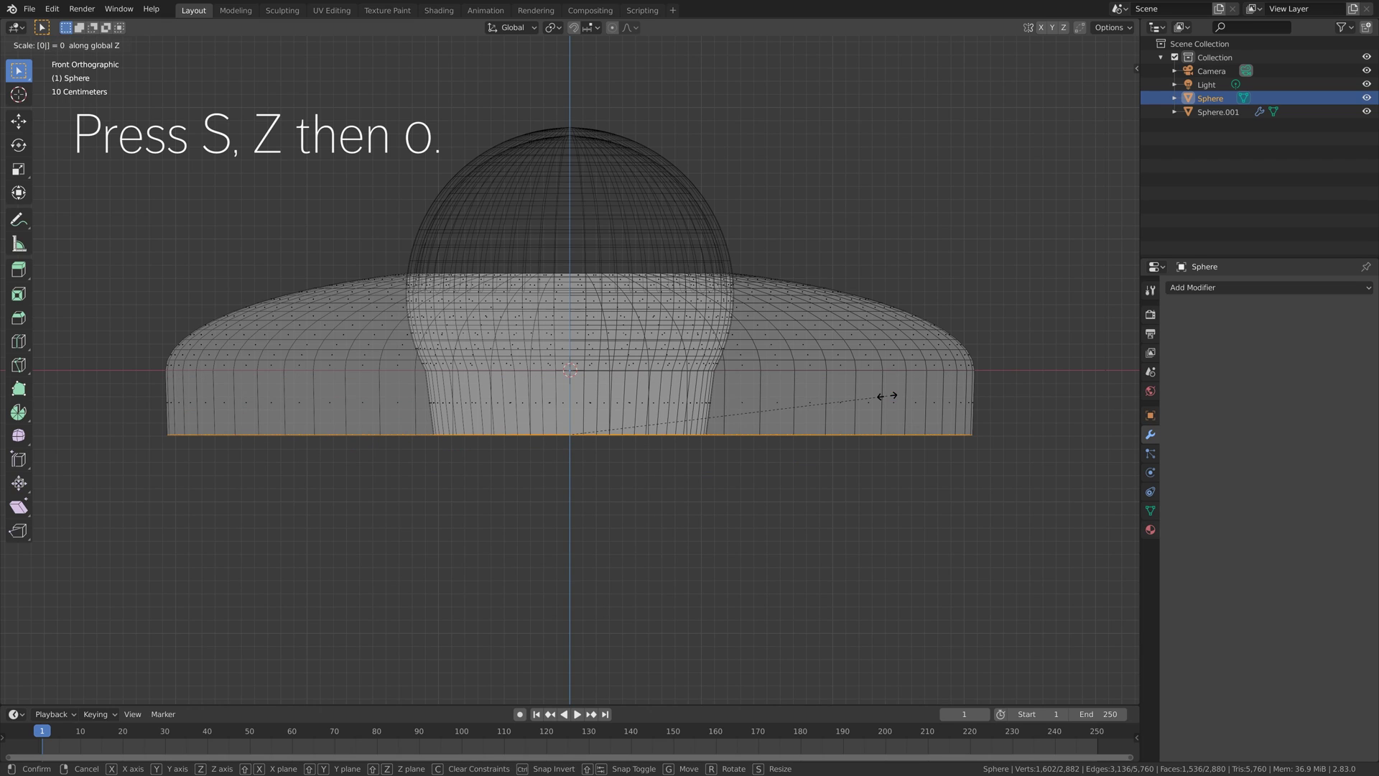
{"action": "key", "text": "Return"}
Step: Move the flattened underside up along Z to just below the saucer body's widest edge and return to object mode
{"action": "key", "text": "g"}
{"action": "key", "text": "z"}
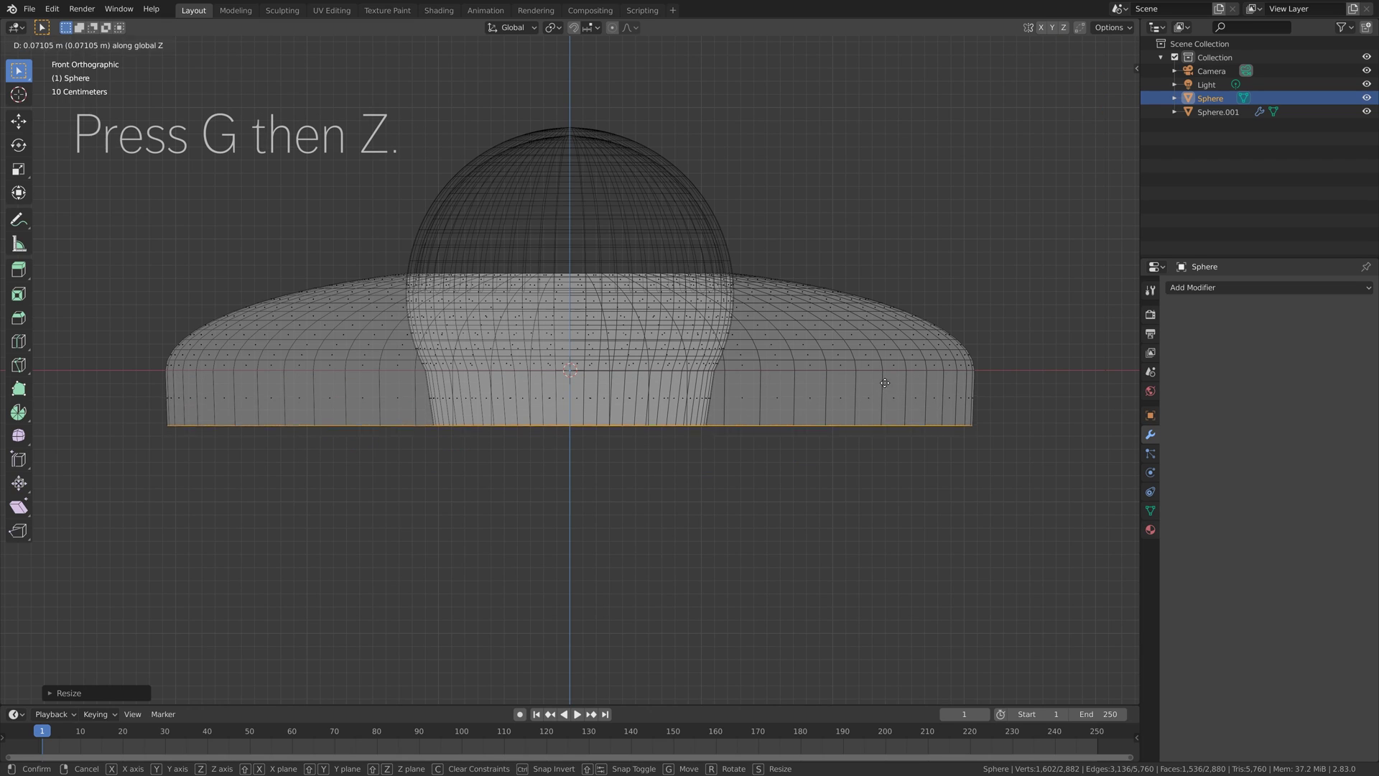
{"action": "key", "text": "Escape"}
{"action": "key", "text": "g"}
{"action": "key", "text": "Escape"}
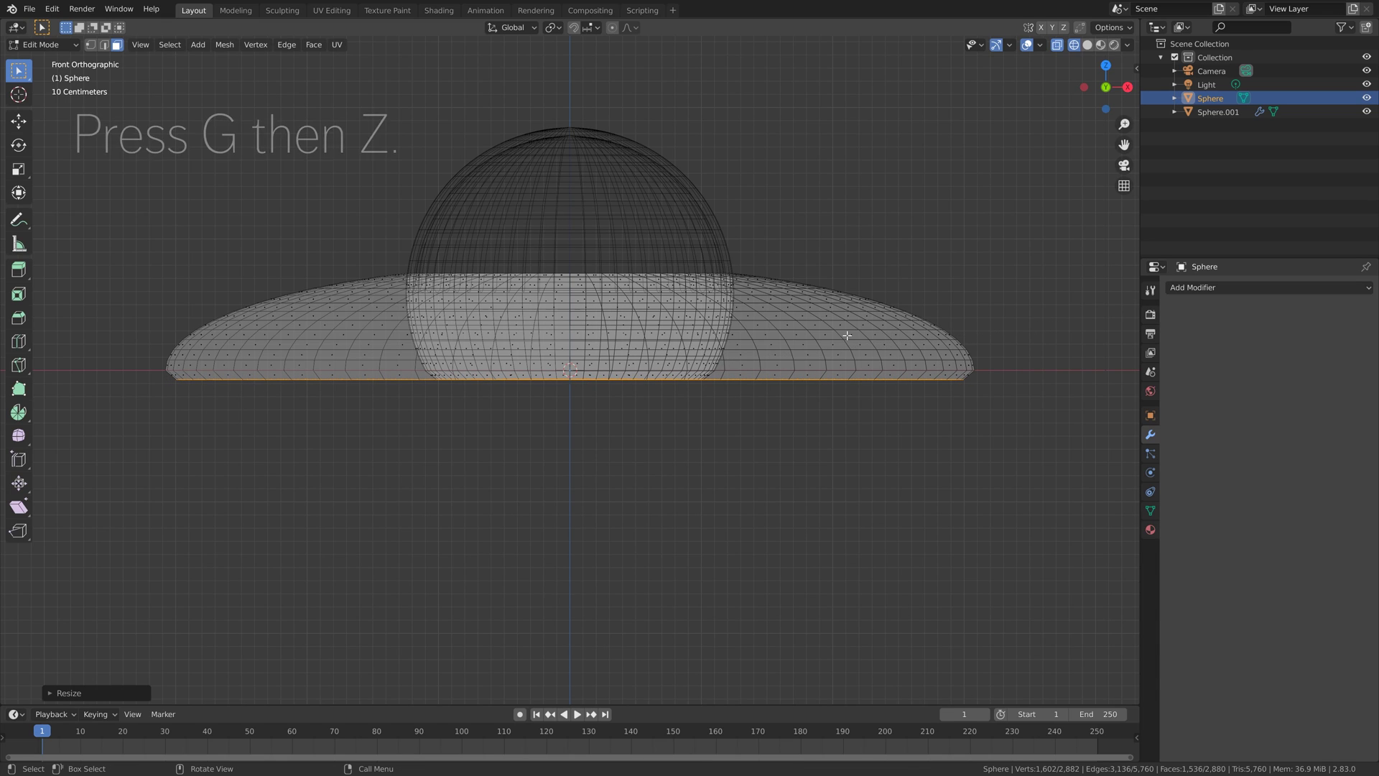
{"action": "key", "text": "Tab"}
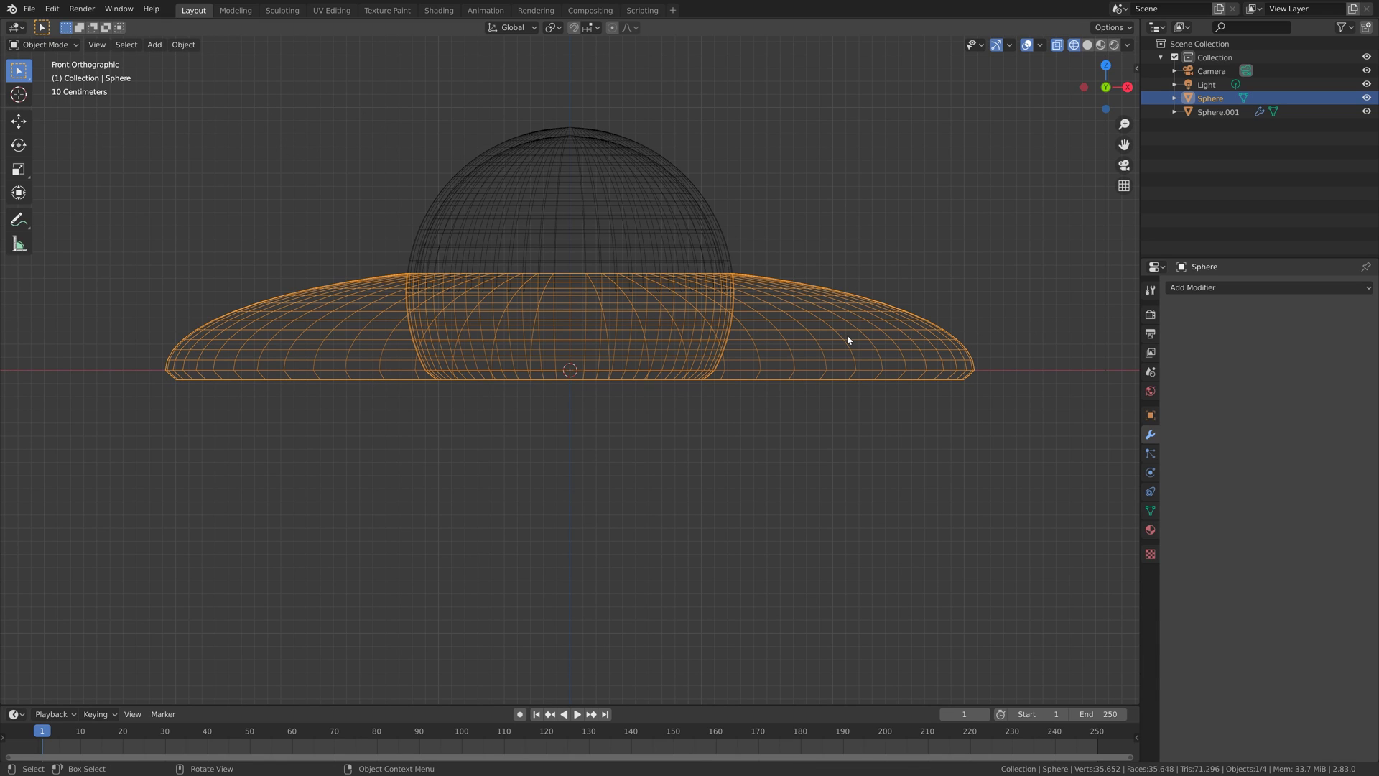
Step: Add a Subdivision Surface modifier to the saucer body with 4 render and 3 viewport subdivisions
{"action": "left_click", "coordinate": [1221, 287]}
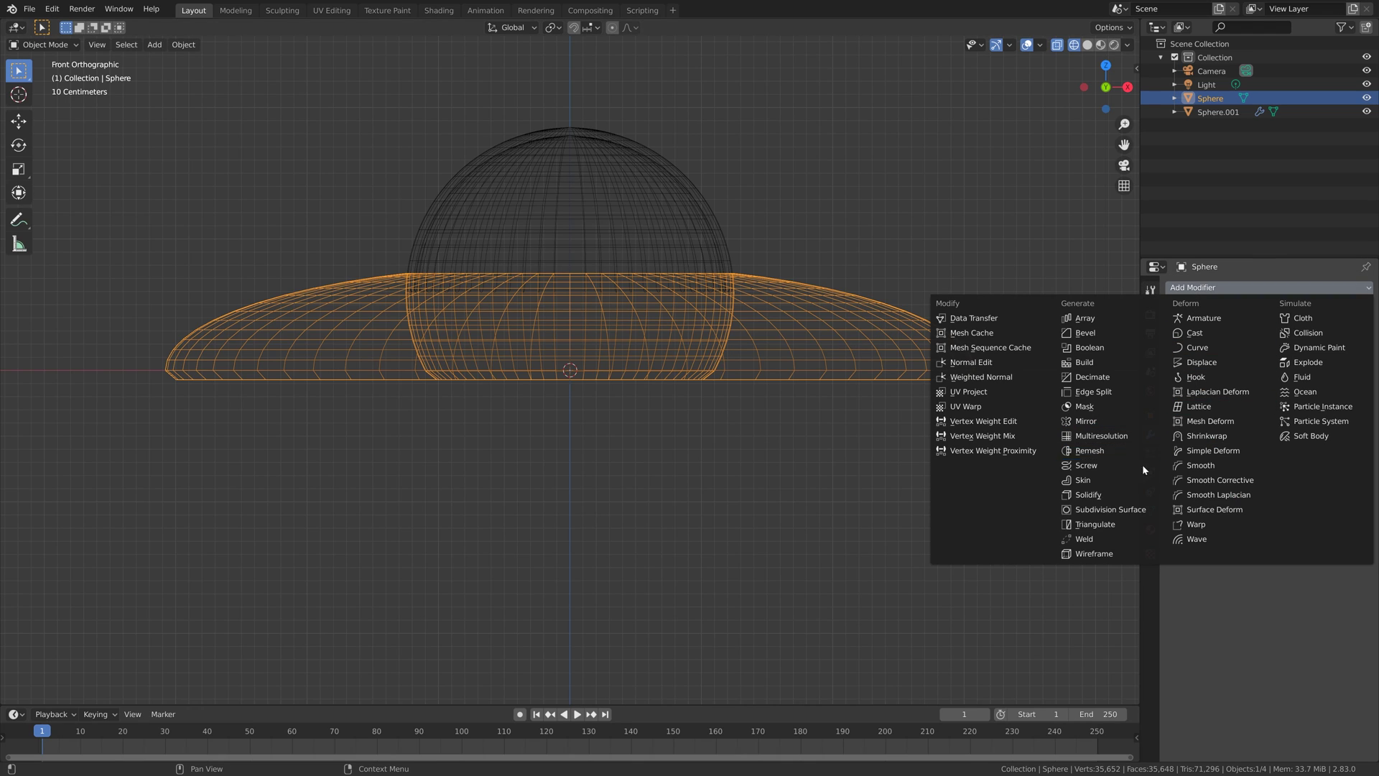
{"action": "left_click", "coordinate": [1109, 509]}
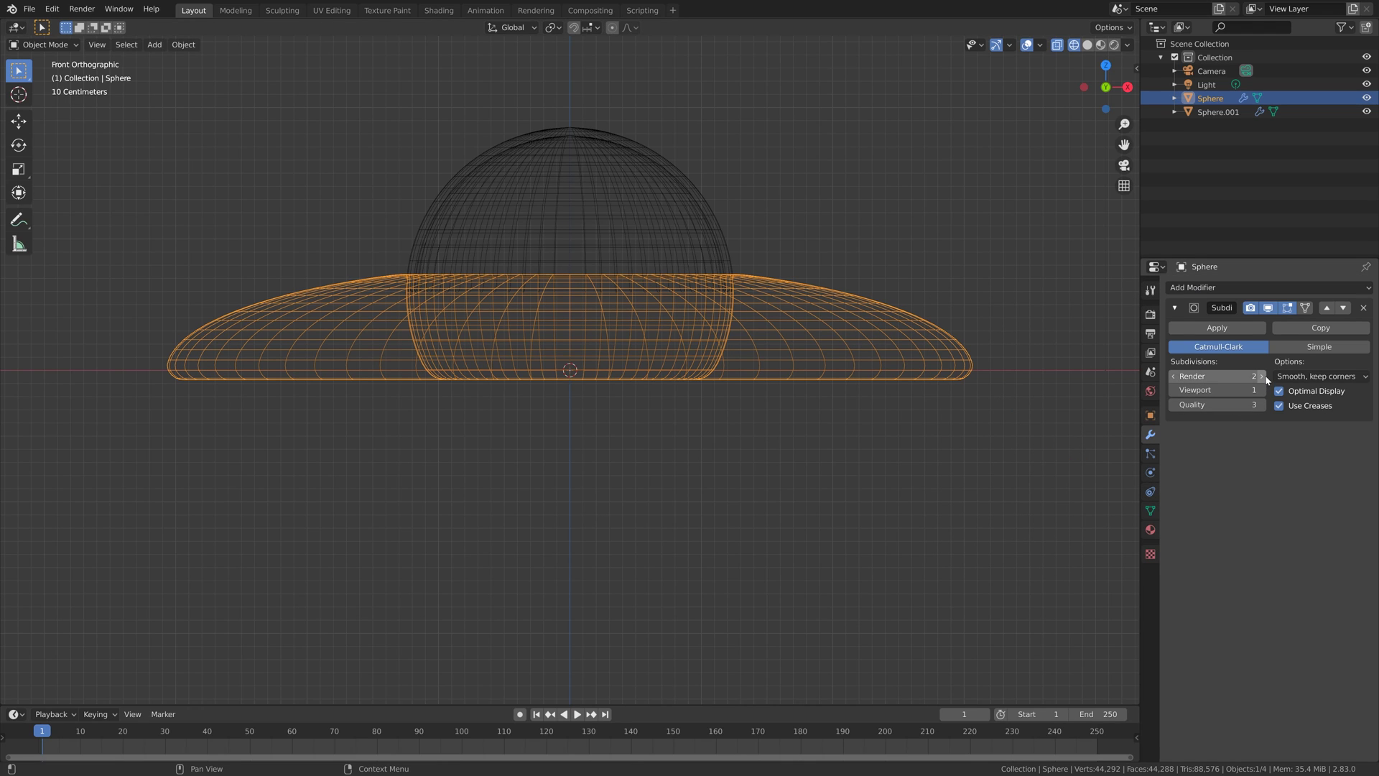
{"action": "left_click", "coordinate": [1261, 375]}
{"action": "left_click", "coordinate": [1261, 376]}
{"action": "left_click", "coordinate": [1261, 390]}
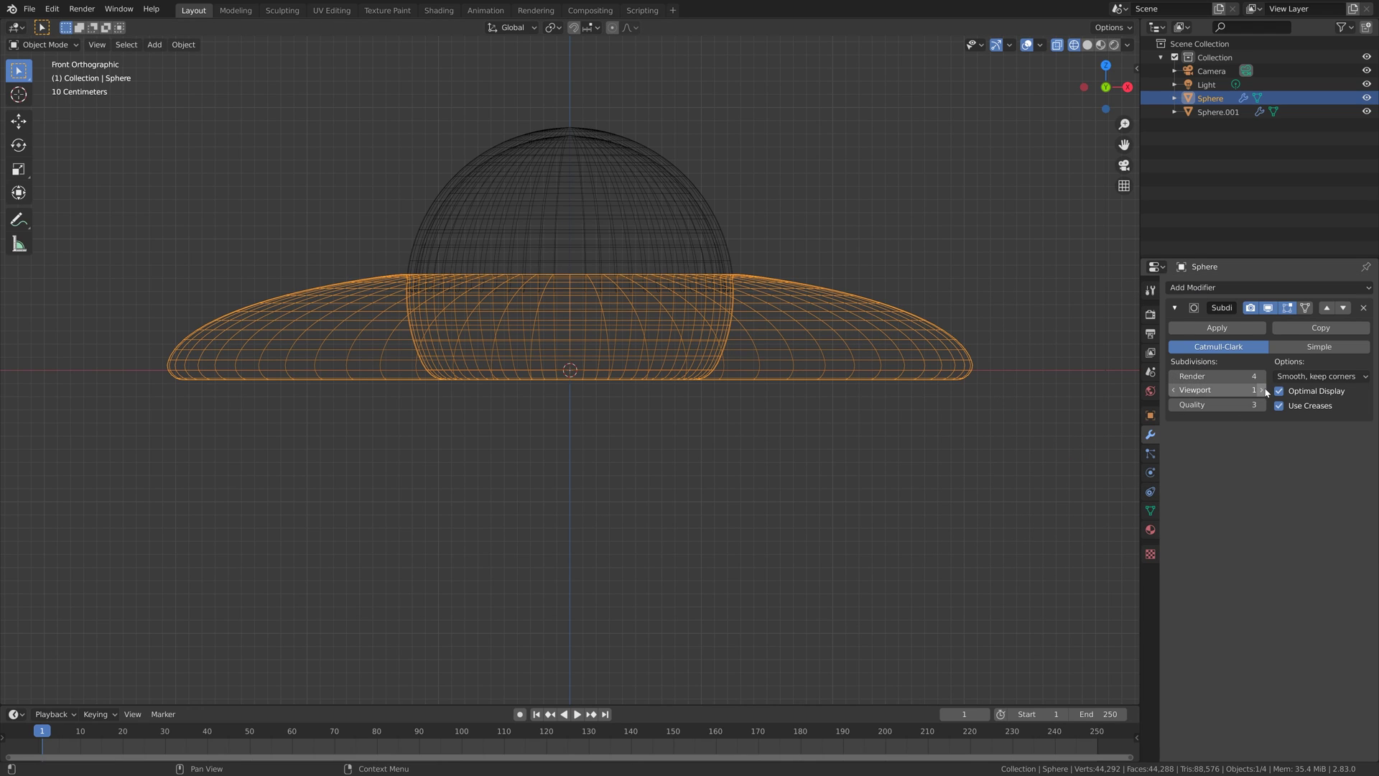
{"action": "left_click", "coordinate": [1262, 390]}
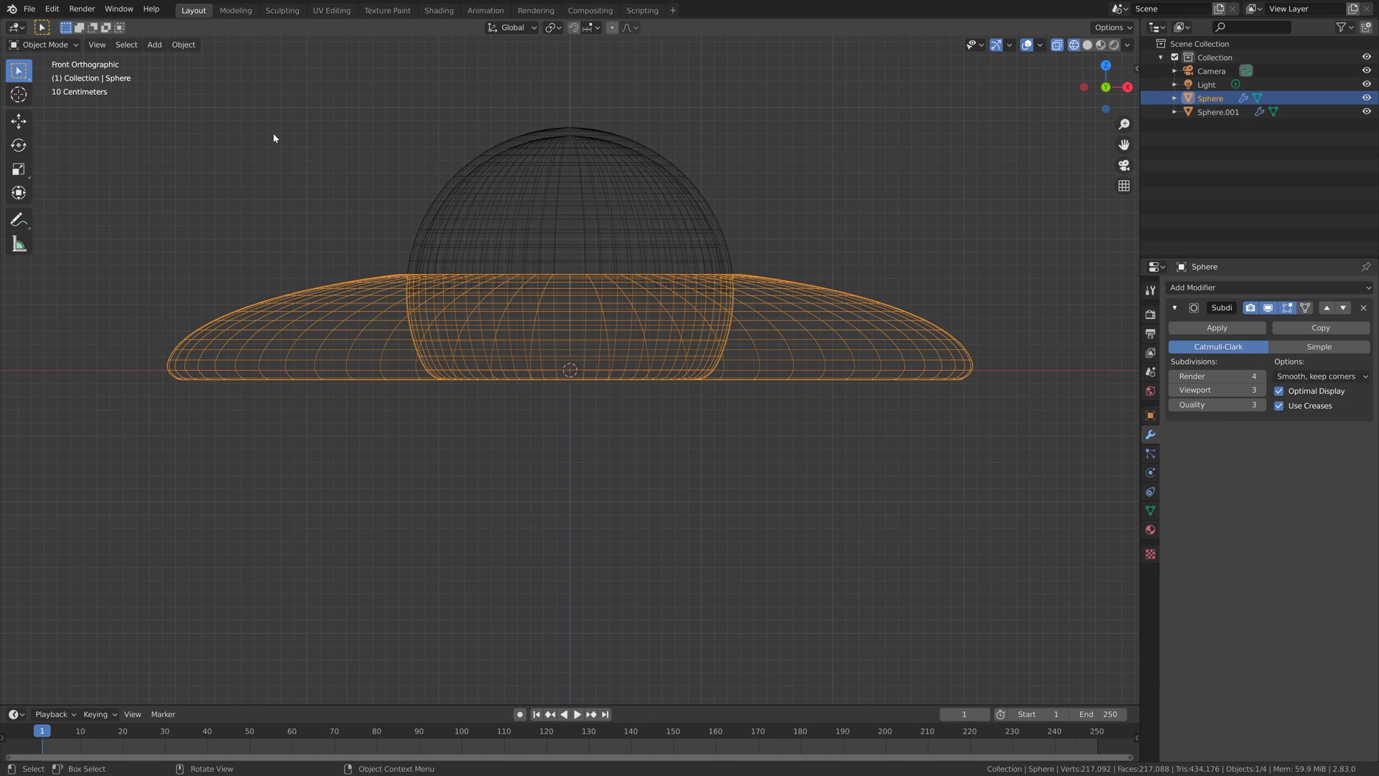
Step: Shade the saucer body smooth and switch the viewport back to solid display
{"action": "left_click", "coordinate": [183, 45]}
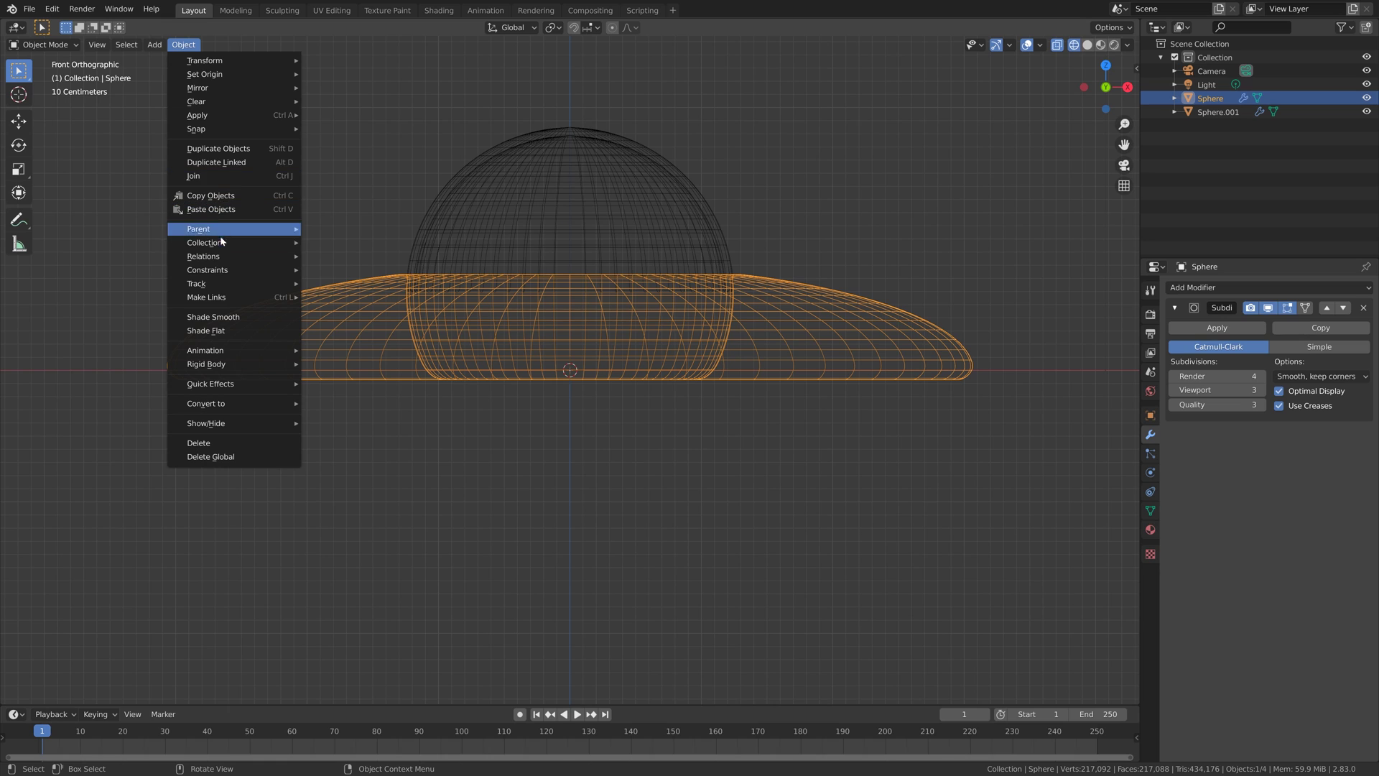
{"action": "left_click", "coordinate": [229, 316]}
{"action": "scroll", "coordinate": [570, 368], "scroll_direction": "down", "scroll_amount": 4}
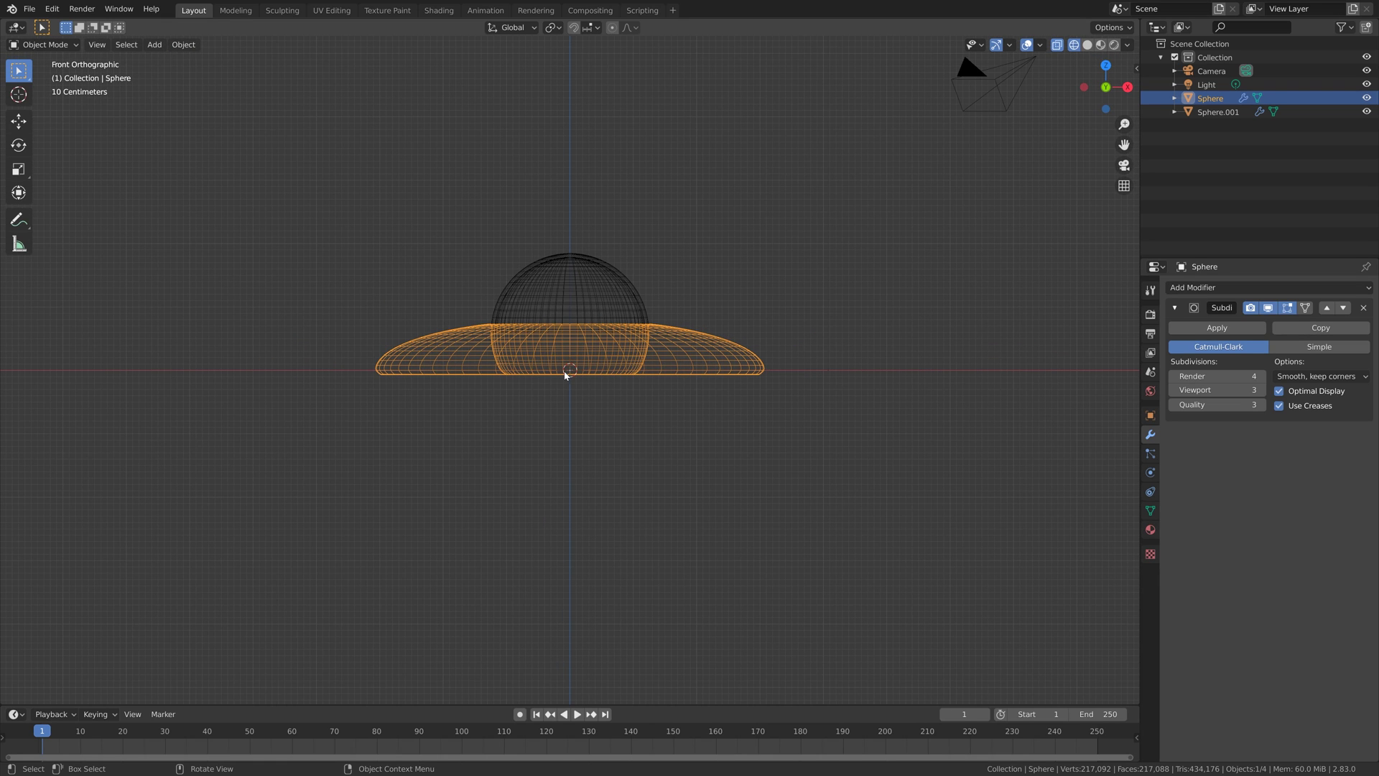
{"action": "middle_click_drag", "start_coordinate": [580, 344], "coordinate": [591, 395]}
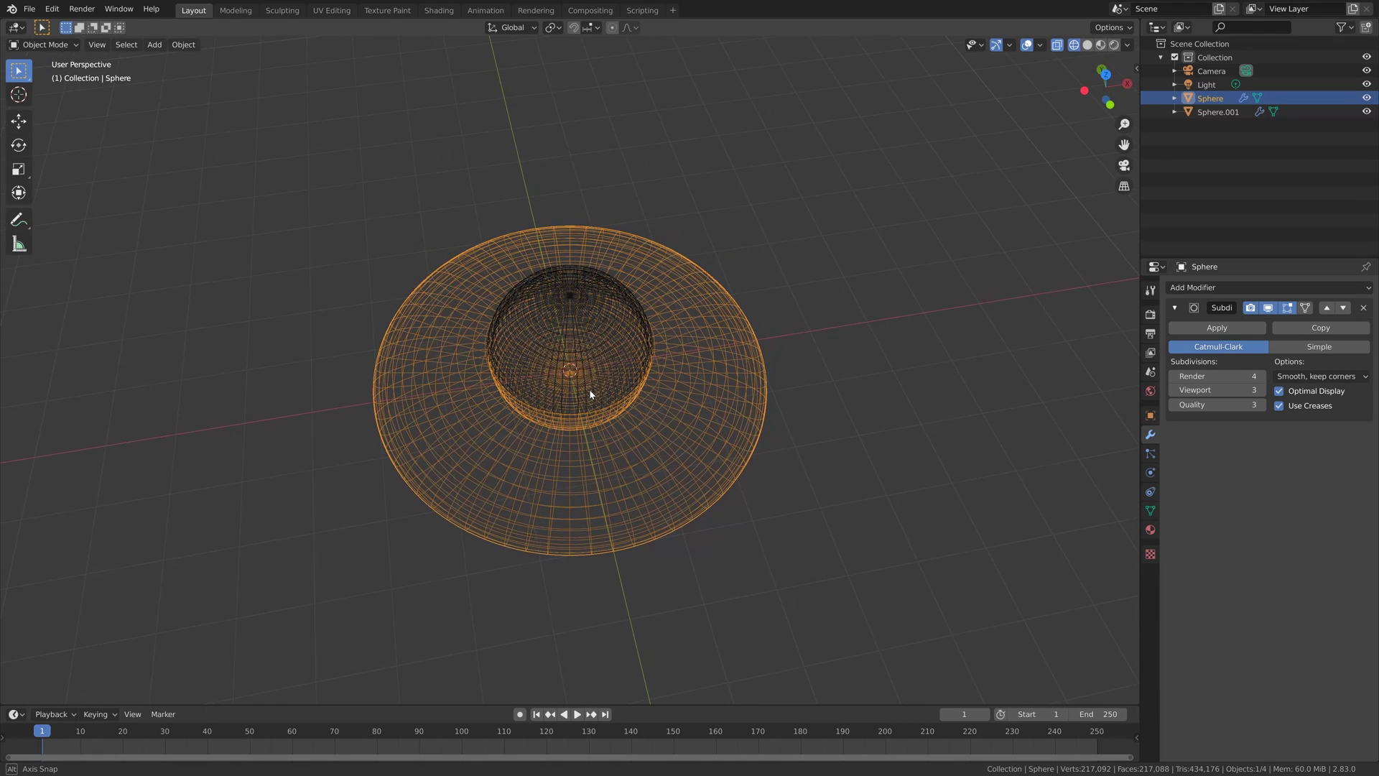
{"action": "left_click", "coordinate": [1089, 46]}
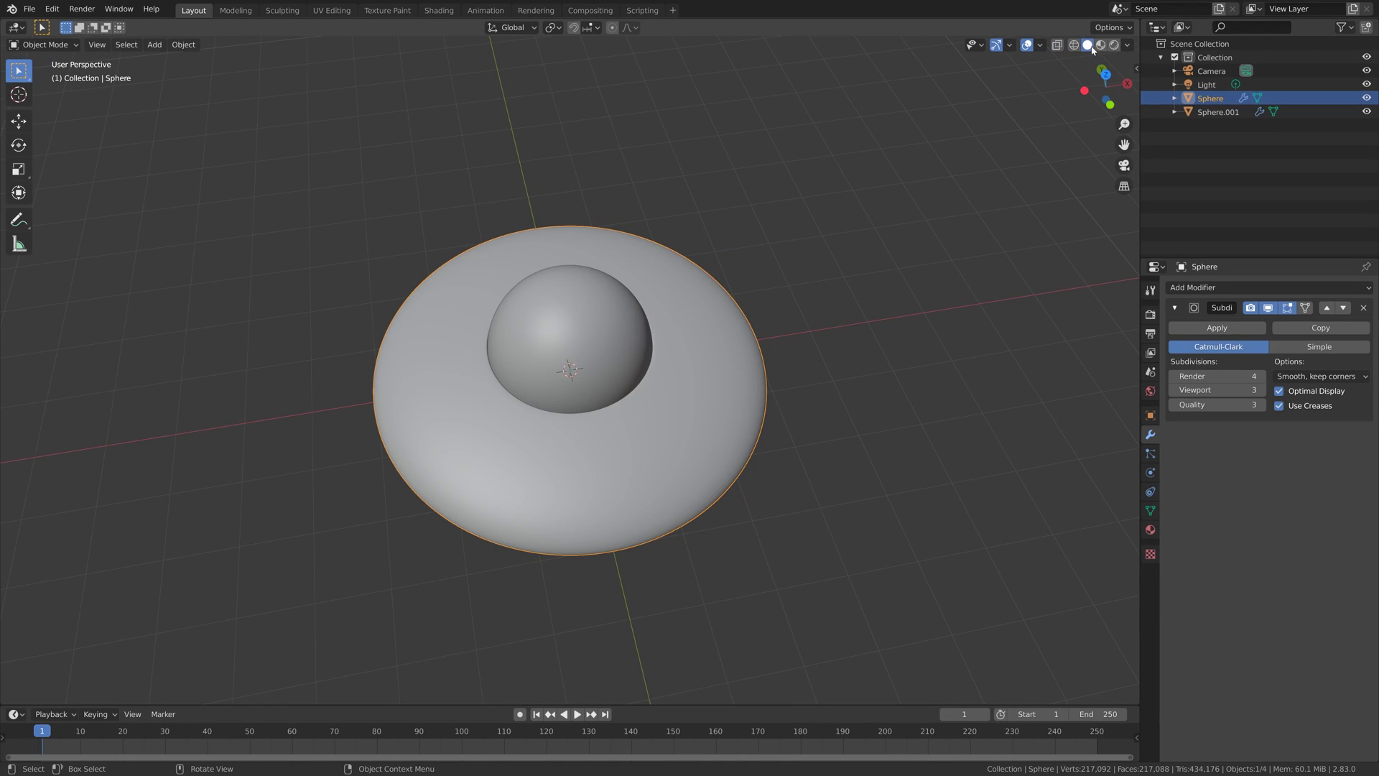
{"action": "middle_click_drag", "start_coordinate": [815, 353], "coordinate": [718, 338]}
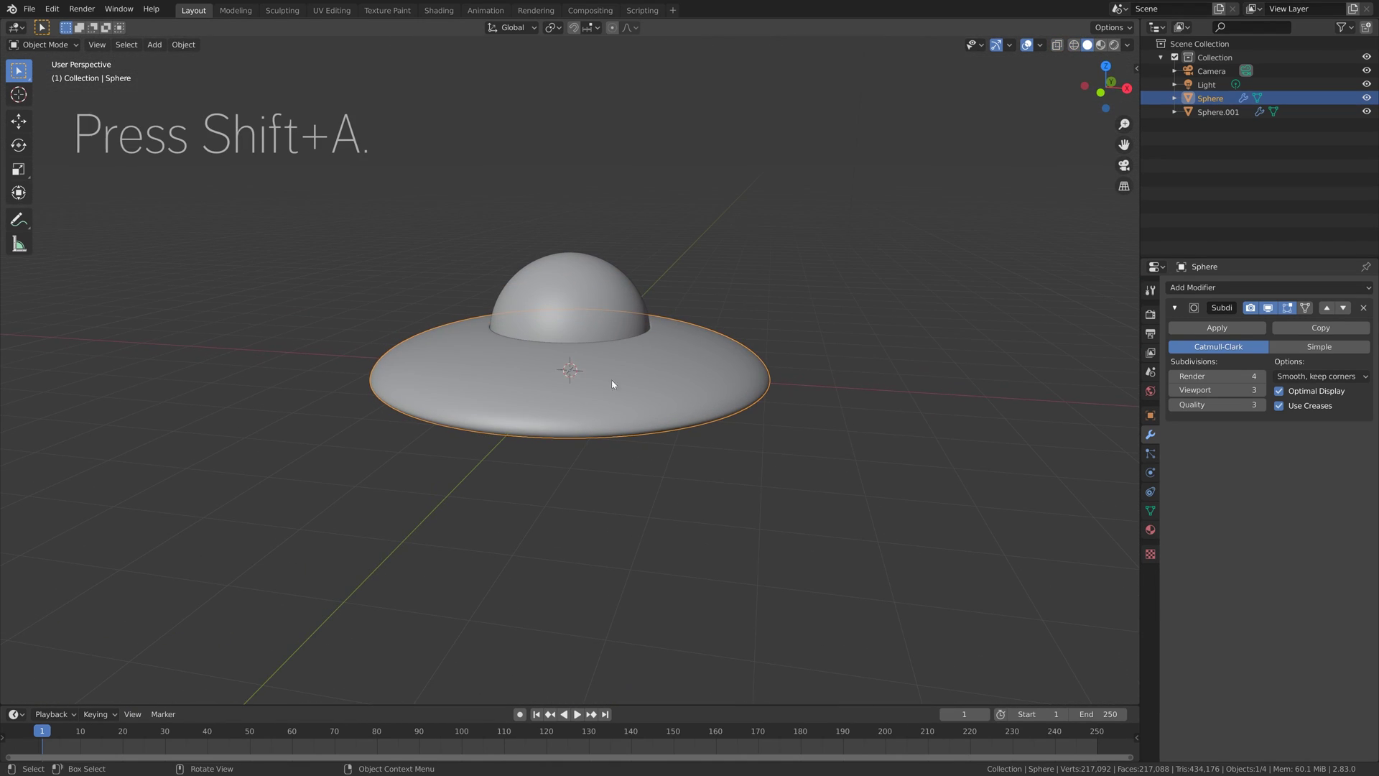
Step: Add a new UV sphere at the saucer's centre and scale it down to a small ball in top view
{"action": "key", "text": "shift+a"}
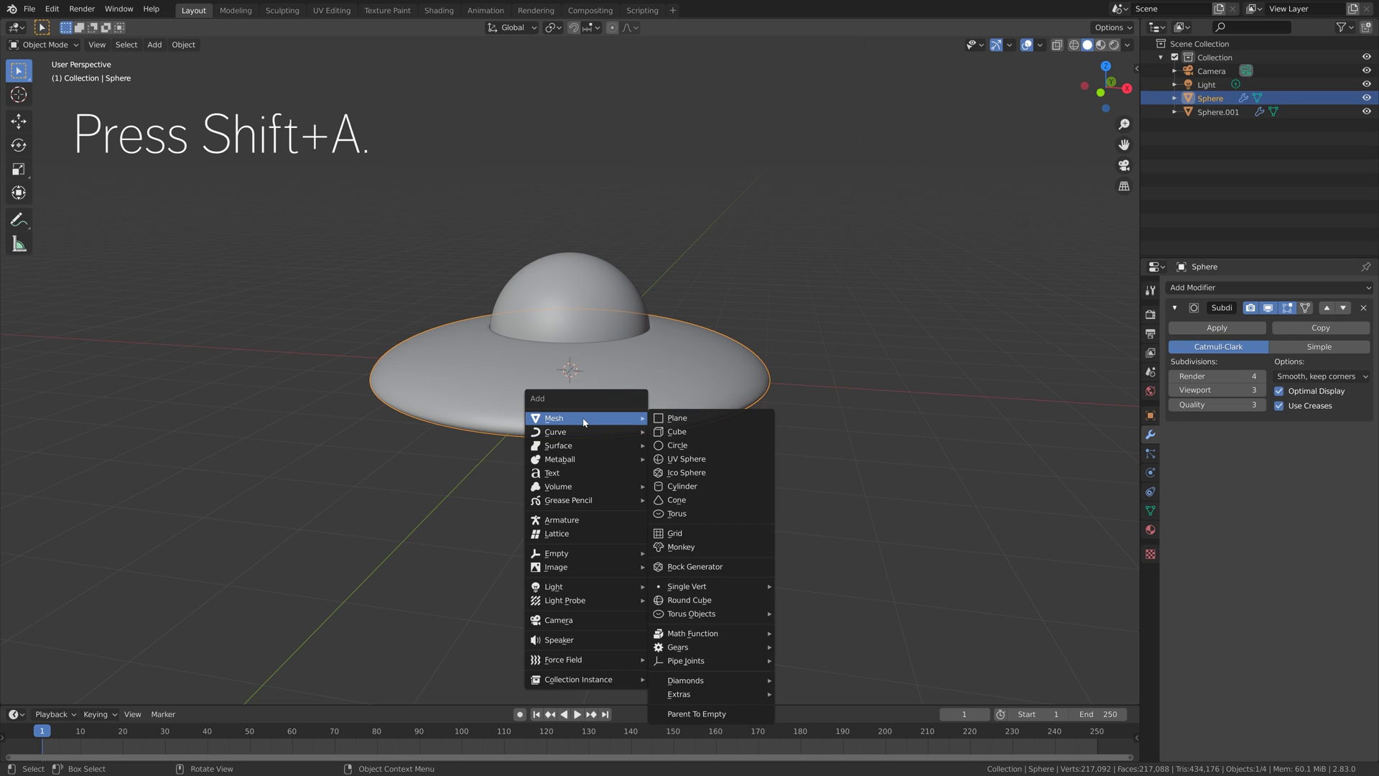
{"action": "left_click", "coordinate": [719, 458]}
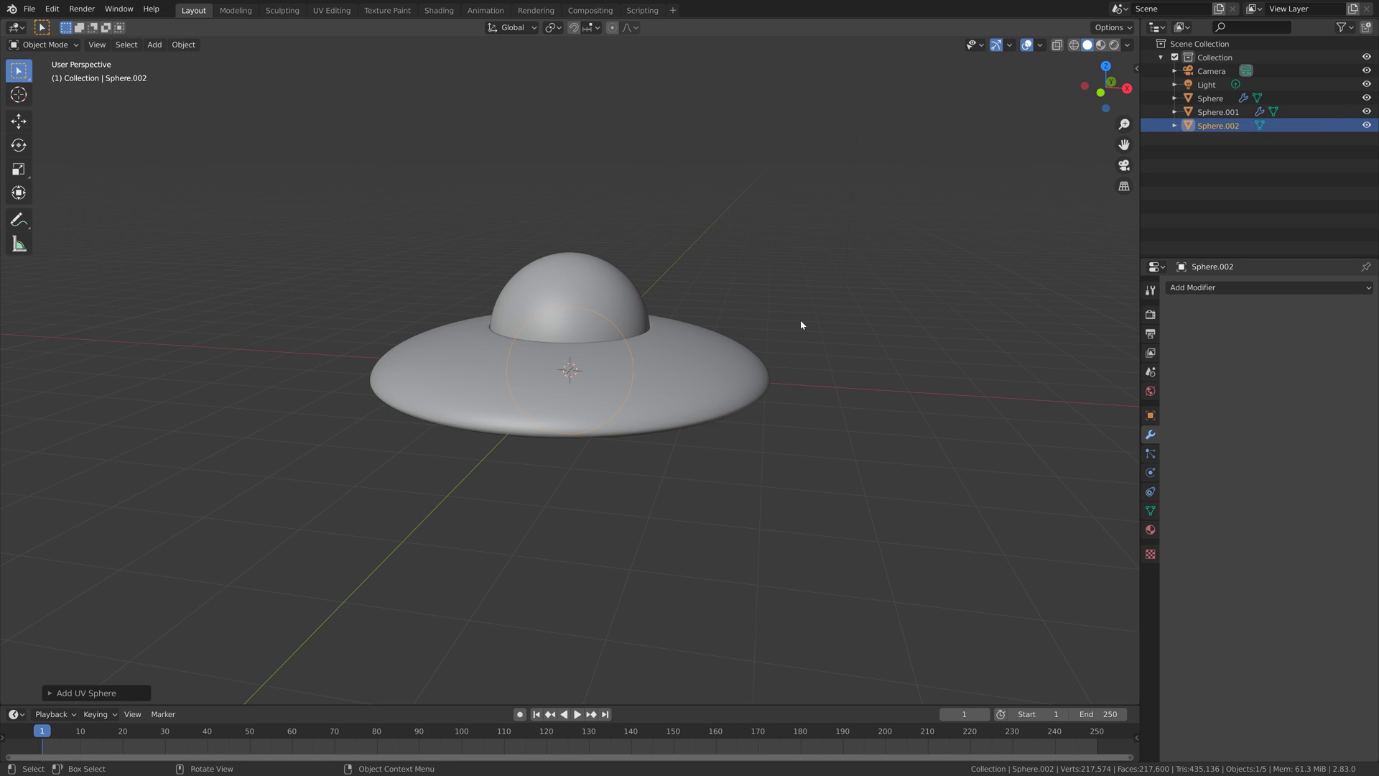
{"action": "key", "text": "KP_7"}
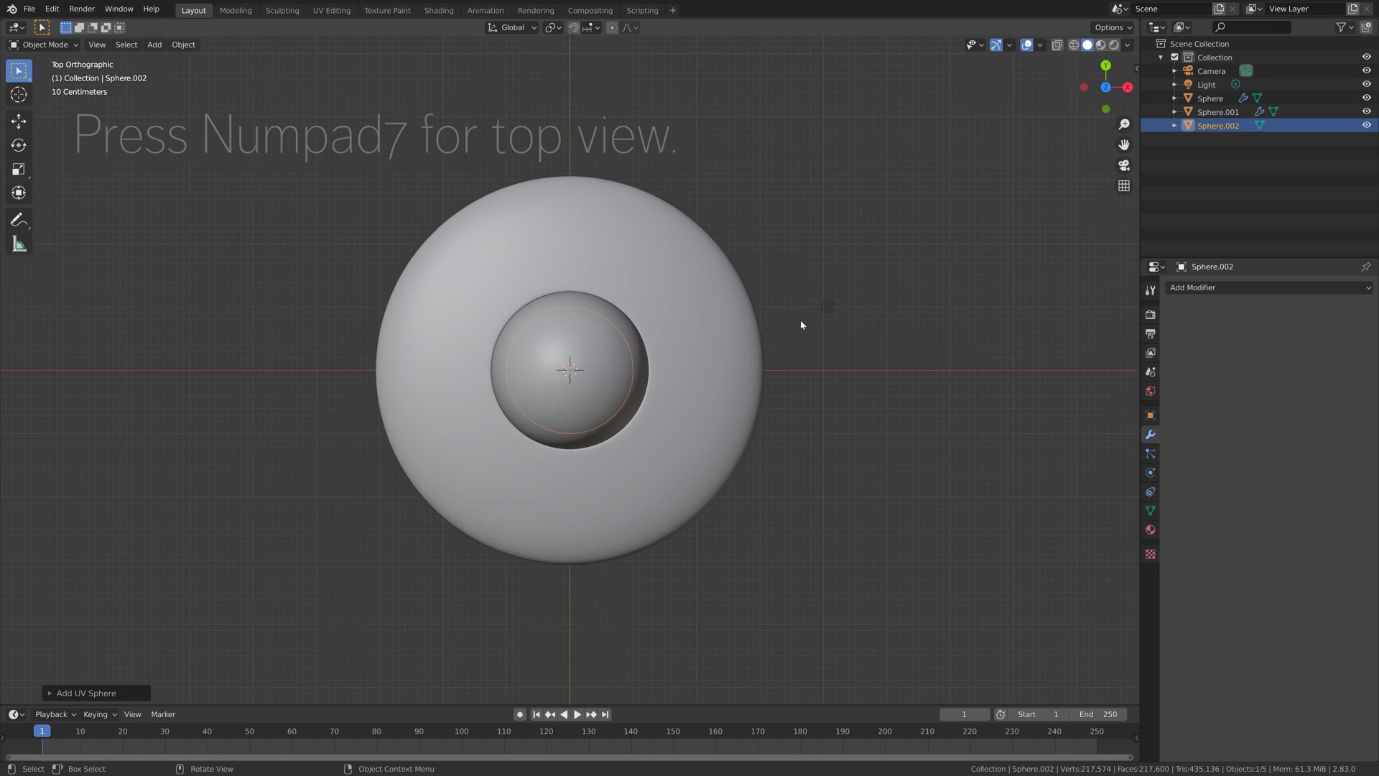
{"action": "key", "text": "s"}
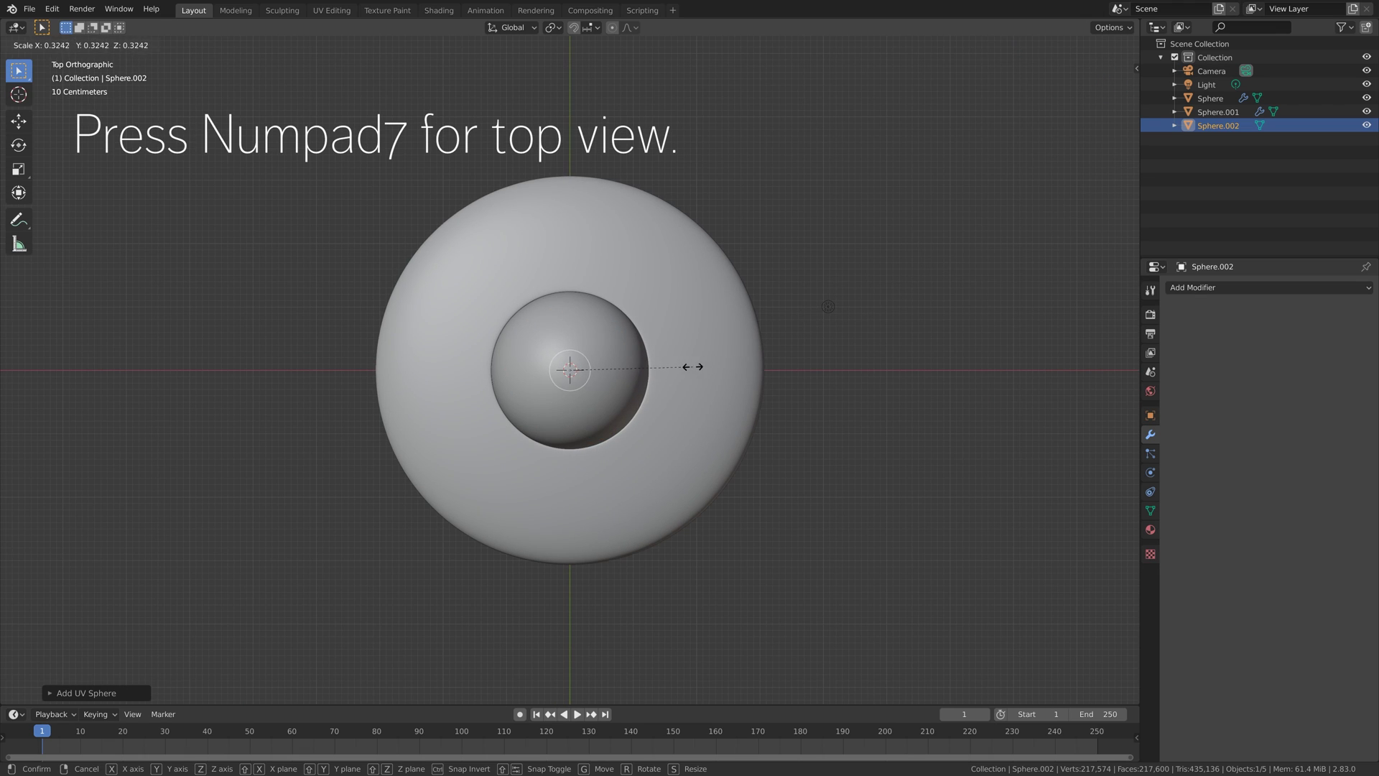
{"action": "left_click", "coordinate": [611, 369]}
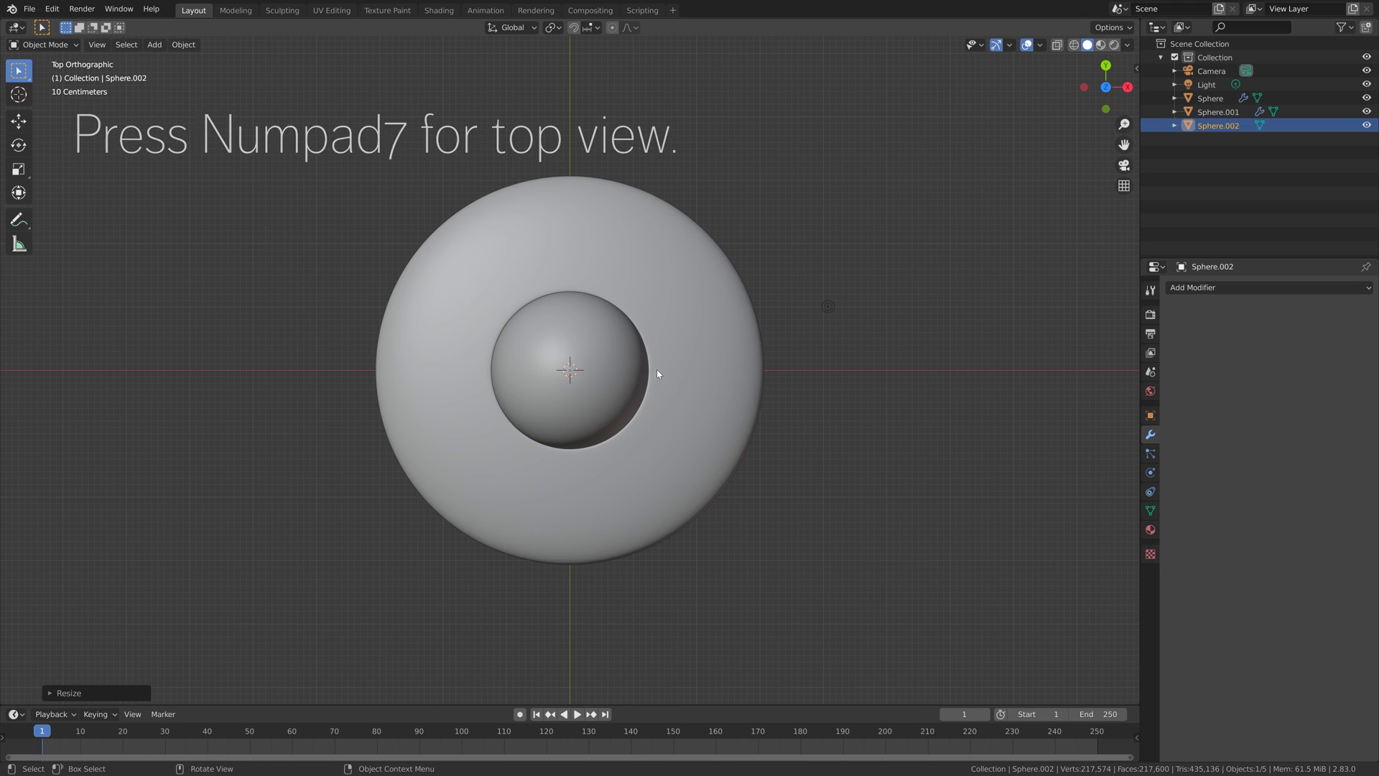
Step: Move the small sphere along negative Y to the saucer's rim and raise it about 0.24 m along Z
{"action": "key", "text": "g"}
{"action": "key", "text": "y"}
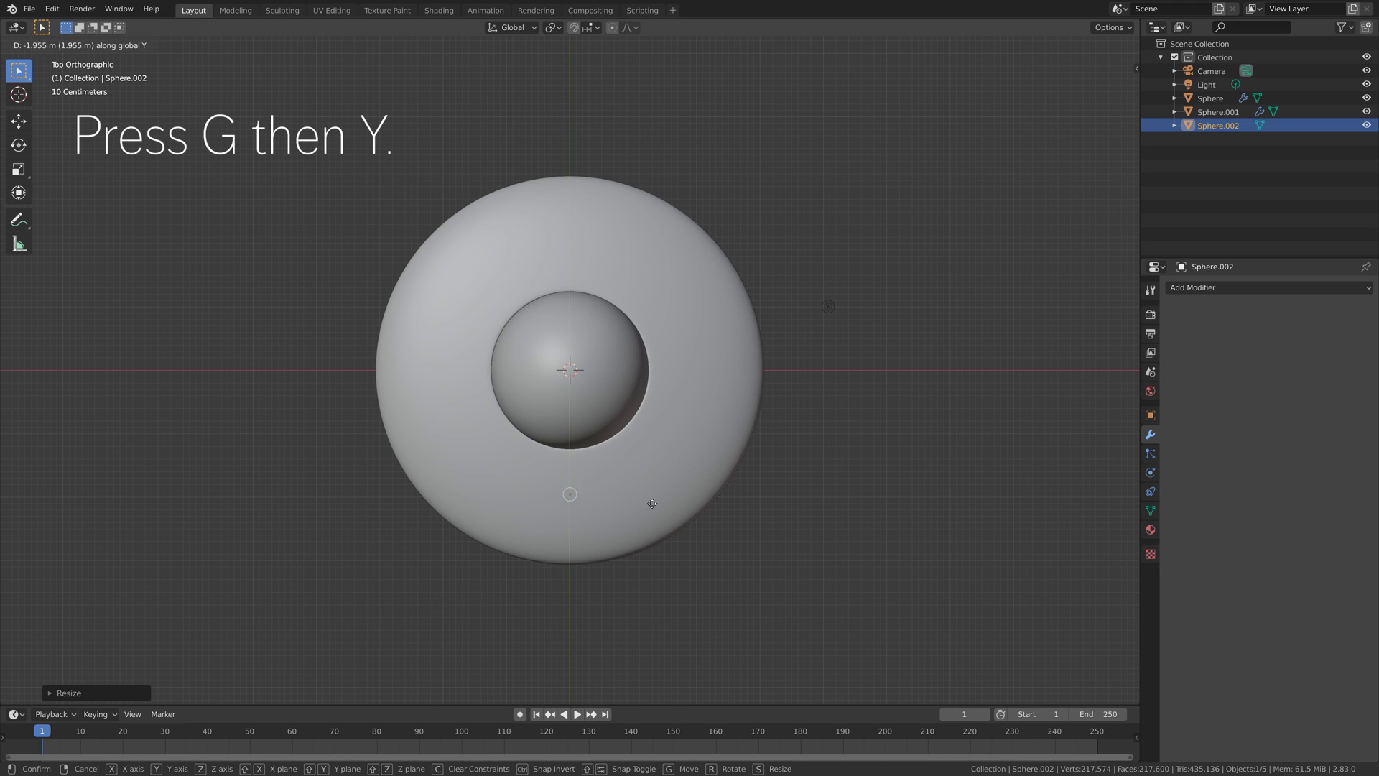
{"action": "left_click", "coordinate": [648, 547]}
{"action": "middle_click_drag", "start_coordinate": [648, 548], "coordinate": [645, 502]}
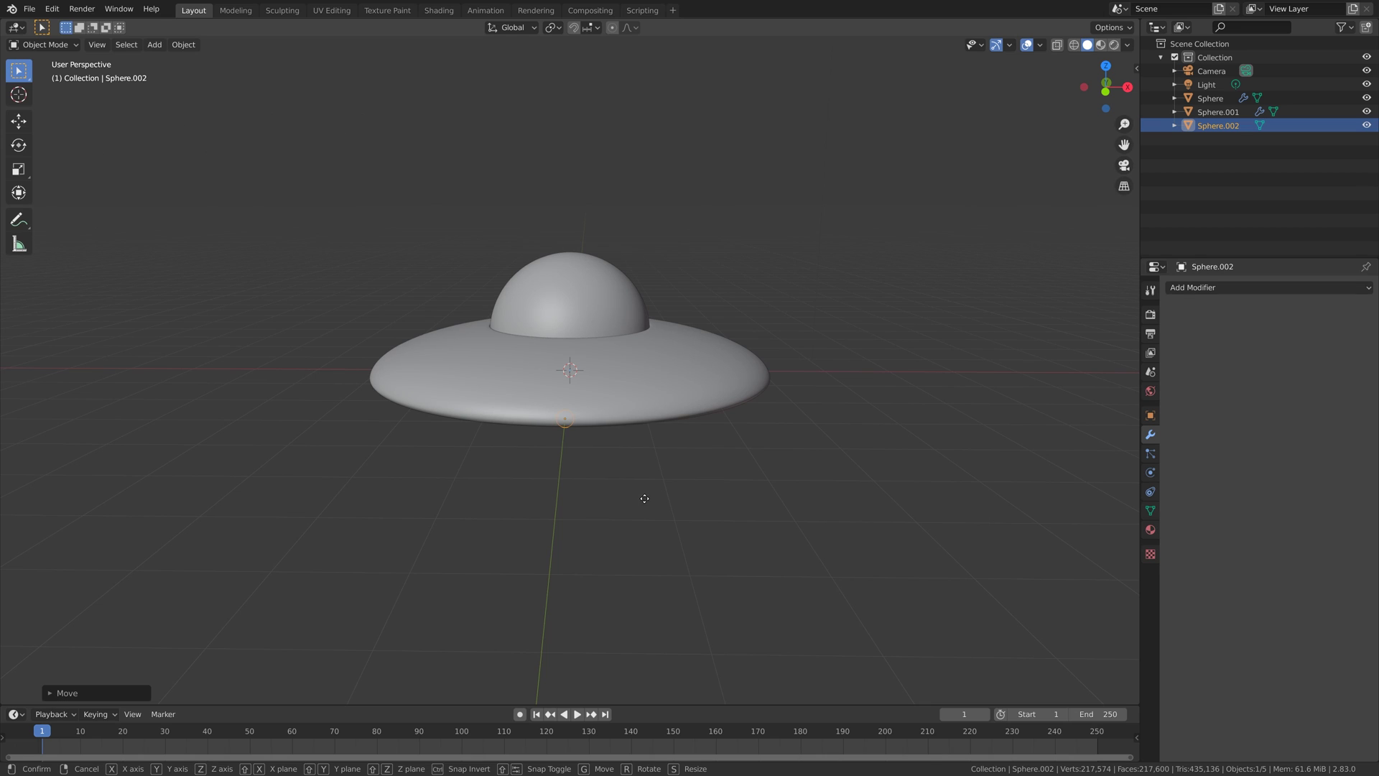
{"action": "key", "text": "g"}
{"action": "key", "text": "z"}
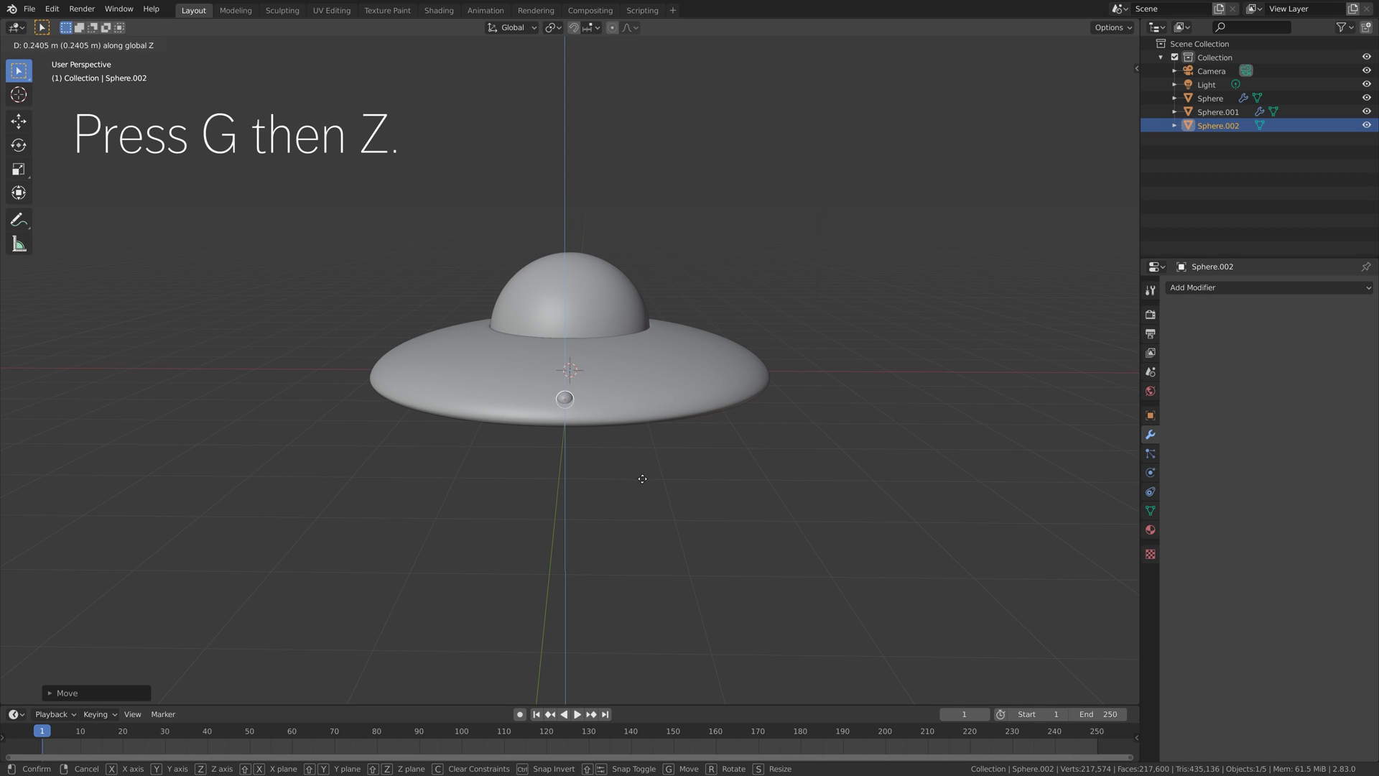
{"action": "left_click", "coordinate": [650, 477]}
{"action": "middle_click_drag", "start_coordinate": [657, 476], "coordinate": [709, 374]}
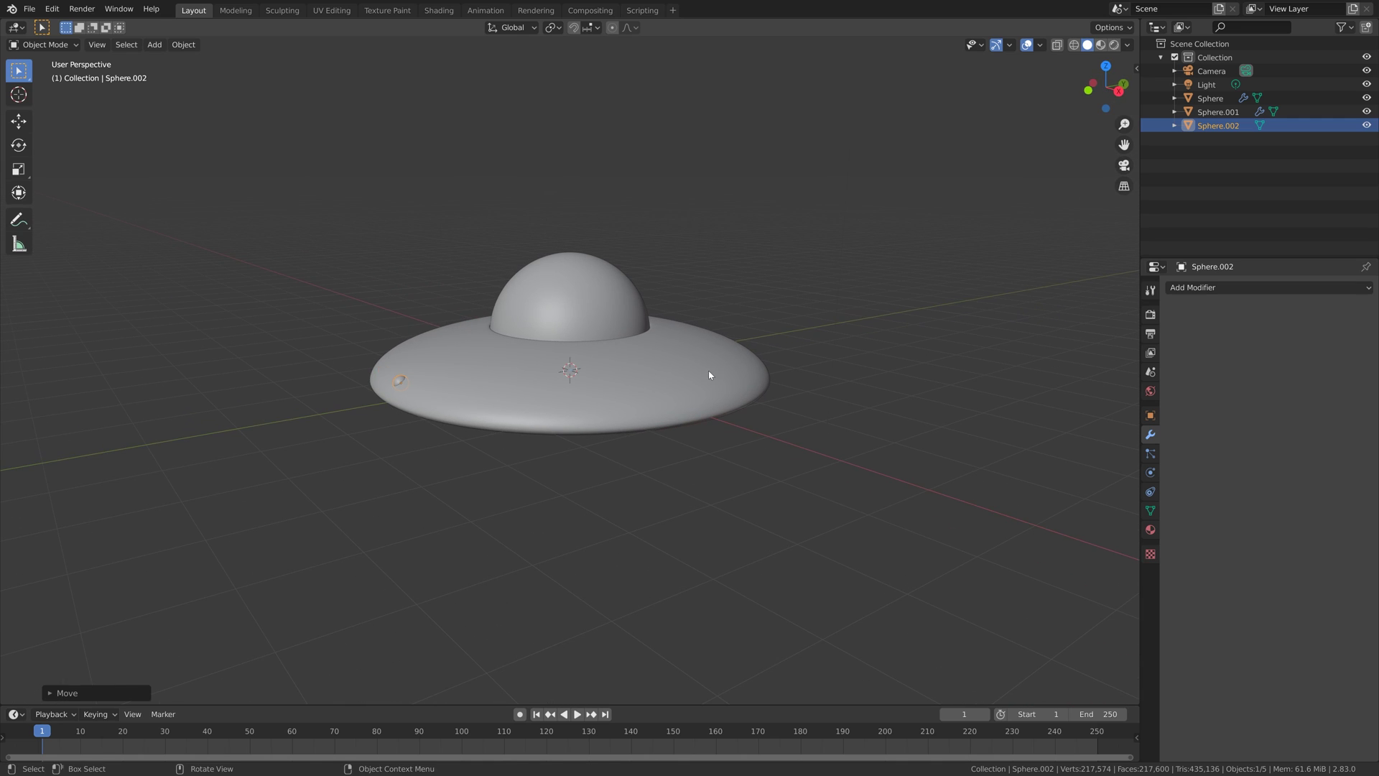
Step: Adjust the small sphere's scale and shift it about 0.03 m along negative Y so it sits on the saucer's rim
{"action": "key", "text": "s"}
{"action": "left_click", "coordinate": [534, 429]}
{"action": "key", "text": "g"}
{"action": "key", "text": "y"}
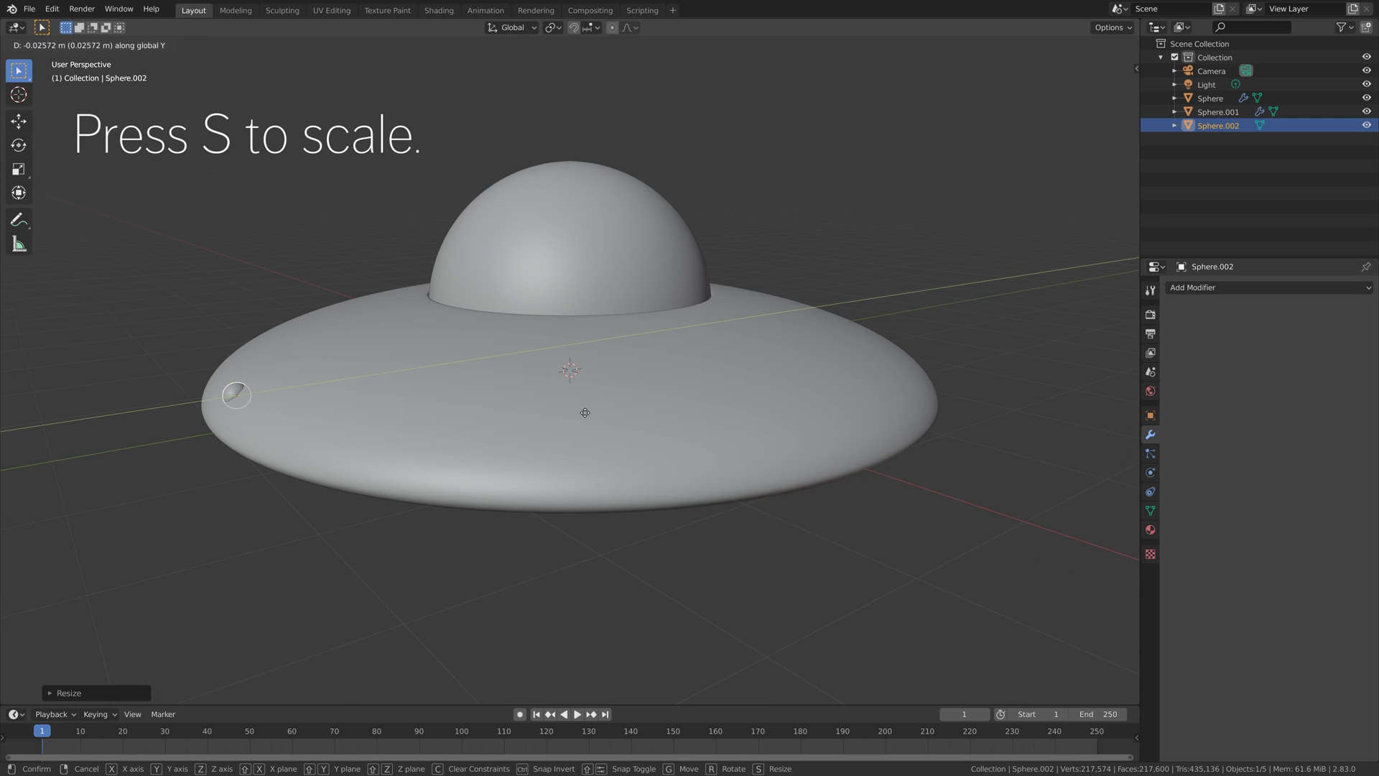
{"action": "left_click", "coordinate": [583, 413]}
{"action": "middle_click_drag", "start_coordinate": [582, 413], "coordinate": [457, 446]}
{"action": "key", "text": "KP_7"}
{"action": "scroll", "coordinate": [719, 502], "scroll_direction": "down", "scroll_amount": 3}
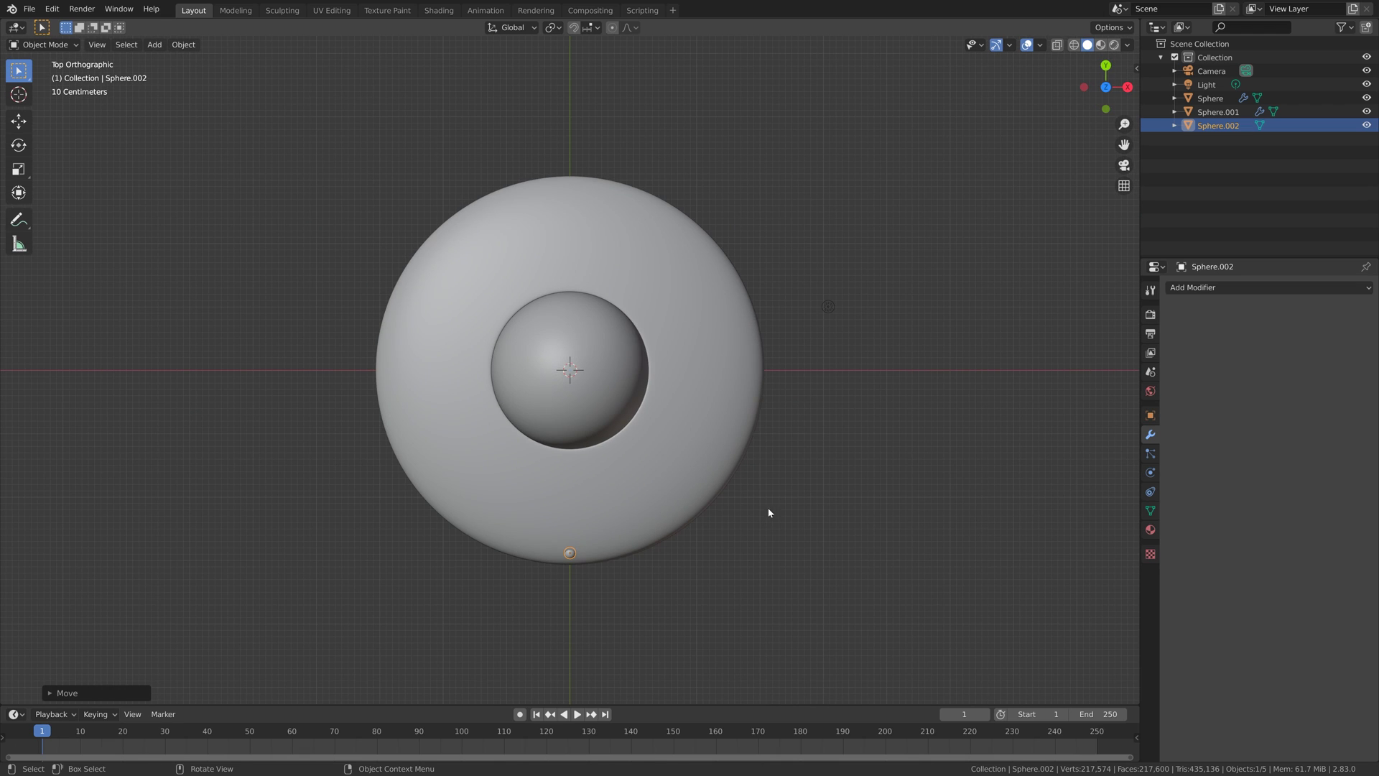
{"action": "key", "text": "s"}
{"action": "left_click", "coordinate": [771, 499]}
Step: Add a Subdivision Surface modifier with 4 render and 2 viewport subdivisions to the small sphere and shade it smooth
{"action": "left_click", "coordinate": [1192, 288]}
{"action": "left_click", "coordinate": [1145, 511]}
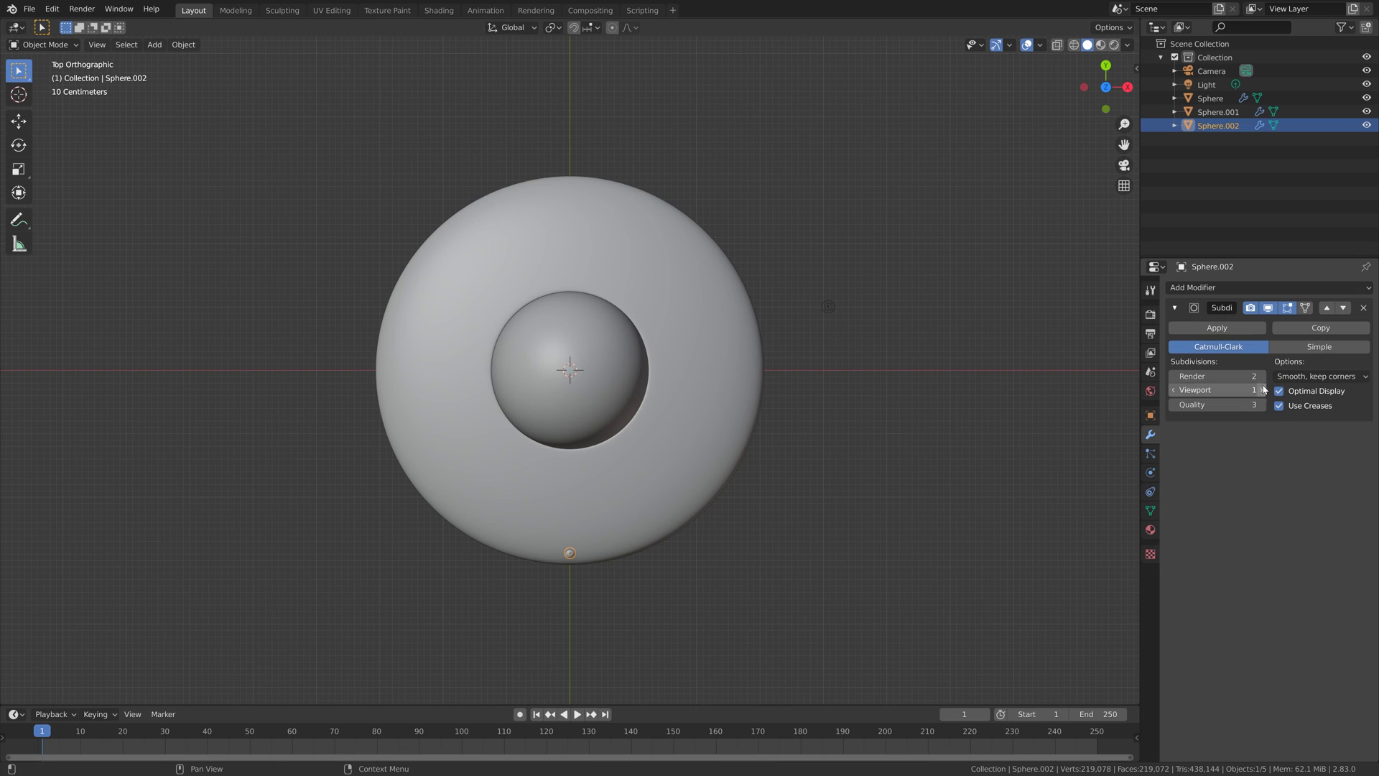
{"action": "left_click", "coordinate": [1262, 390]}
{"action": "left_click", "coordinate": [184, 45]}
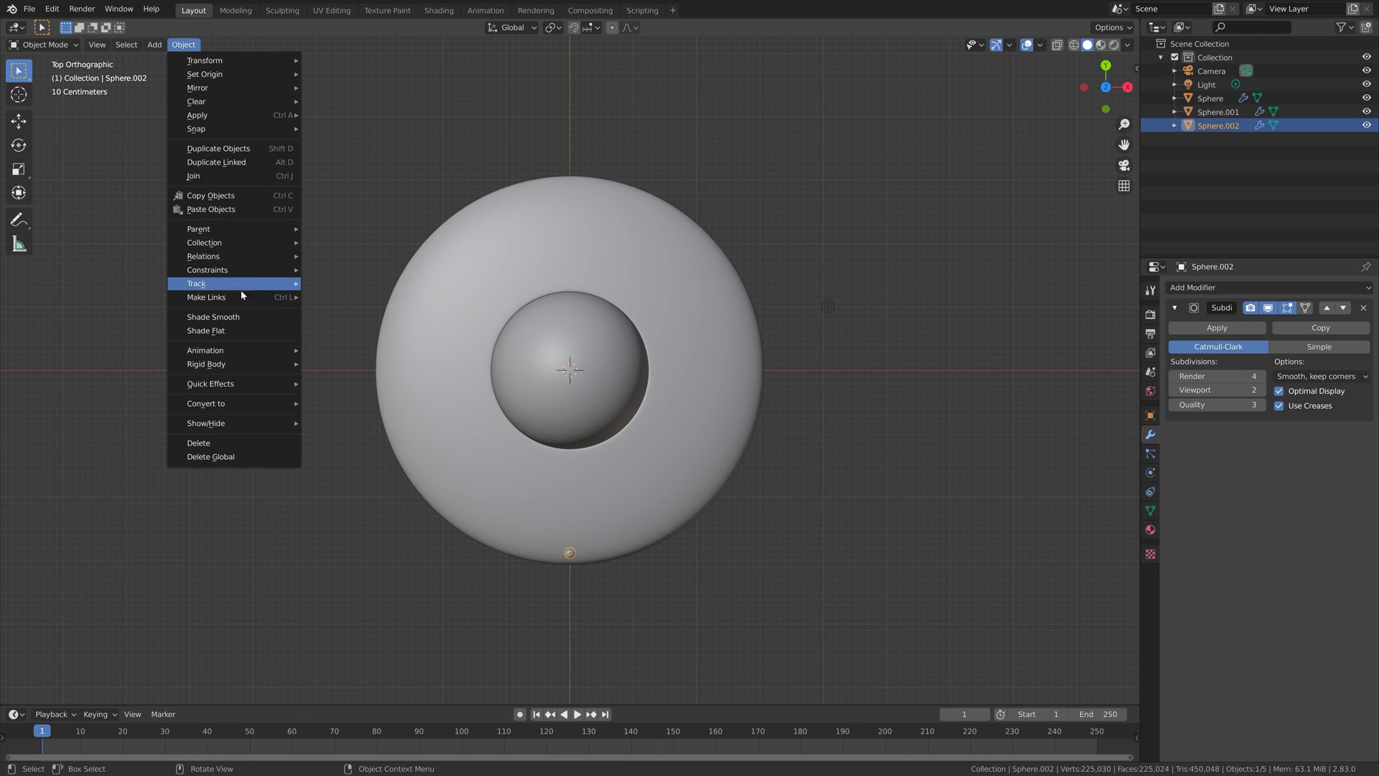
{"action": "left_click", "coordinate": [244, 317]}
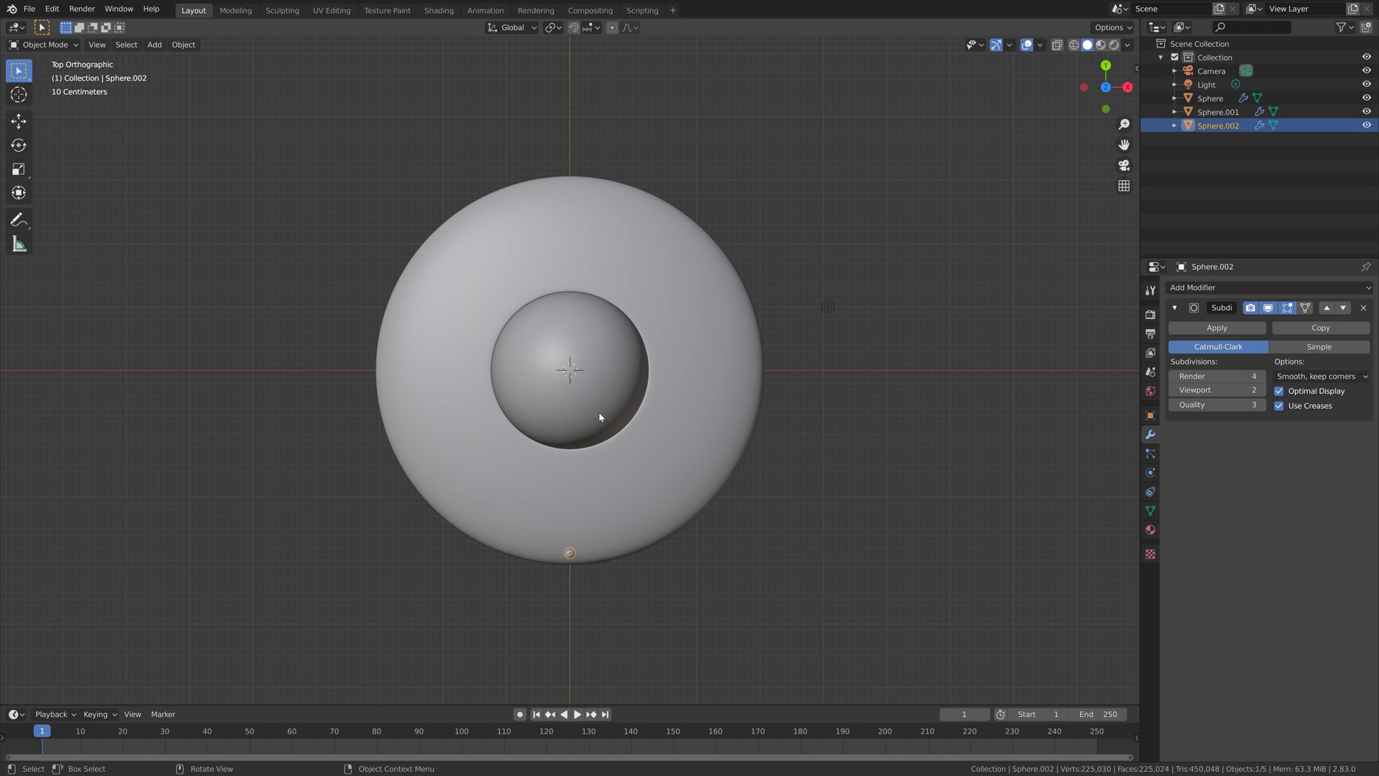
Step: Set the transform pivot point to the 3D cursor and duplicate the small rim sphere rotated 36° about Z
{"action": "left_click", "coordinate": [552, 27]}
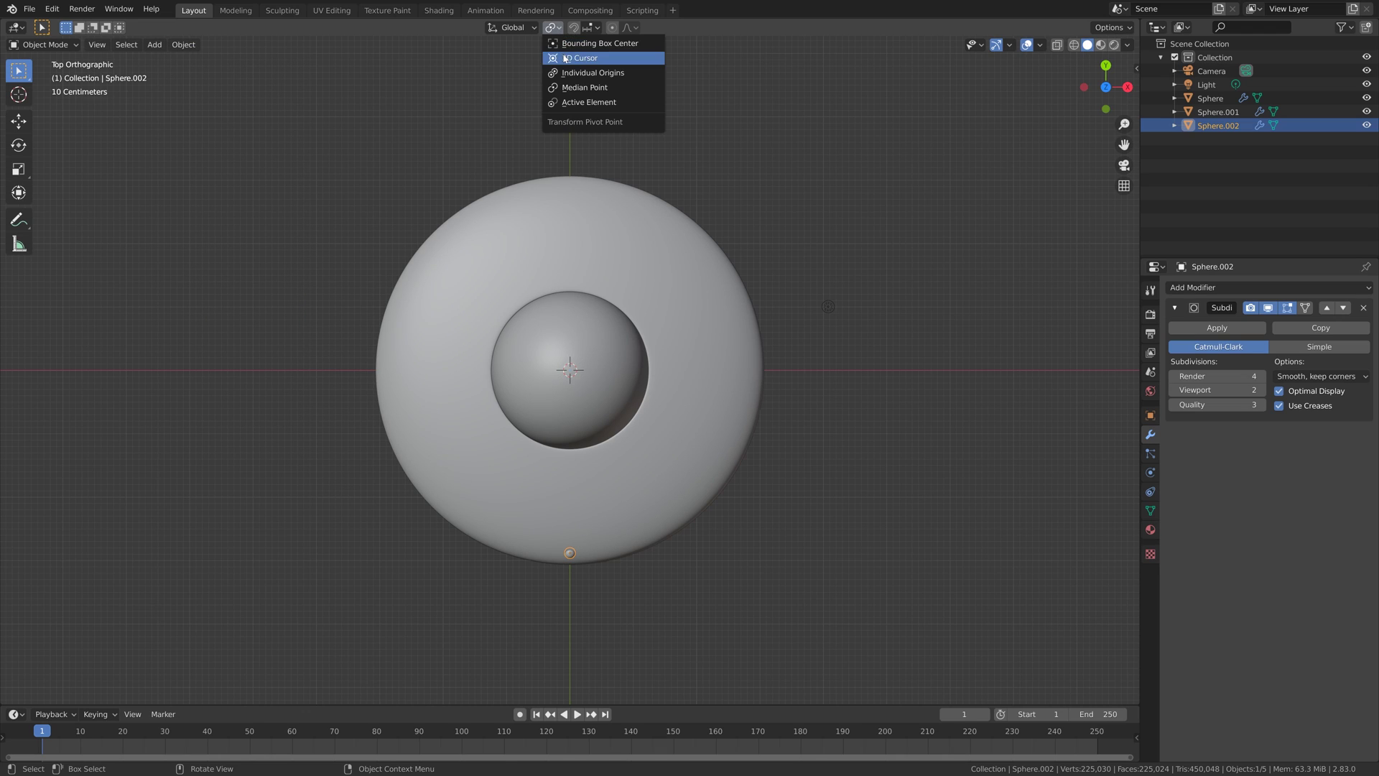
{"action": "left_click", "coordinate": [585, 55]}
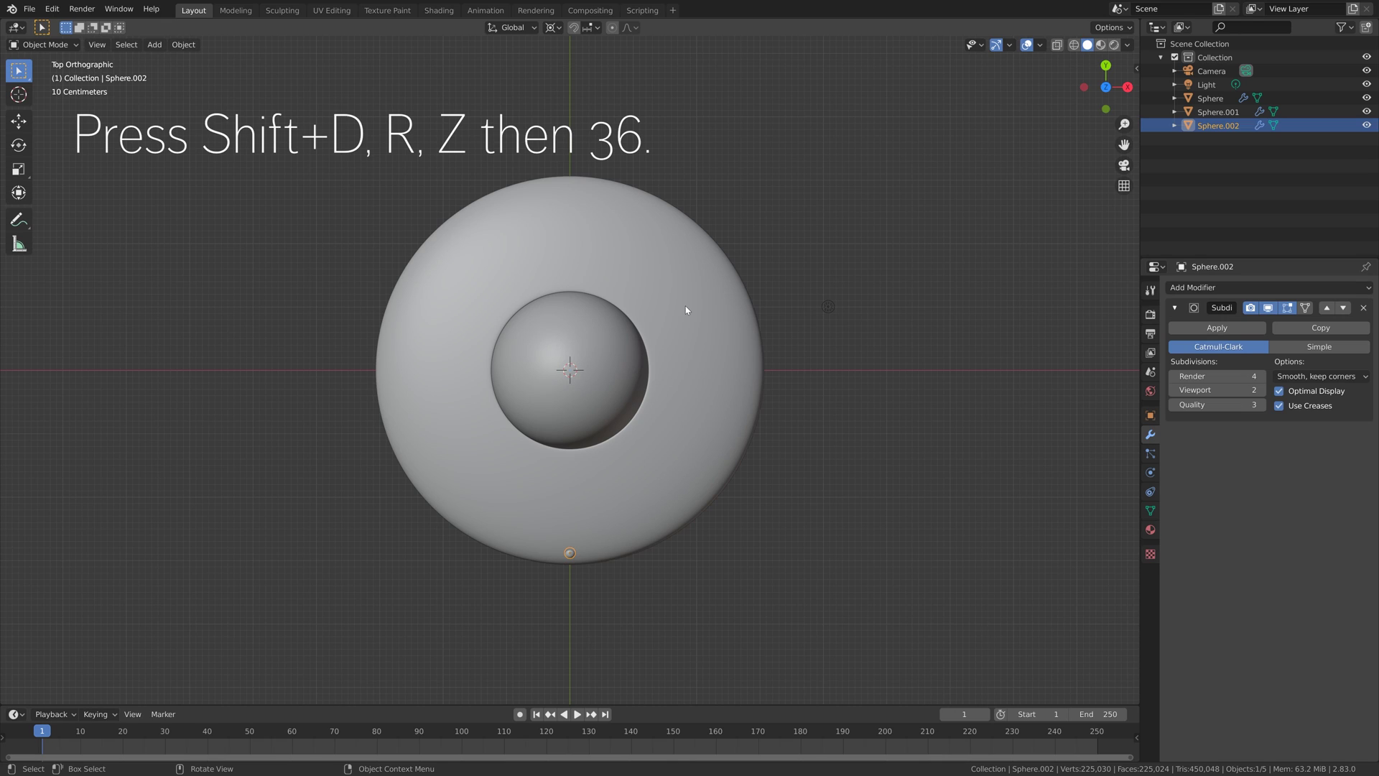
{"action": "key", "text": "shift+d"}
{"action": "key", "text": "r"}
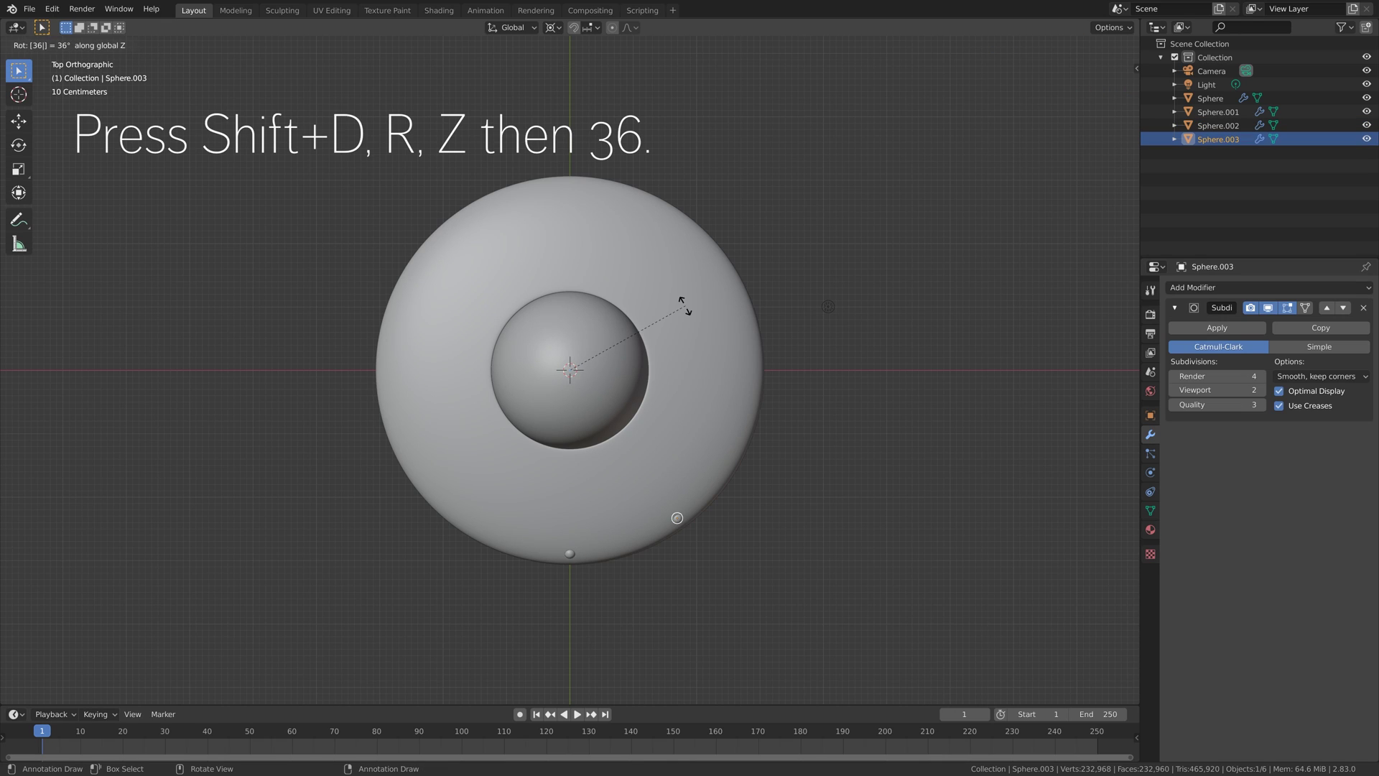
{"action": "key", "text": "Return"}
Step: Repeat the rotated duplication until ten small spheres are evenly spaced around the saucer's rim
{"action": "key", "text": "shift+r"}
{"action": "key", "text": "shift+r"}
{"action": "key", "text": "shift+r"}
{"action": "key", "text": "shift+r"}
{"action": "key", "text": "shift+r"}
{"action": "key", "text": "shift+r"}
{"action": "key", "text": "shift+r"}
{"action": "key", "text": "shift+r"}
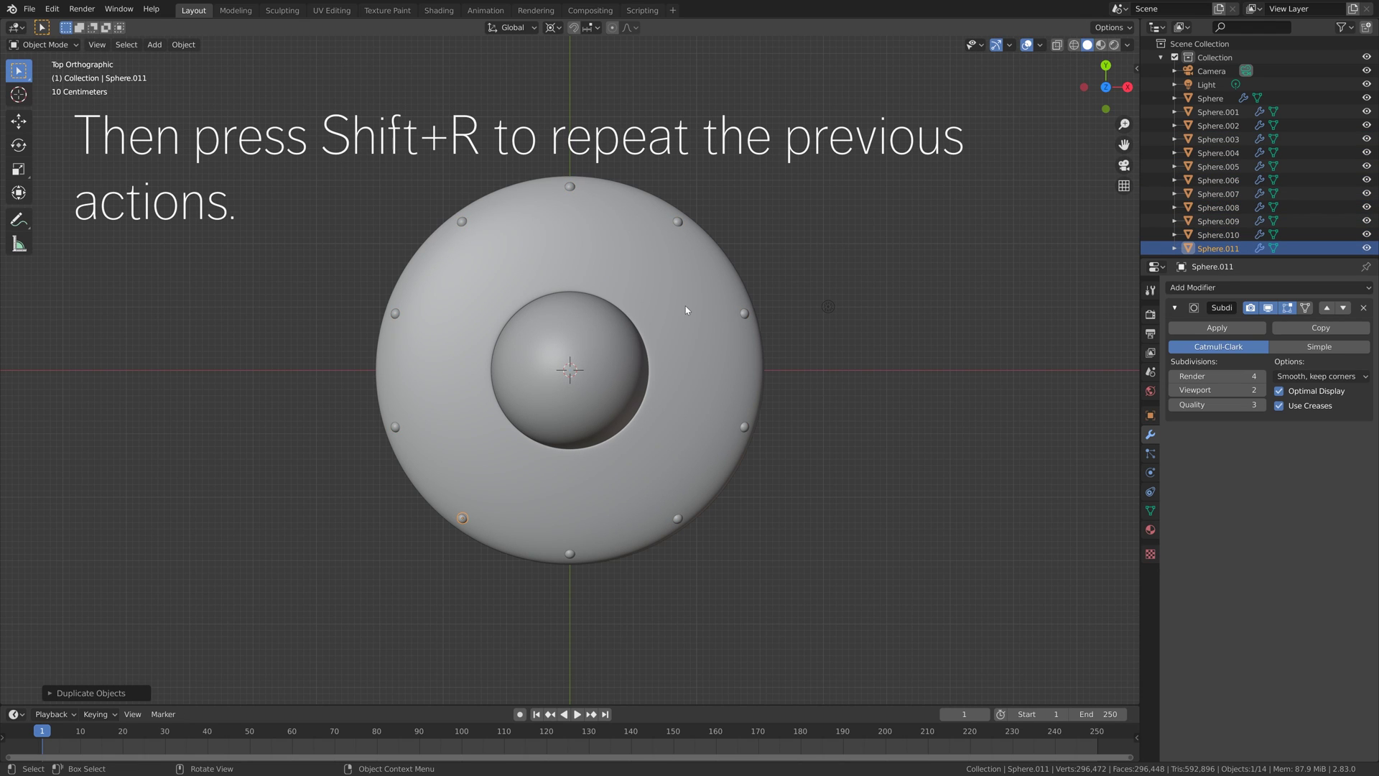
{"action": "middle_click_drag", "start_coordinate": [705, 456], "coordinate": [691, 385]}
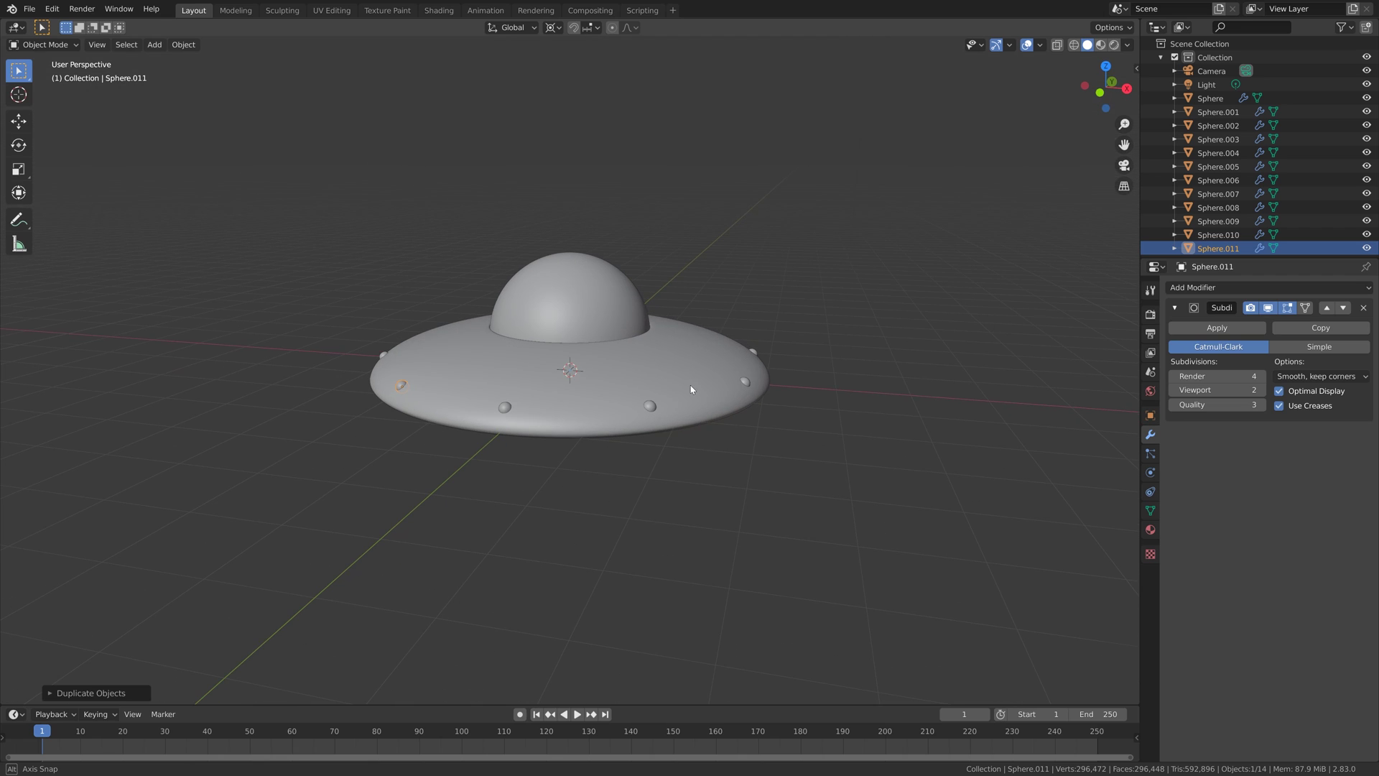
{"action": "scroll", "coordinate": [675, 436], "scroll_direction": "up", "scroll_amount": 5}
{"action": "middle_click_drag", "start_coordinate": [507, 502], "coordinate": [465, 506]}
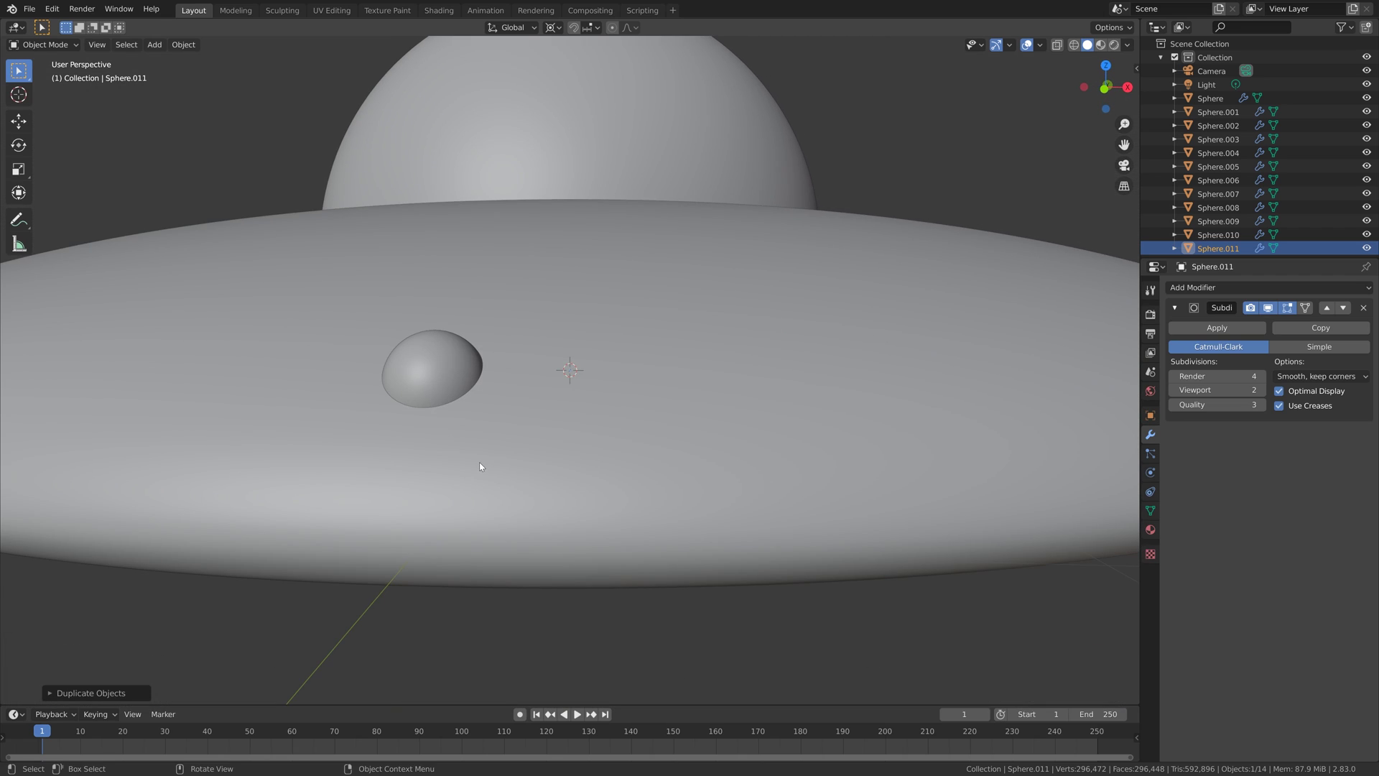
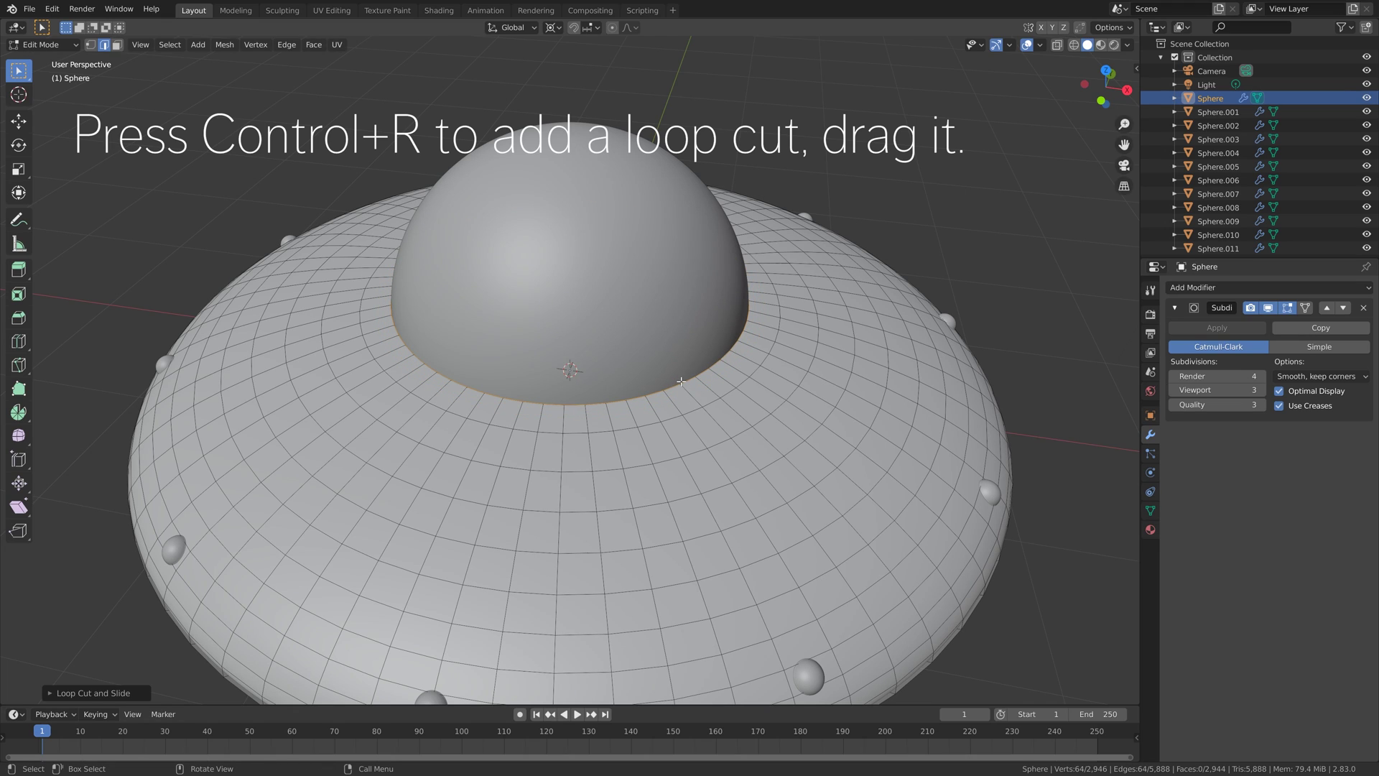
Step: Add a loop cut around the saucer body close to the base of the dome
{"action": "key", "text": "ctrl+r"}
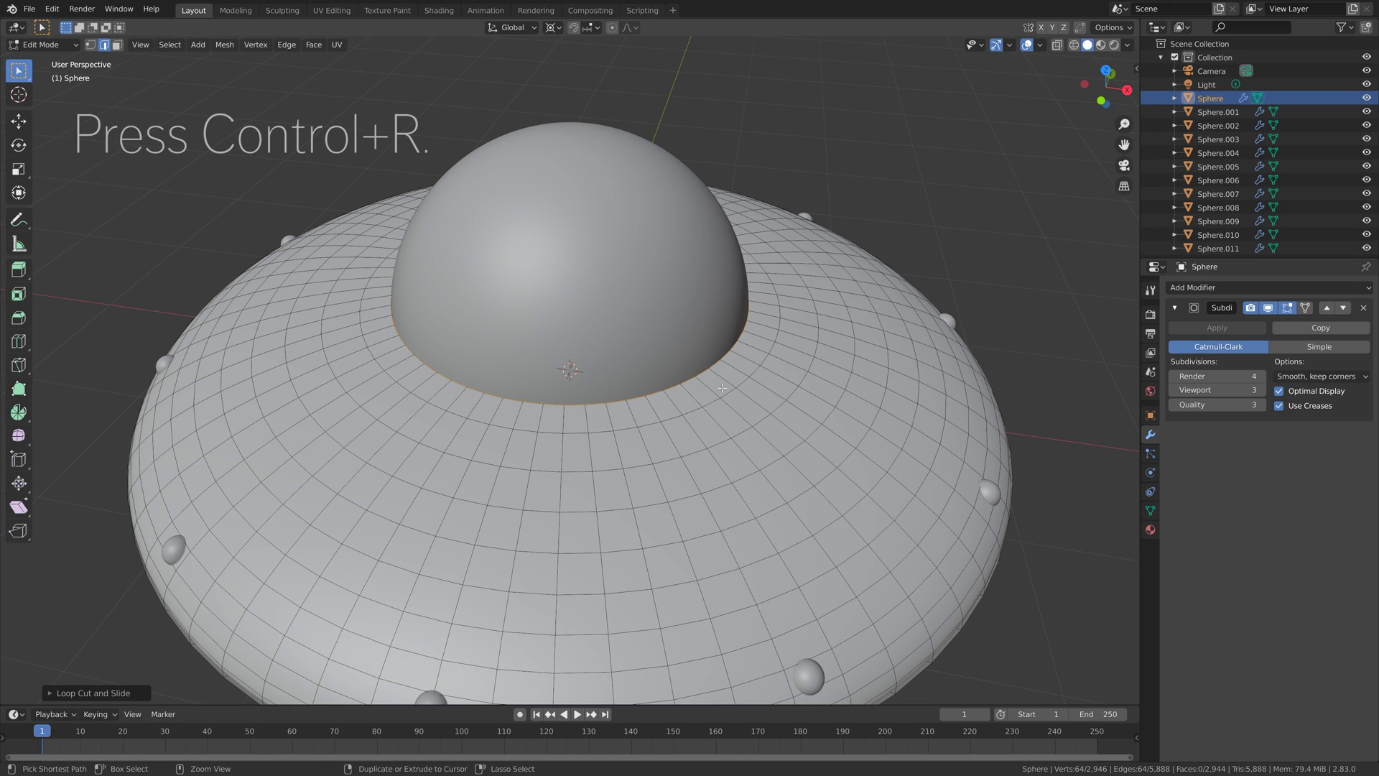
{"action": "left_click", "coordinate": [731, 384]}
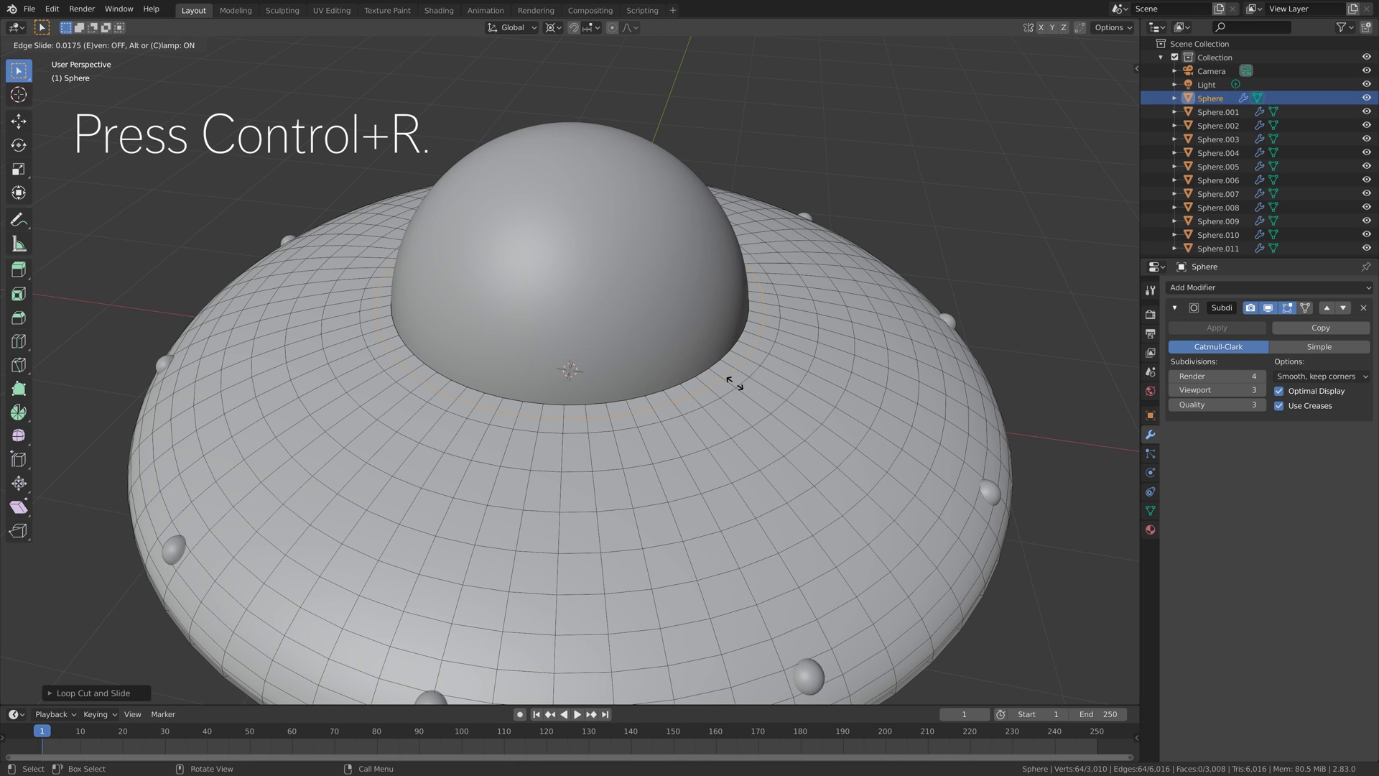
{"action": "left_click", "coordinate": [741, 383]}
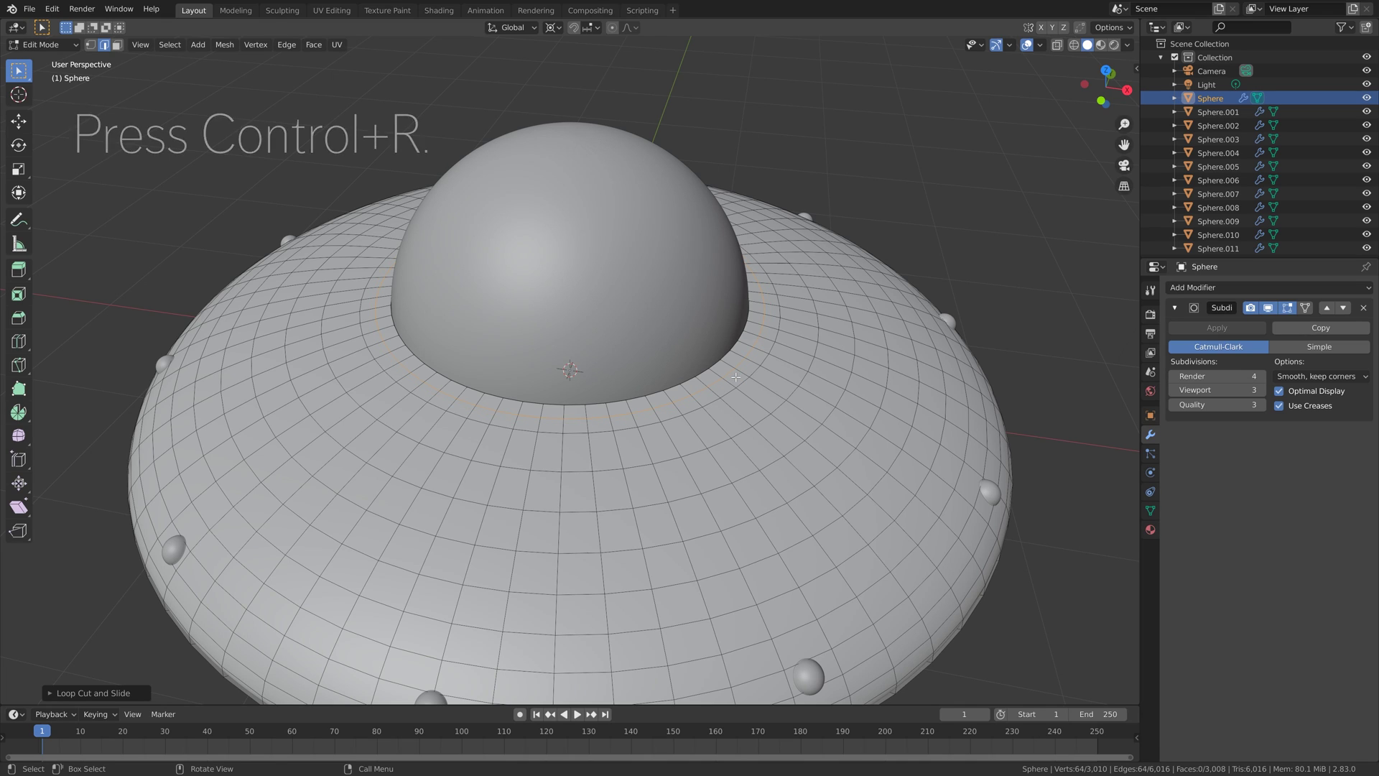
{"action": "scroll", "coordinate": [750, 439], "scroll_direction": "down", "scroll_amount": 1}
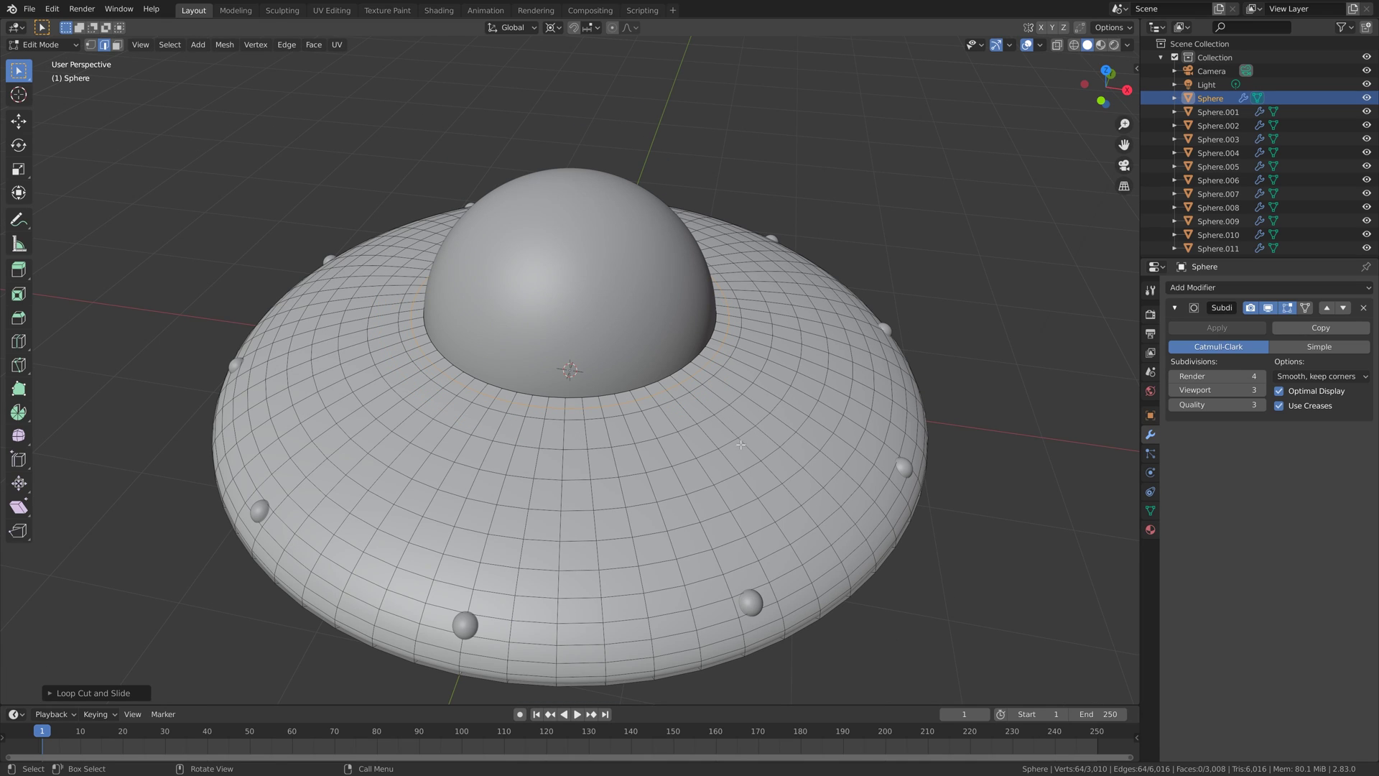
Step: Select the full ring of faces on the saucer's upper surface between the dome and the rim spheres
{"action": "left_click", "coordinate": [117, 44]}
{"action": "left_click", "coordinate": [698, 489], "text": "alt"}
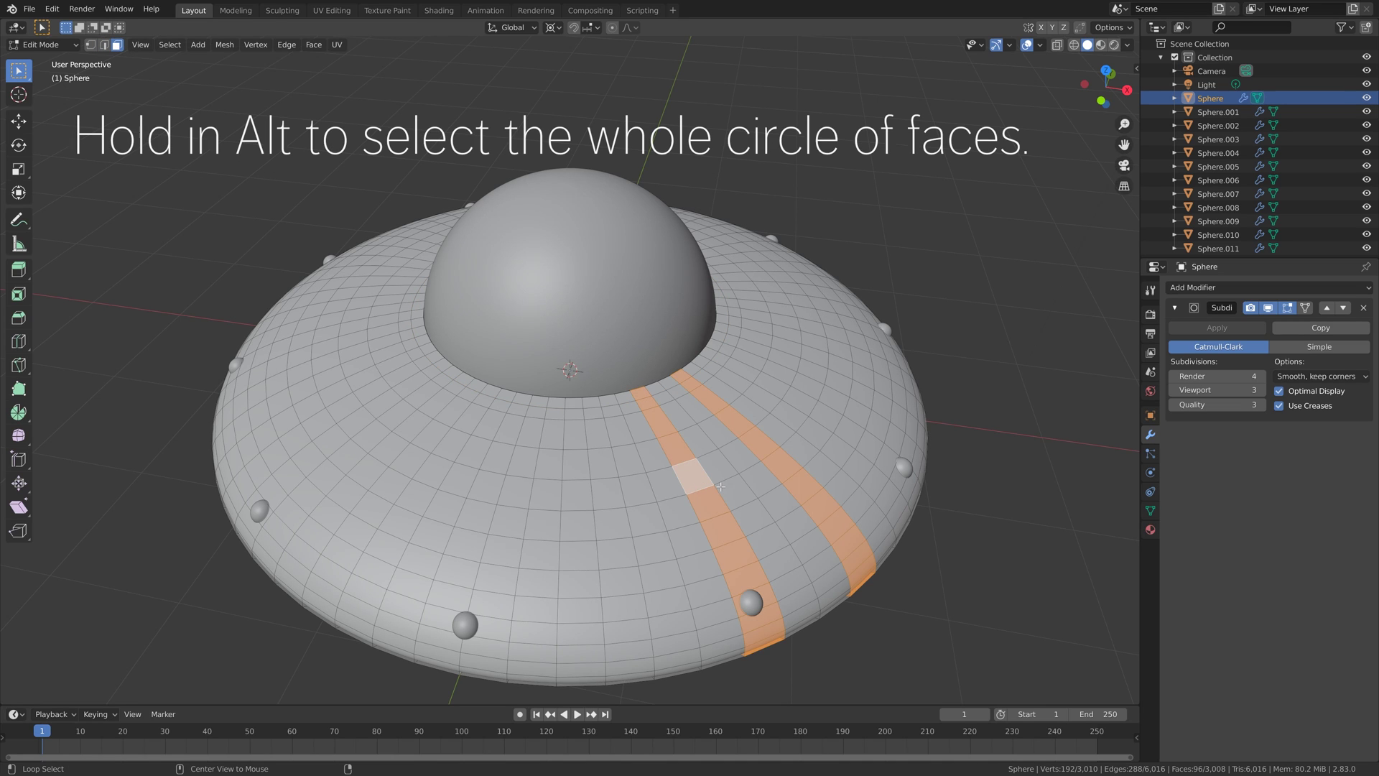
{"action": "left_click", "coordinate": [716, 474], "text": "alt"}
{"action": "middle_click_drag", "start_coordinate": [740, 474], "coordinate": [764, 452]}
{"action": "key", "text": "g"}
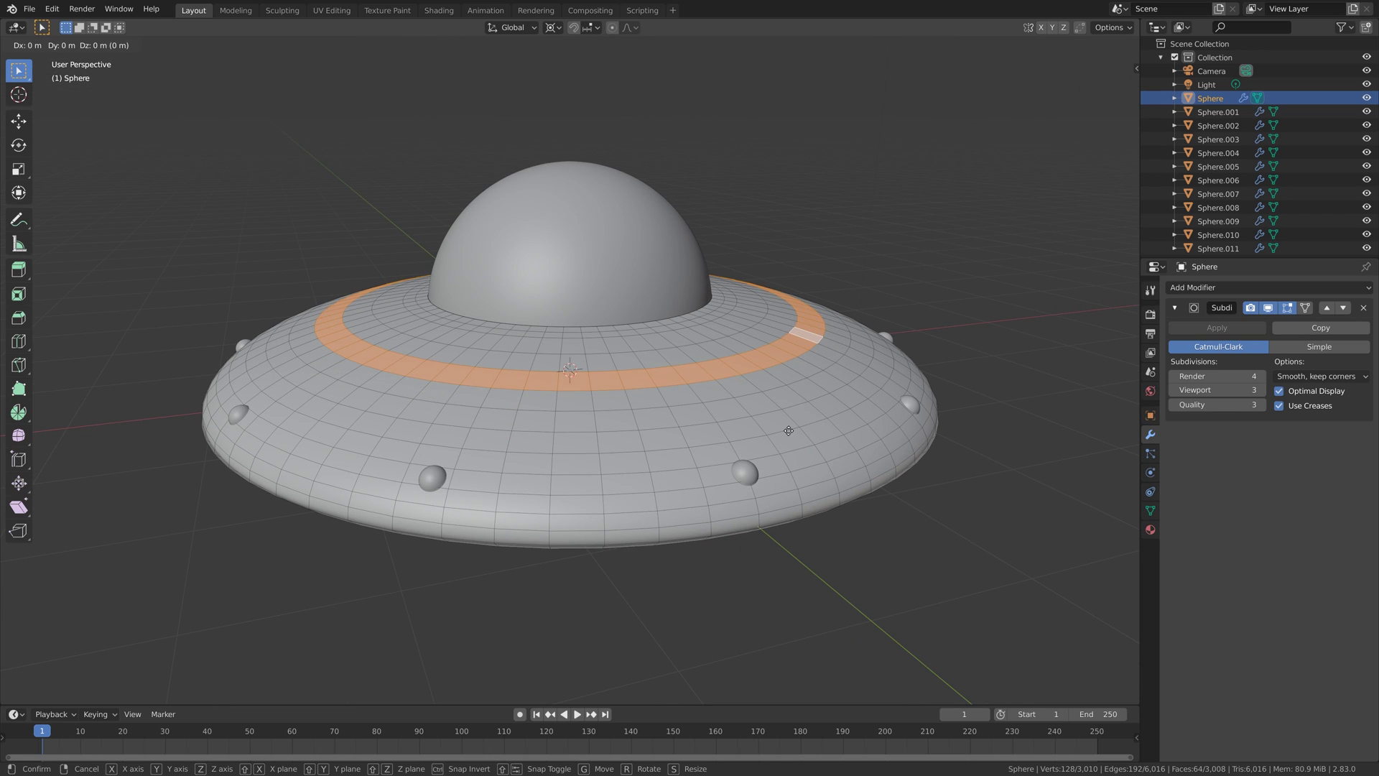
{"action": "key", "text": "z"}
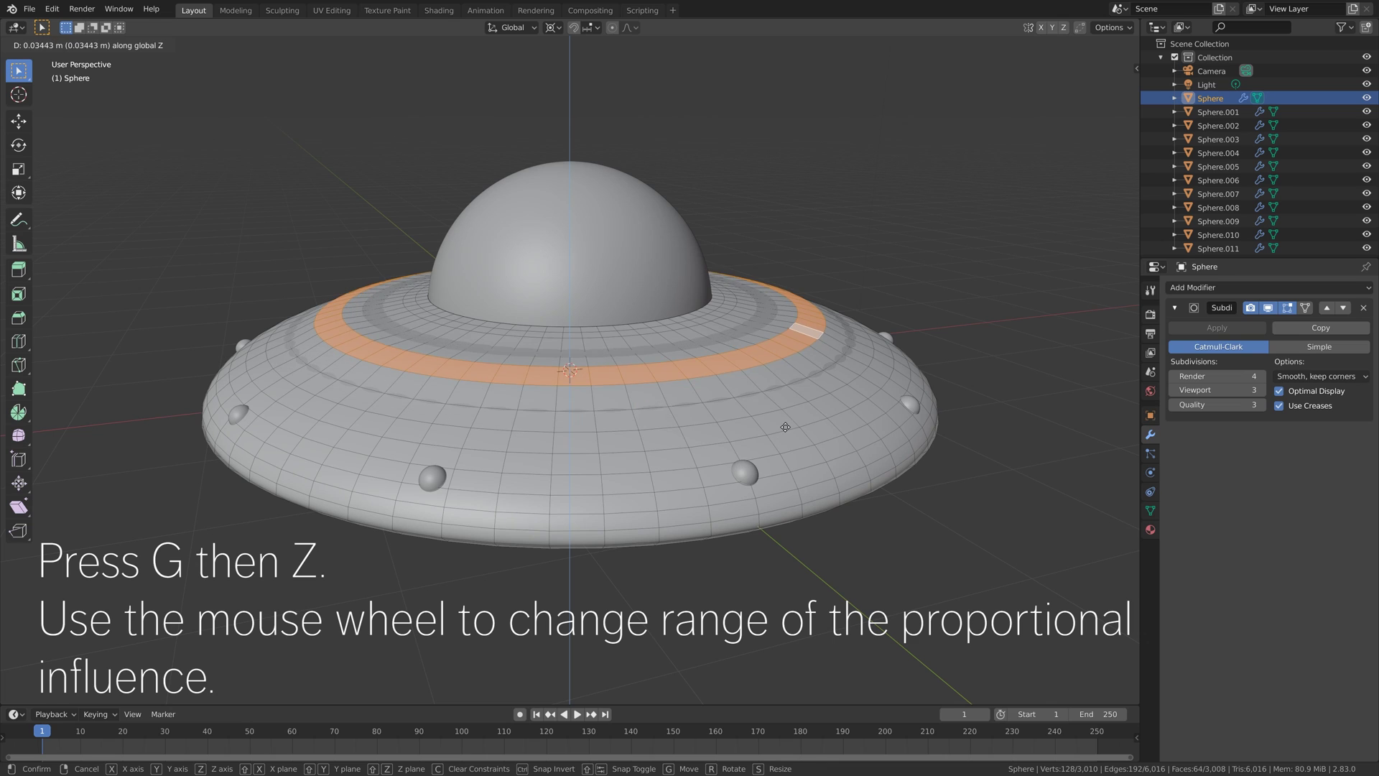
{"action": "right_click", "coordinate": [659, 135]}
Step: Lower the selected face ring about 0.17 m along Z using smooth proportional editing with a size of 0.75
{"action": "key", "text": "g"}
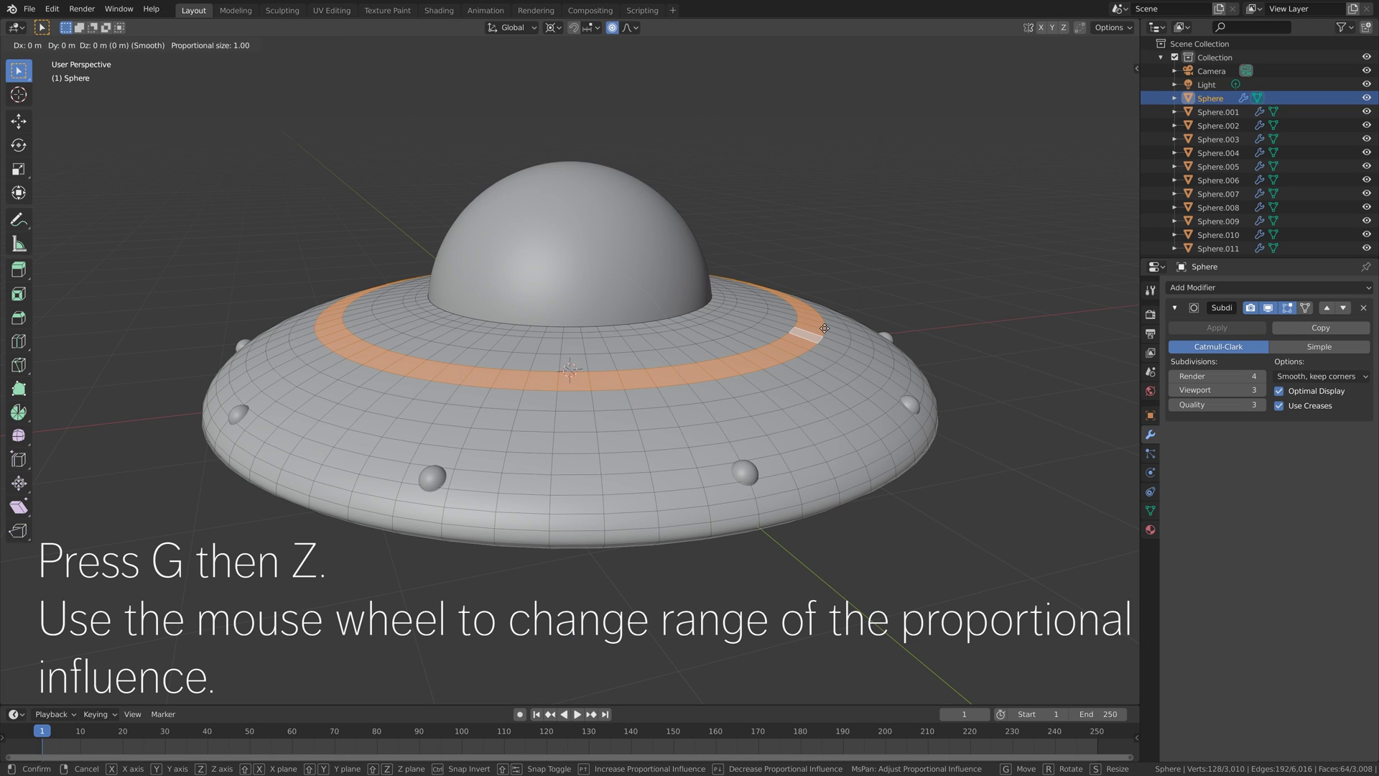
{"action": "key", "text": "z"}
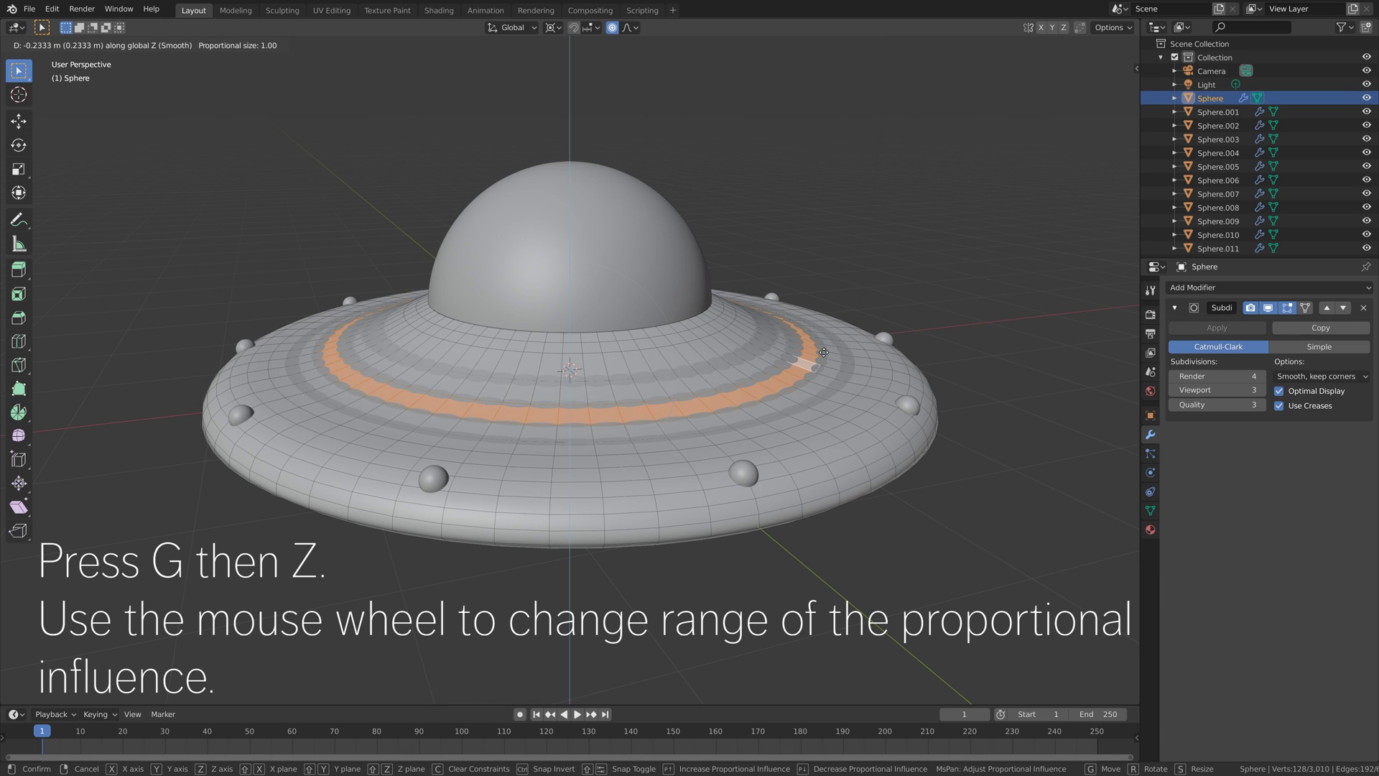
{"action": "scroll", "coordinate": [824, 353], "scroll_direction": "up", "scroll_amount": 4}
{"action": "scroll", "coordinate": [823, 353], "scroll_direction": "down", "scroll_amount": 4}
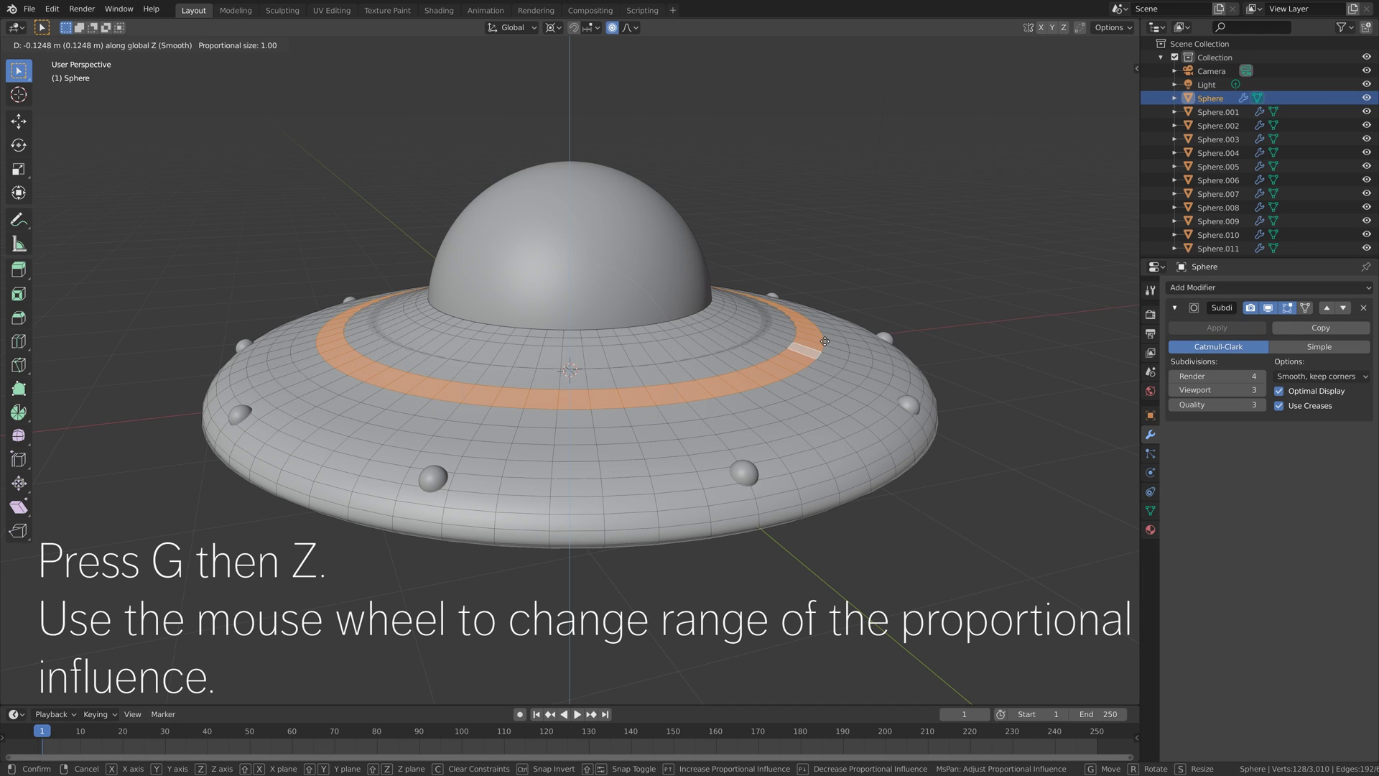
{"action": "scroll", "coordinate": [825, 342], "scroll_direction": "up", "scroll_amount": 3}
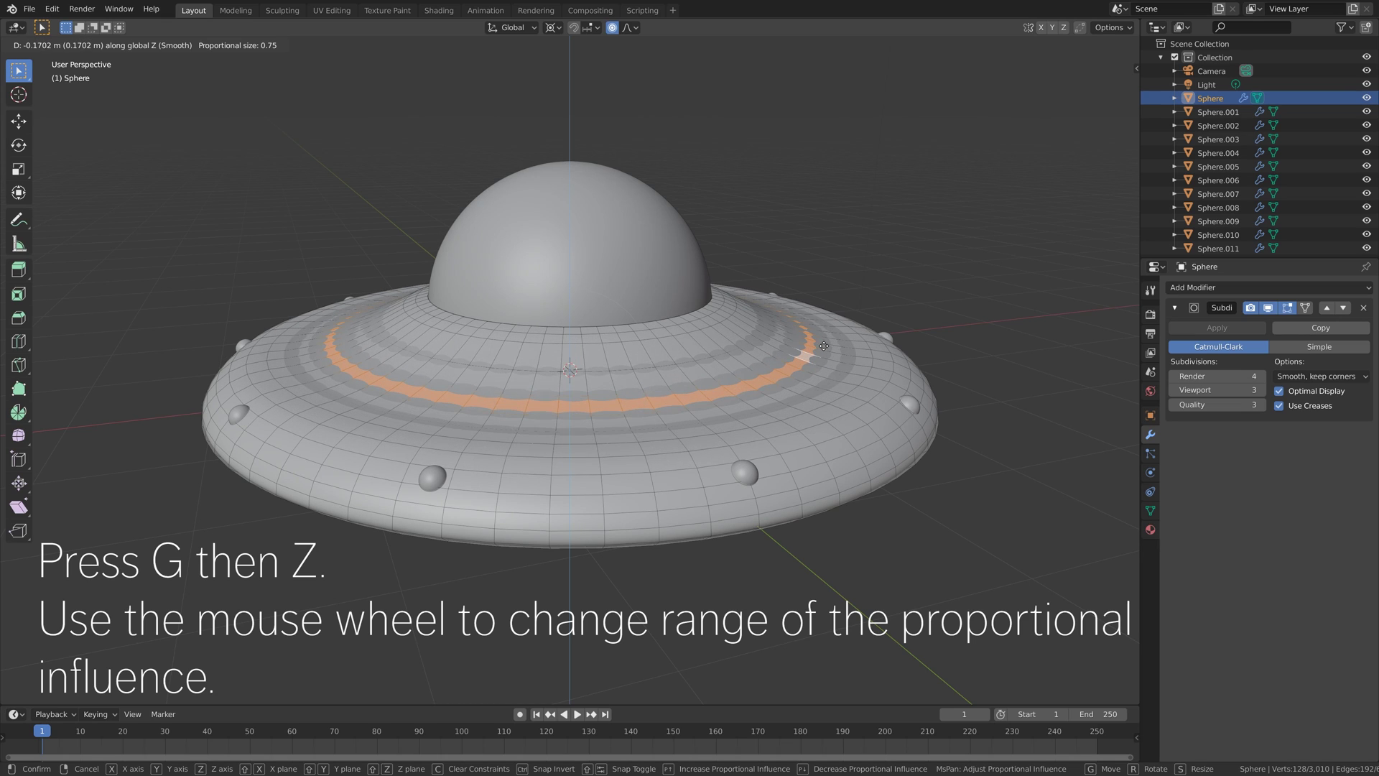
{"action": "left_click", "coordinate": [826, 343]}
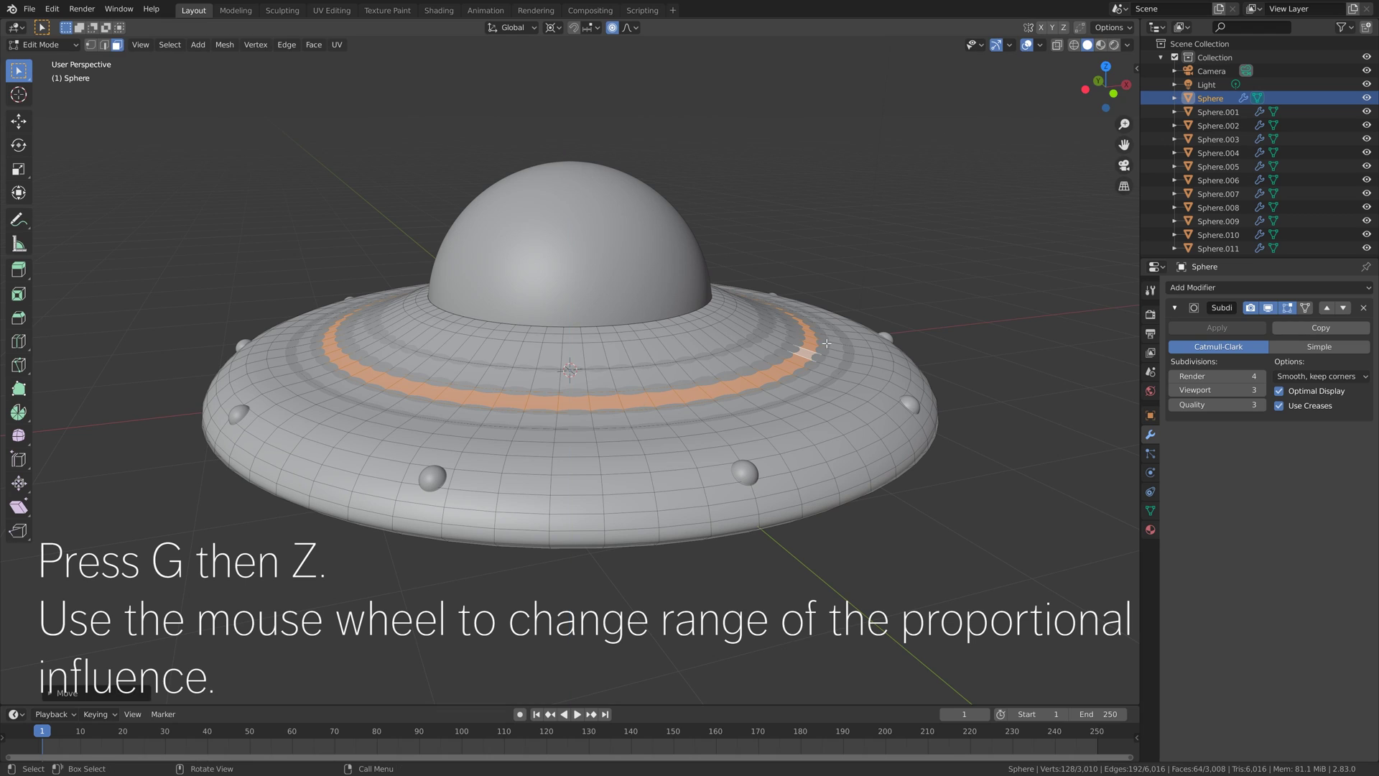
Step: Scale the face ring inward to about 0.88 with a proportional size of 0.16 and return to Object Mode
{"action": "key", "text": "s"}
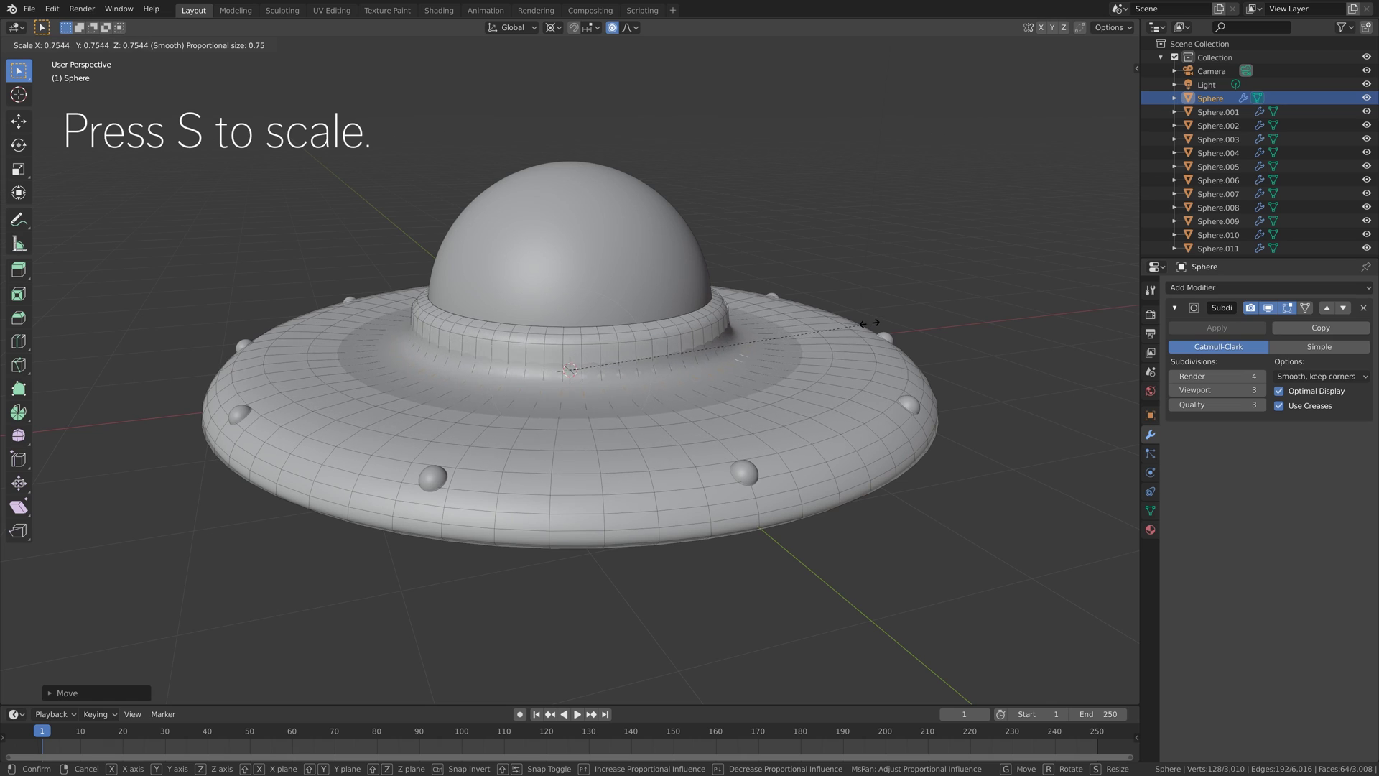
{"action": "scroll", "coordinate": [902, 303], "scroll_direction": "up", "scroll_amount": 15}
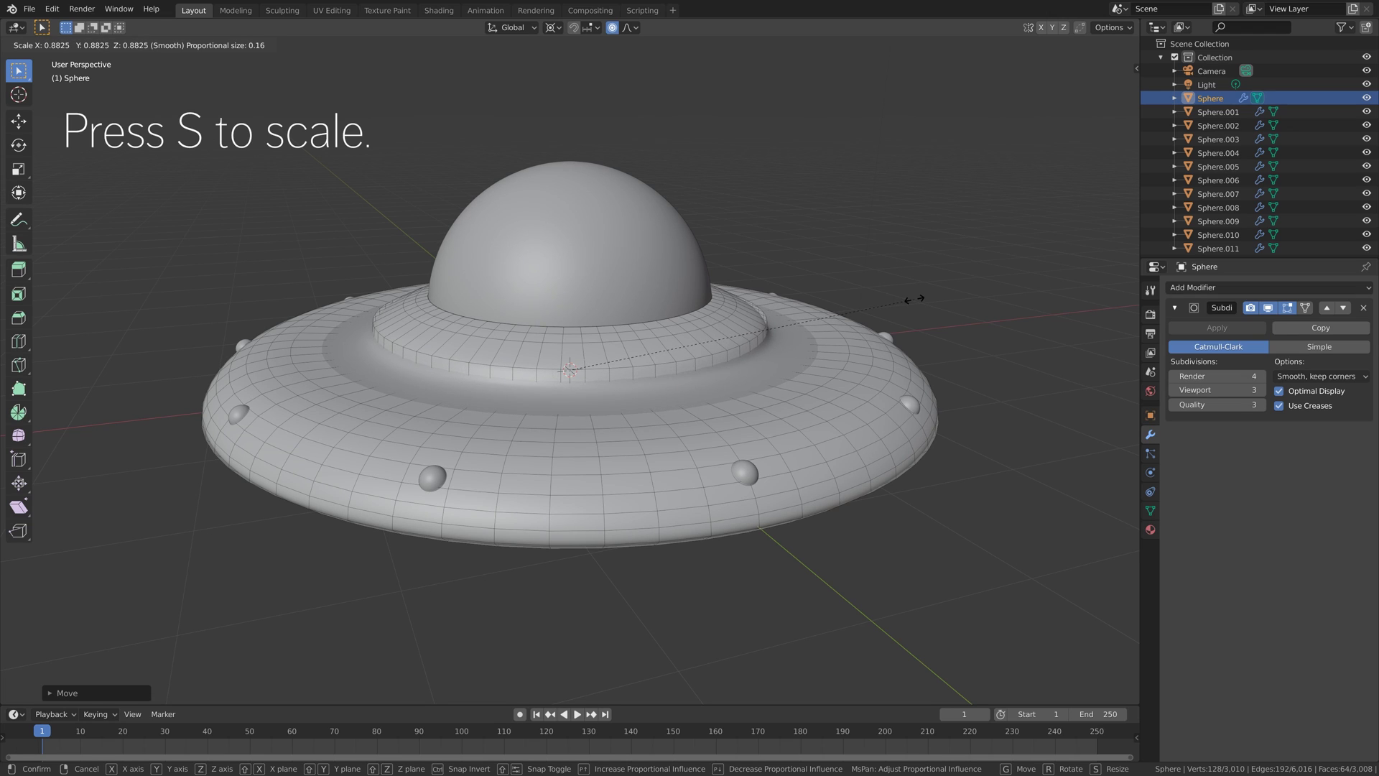
{"action": "left_click", "coordinate": [909, 302]}
{"action": "scroll", "coordinate": [855, 336], "scroll_direction": "down", "scroll_amount": 5}
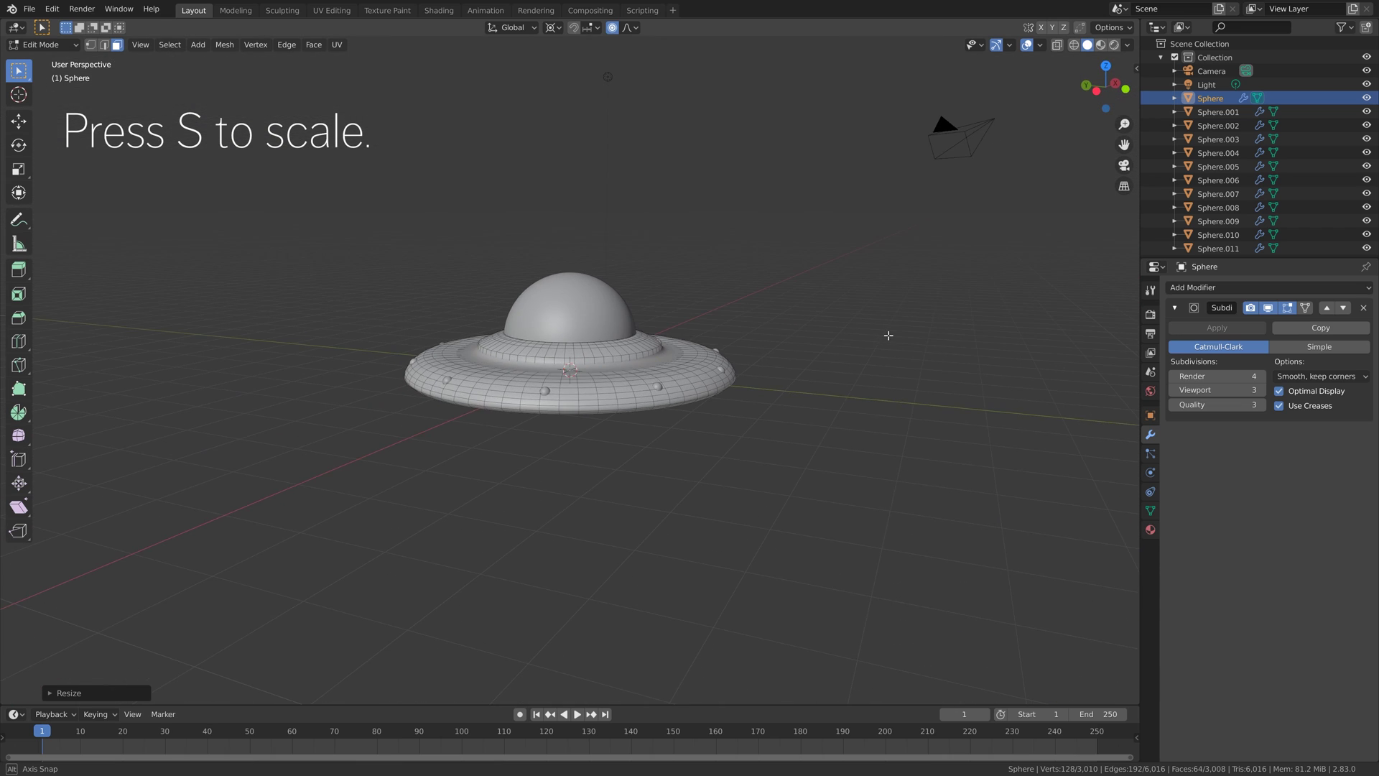
{"action": "middle_click_drag", "start_coordinate": [887, 333], "coordinate": [847, 343]}
{"action": "key", "text": "Tab"}
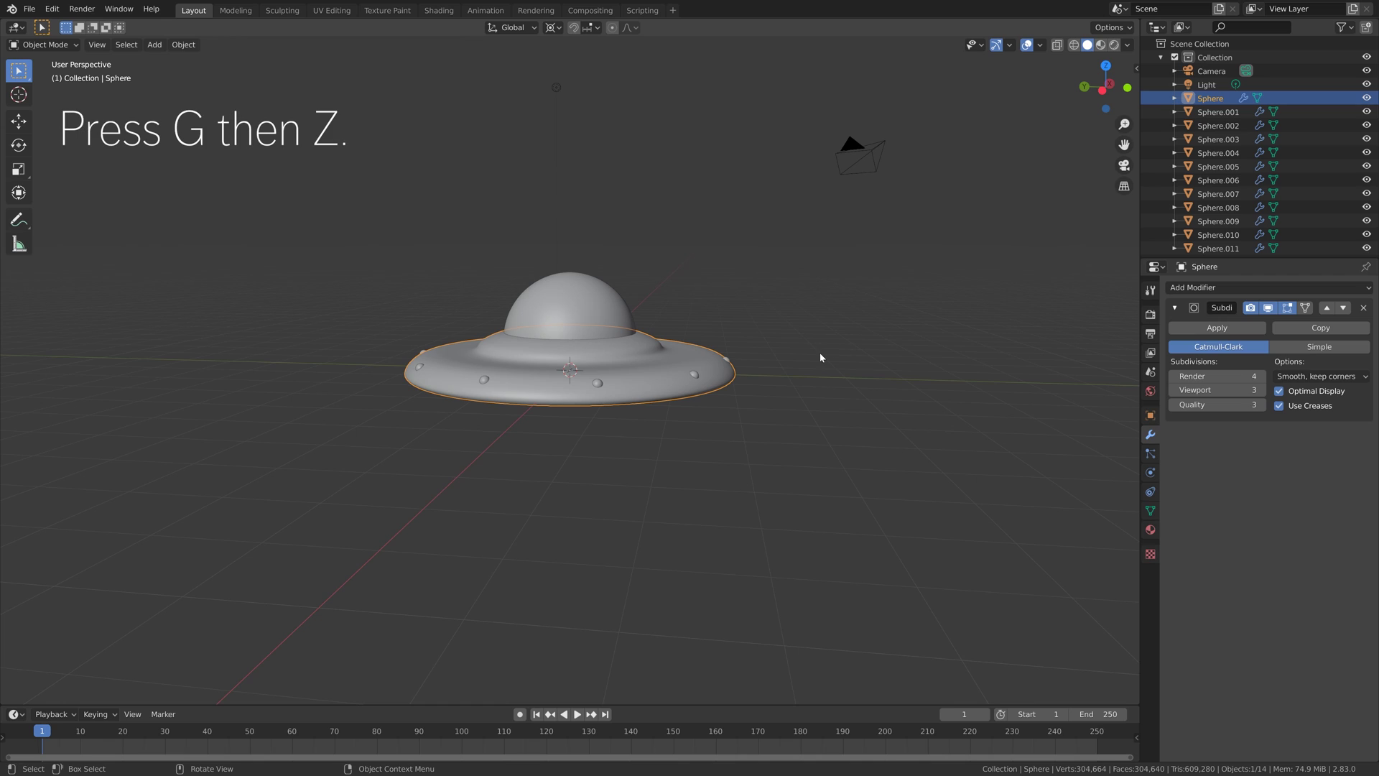
Step: Raise the saucer body slightly, about 0.007 m along Z, so it meets the base of the dome
{"action": "key", "text": "g"}
{"action": "key", "text": "z"}
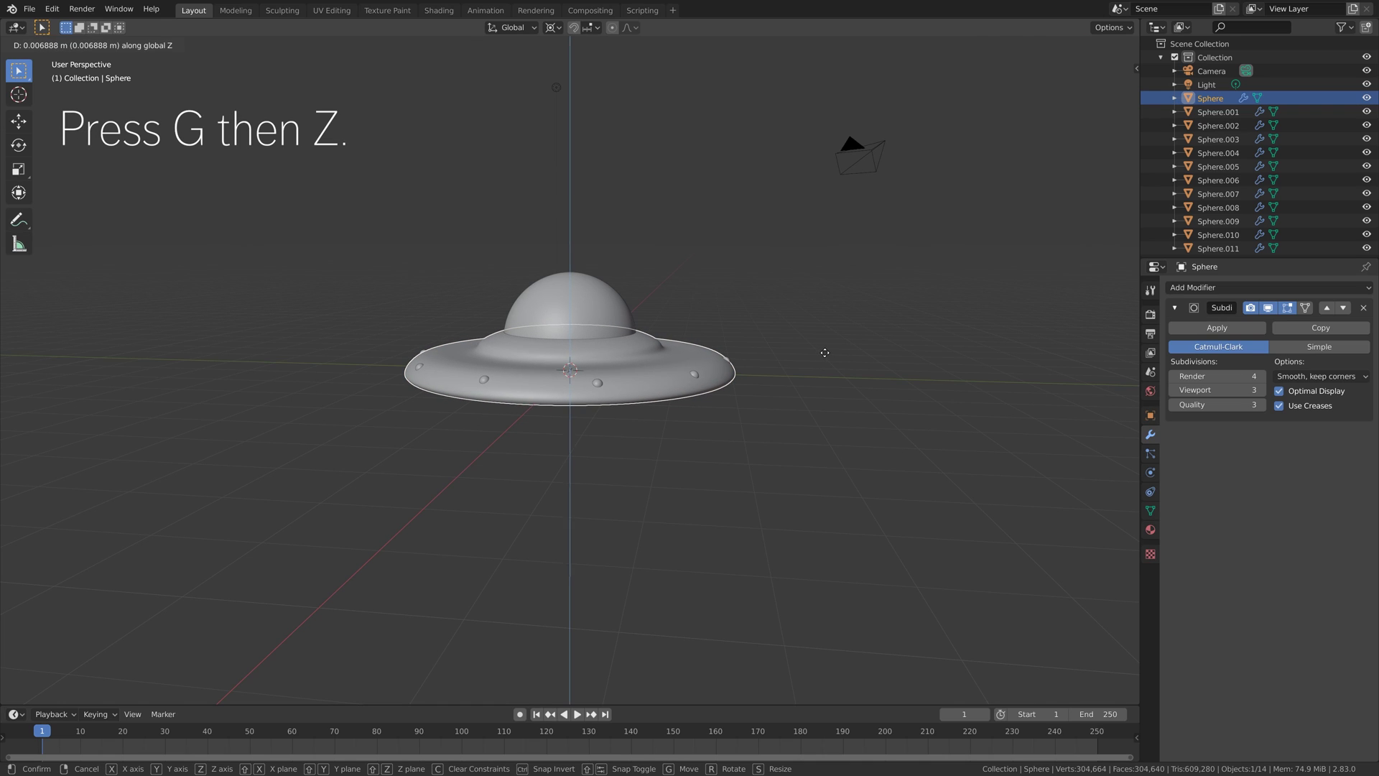
{"action": "left_click", "coordinate": [825, 352]}
{"action": "middle_click_drag", "start_coordinate": [724, 329], "coordinate": [739, 347]}
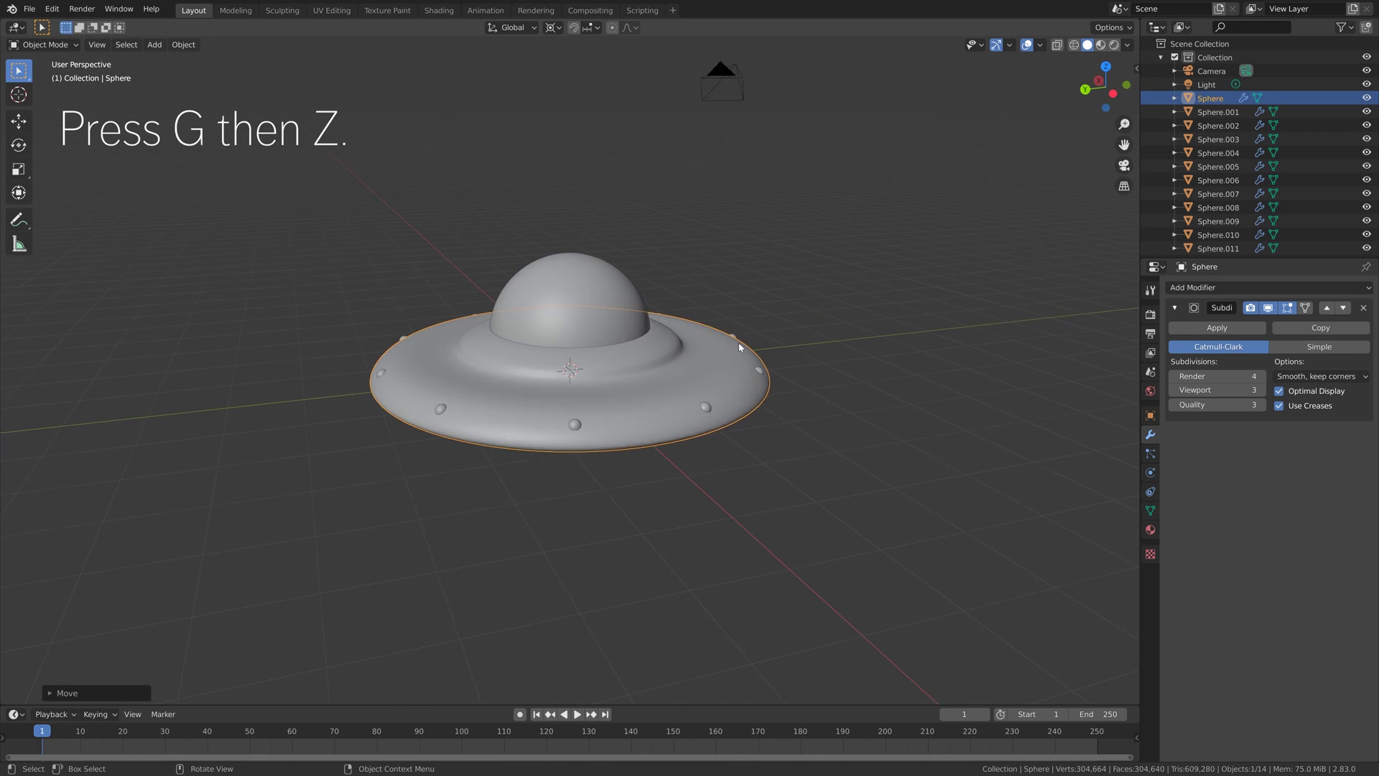
{"action": "scroll", "coordinate": [740, 347], "scroll_direction": "up", "scroll_amount": 2}
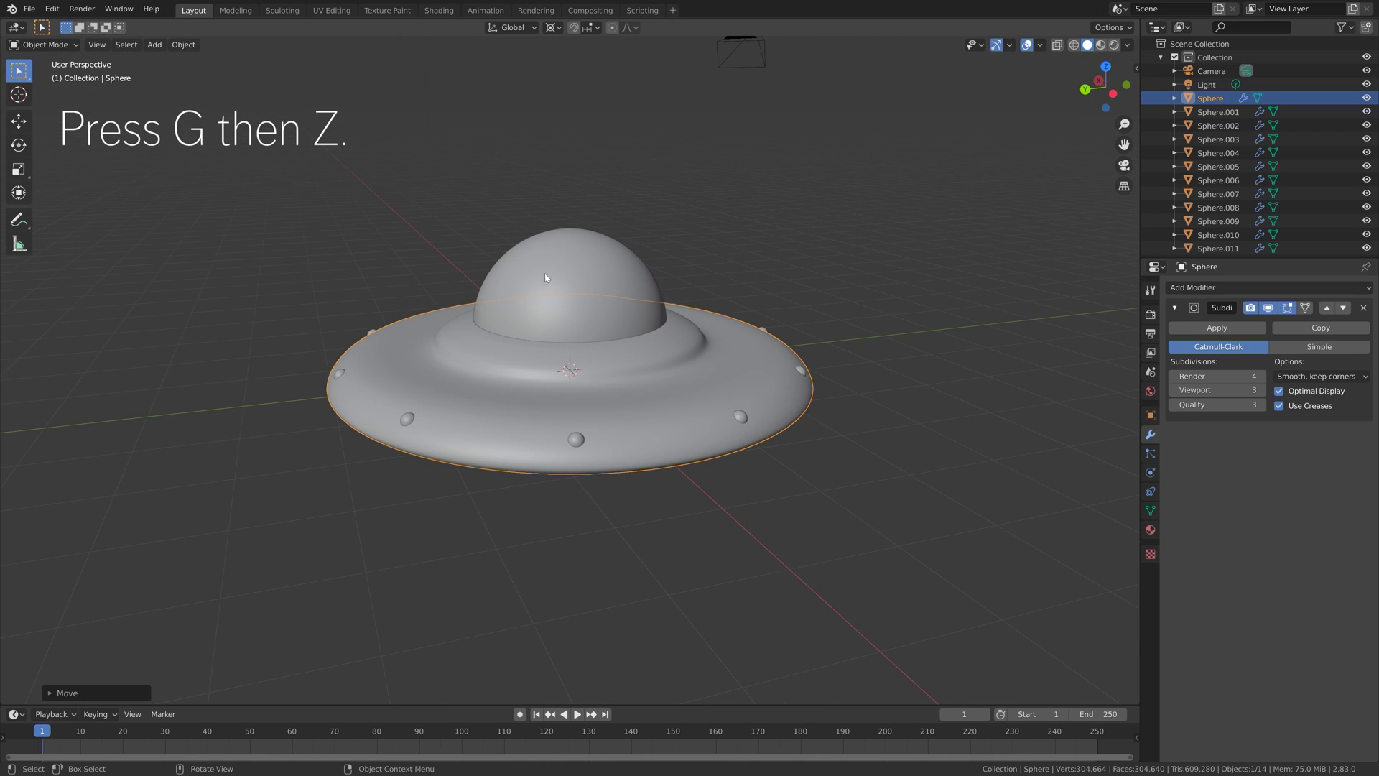
Step: Save the scene as a new incremented file, tut2.blend, in the UFO folder
{"action": "left_click", "coordinate": [29, 9]}
{"action": "left_click", "coordinate": [91, 125]}
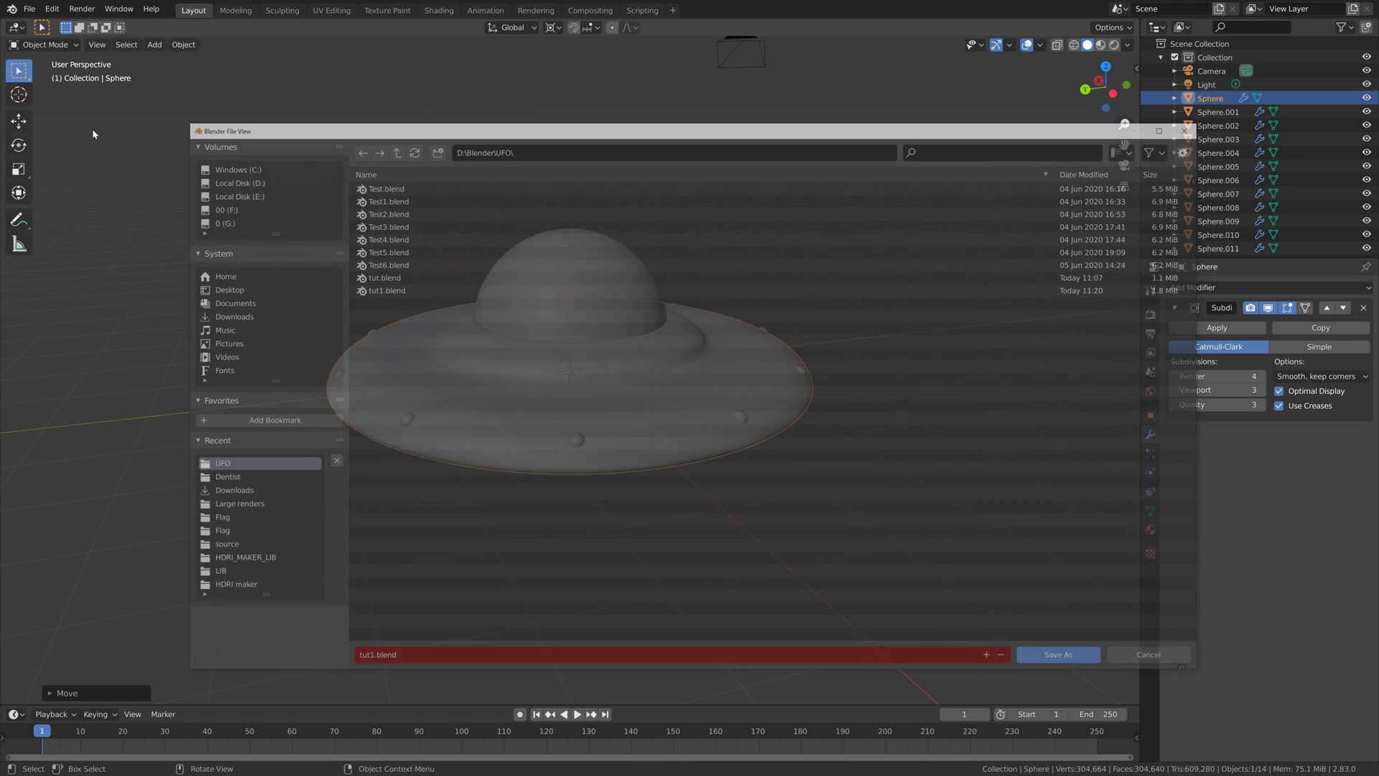
{"action": "left_click", "coordinate": [991, 659]}
{"action": "left_click", "coordinate": [1065, 659]}
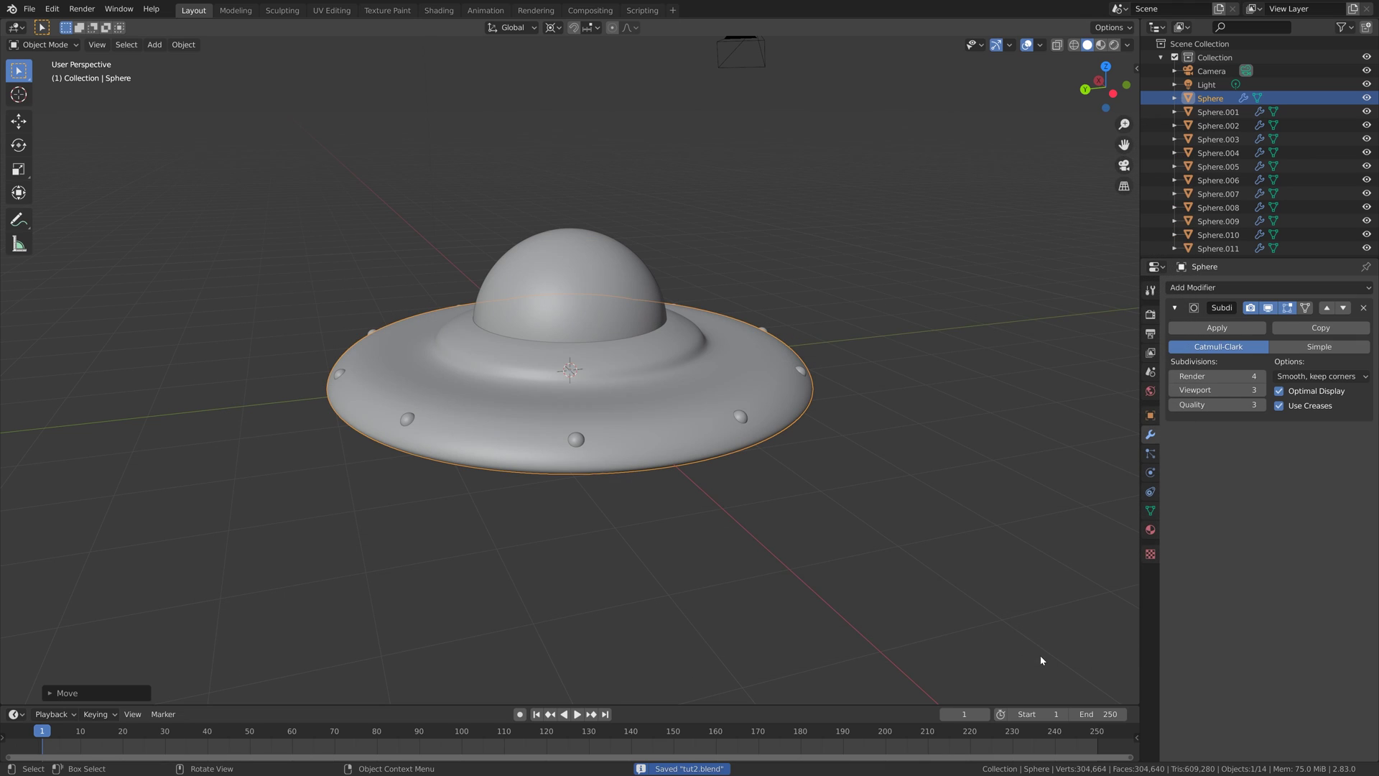
Step: Load teufelsberg_ground_2_04k.hdr as the world background's Environment Texture and preview it in rendered viewport shading
{"action": "left_click", "coordinate": [1150, 391]}
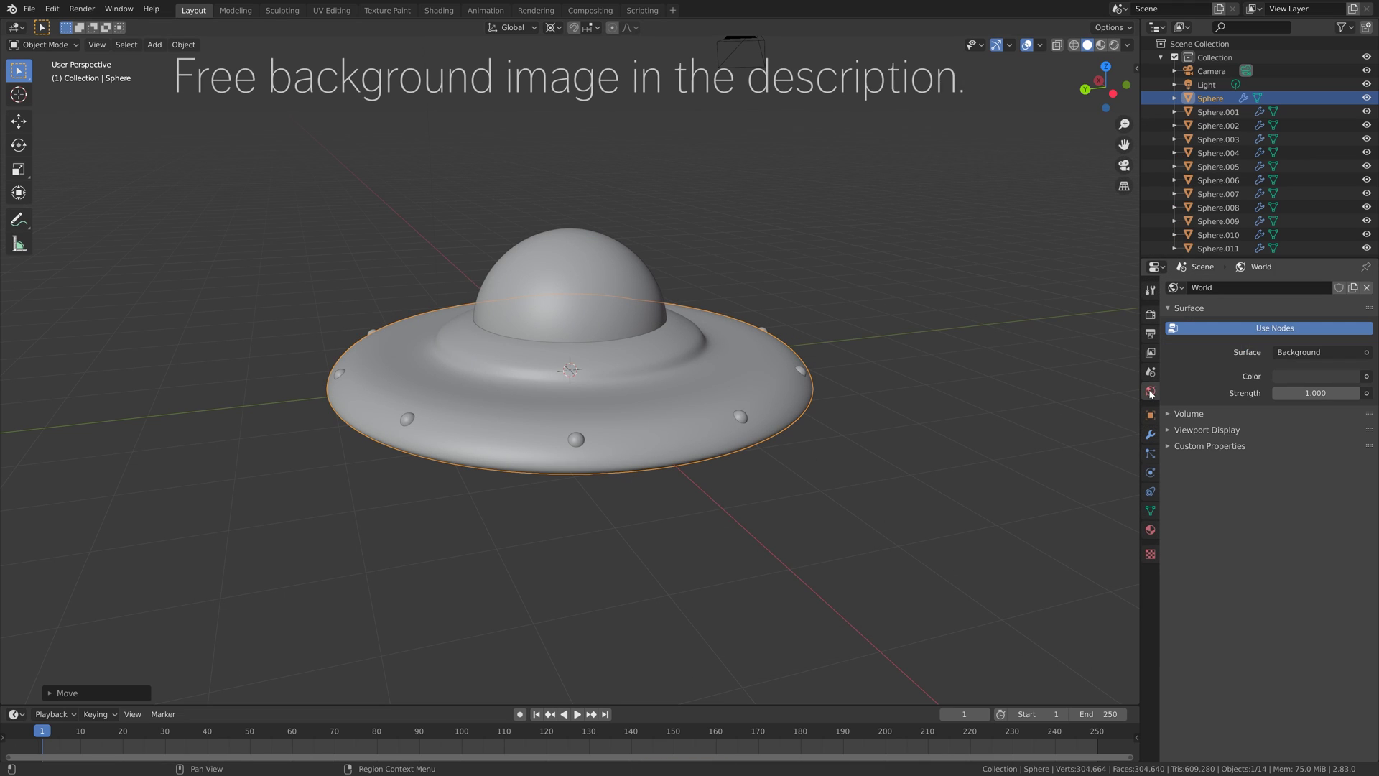
{"action": "left_click", "coordinate": [1367, 376]}
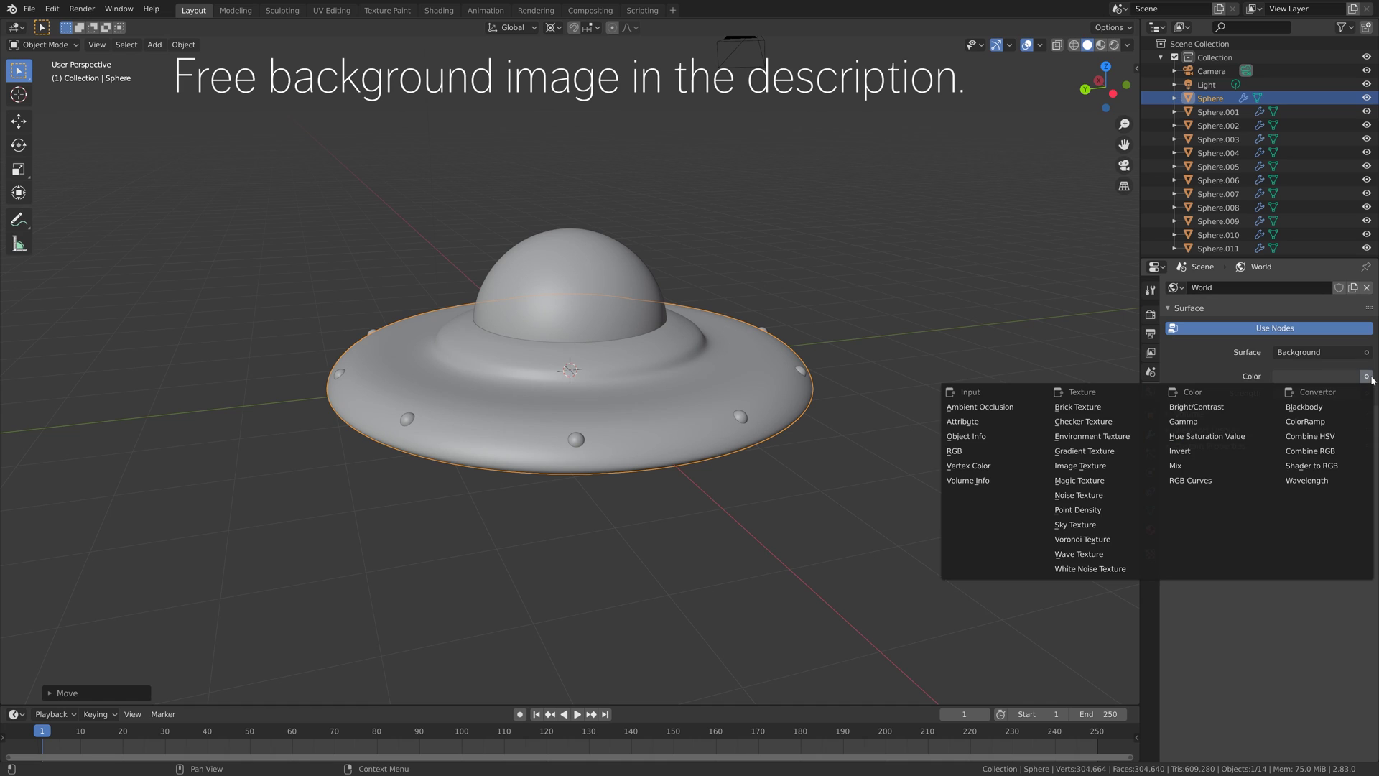
{"action": "left_click", "coordinate": [1091, 436]}
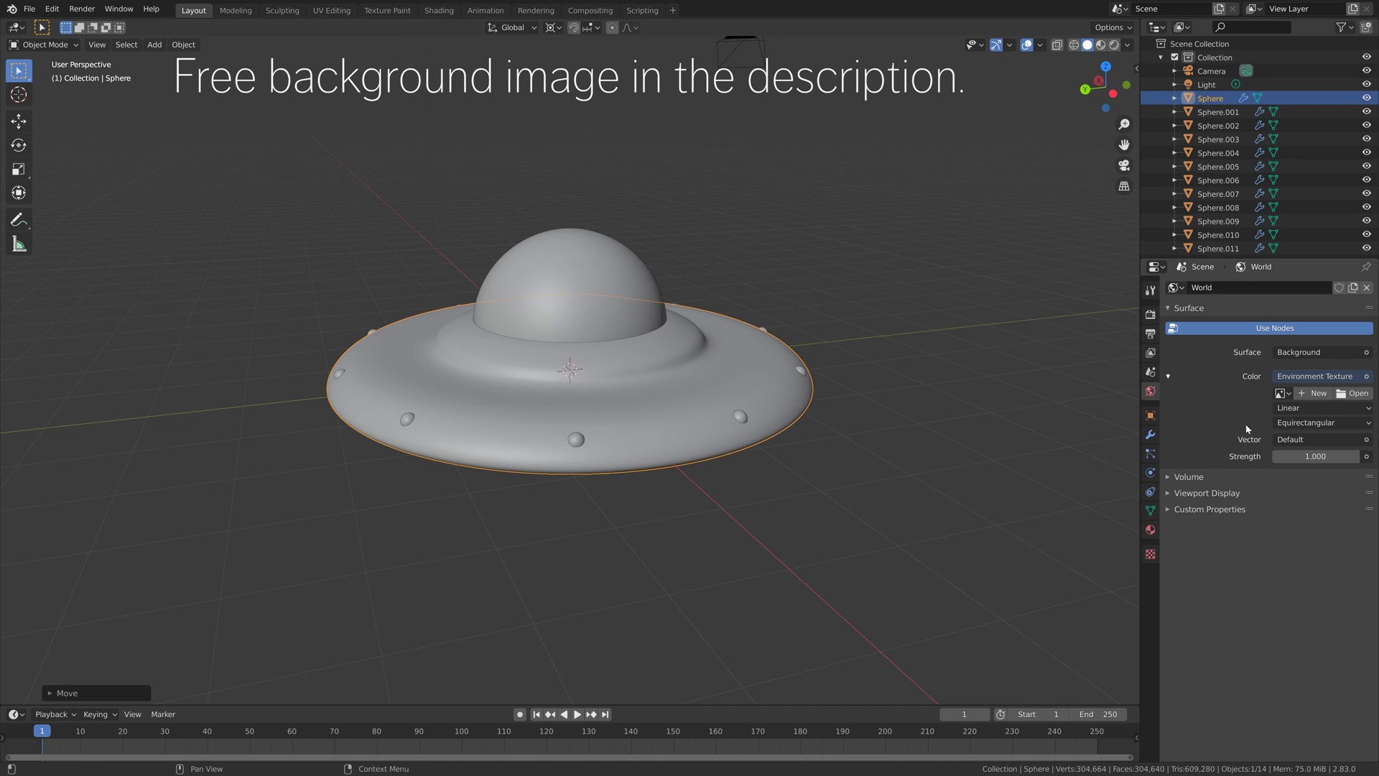
{"action": "left_click", "coordinate": [1345, 394]}
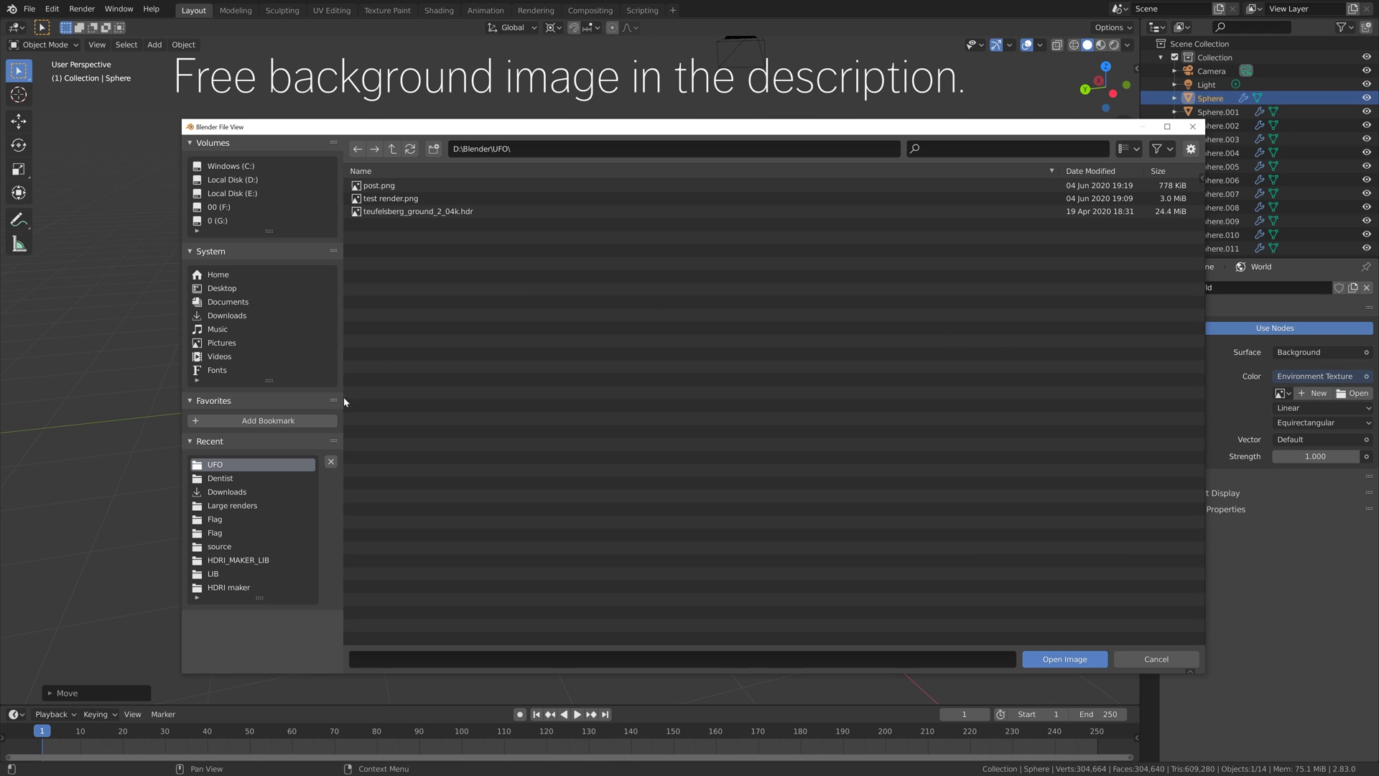
{"action": "left_click", "coordinate": [453, 212]}
{"action": "left_click", "coordinate": [1049, 661]}
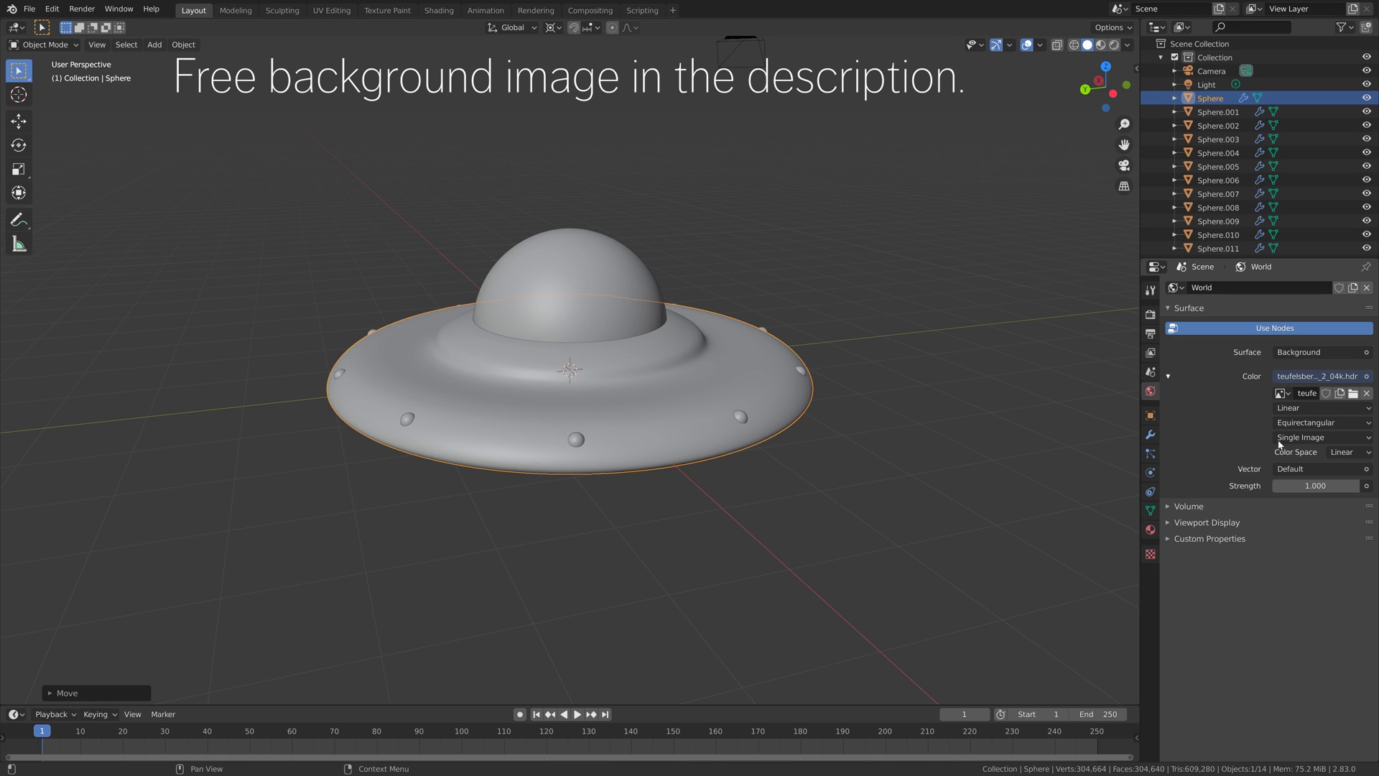
{"action": "left_click", "coordinate": [1114, 45]}
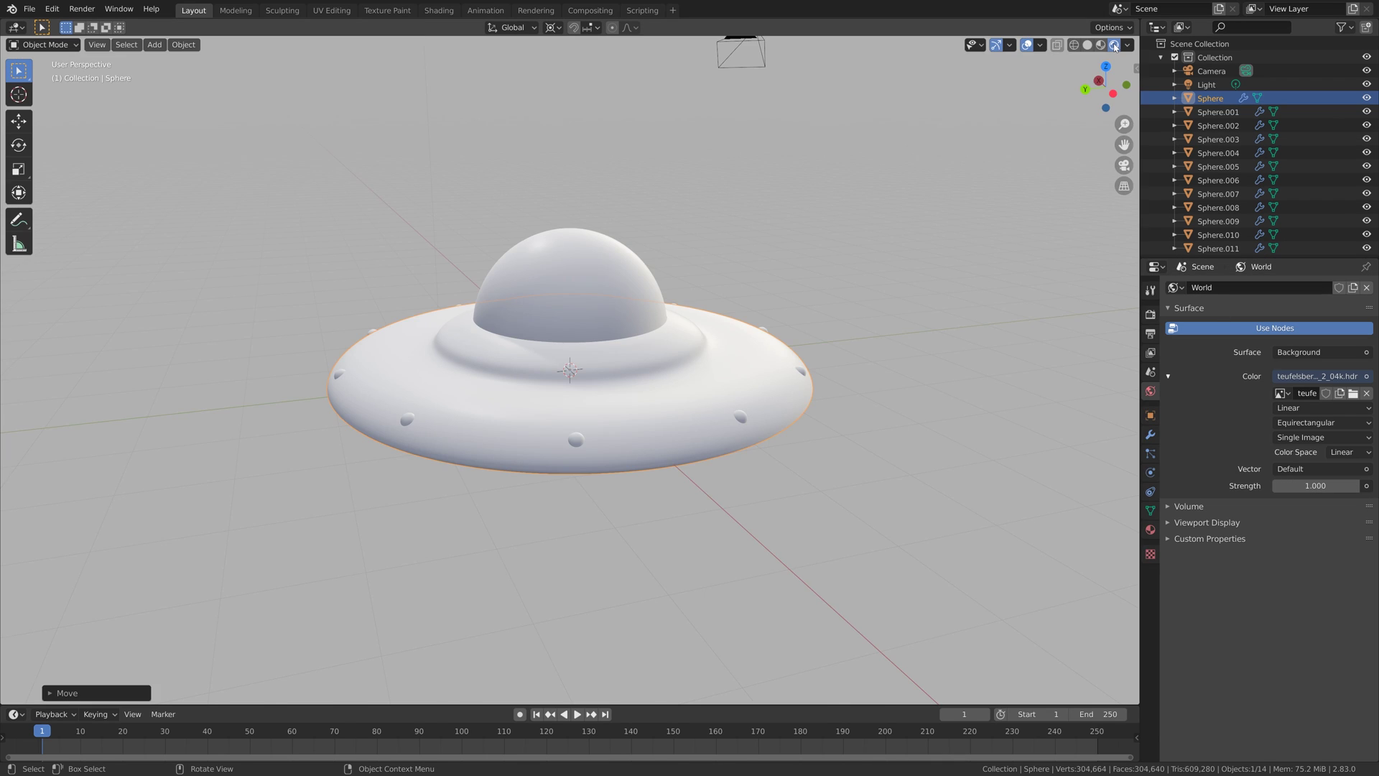
{"action": "middle_click_drag", "start_coordinate": [829, 404], "coordinate": [903, 367]}
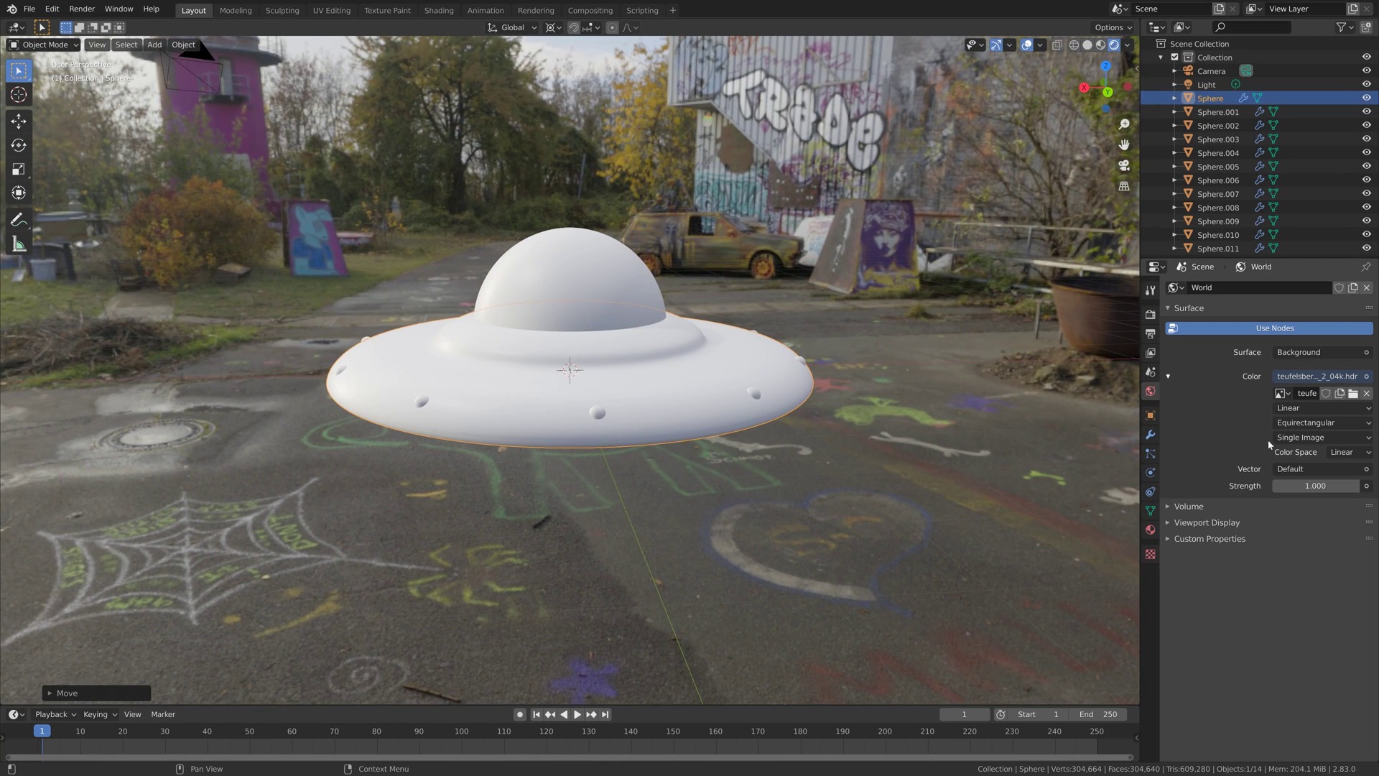
Step: Switch the render engine to Cycles and set its device to GPU Compute
{"action": "scroll", "coordinate": [725, 406], "scroll_direction": "up", "scroll_amount": 3}
{"action": "scroll", "coordinate": [724, 407], "scroll_direction": "down", "scroll_amount": 2}
{"action": "middle_click_drag", "start_coordinate": [724, 406], "coordinate": [723, 404]}
{"action": "left_click", "coordinate": [1150, 314]}
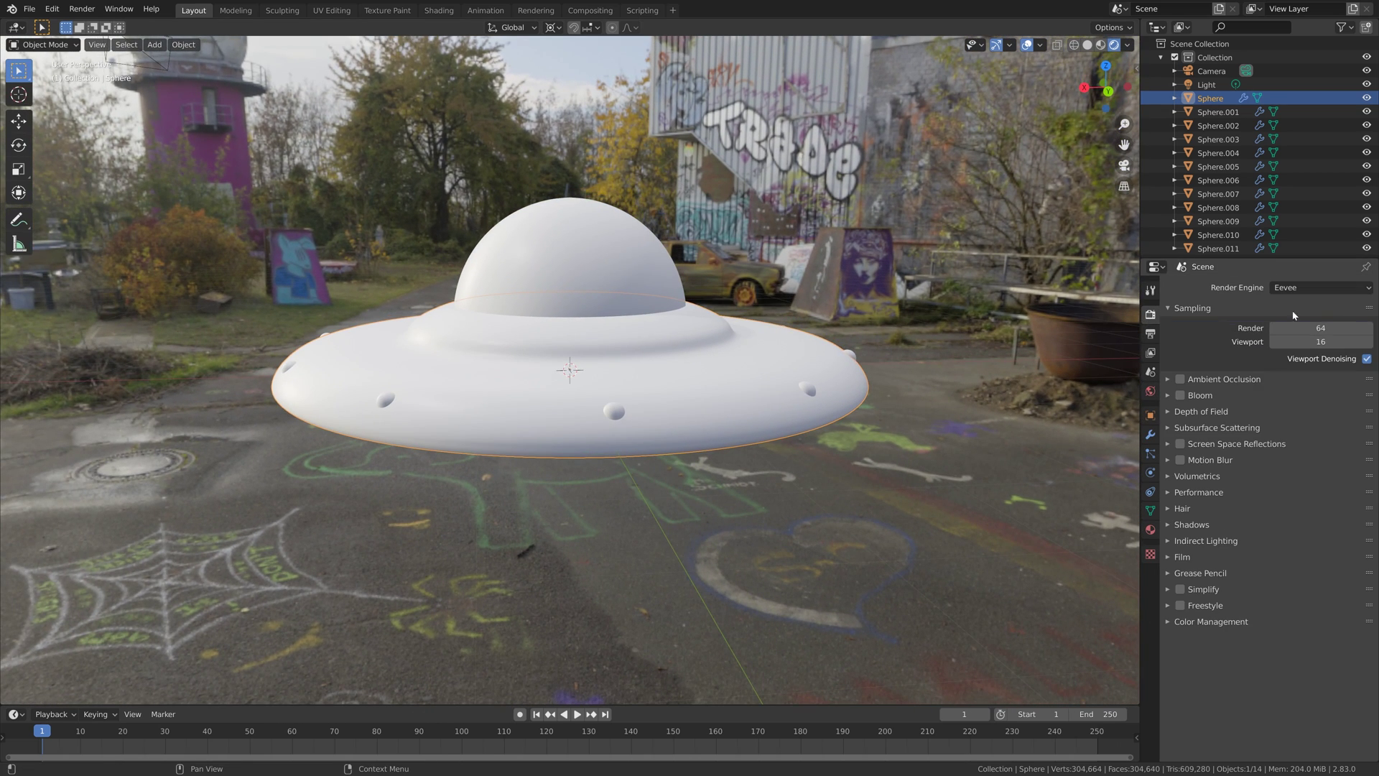
{"action": "left_click", "coordinate": [1302, 287]}
{"action": "left_click", "coordinate": [1293, 332]}
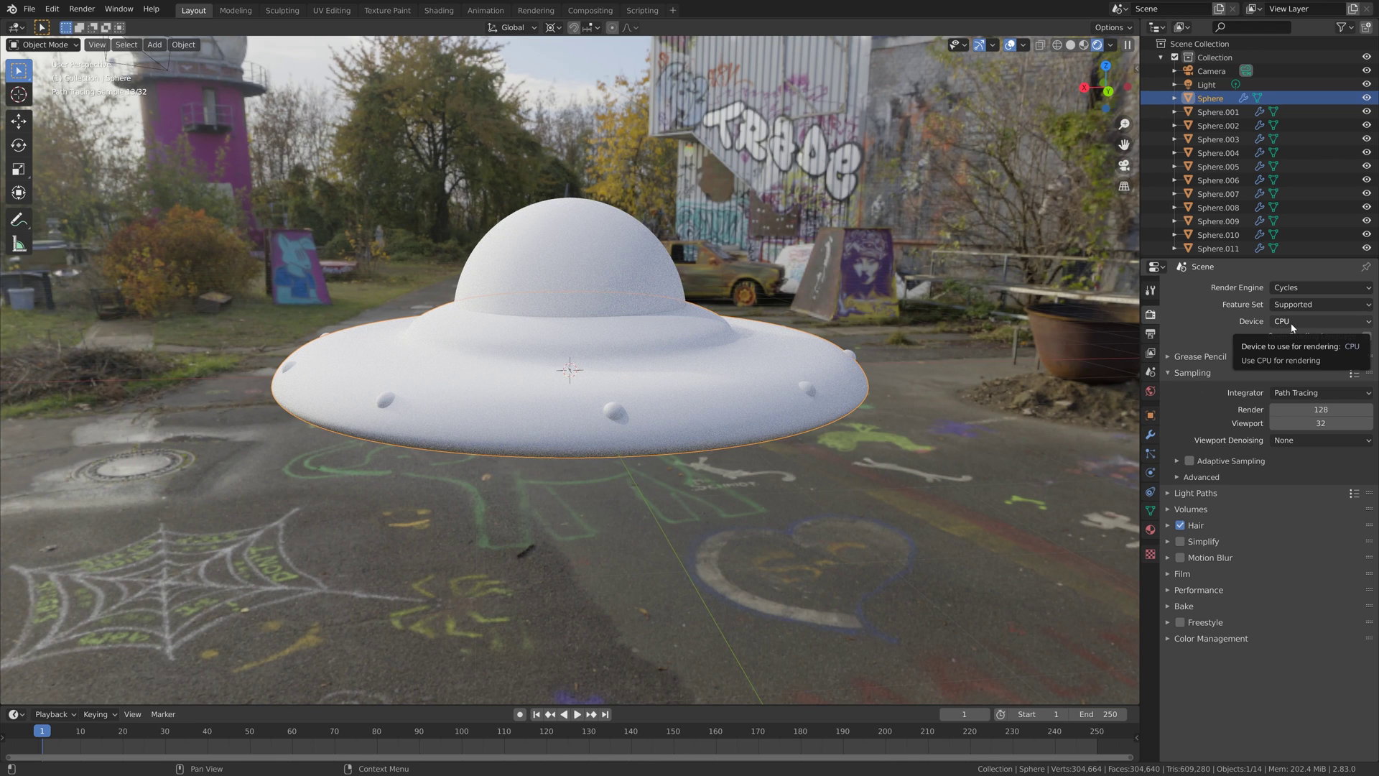
{"action": "left_click", "coordinate": [1293, 321]}
{"action": "left_click", "coordinate": [1296, 345]}
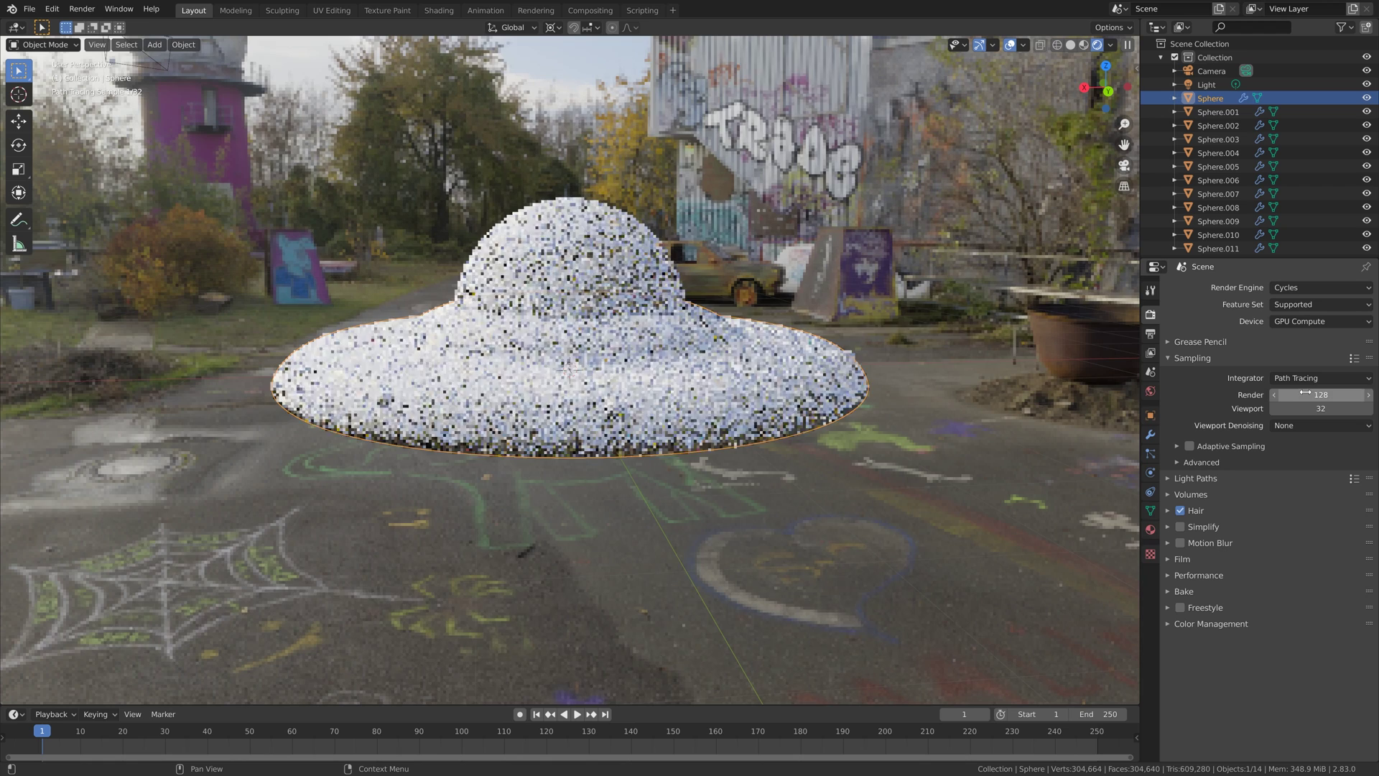
Step: Set both the render and viewport sample counts to 400
{"action": "left_click_drag", "start_coordinate": [1305, 394], "coordinate": [1305, 408]}
{"action": "type", "text": "400"}
{"action": "key", "text": "Return"}
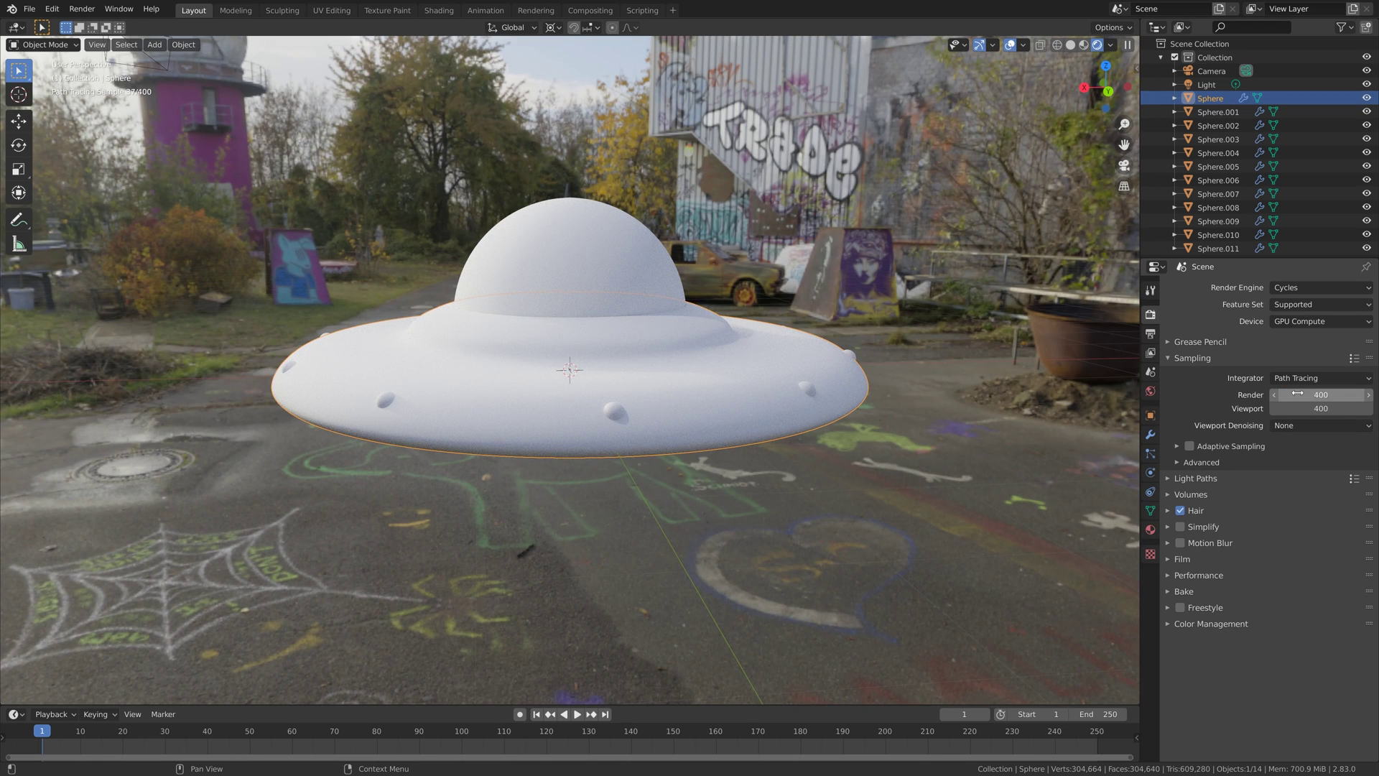
Step: Create a new material for the saucer's dome and set its surface shader to Glass BSDF
{"action": "left_click", "coordinate": [639, 260]}
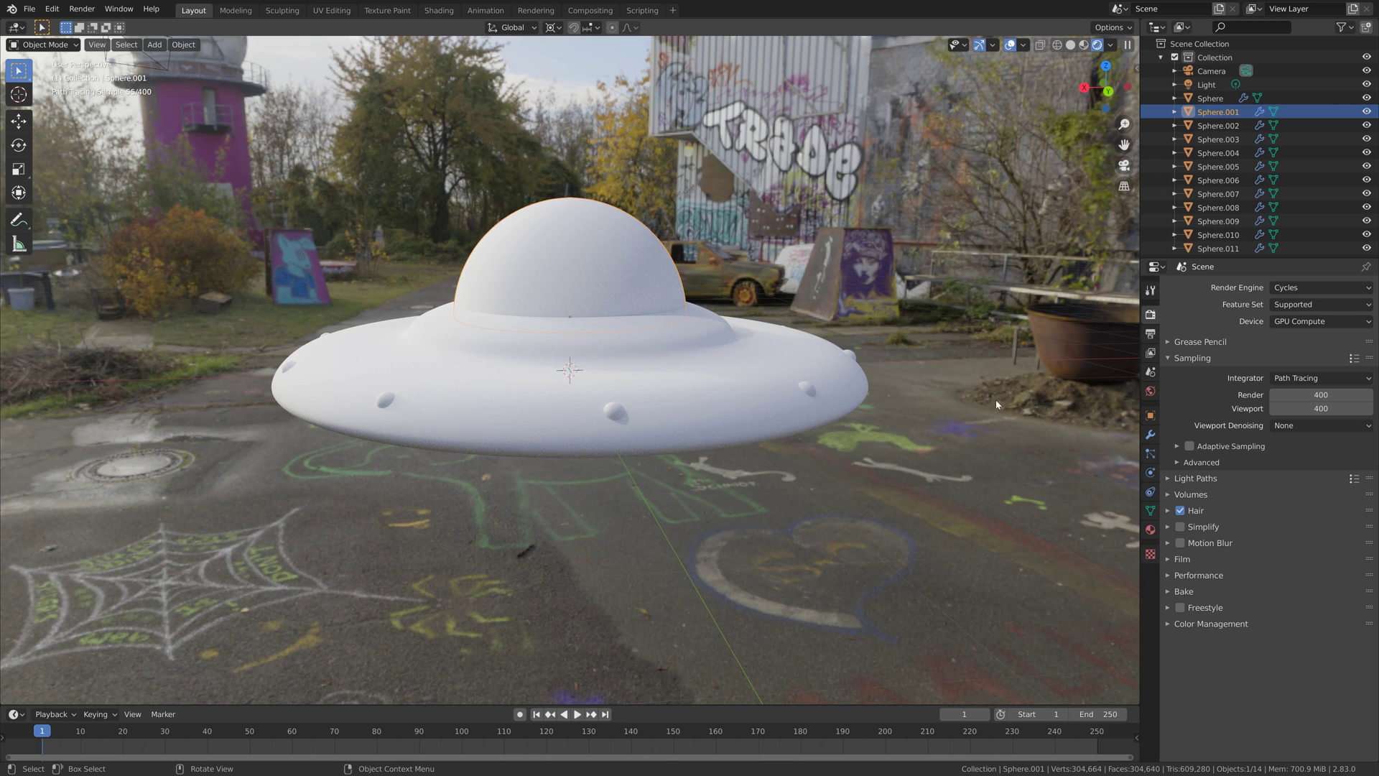
{"action": "left_click", "coordinate": [1150, 531]}
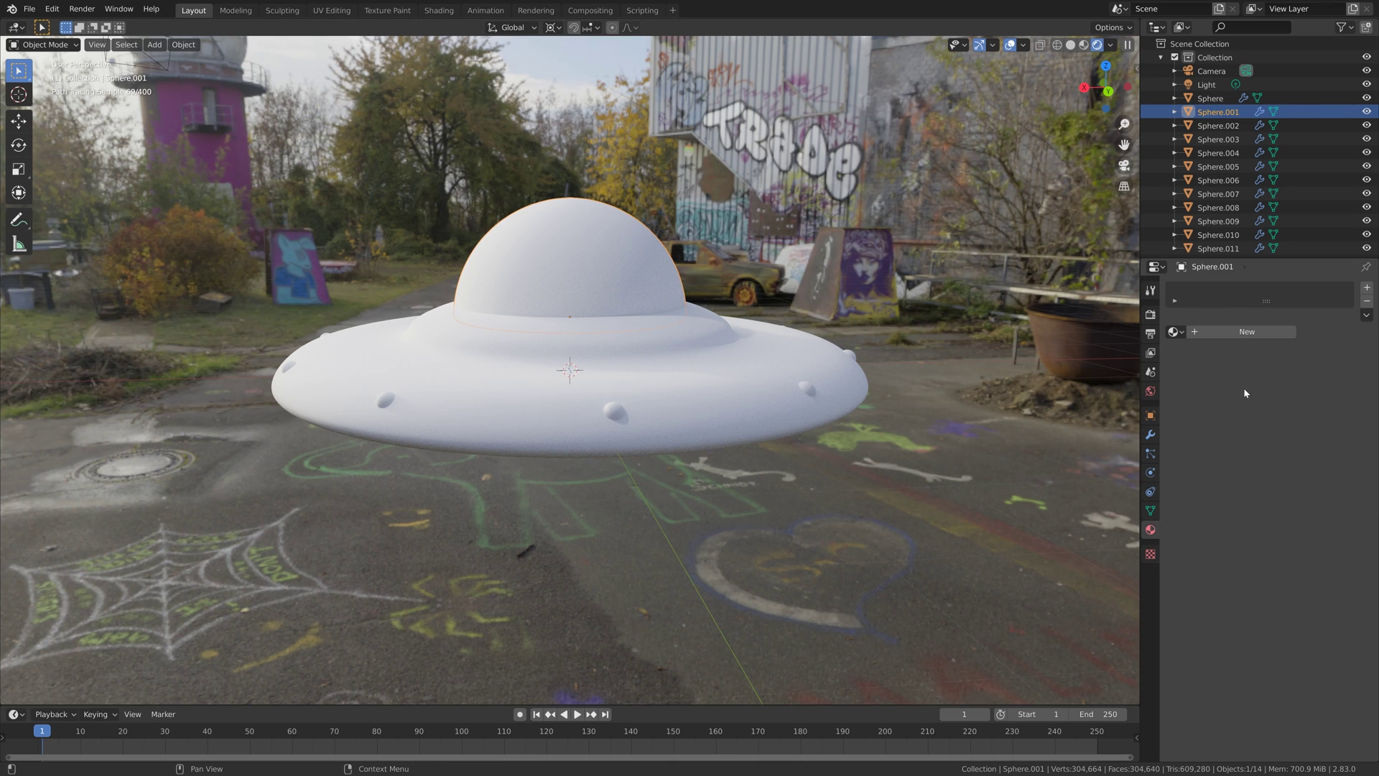
{"action": "left_click", "coordinate": [1249, 337]}
{"action": "left_click", "coordinate": [1291, 388]}
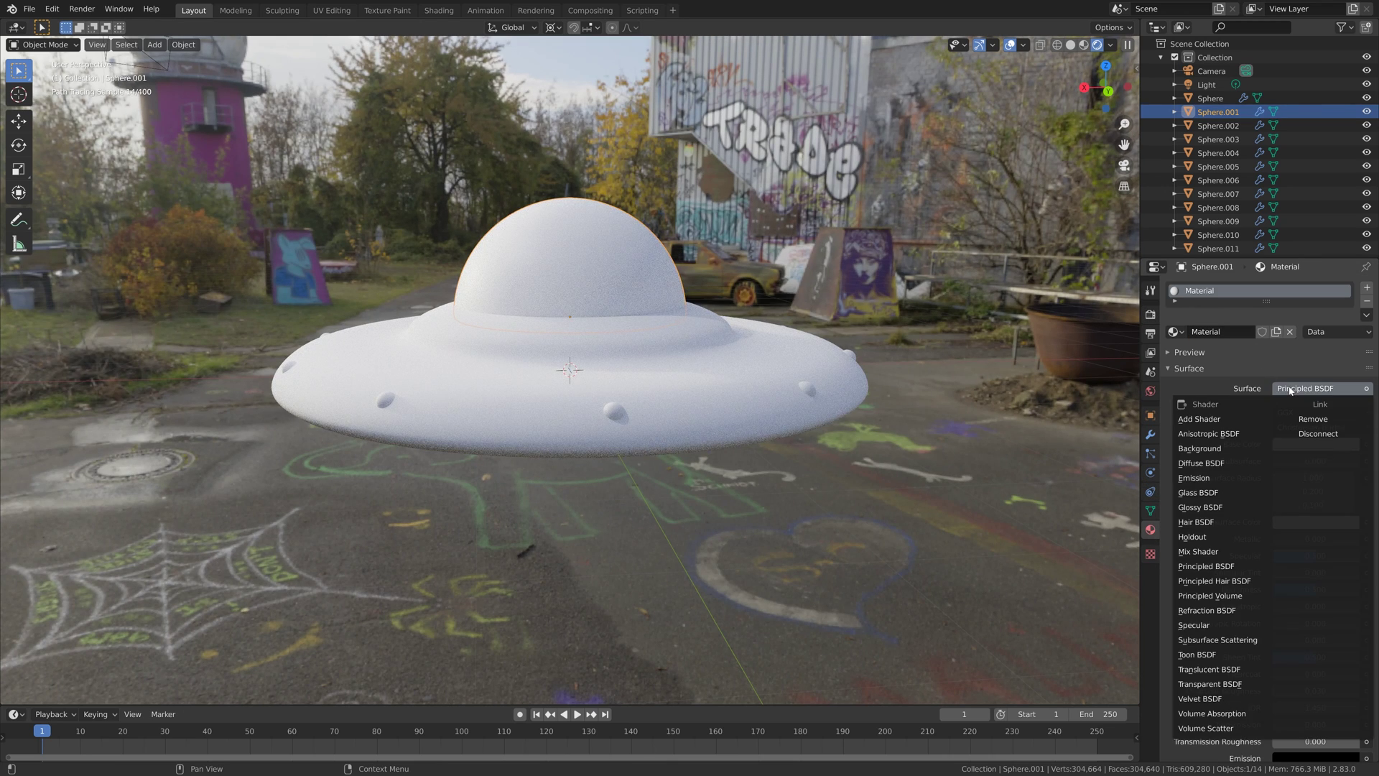
{"action": "left_click", "coordinate": [1241, 495]}
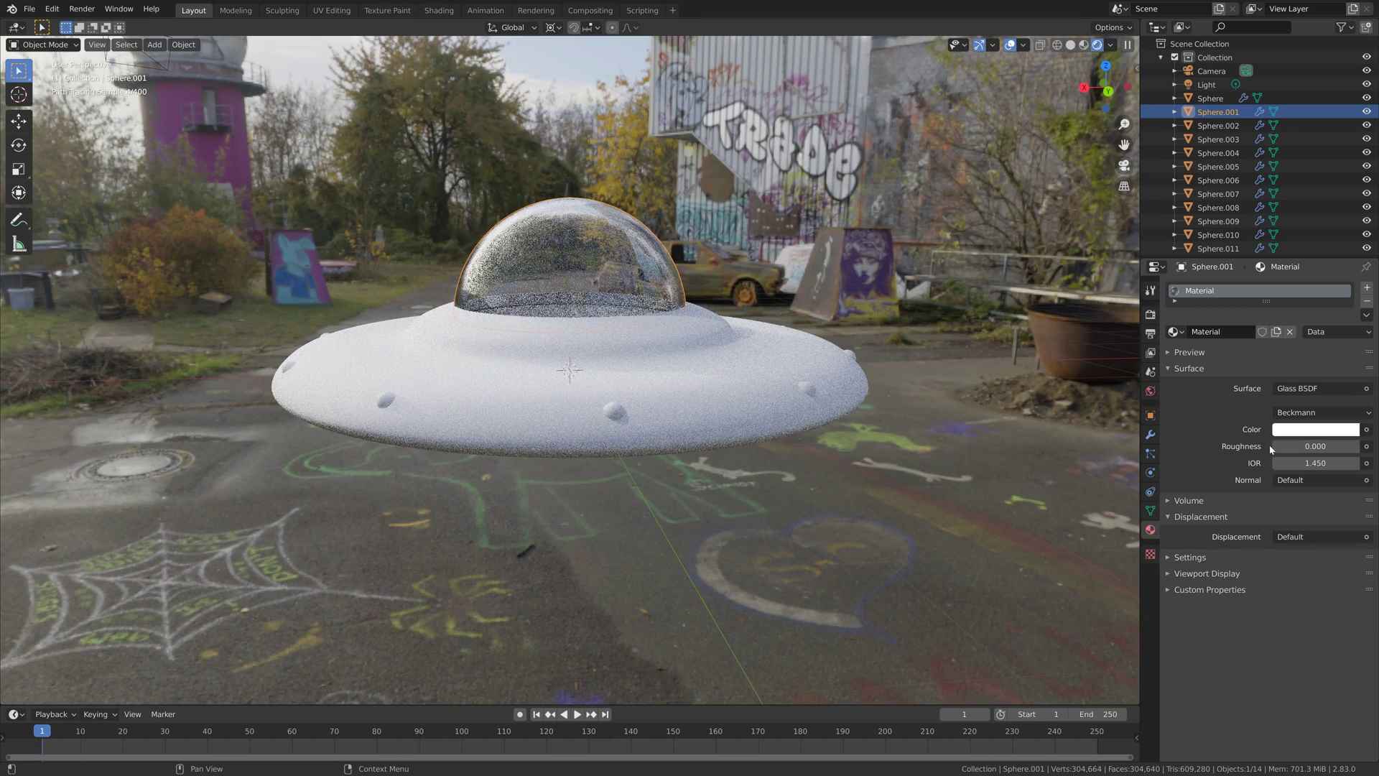
Step: Delete the Light object from the scene
{"action": "left_click", "coordinate": [772, 280]}
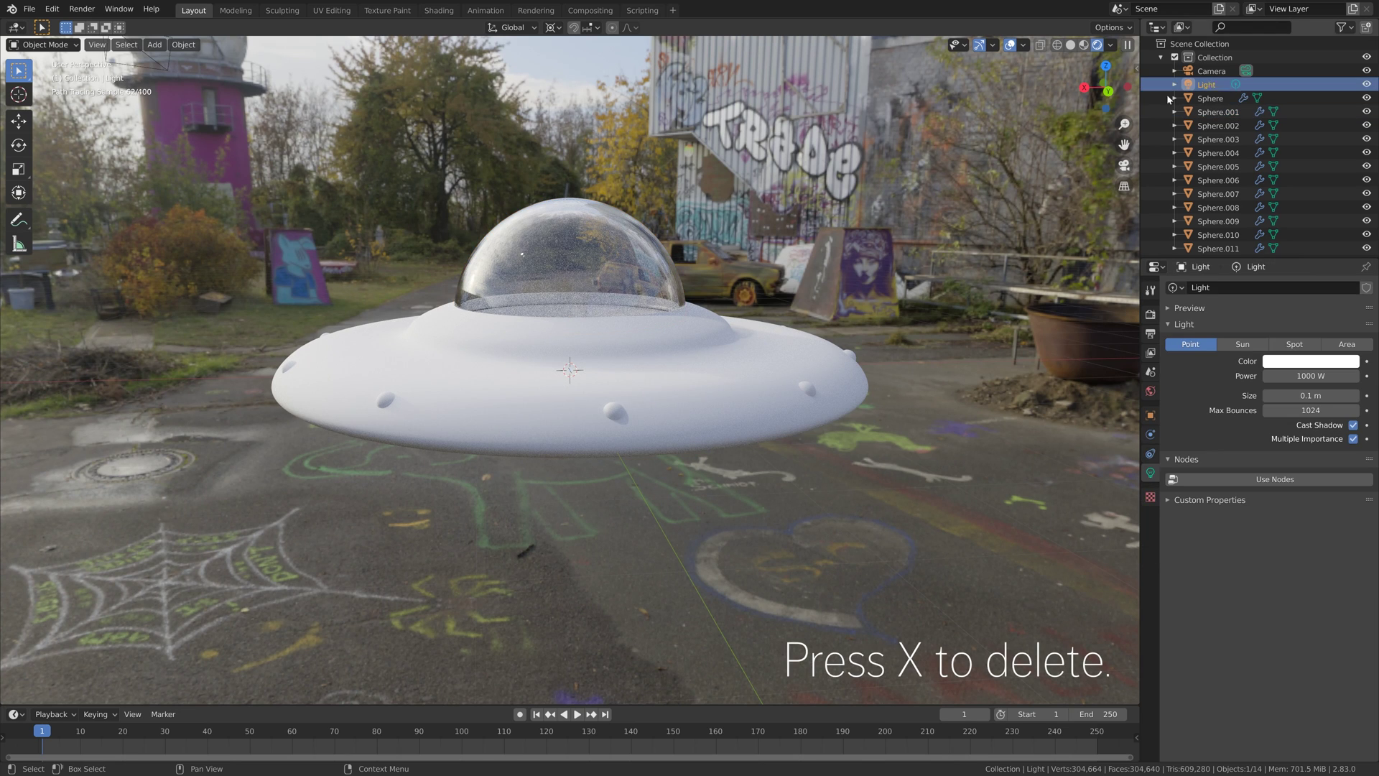
{"action": "key", "text": "x"}
{"action": "left_click", "coordinate": [772, 280]}
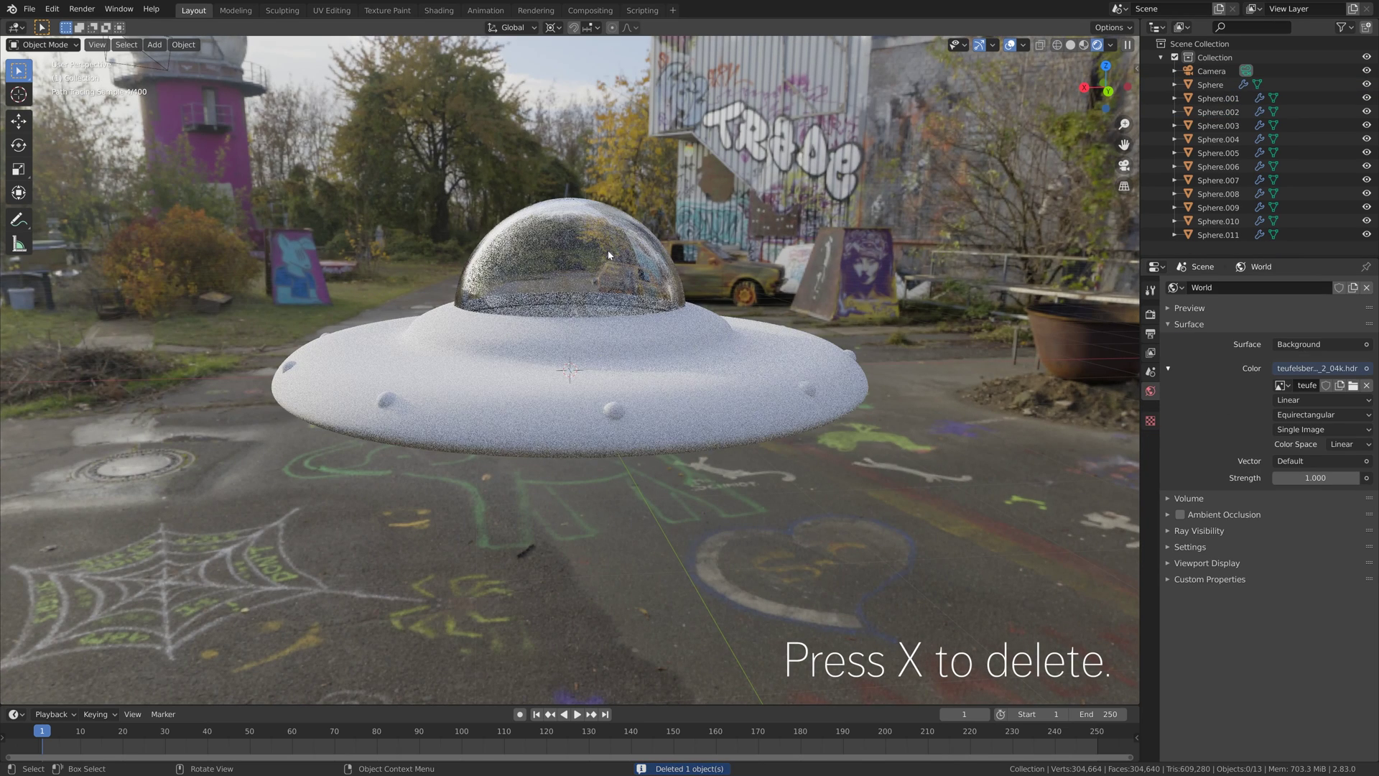
Step: Set the color of the dome's Glass BSDF to white
{"action": "left_click", "coordinate": [607, 250]}
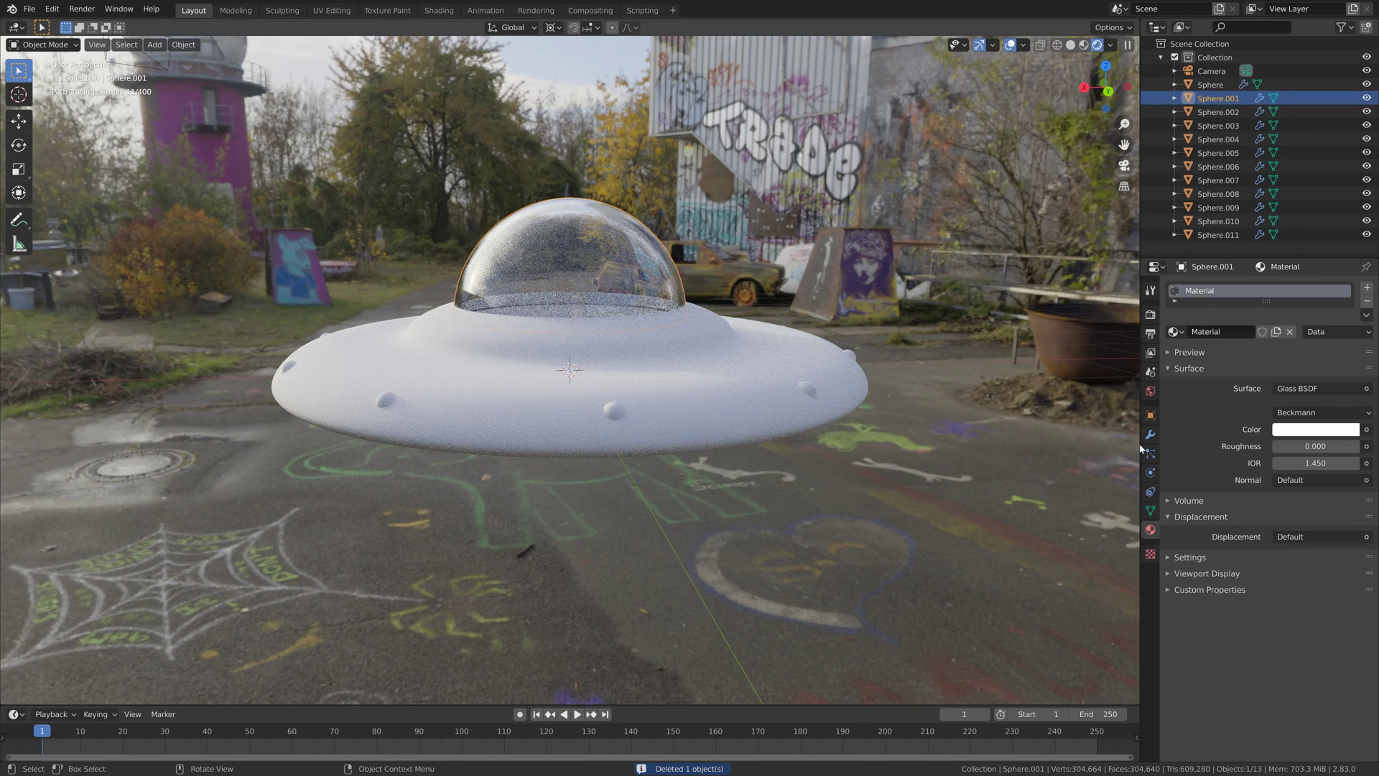
{"action": "left_click", "coordinate": [1291, 431]}
{"action": "mouse_move", "coordinate": [1349, 238]}
{"action": "left_mouse_down"}
{"action": "mouse_move", "coordinate": [1349, 263]}
{"action": "mouse_move", "coordinate": [1349, 234]}
{"action": "left_mouse_up"}
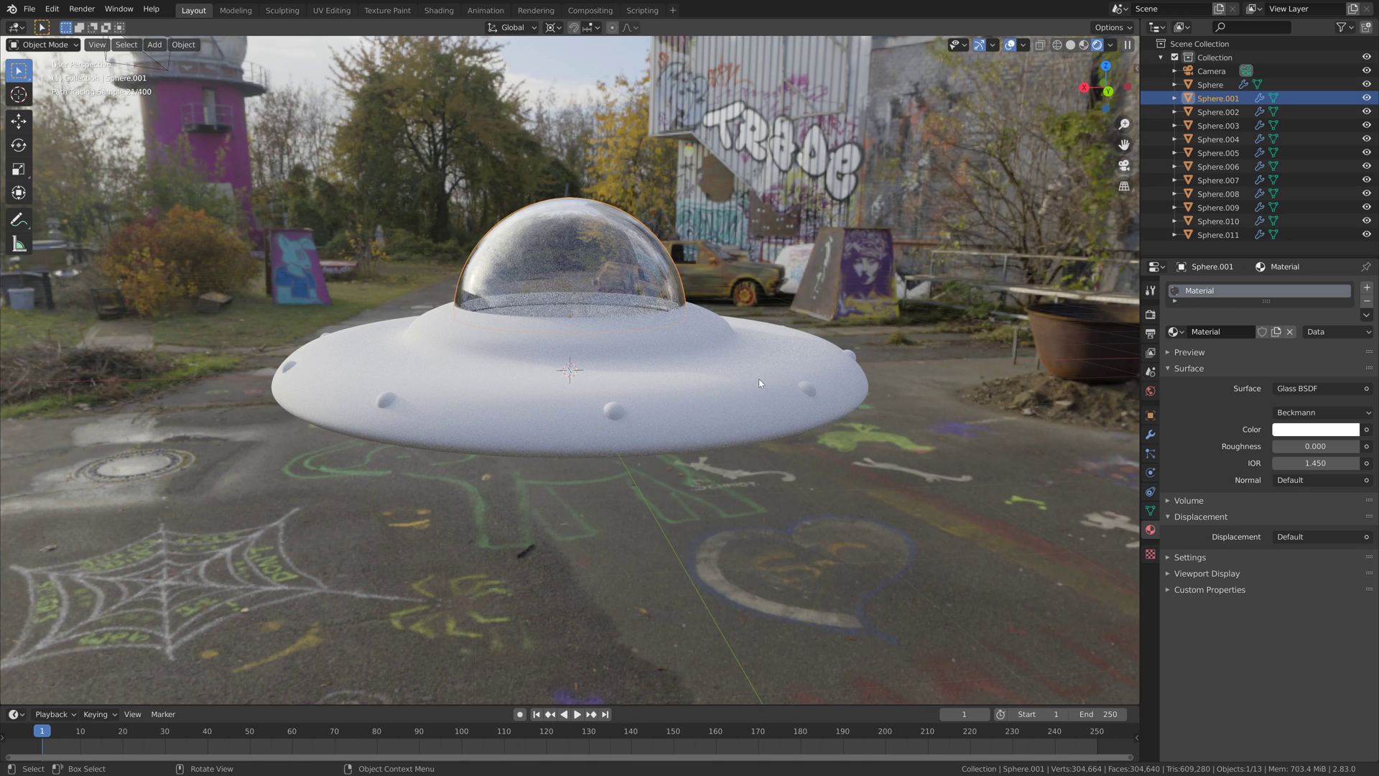
Step: Give one front rim light, Sphere.008, a new white Emission material with a strength of 4
{"action": "left_click", "coordinate": [807, 390]}
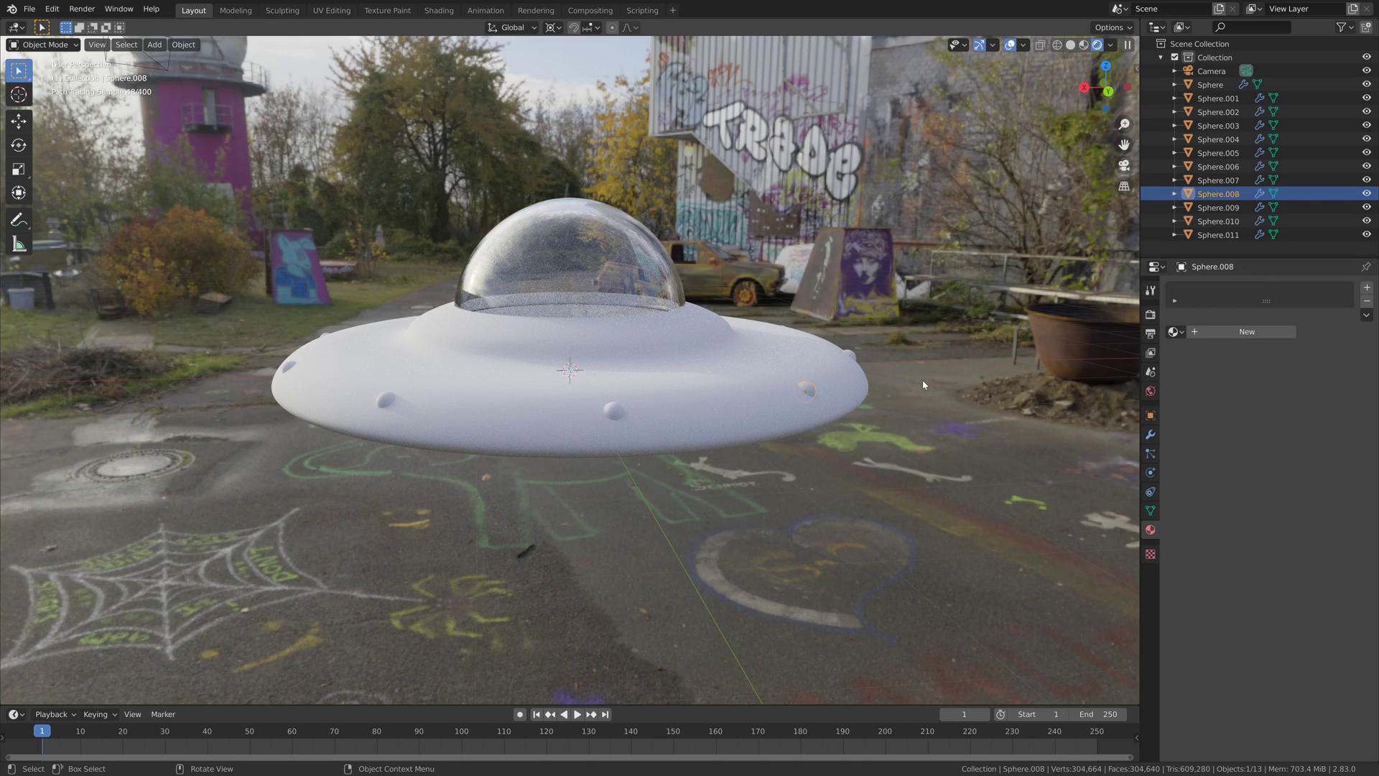
{"action": "left_click", "coordinate": [1237, 335]}
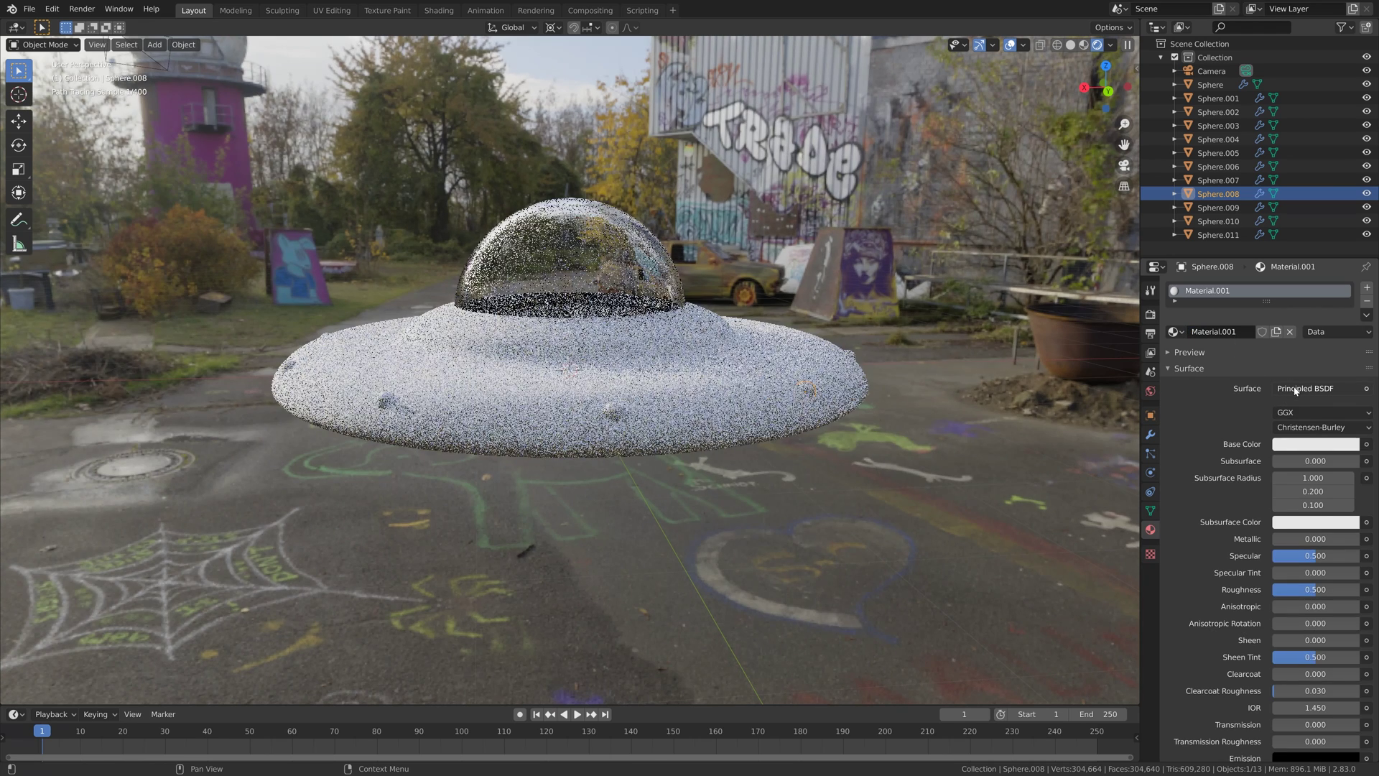
{"action": "left_click", "coordinate": [1297, 391]}
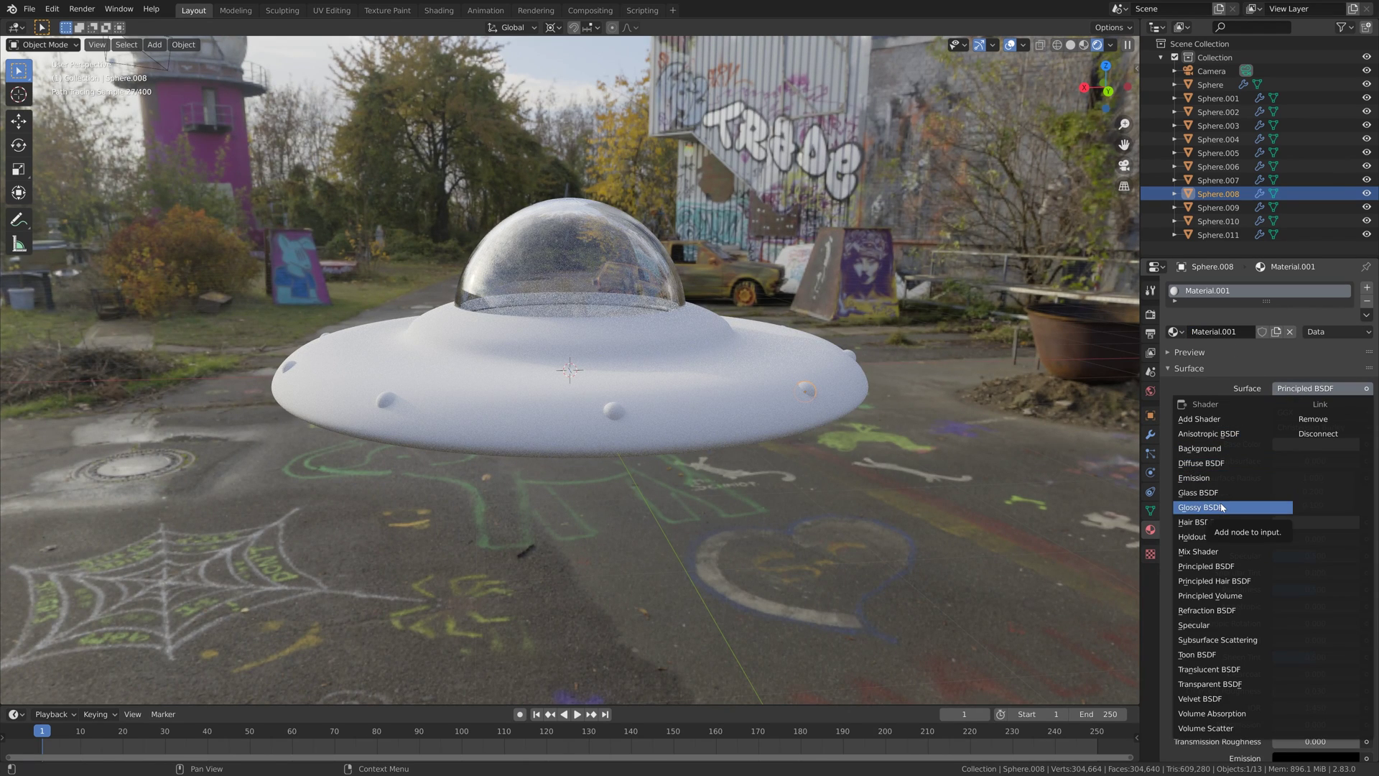
{"action": "left_click", "coordinate": [1223, 477]}
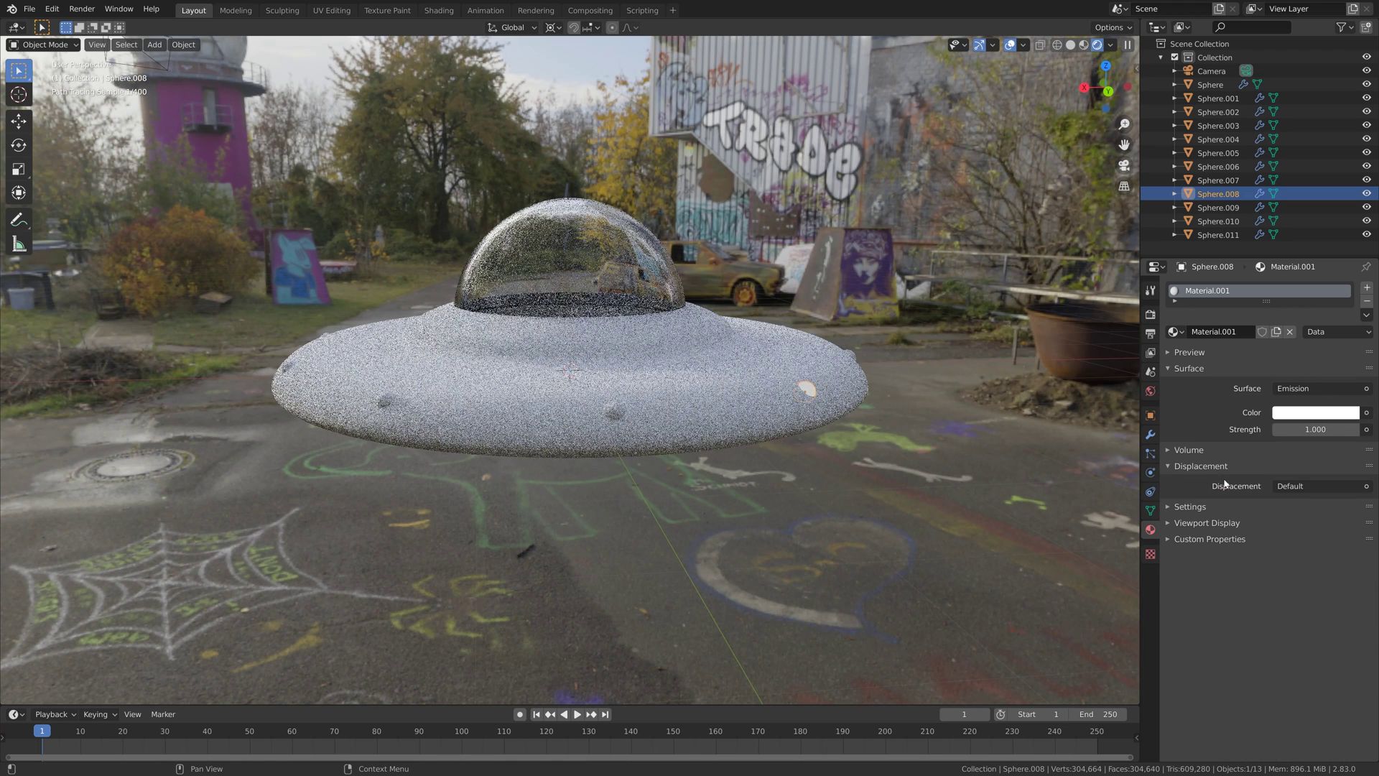
{"action": "left_click", "coordinate": [1312, 429]}
{"action": "type", "text": "4"}
{"action": "key", "text": "Return"}
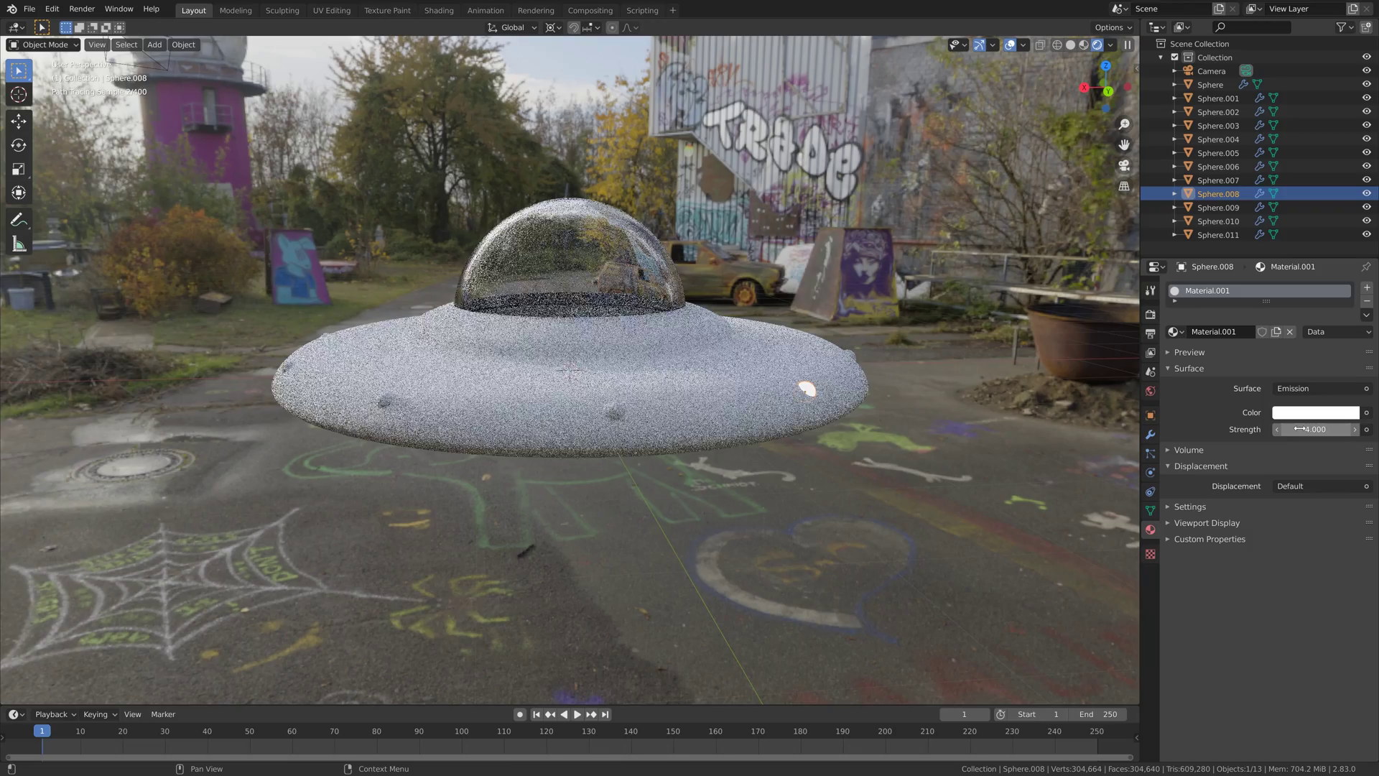
Step: Select all ten rim lights with Sphere.008 as the active object and link its emission material to the others
{"action": "middle_click_drag", "start_coordinate": [920, 366], "coordinate": [890, 373]}
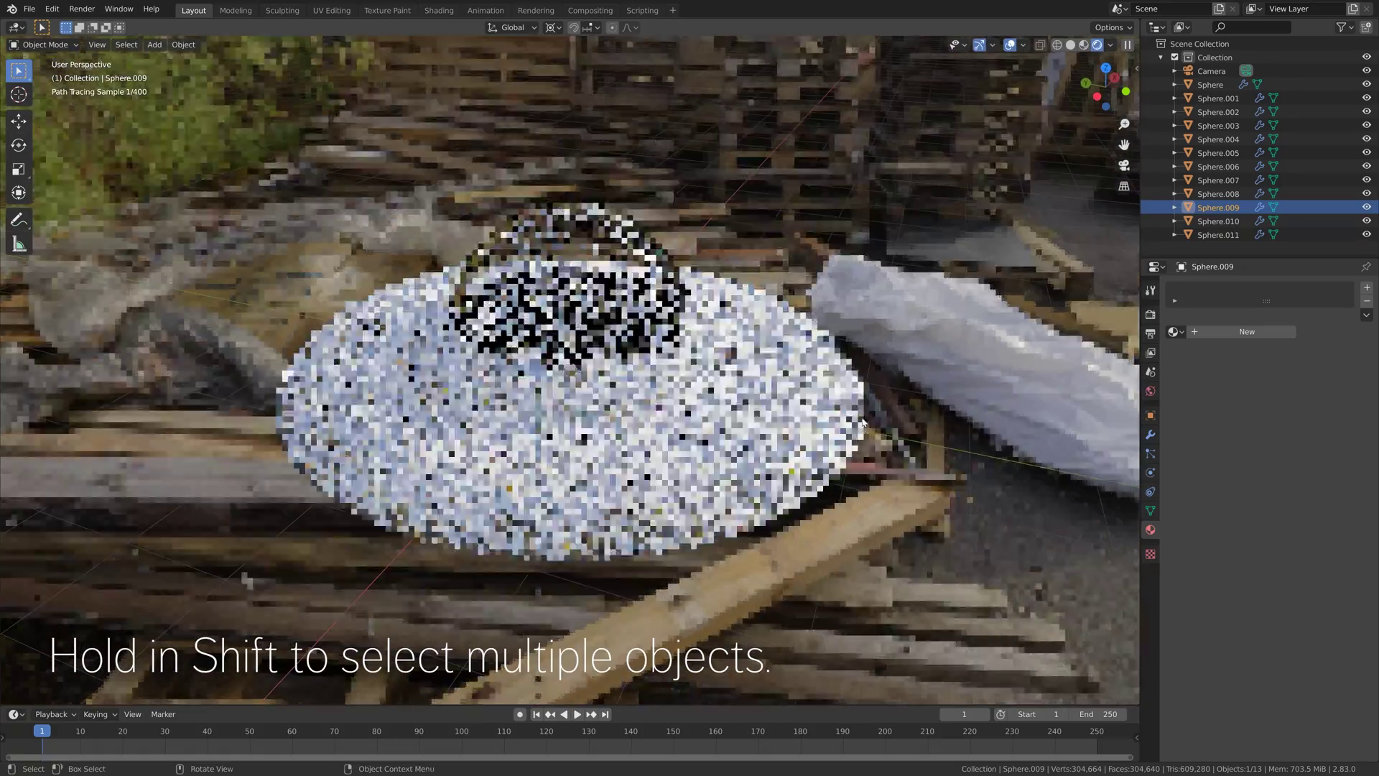
{"action": "left_click", "coordinate": [386, 444], "text": "shift"}
{"action": "left_click", "coordinate": [610, 462], "text": "shift"}
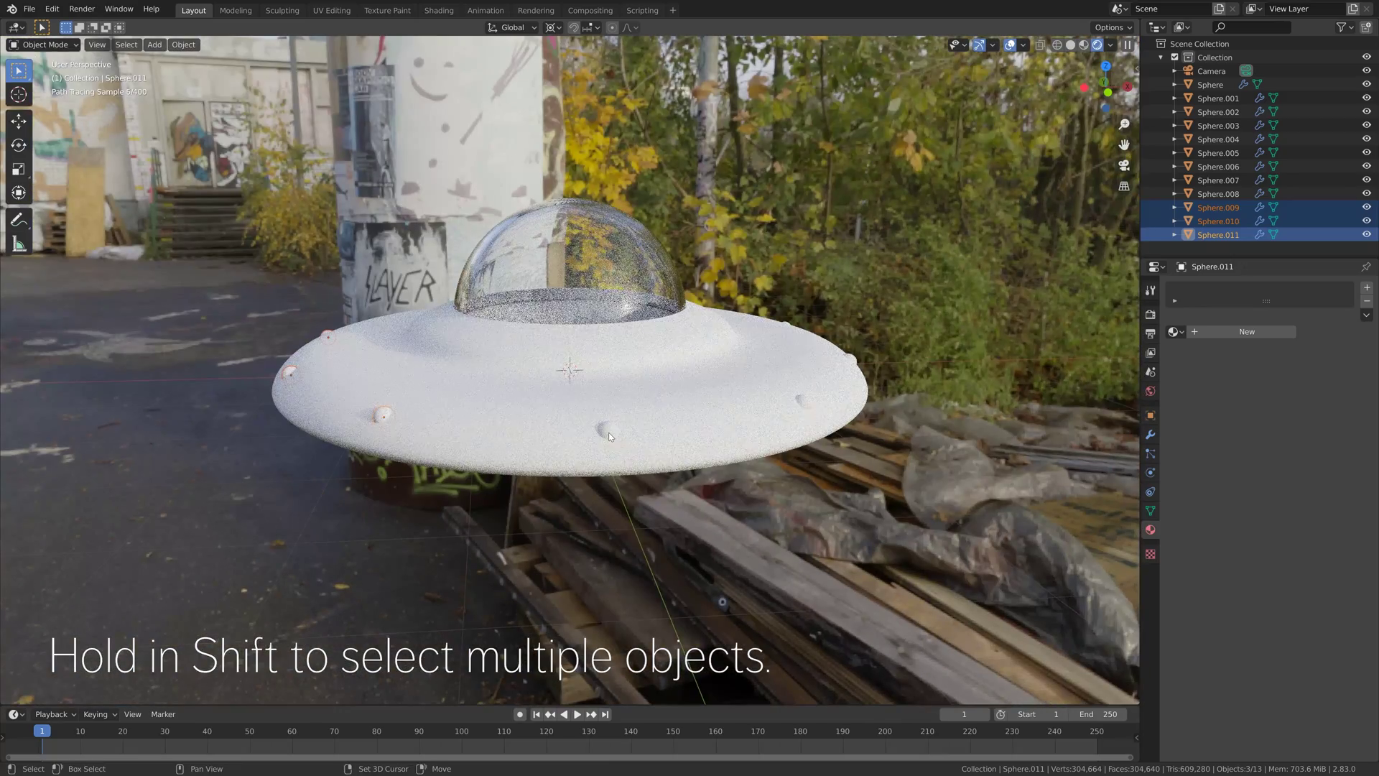
{"action": "left_click", "coordinate": [762, 406], "text": "shift"}
{"action": "left_click", "coordinate": [801, 404], "text": "shift"}
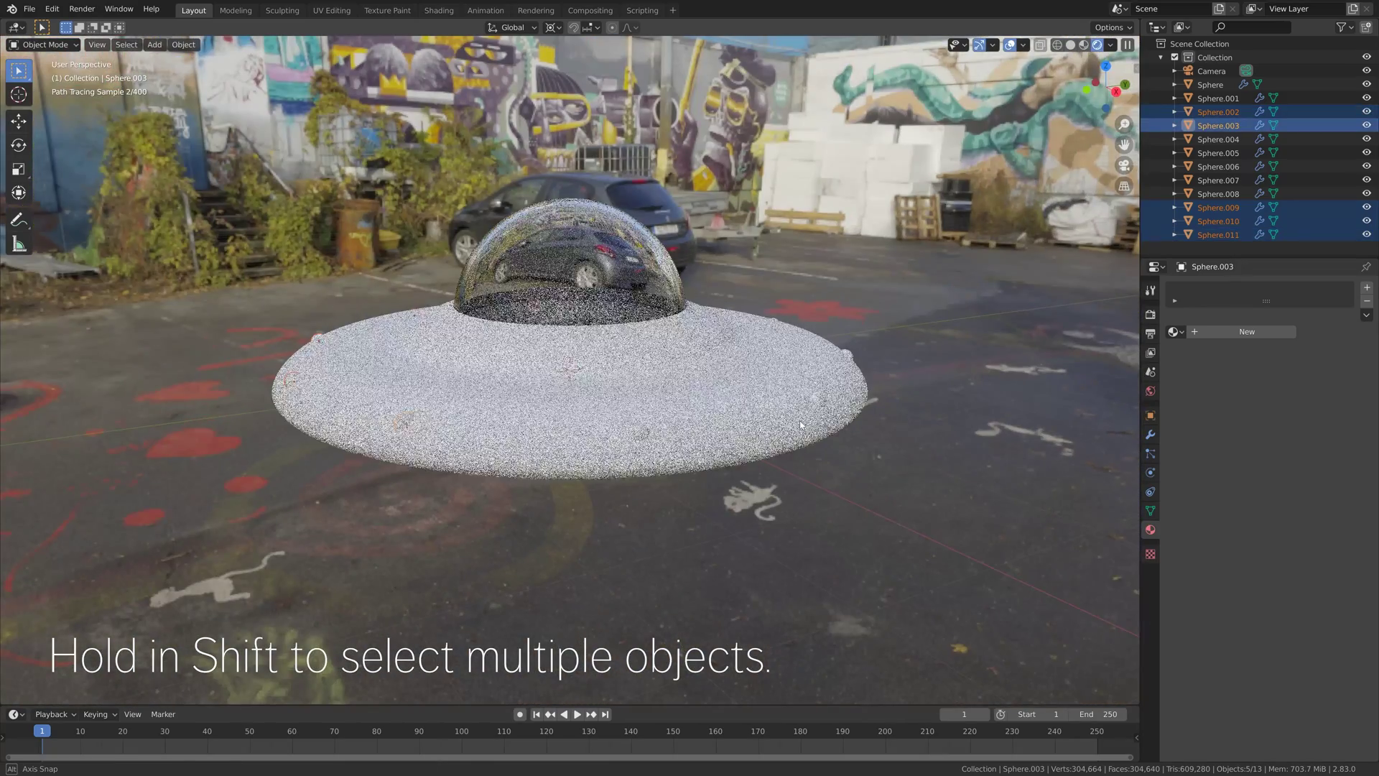
{"action": "left_click", "coordinate": [651, 431], "text": "shift"}
{"action": "left_click", "coordinate": [819, 397], "text": "shift"}
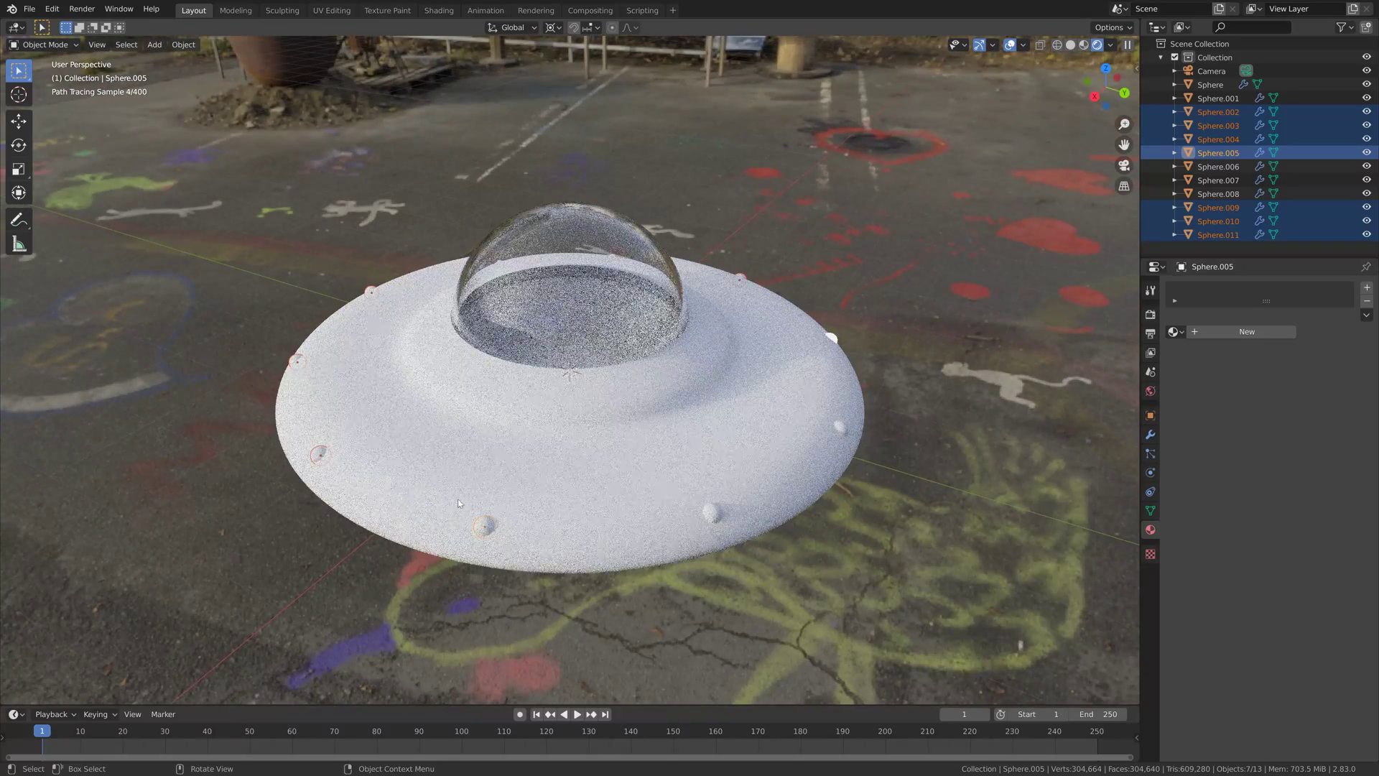
{"action": "left_click", "coordinate": [711, 513], "text": "shift"}
{"action": "left_click", "coordinate": [840, 427], "text": "shift"}
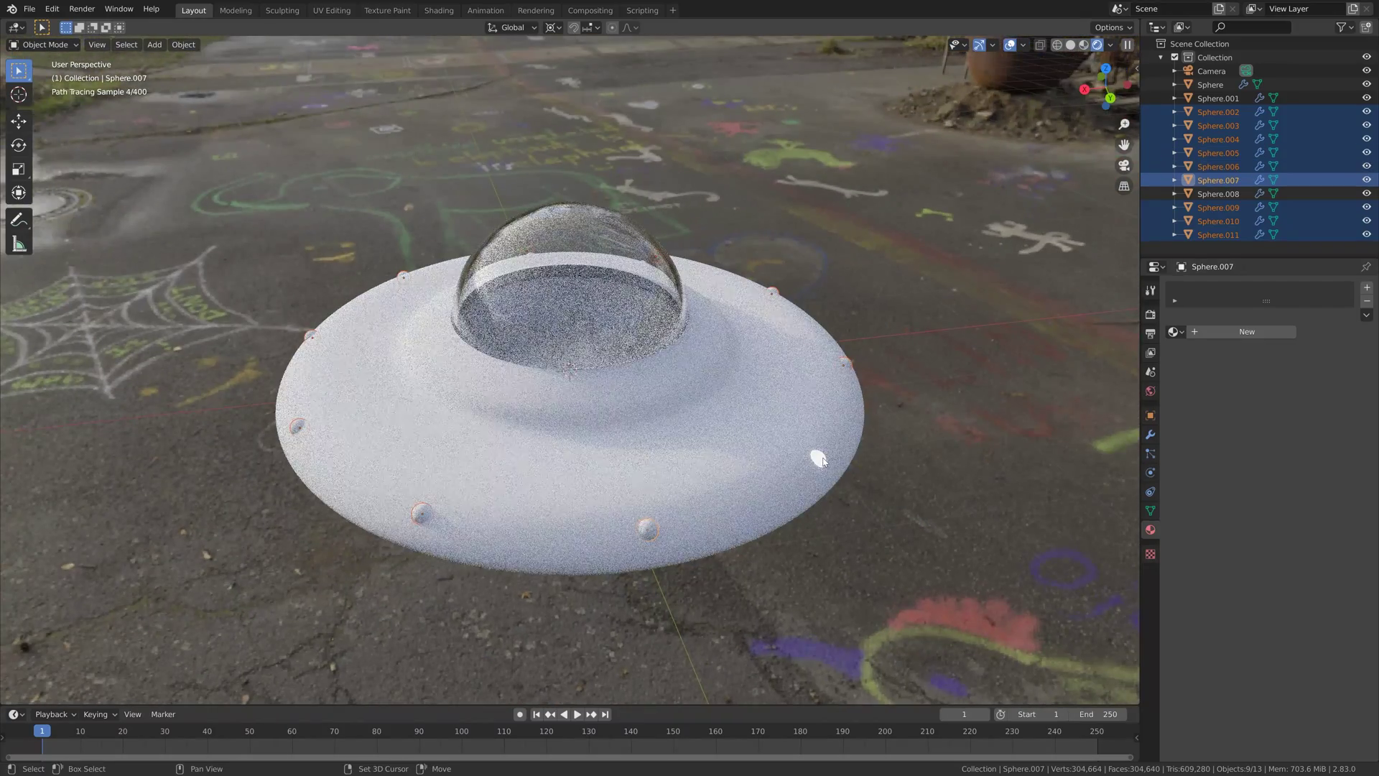
{"action": "left_click", "coordinate": [821, 459], "text": "shift"}
{"action": "key", "text": "ctrl+l"}
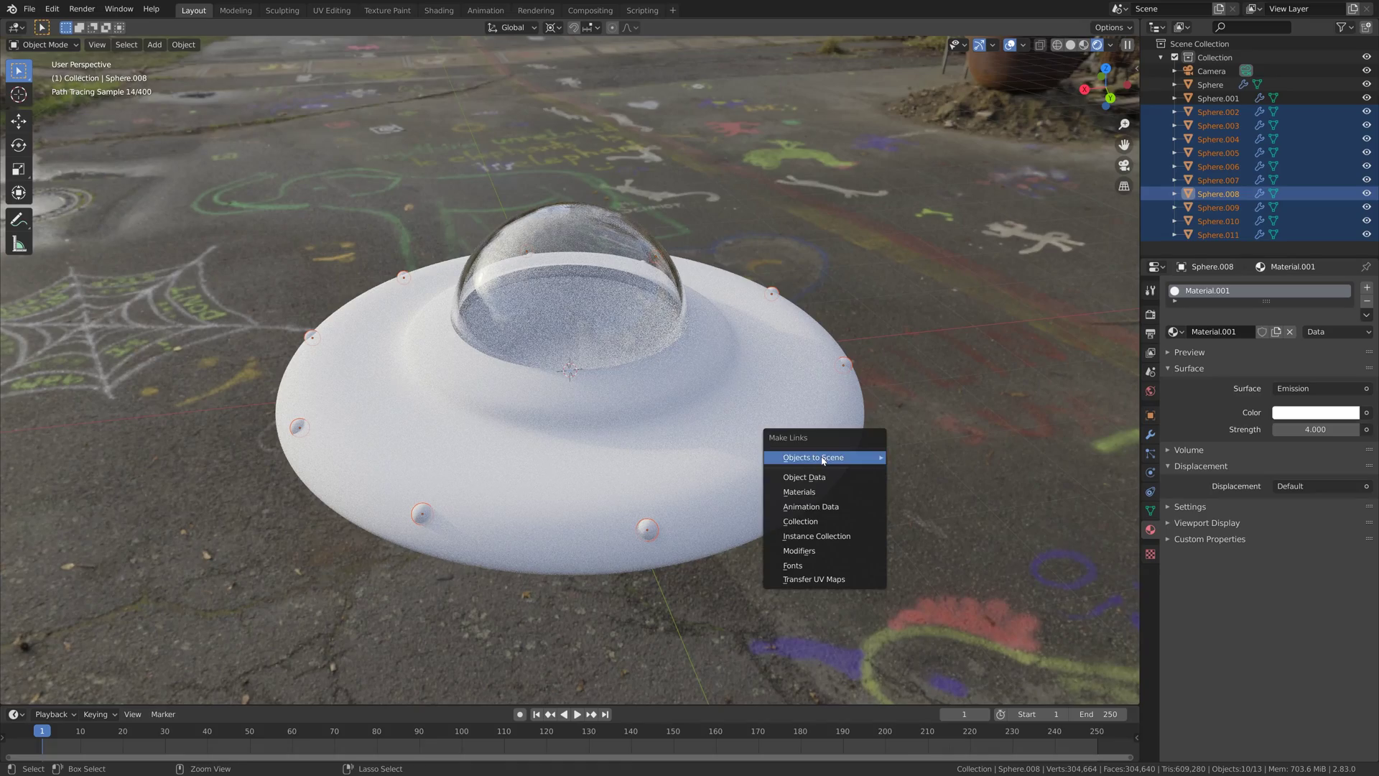
{"action": "mouse_move", "coordinate": [822, 459]}
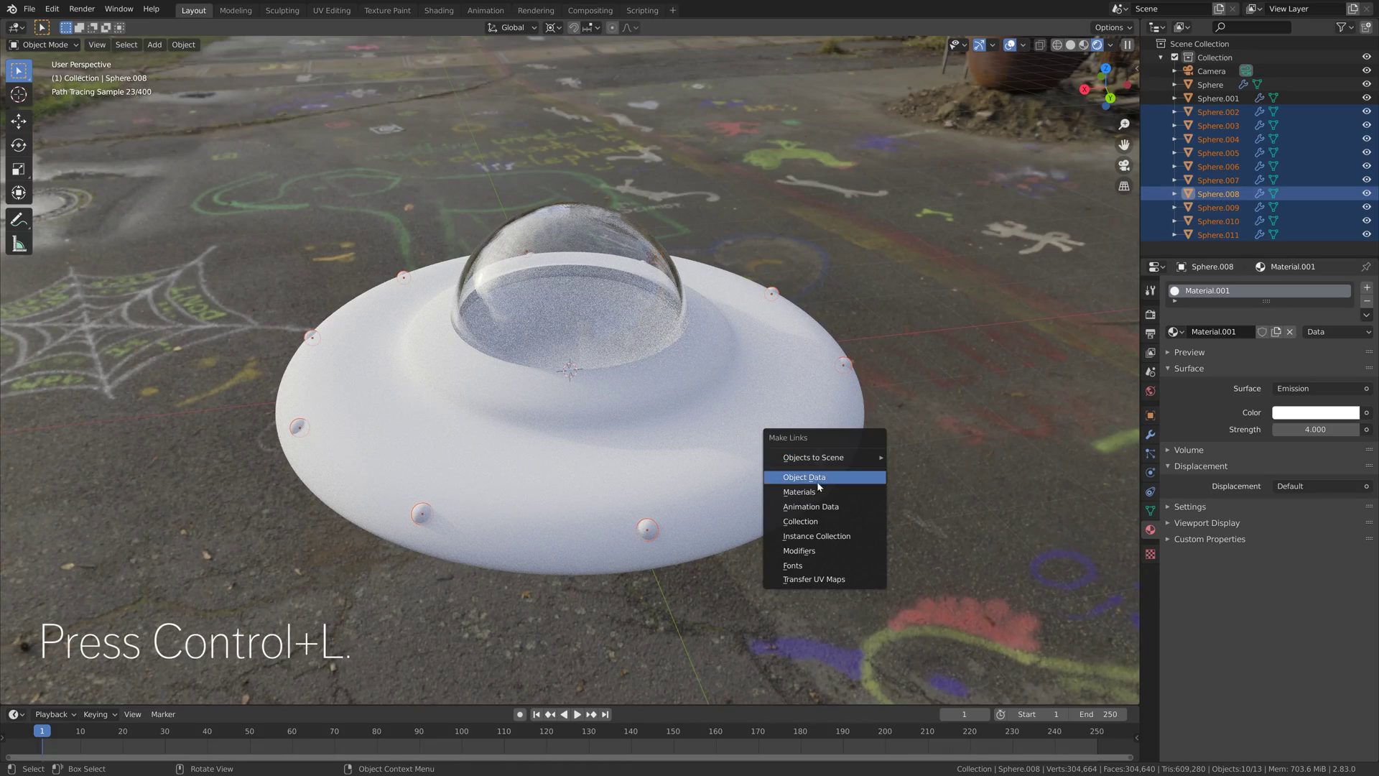
{"action": "left_click", "coordinate": [801, 491]}
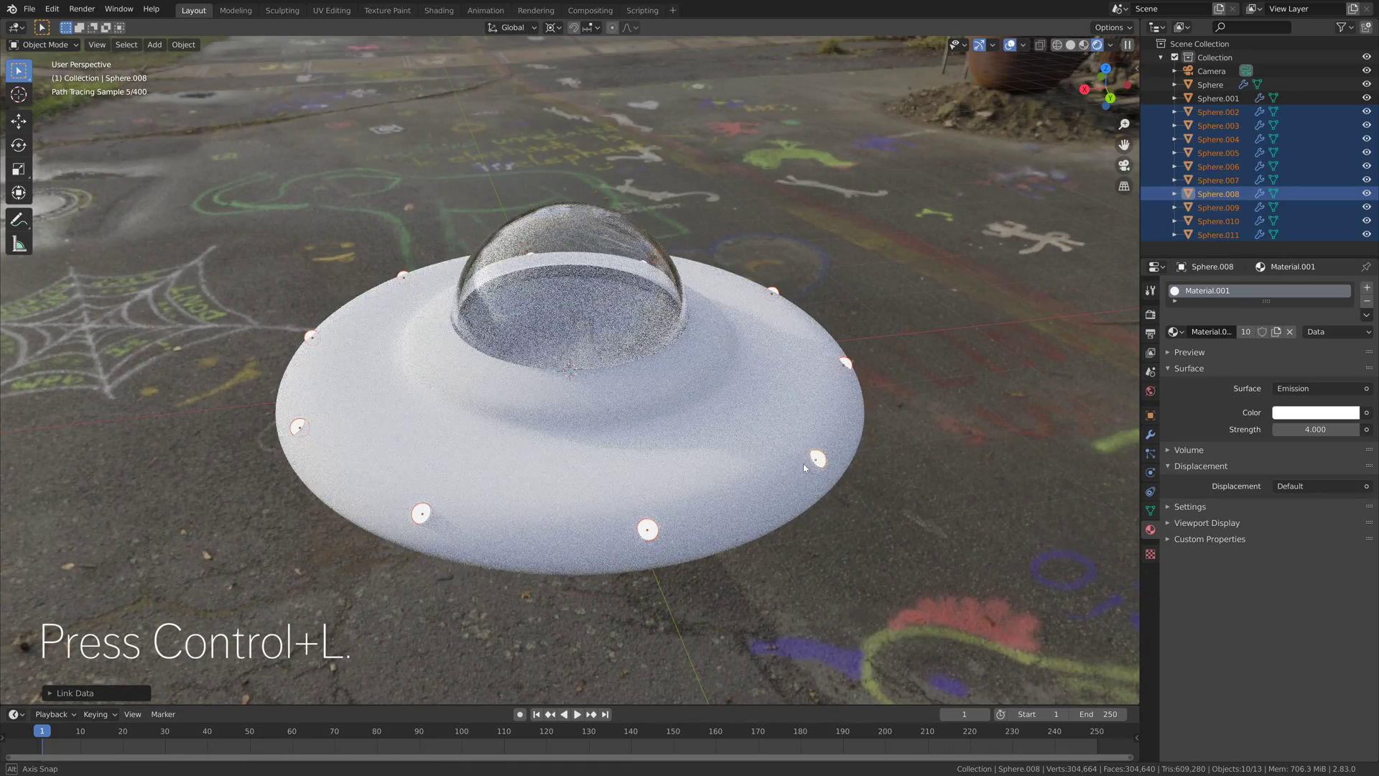
Step: Select the saucer body, then split the solid-shaded viewport and turn the larger area into a Shader Editor
{"action": "middle_click_drag", "start_coordinate": [803, 463], "coordinate": [817, 450]}
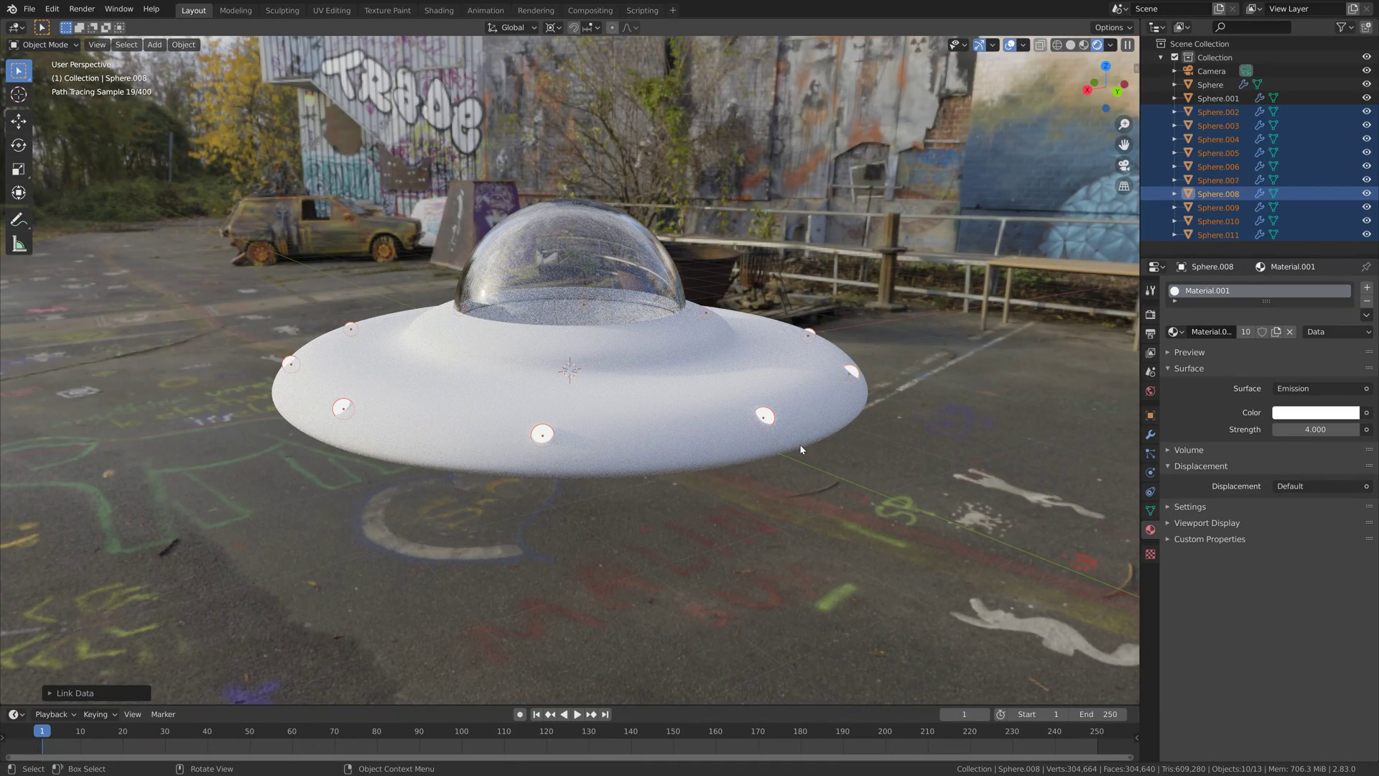
{"action": "left_click", "coordinate": [665, 373]}
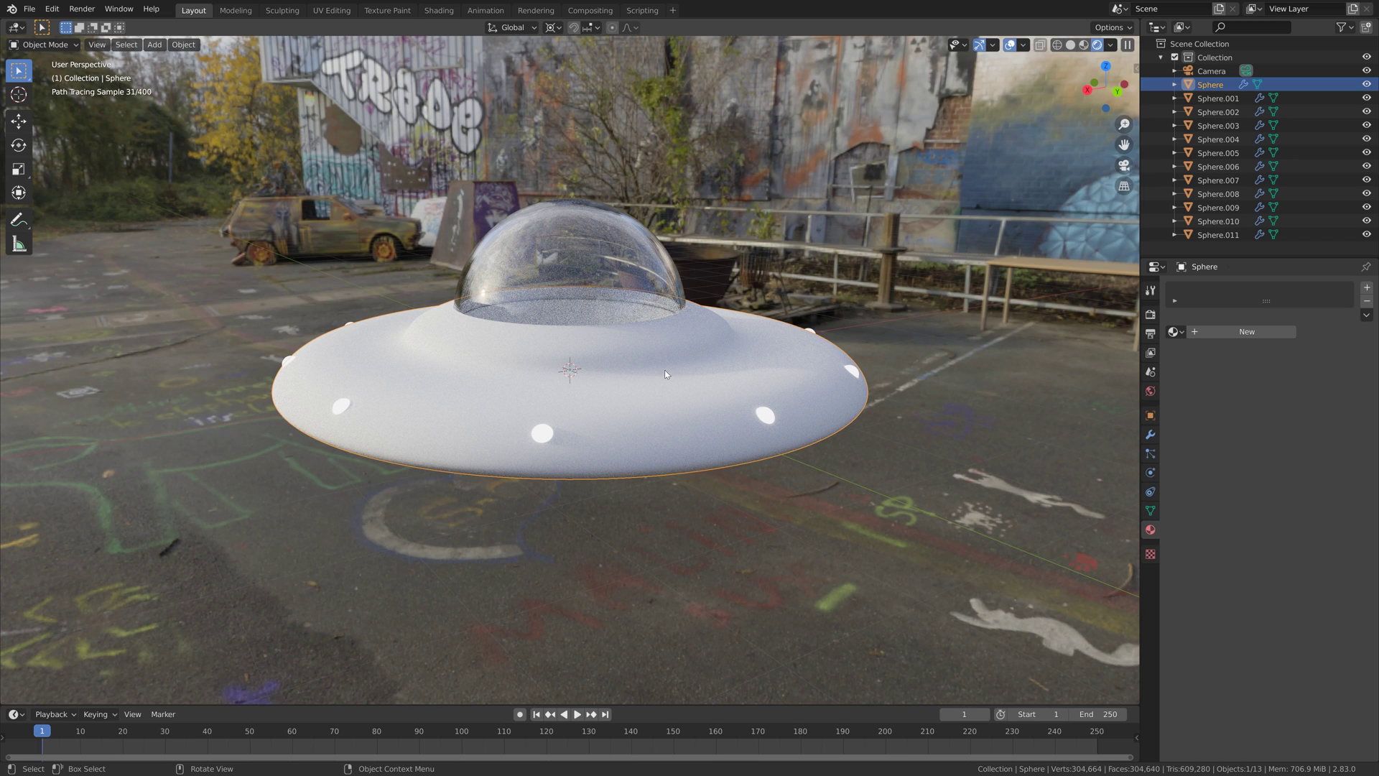
{"action": "left_click", "coordinate": [1073, 45]}
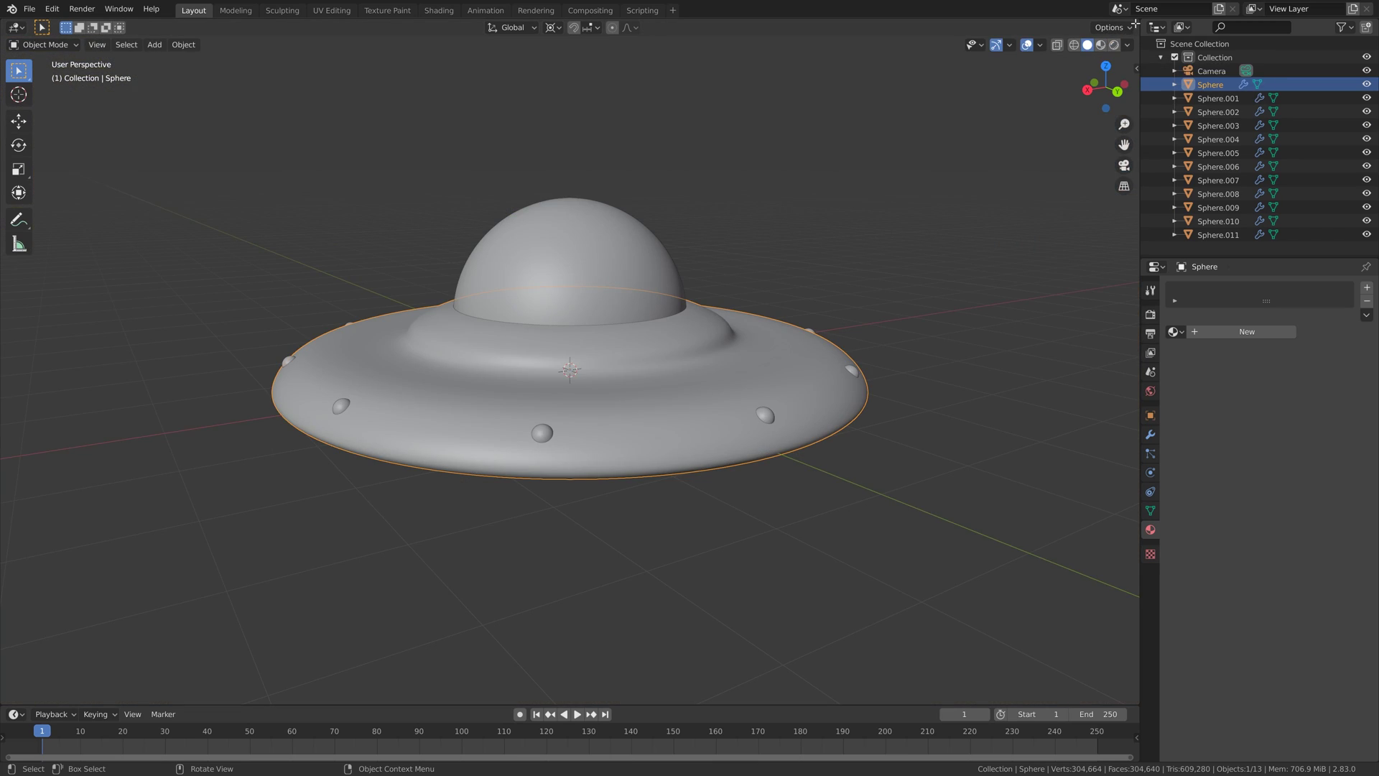
{"action": "left_click_drag", "start_coordinate": [1137, 24], "coordinate": [416, 114]}
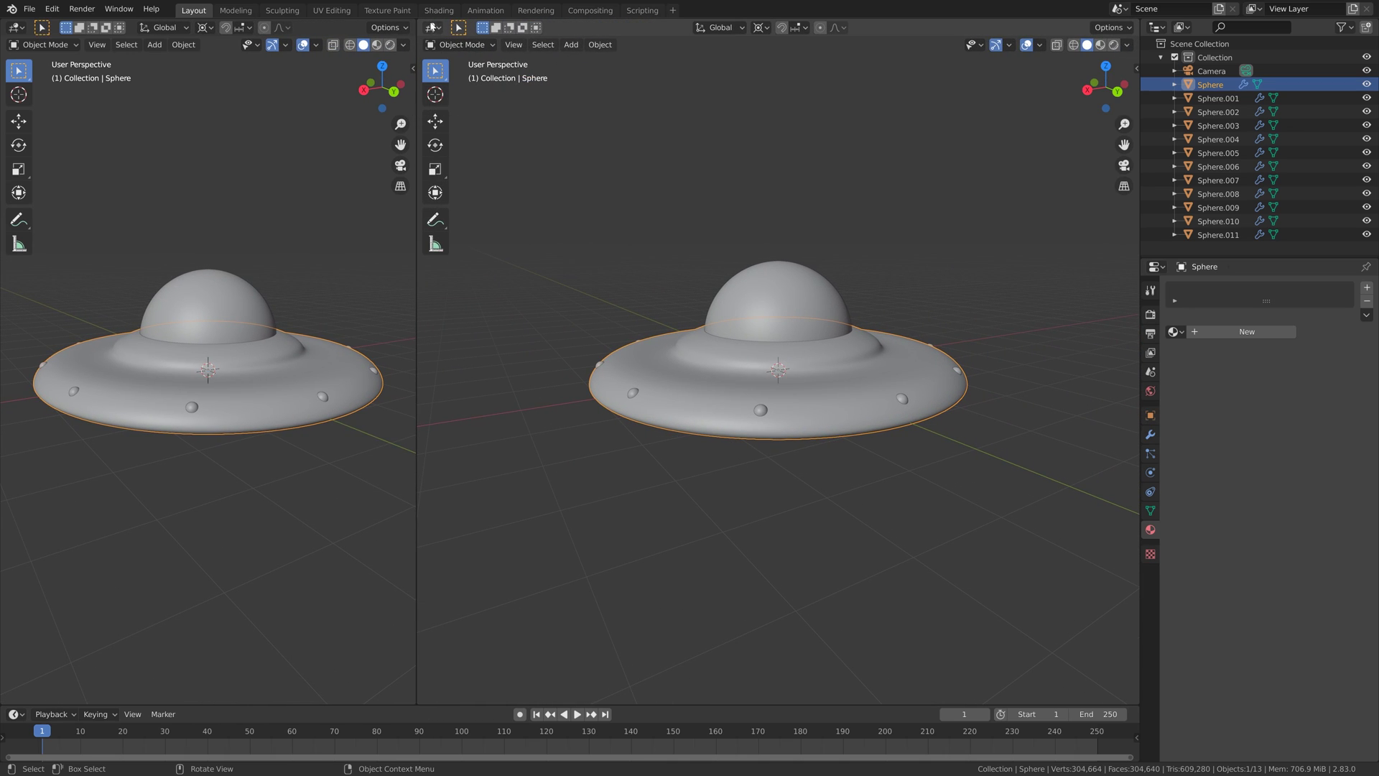
{"action": "left_click", "coordinate": [431, 27]}
{"action": "left_click", "coordinate": [465, 122]}
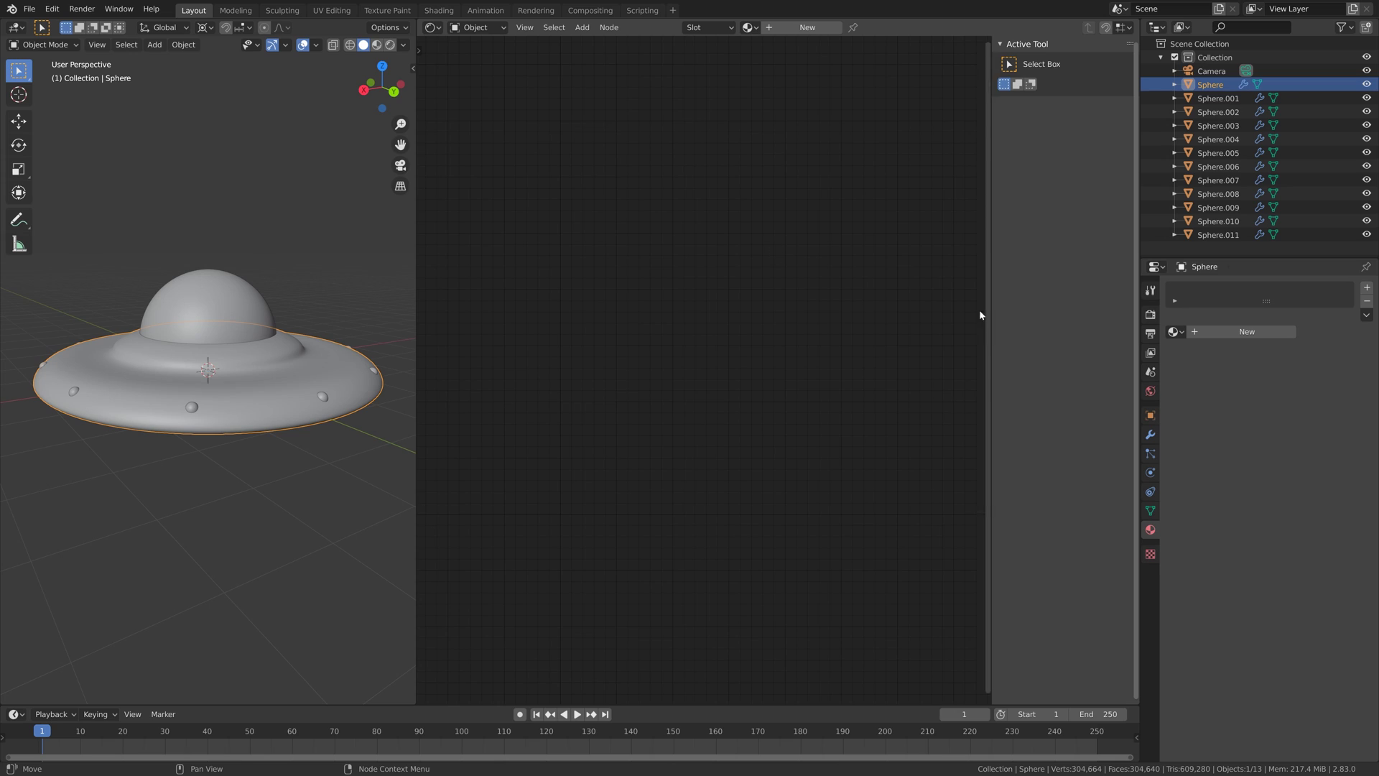
Step: Create a new Glossy BSDF material for the saucer body and set its roughness to 0.350
{"action": "left_click", "coordinate": [1221, 333]}
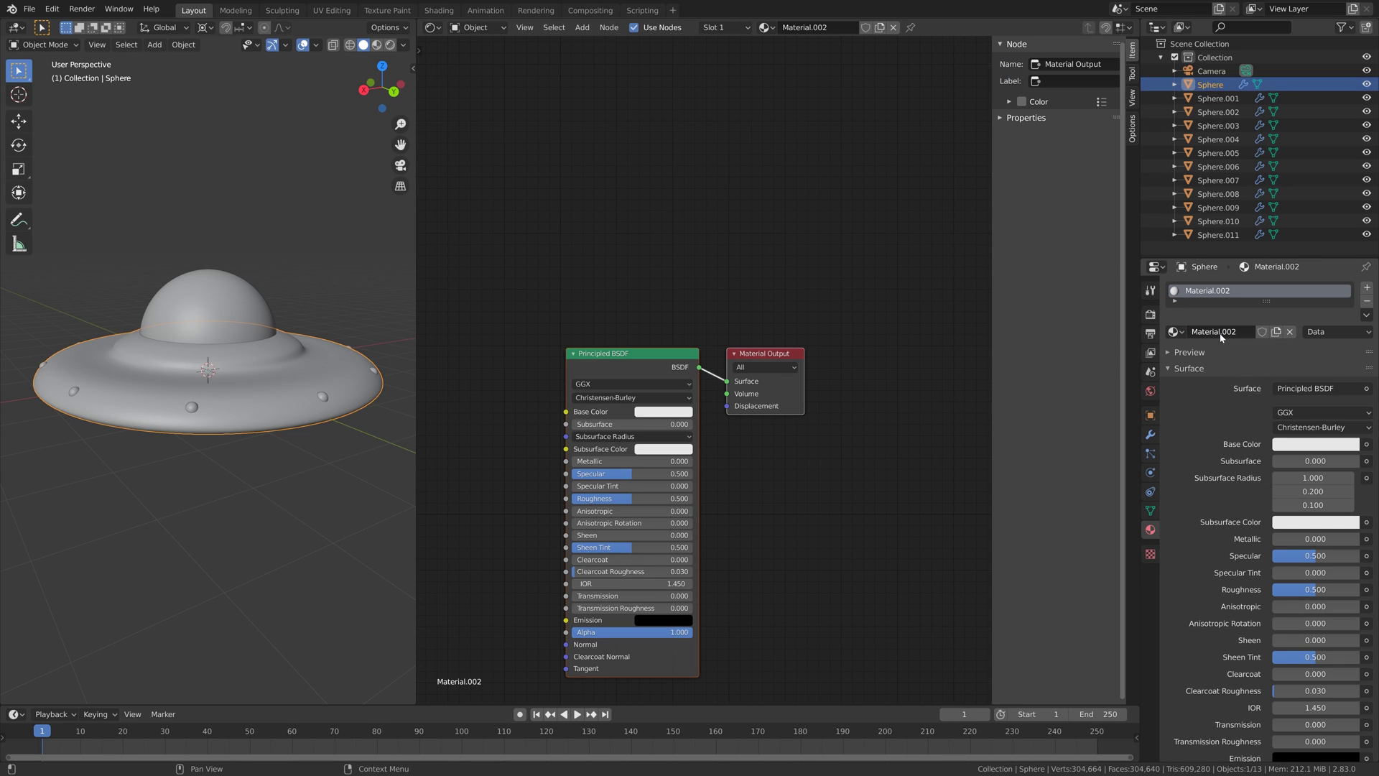
{"action": "left_click", "coordinate": [1302, 390]}
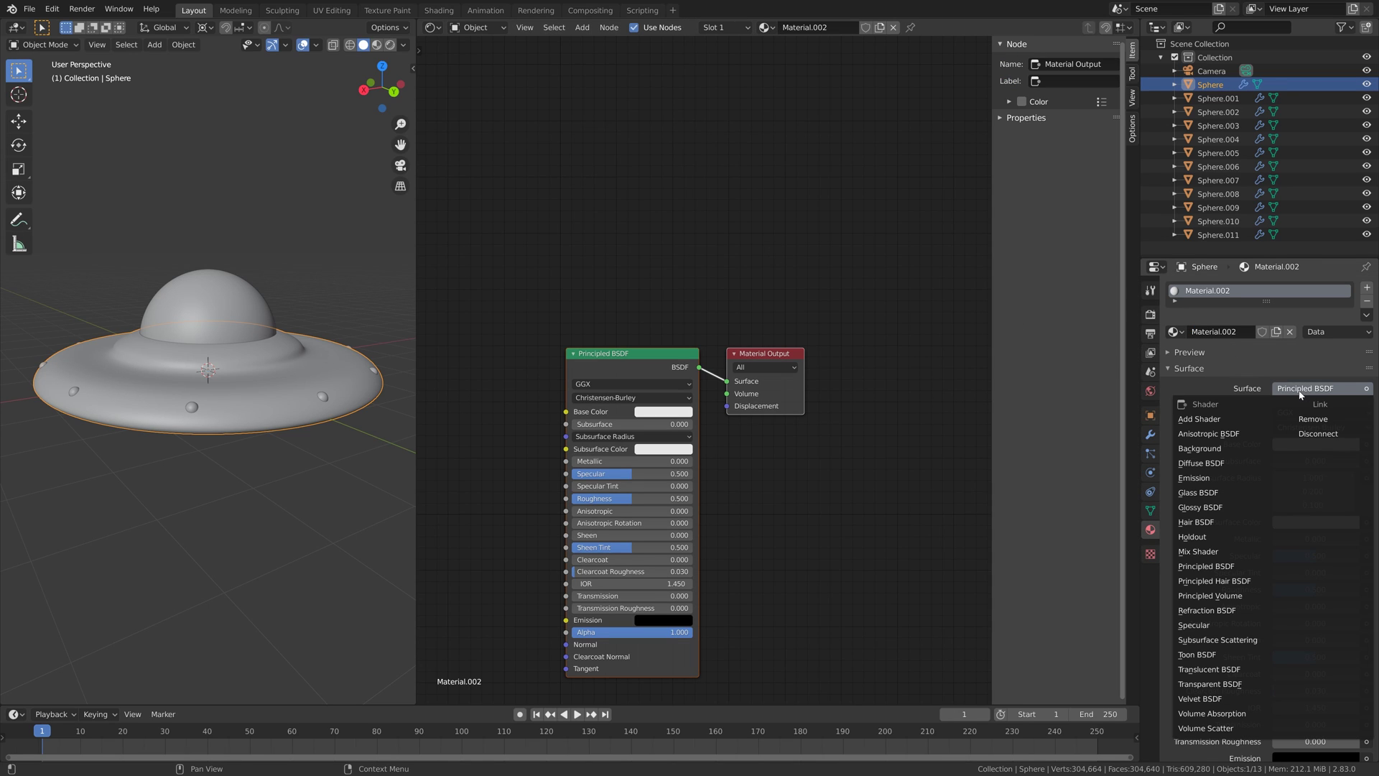
{"action": "left_click", "coordinate": [1231, 508]}
{"action": "middle_click_drag", "start_coordinate": [578, 450], "coordinate": [700, 451]}
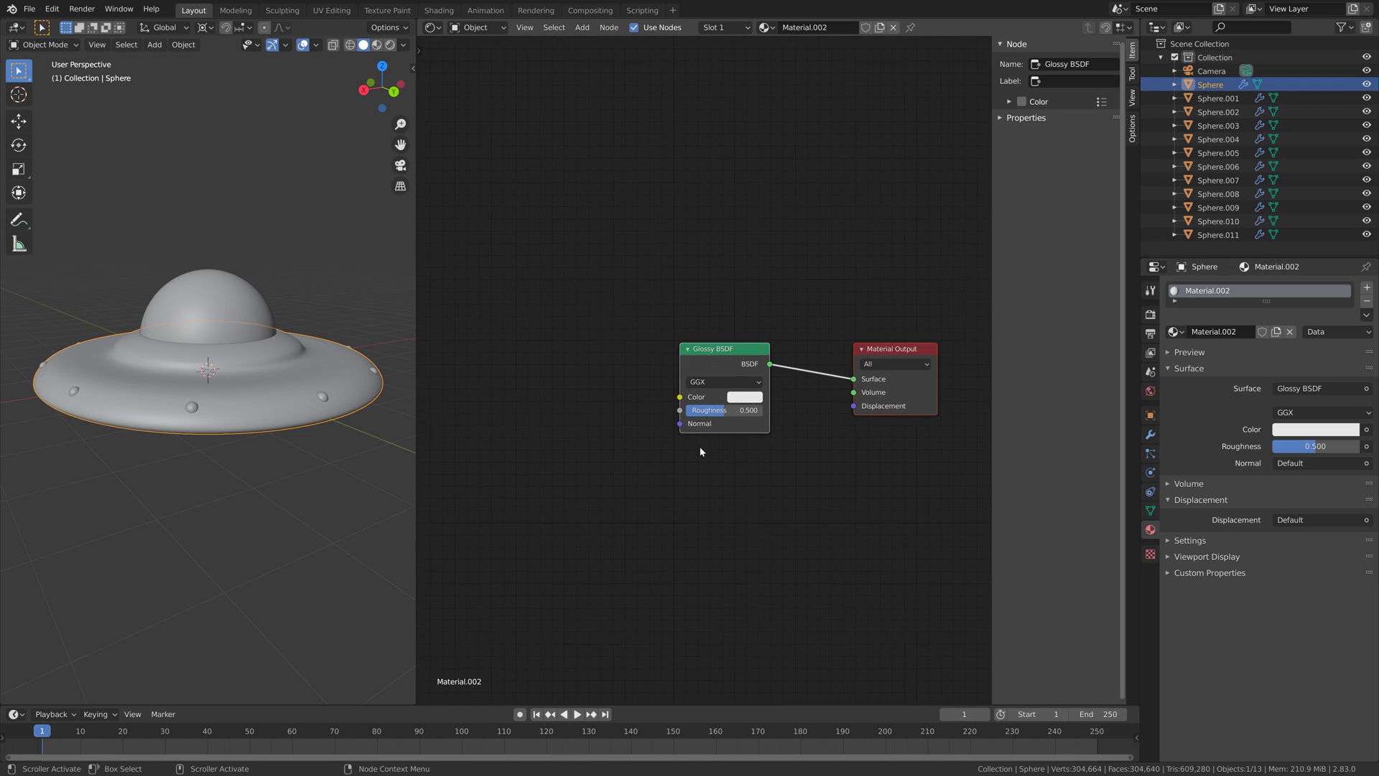
{"action": "scroll", "coordinate": [700, 451], "scroll_direction": "up", "scroll_amount": 1}
{"action": "scroll", "coordinate": [700, 451], "scroll_direction": "down", "scroll_amount": 1}
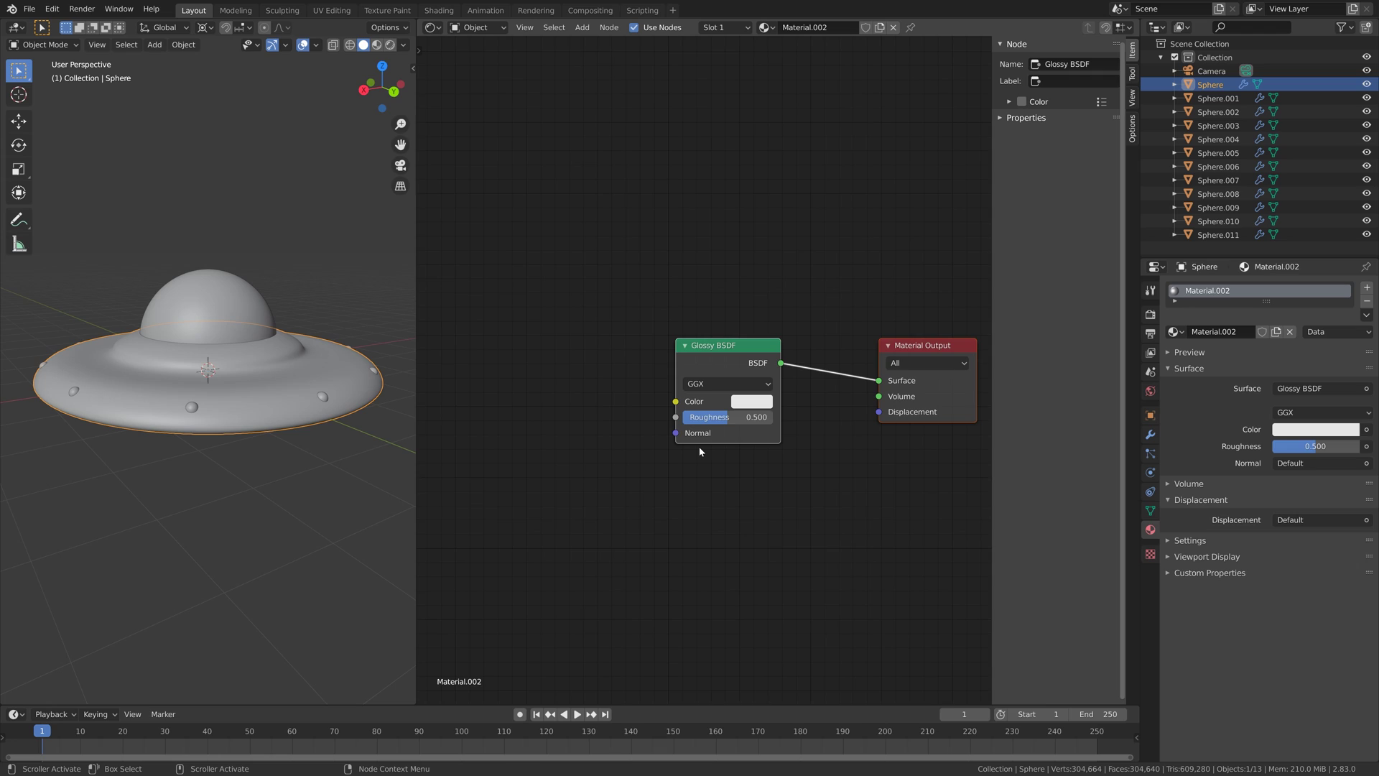
{"action": "double_click", "coordinate": [724, 417]}
{"action": "key", "text": "BackSpace"}
{"action": "key", "text": "Return"}
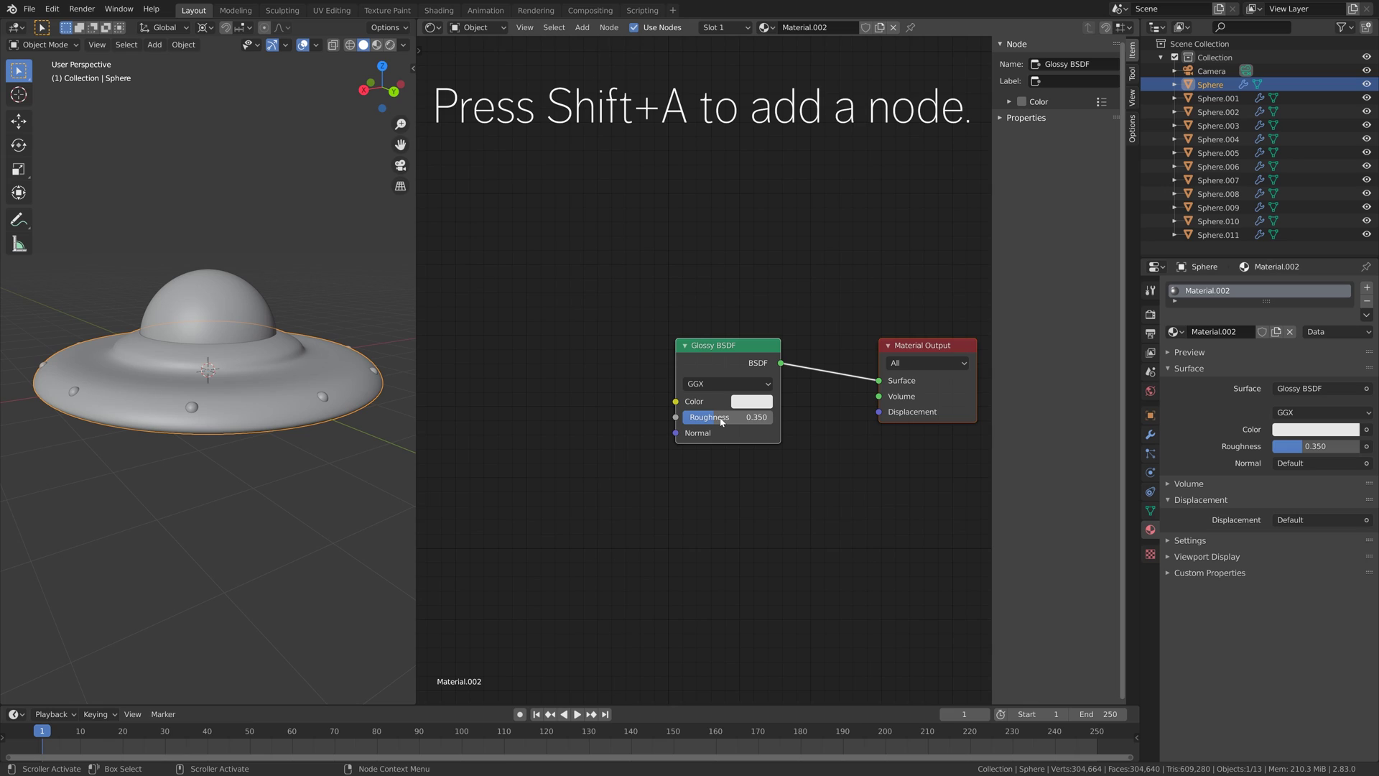
Step: Add a Noise Texture node beside the Glossy BSDF and connect its Color output to the Glossy BSDF's Color input
{"action": "key", "text": "shift+a"}
{"action": "left_click", "coordinate": [646, 388]}
{"action": "type", "text": "no"}
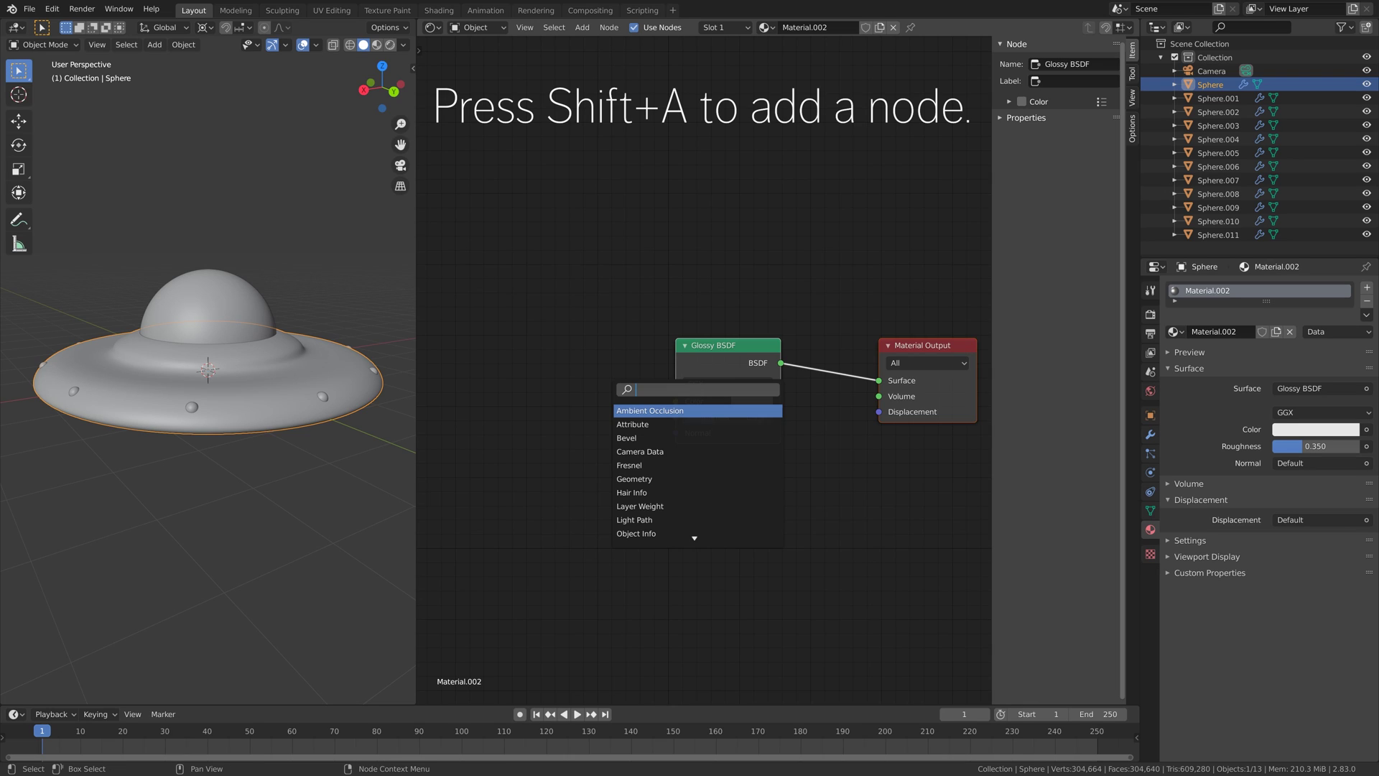
{"action": "type", "text": "i"}
{"action": "key", "text": "Return"}
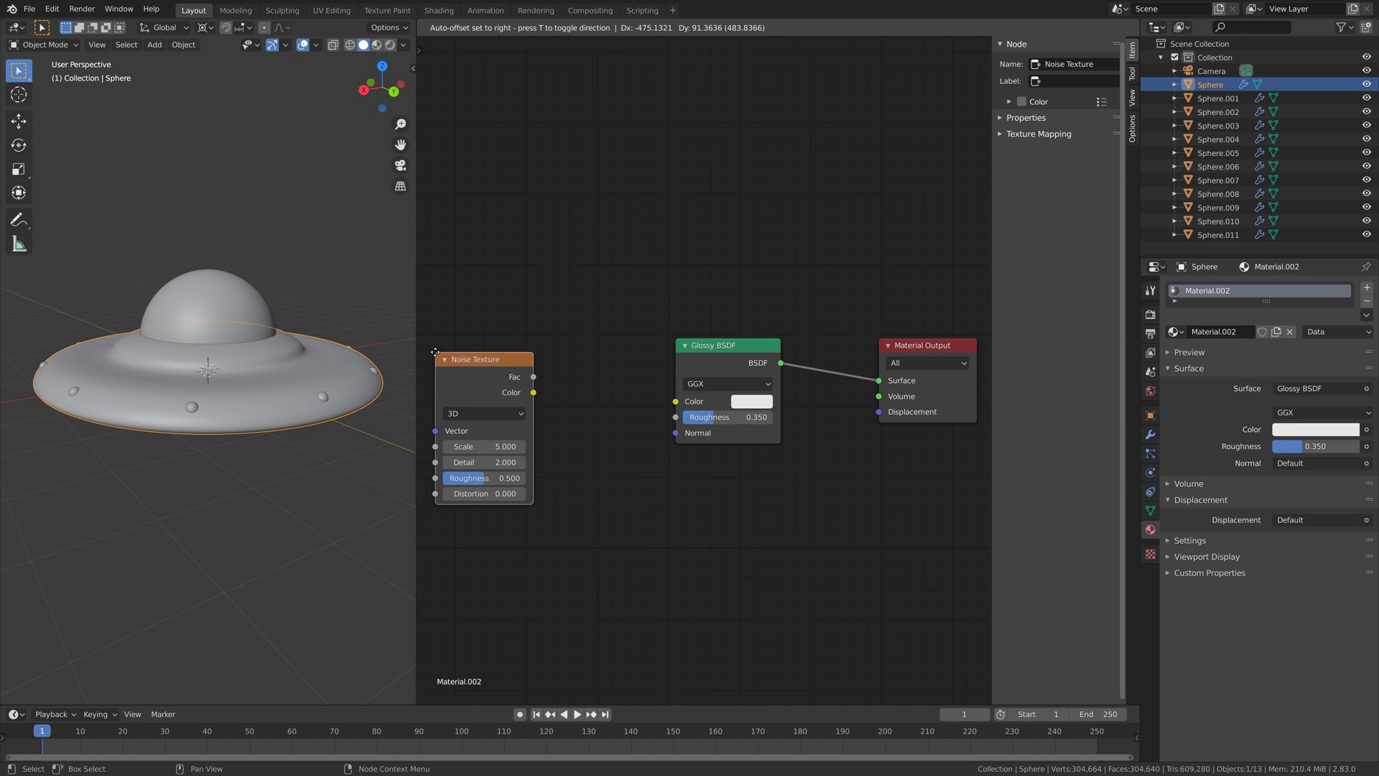
{"action": "left_click", "coordinate": [435, 352]}
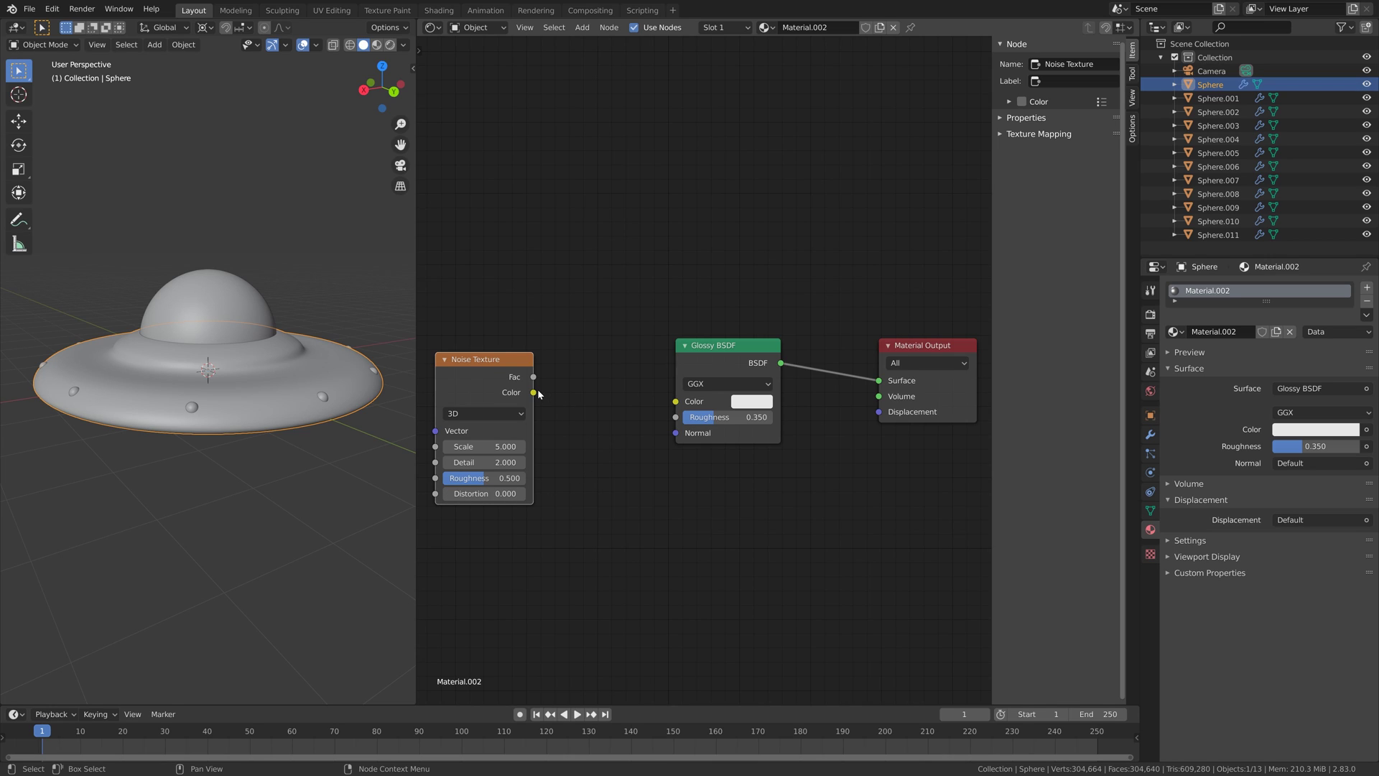
{"action": "left_click_drag", "start_coordinate": [534, 392], "coordinate": [672, 407]}
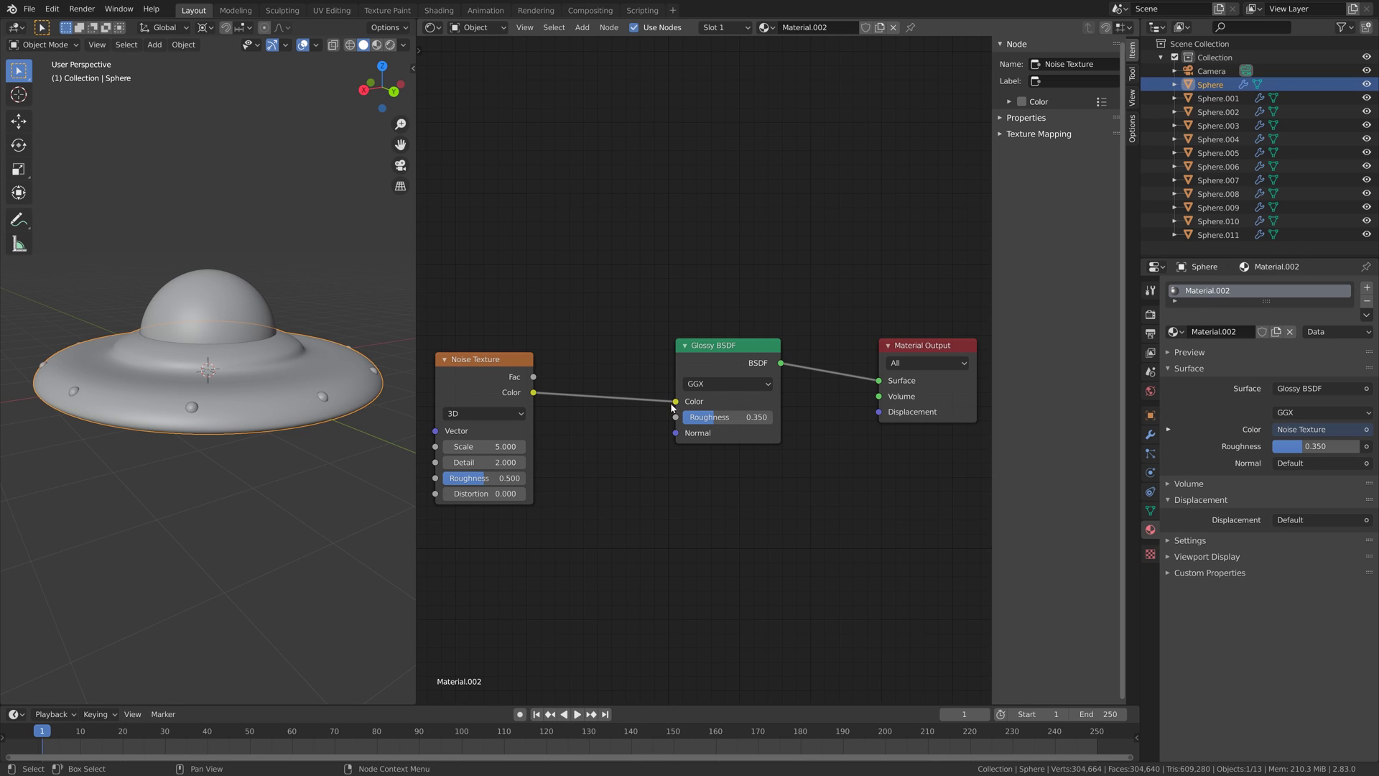
Step: Show the viewport in rendered shading and set the Noise Texture's distortion to 0.5
{"action": "left_click", "coordinate": [390, 45]}
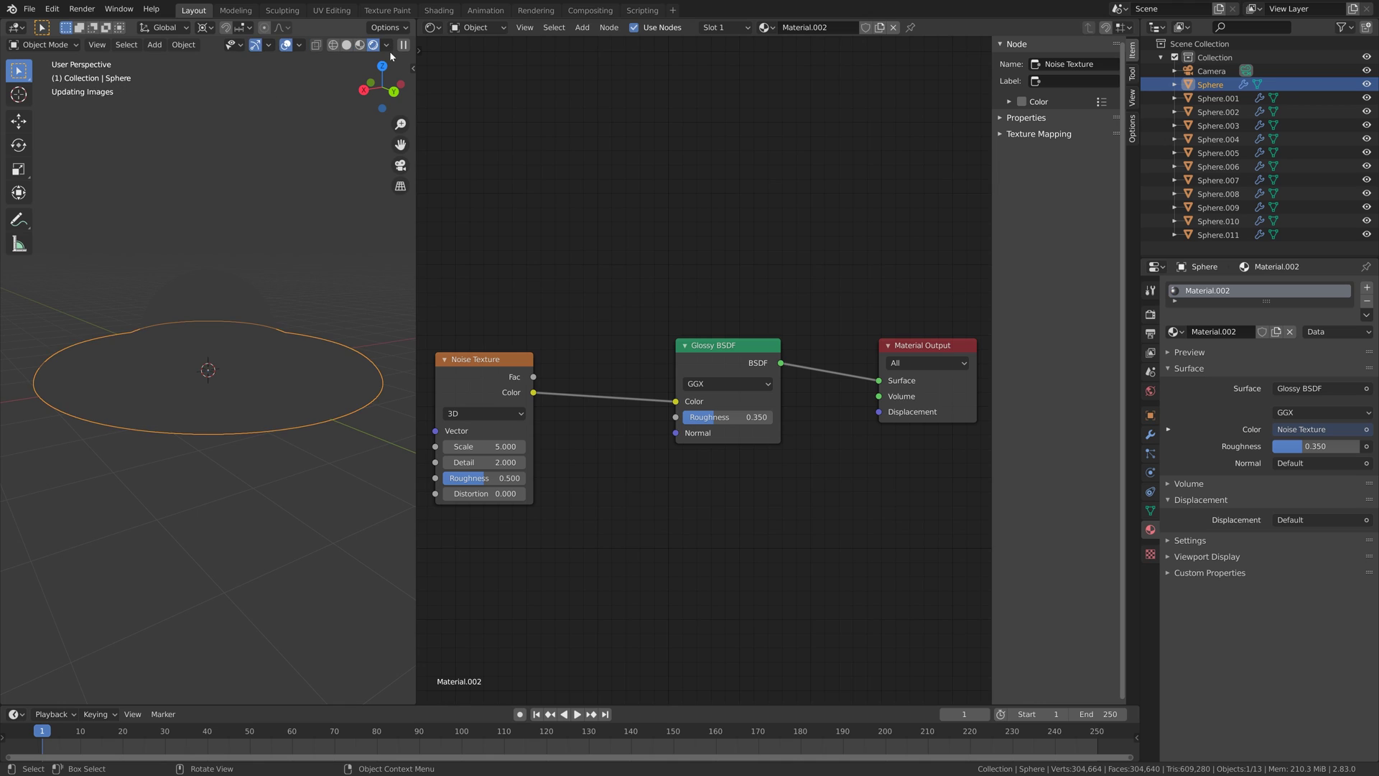
{"action": "left_click", "coordinate": [505, 494]}
{"action": "type", "text": "0.5"}
{"action": "key", "text": "Return"}
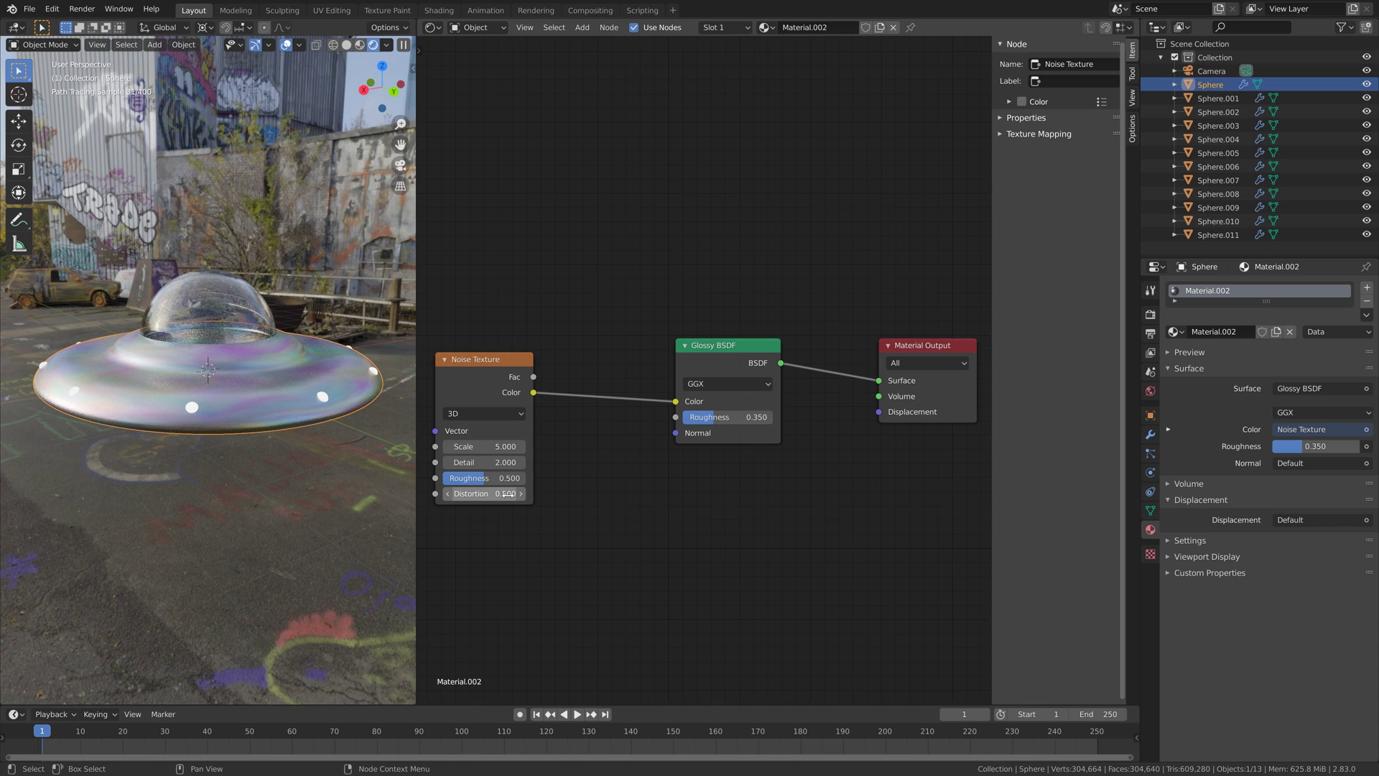
Step: Insert a ColorRamp node on the link between the Noise Texture and the Glossy BSDF
{"action": "key", "text": "shift+a"}
{"action": "left_click", "coordinate": [586, 451]}
{"action": "type", "text": "colo"}
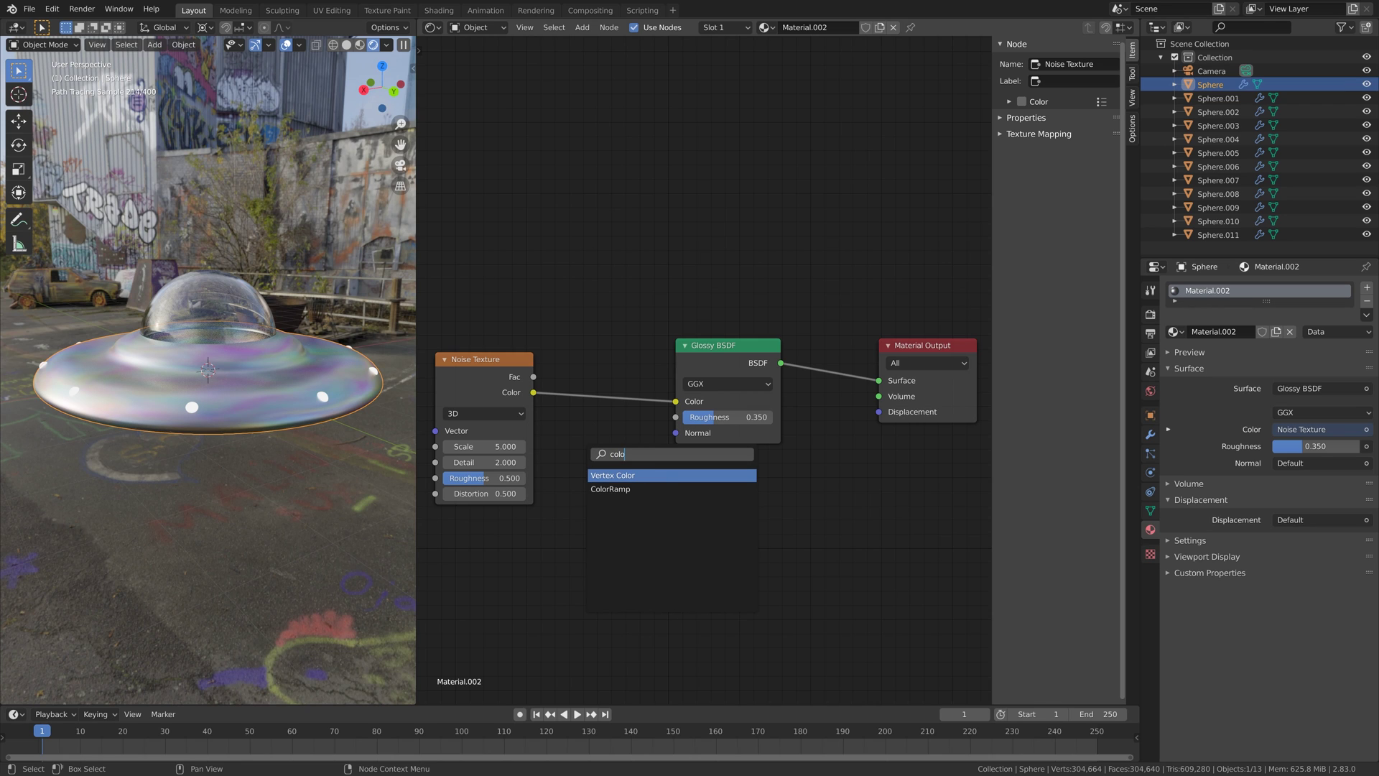
{"action": "key", "text": "Down"}
{"action": "key", "text": "Return"}
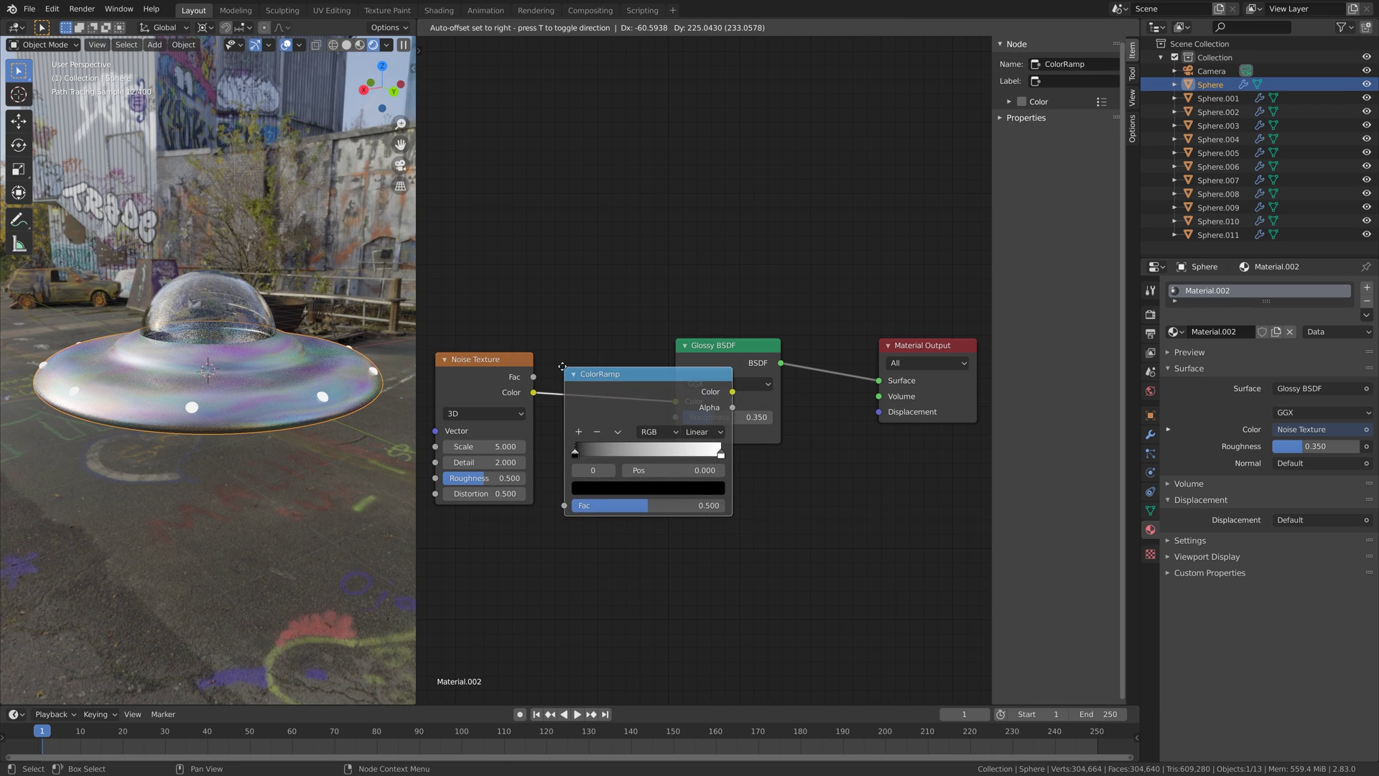
{"action": "left_click", "coordinate": [645, 373]}
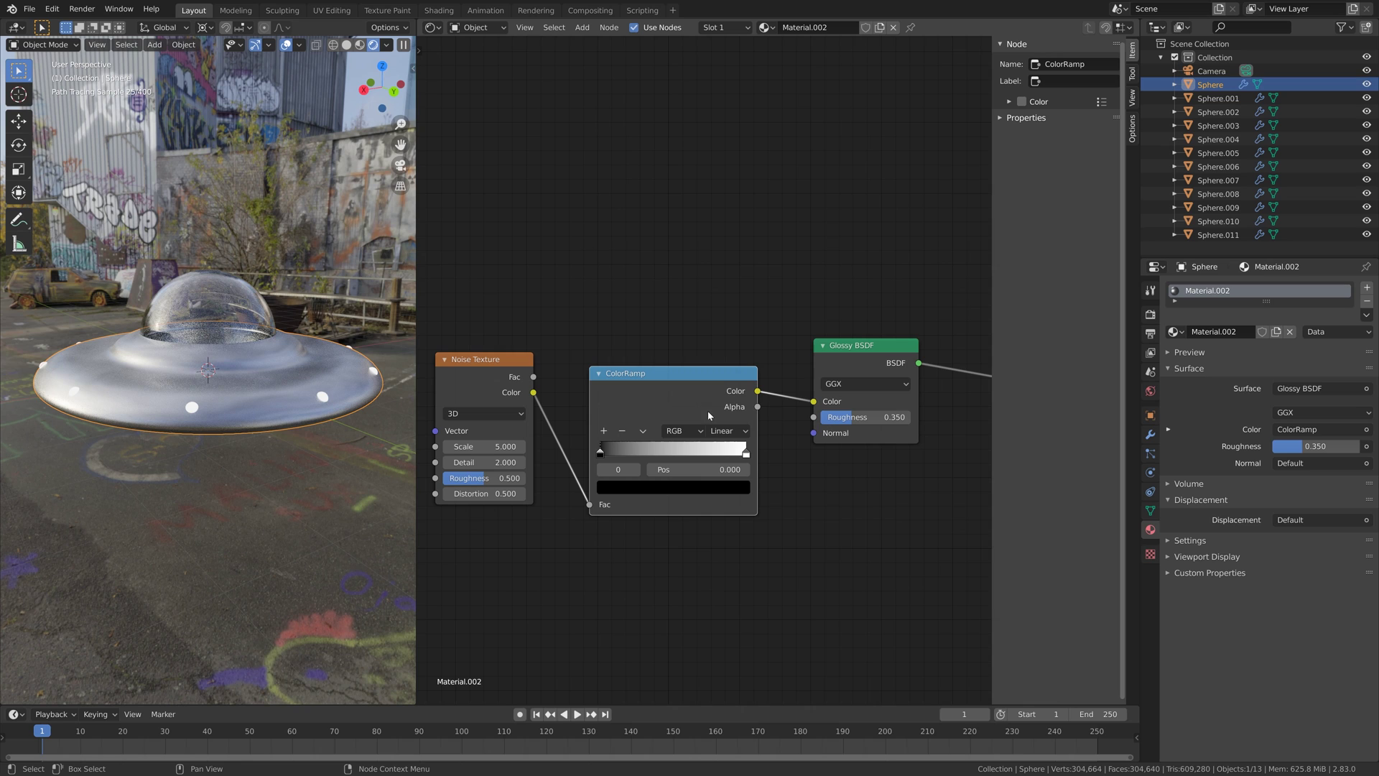
Step: Darken the ColorRamp's white stop to a grey with a value of about 0.39
{"action": "left_click", "coordinate": [747, 452]}
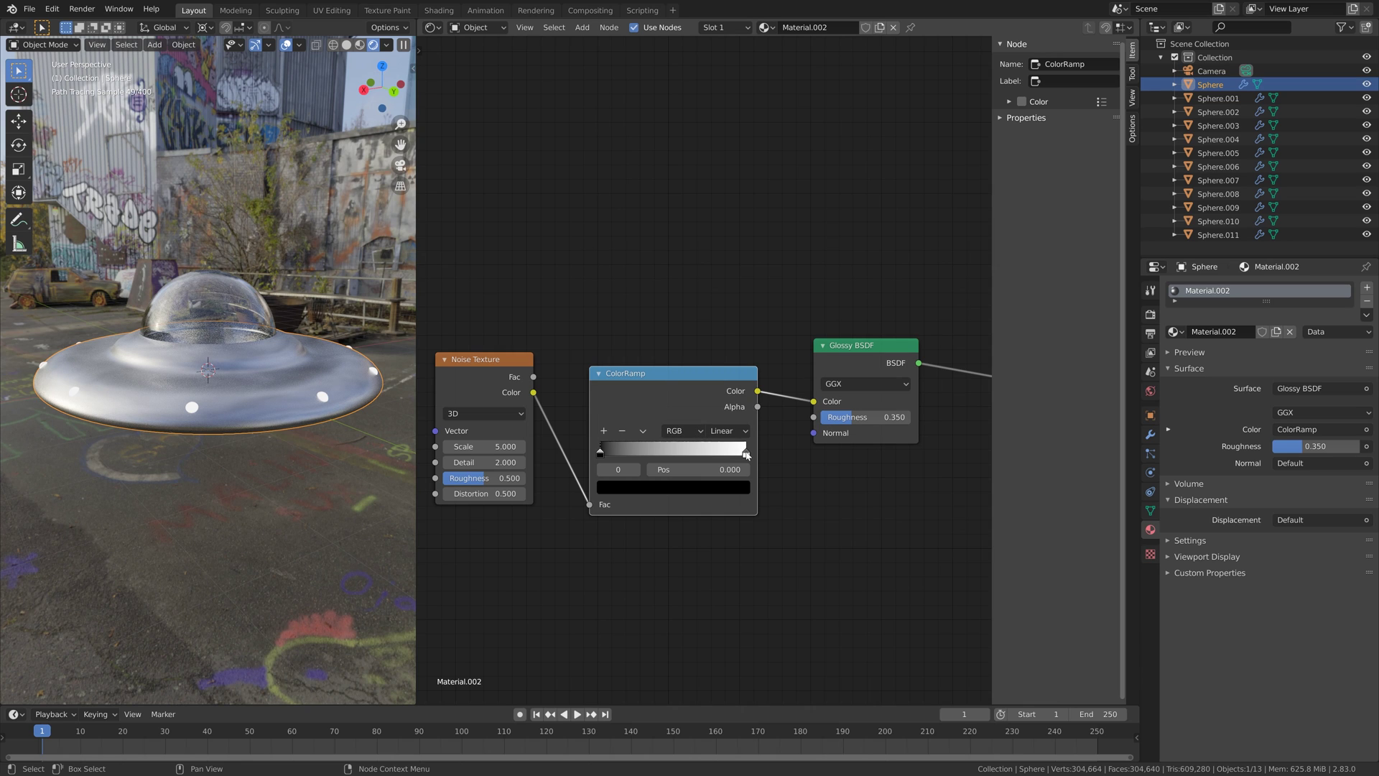
{"action": "left_click", "coordinate": [704, 489]}
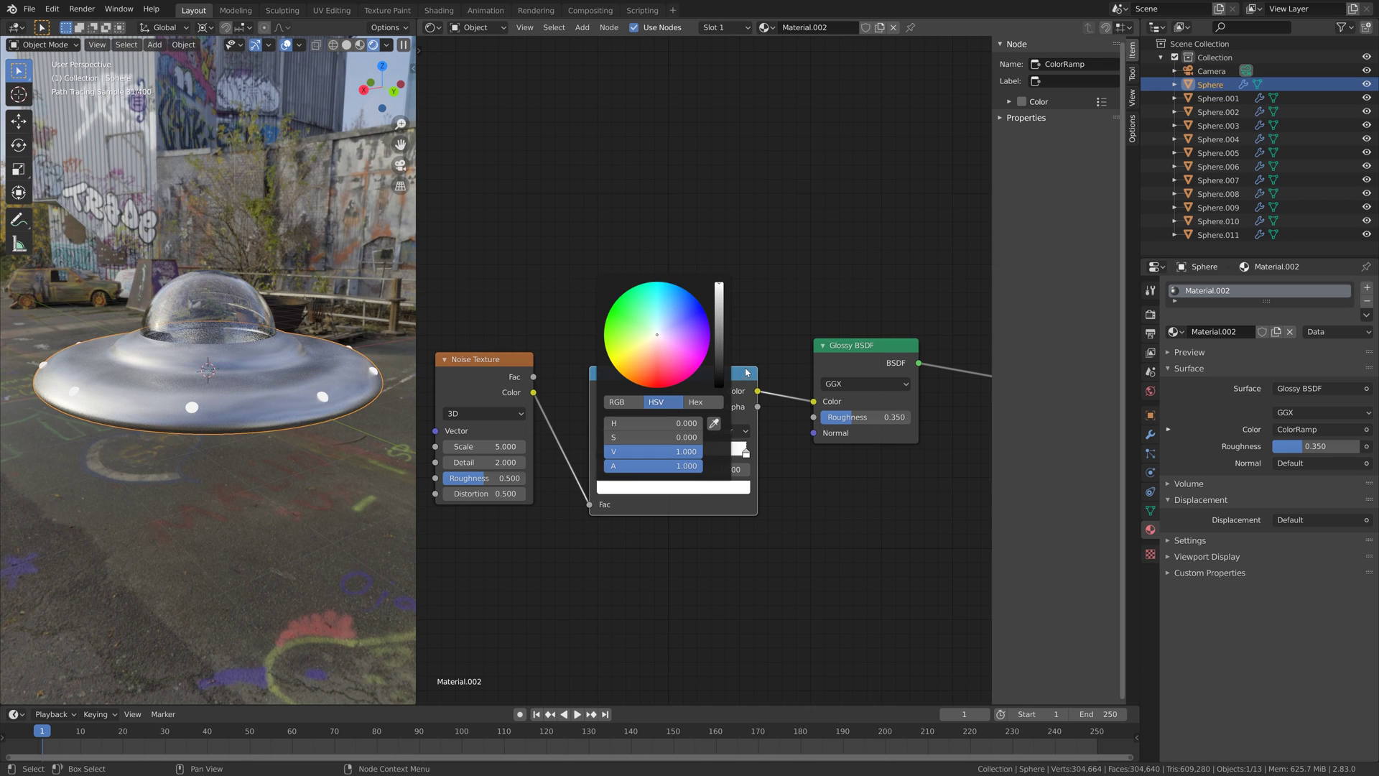
{"action": "left_click_drag", "start_coordinate": [686, 451], "coordinate": [652, 451]}
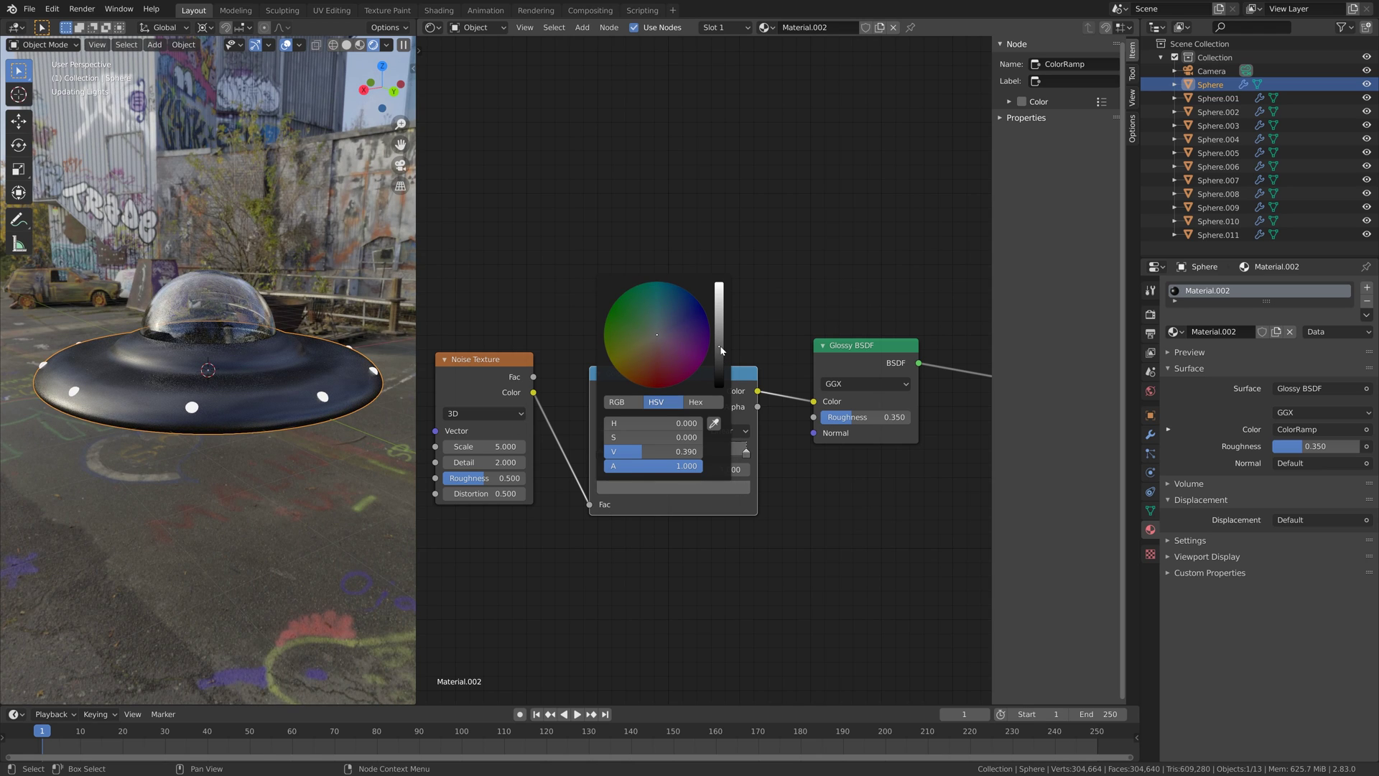
{"action": "left_click", "coordinate": [721, 350]}
{"action": "scroll", "coordinate": [246, 409], "scroll_direction": "up", "scroll_amount": 3}
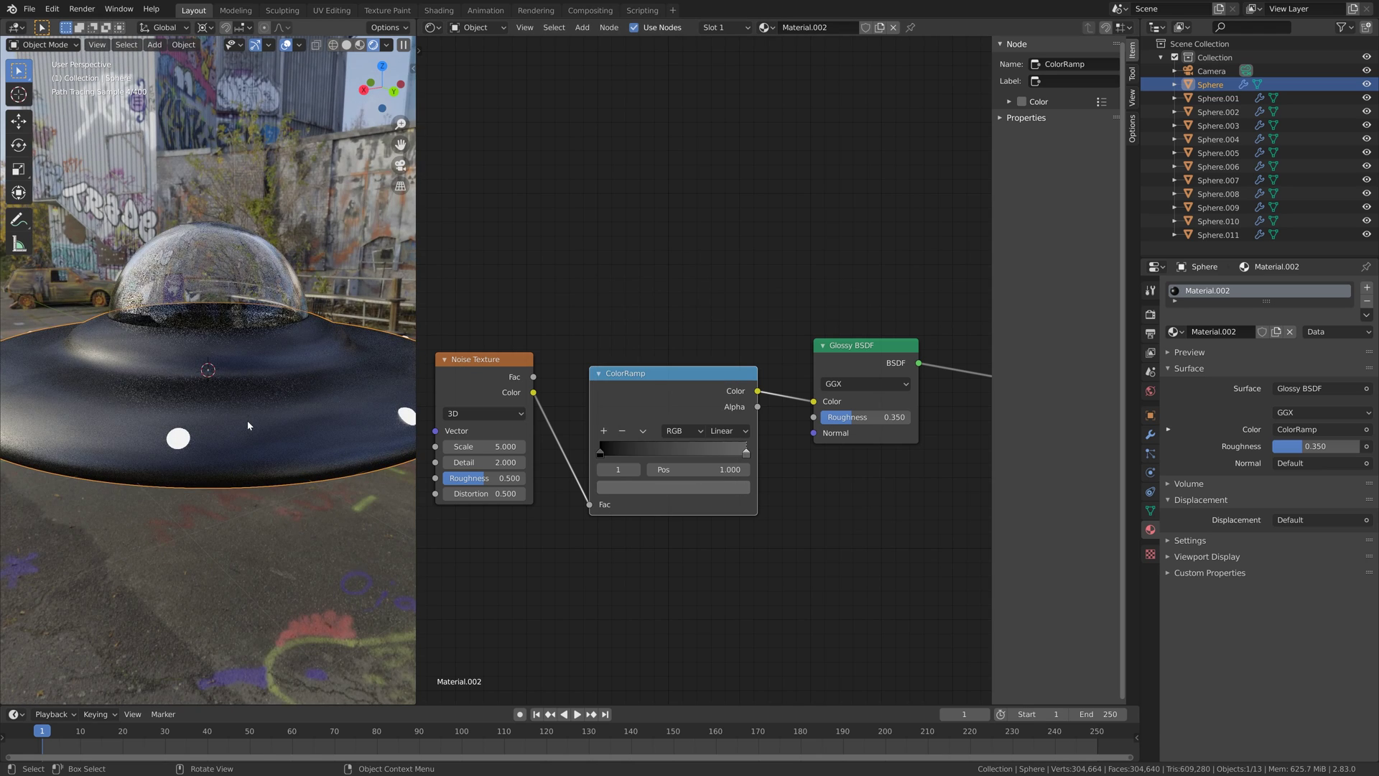
Step: Lighten the ColorRamp's black stop to a very dark grey
{"action": "left_click", "coordinate": [602, 454]}
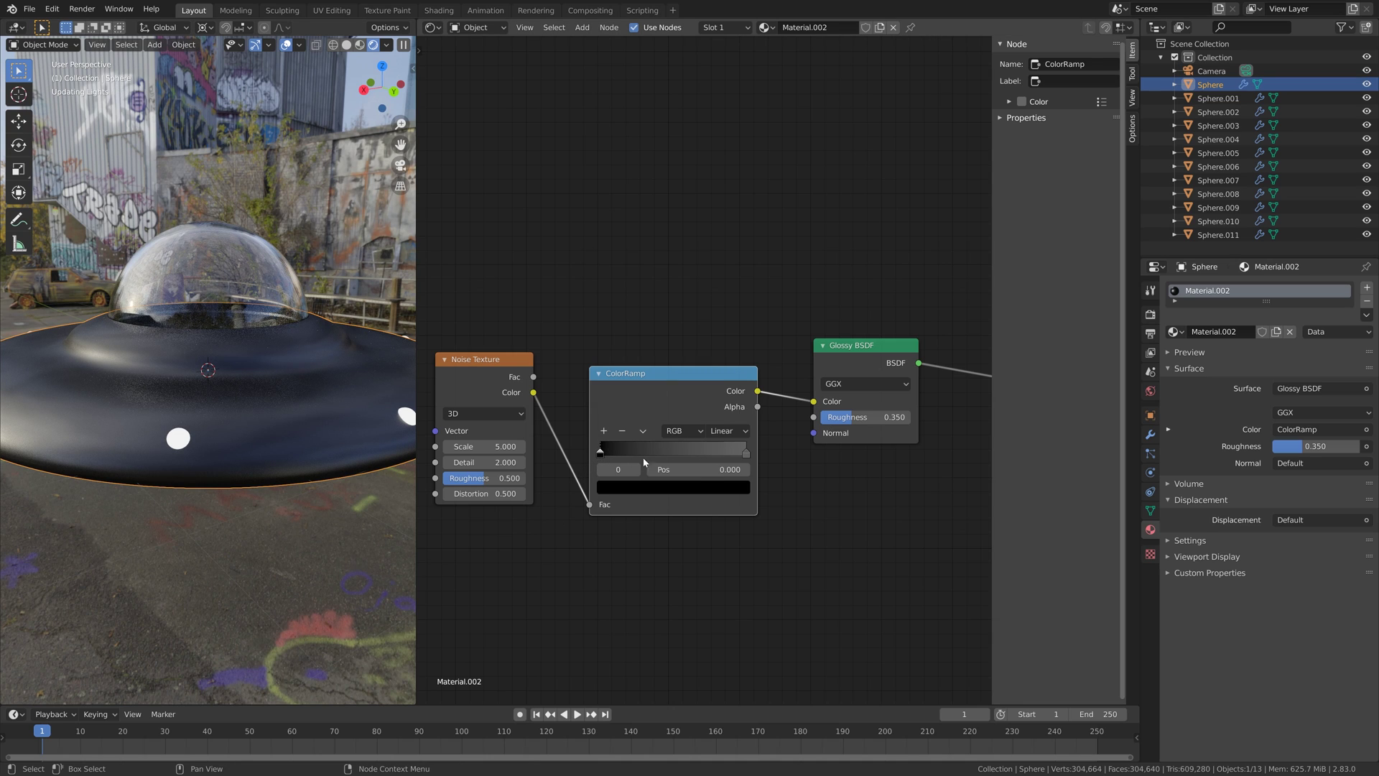
{"action": "left_click", "coordinate": [647, 487]}
{"action": "left_click", "coordinate": [720, 373]}
{"action": "left_click", "coordinate": [719, 372]}
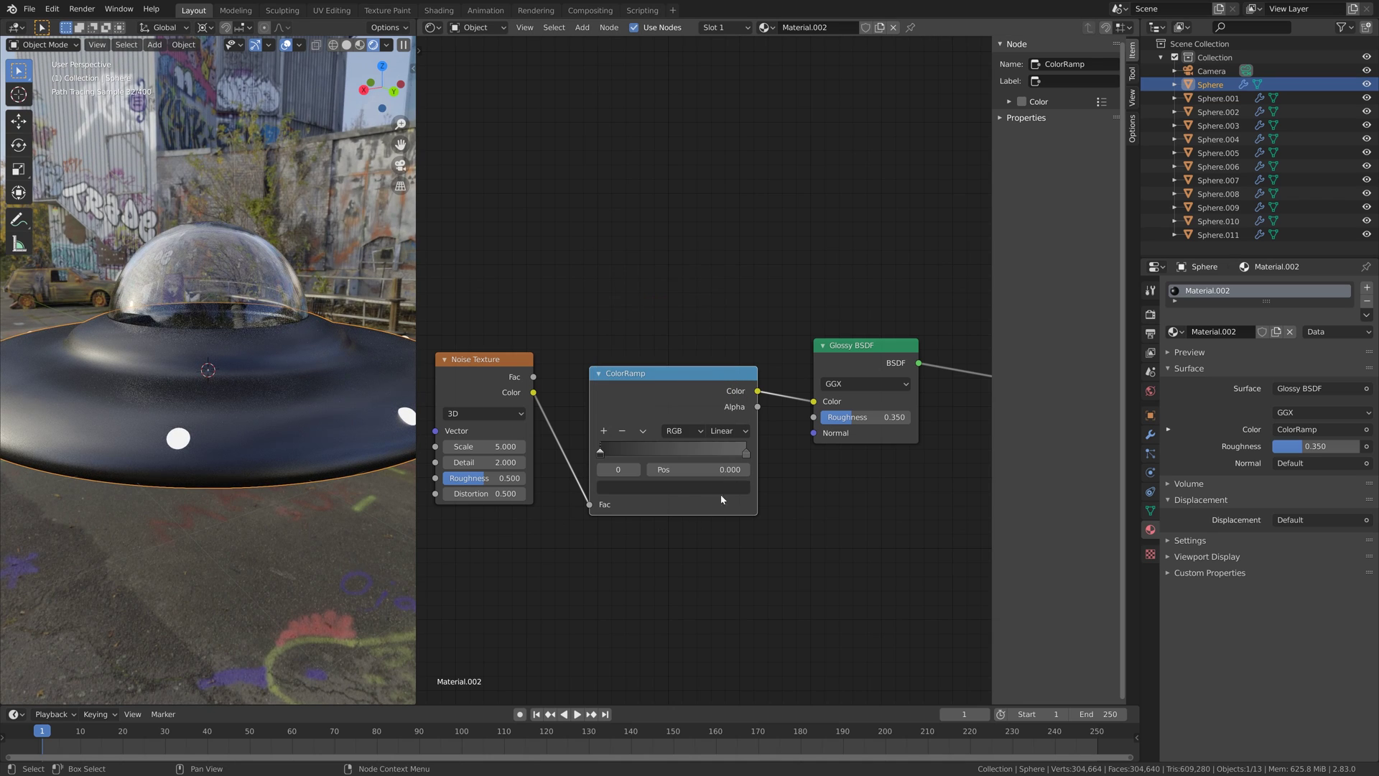
{"action": "mouse_move", "coordinate": [721, 373]}
{"action": "left_mouse_down"}
{"action": "mouse_move", "coordinate": [721, 309]}
{"action": "mouse_move", "coordinate": [722, 353]}
{"action": "left_mouse_up"}
{"action": "scroll", "coordinate": [247, 349], "scroll_direction": "down", "scroll_amount": 4}
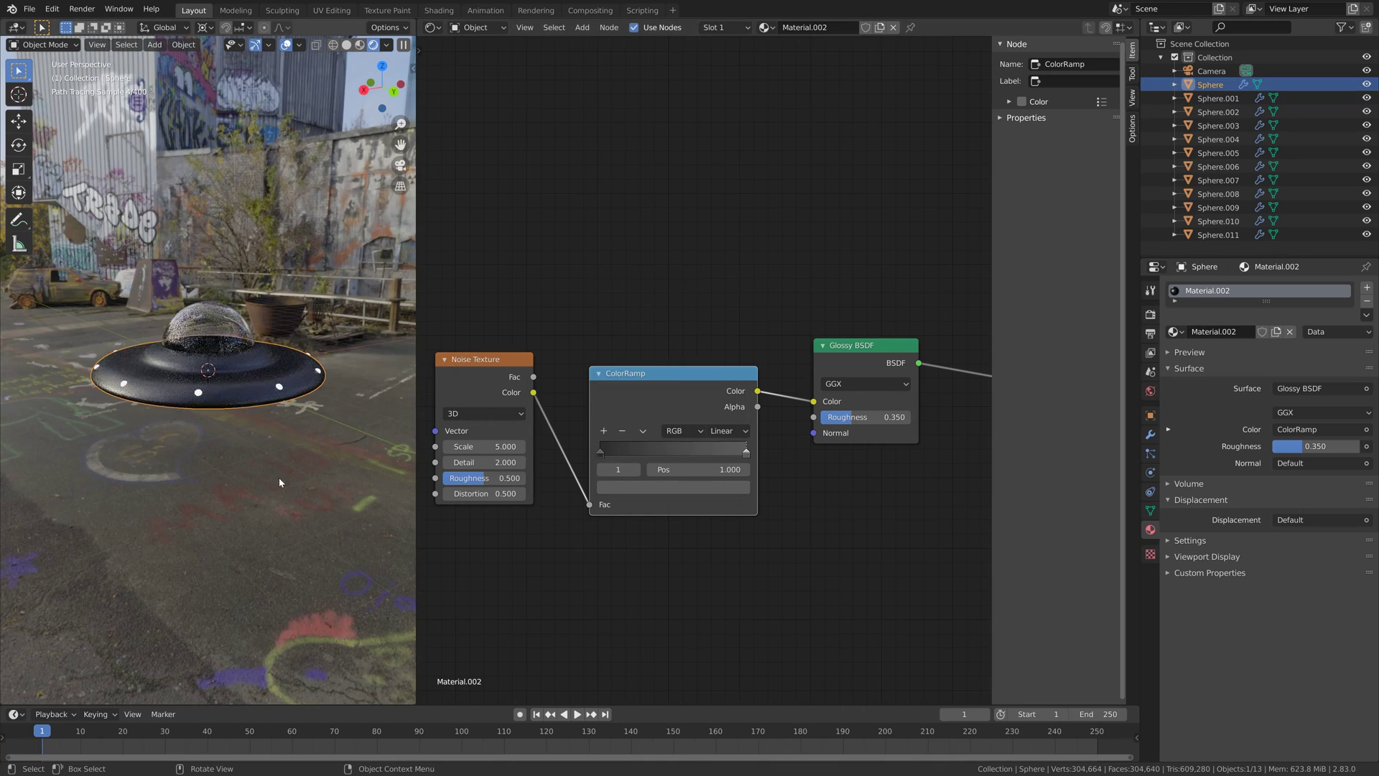
Step: Try the ColorRamp's lighter stop at position 0.364 and a Noise Texture scale of 10
{"action": "left_click", "coordinate": [744, 455]}
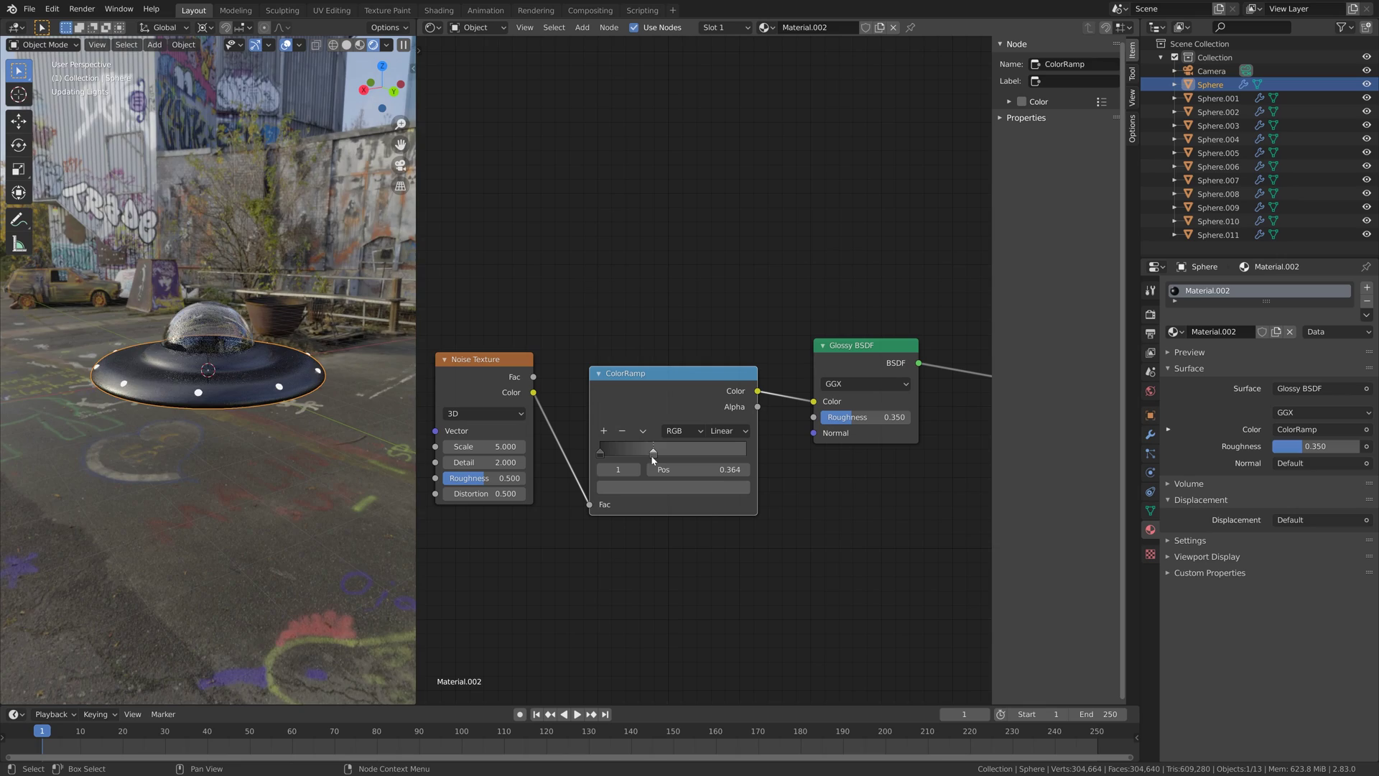
{"action": "scroll", "coordinate": [215, 373], "scroll_direction": "up", "scroll_amount": 5}
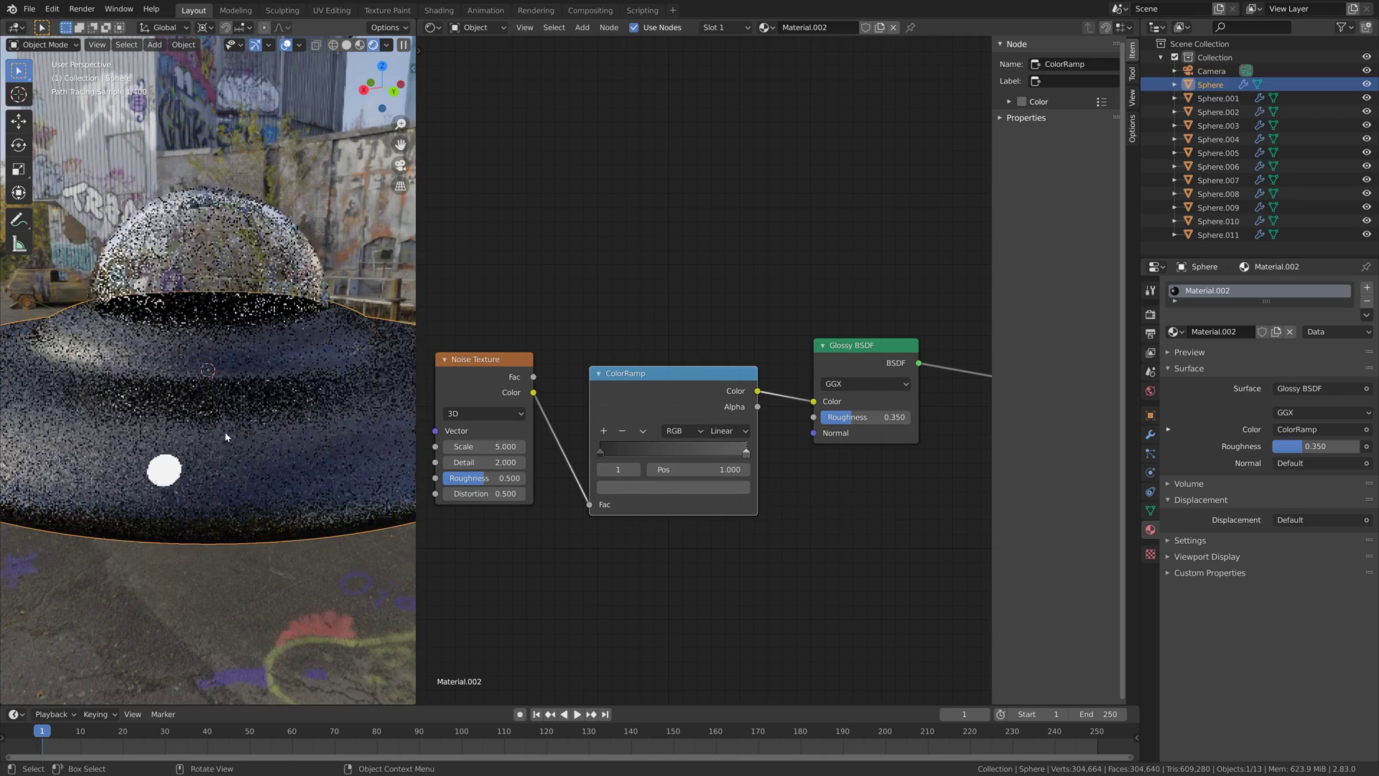
{"action": "mouse_move", "coordinate": [489, 446]}
{"action": "left_mouse_down"}
{"action": "mouse_move", "coordinate": [505, 446]}
{"action": "mouse_move", "coordinate": [489, 446]}
{"action": "left_mouse_up"}
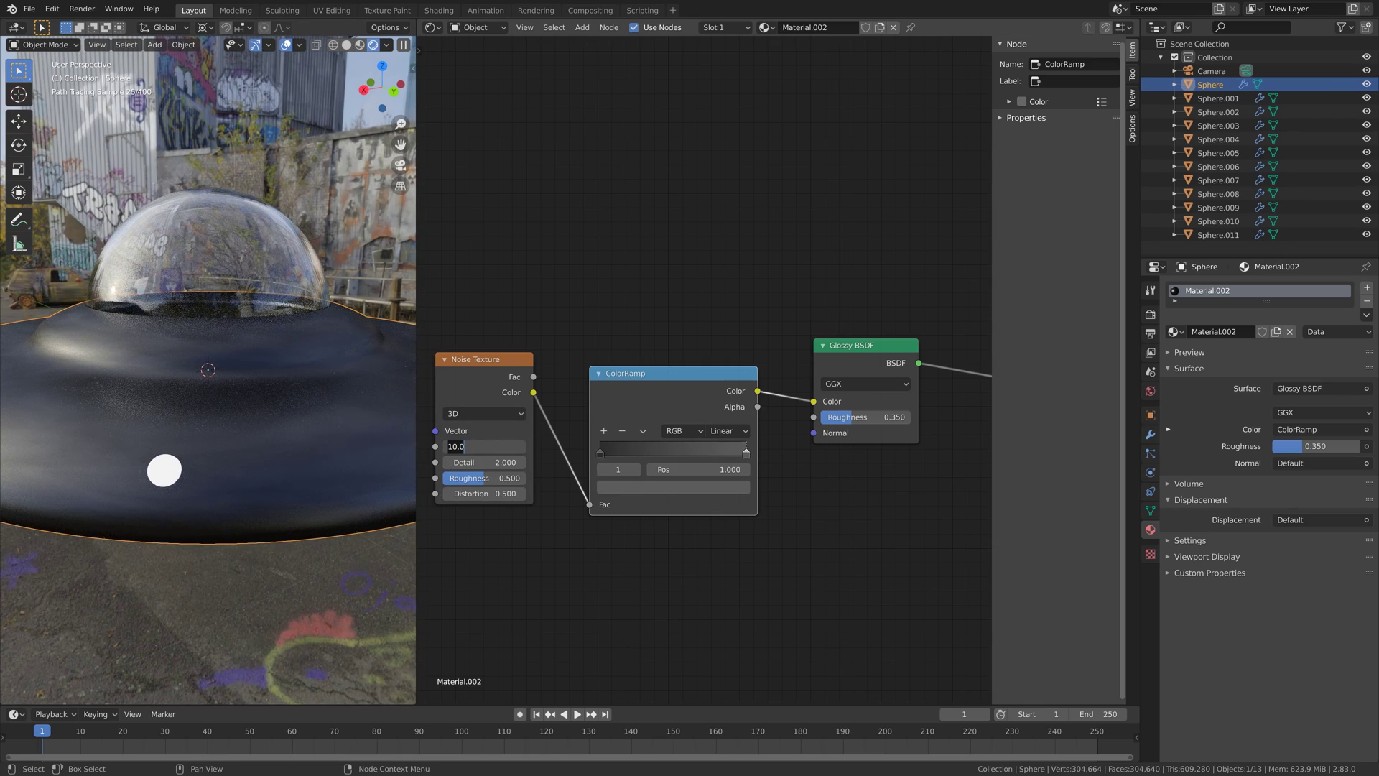
{"action": "scroll", "coordinate": [346, 425], "scroll_direction": "down", "scroll_amount": 4}
{"action": "scroll", "coordinate": [320, 486], "scroll_direction": "up", "scroll_amount": 4}
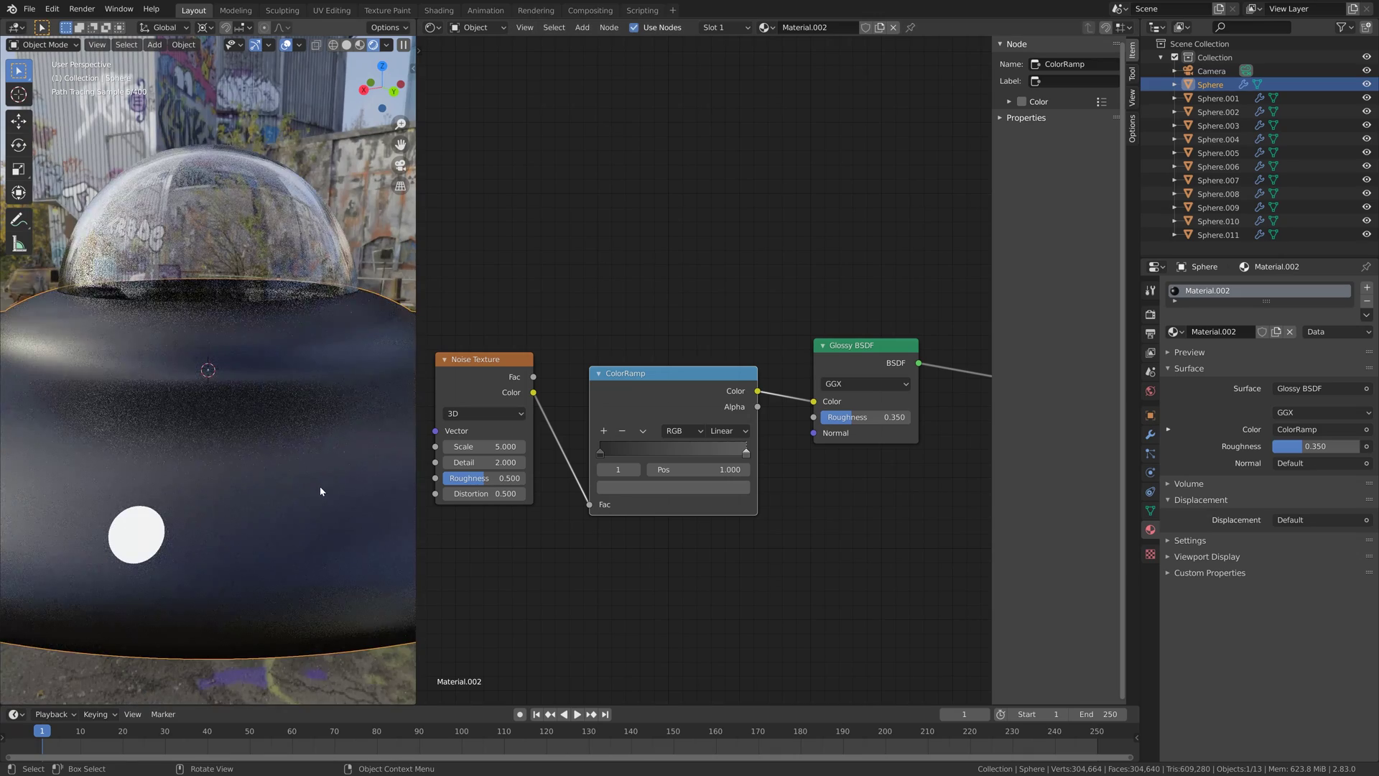
{"action": "scroll", "coordinate": [321, 486], "scroll_direction": "down", "scroll_amount": 4}
Step: Readjust the ColorRamp's lighter stop at position 1.000 to a grey with a value of 0.380
{"action": "left_click", "coordinate": [718, 488]}
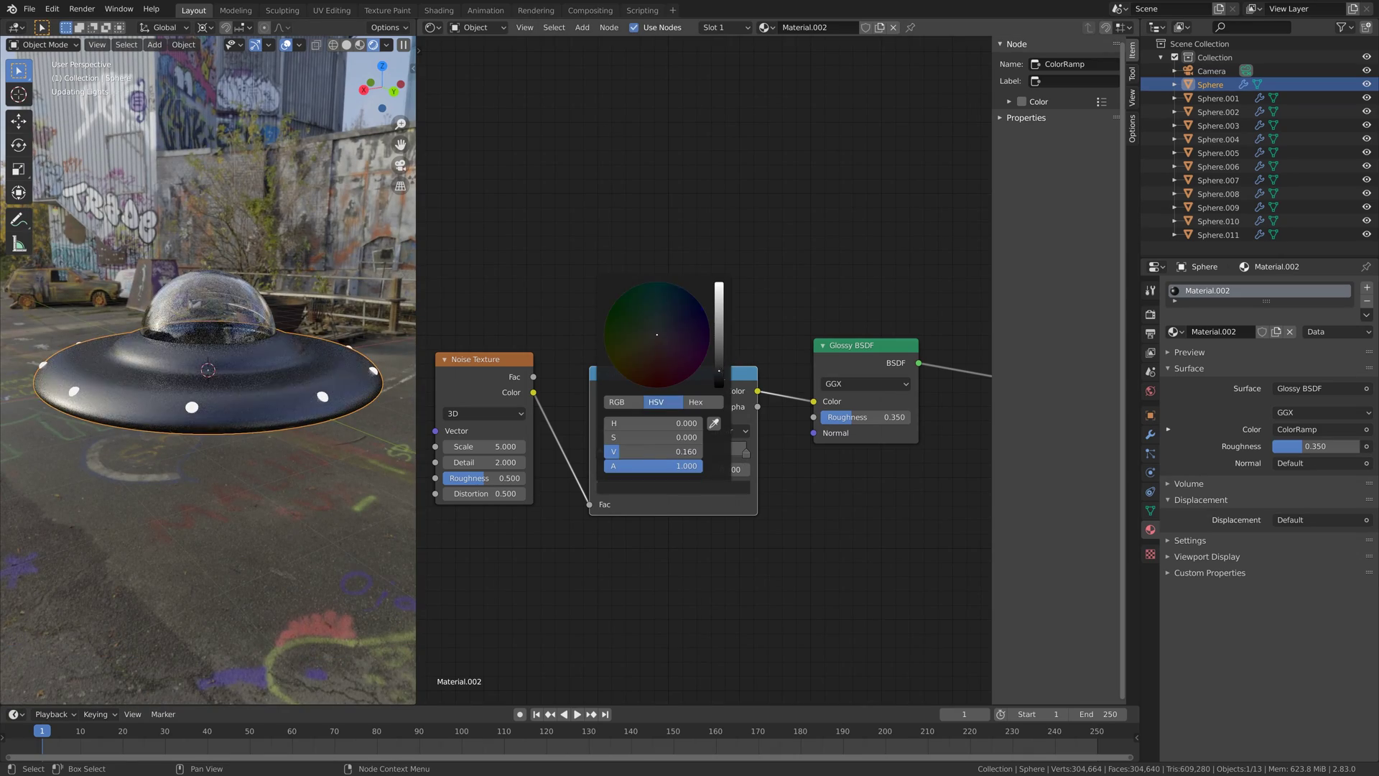
{"action": "left_click", "coordinate": [718, 488]}
{"action": "left_click_drag", "start_coordinate": [719, 347], "coordinate": [719, 388]}
{"action": "left_click", "coordinate": [659, 328]}
{"action": "left_click", "coordinate": [719, 347]}
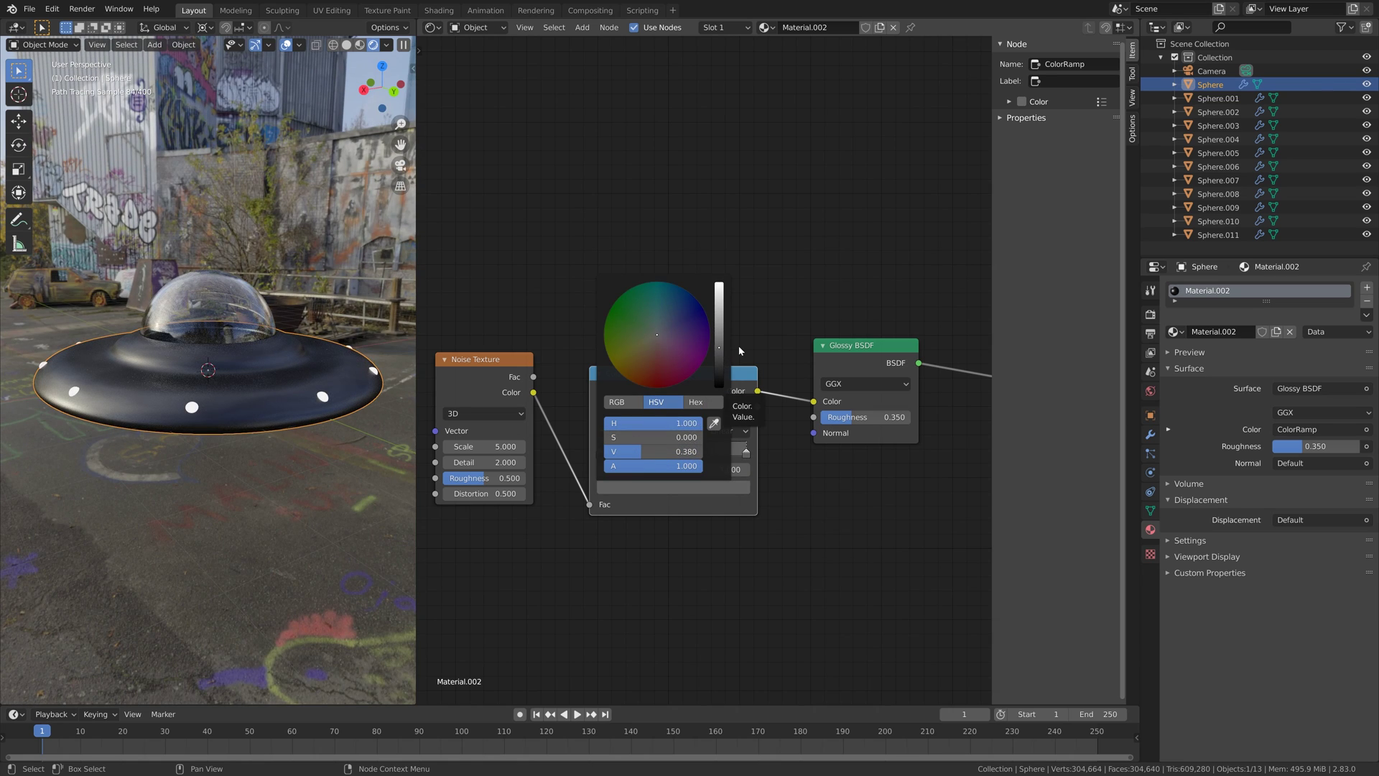
{"action": "scroll", "coordinate": [222, 468], "scroll_direction": "up", "scroll_amount": 3}
{"action": "scroll", "coordinate": [218, 461], "scroll_direction": "down", "scroll_amount": 3}
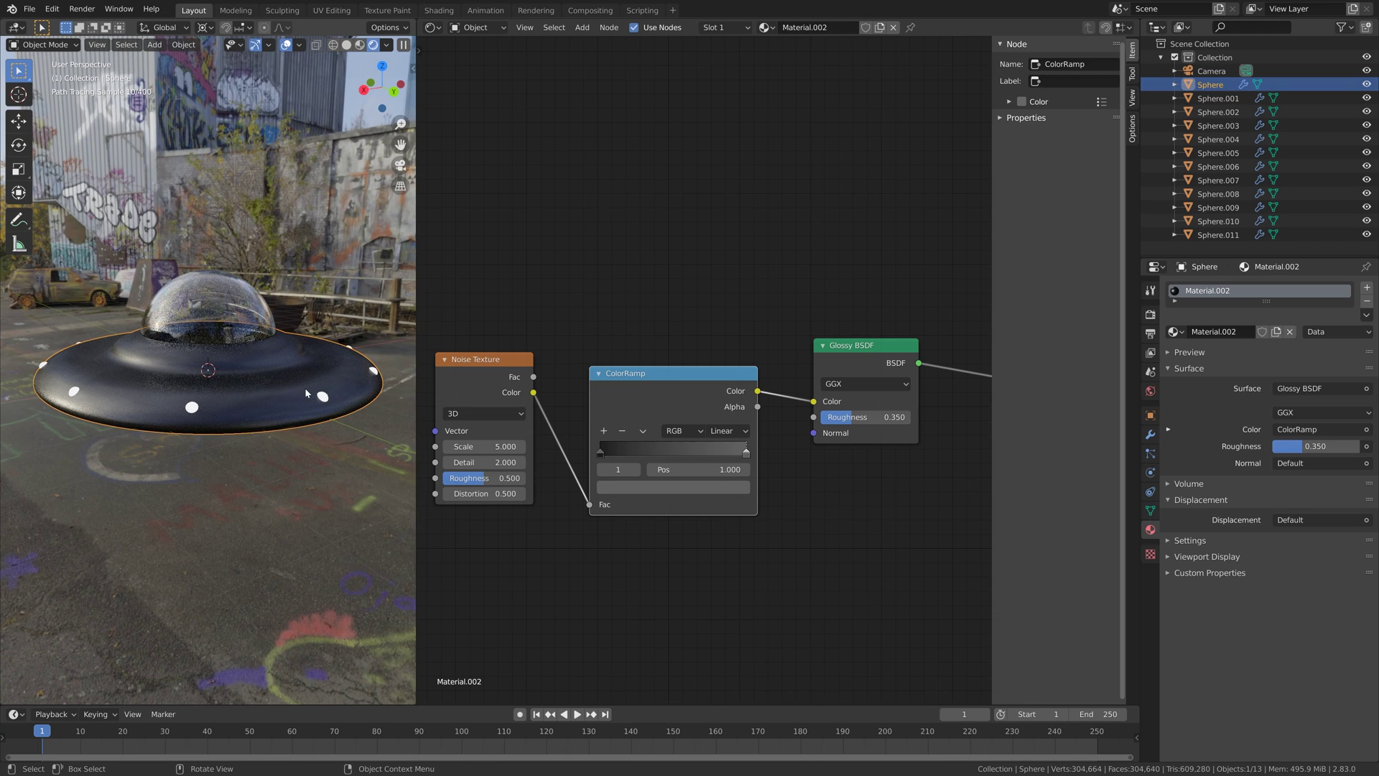
Step: Enable a transparent film background in the Cycles render settings
{"action": "left_click", "coordinate": [1150, 314]}
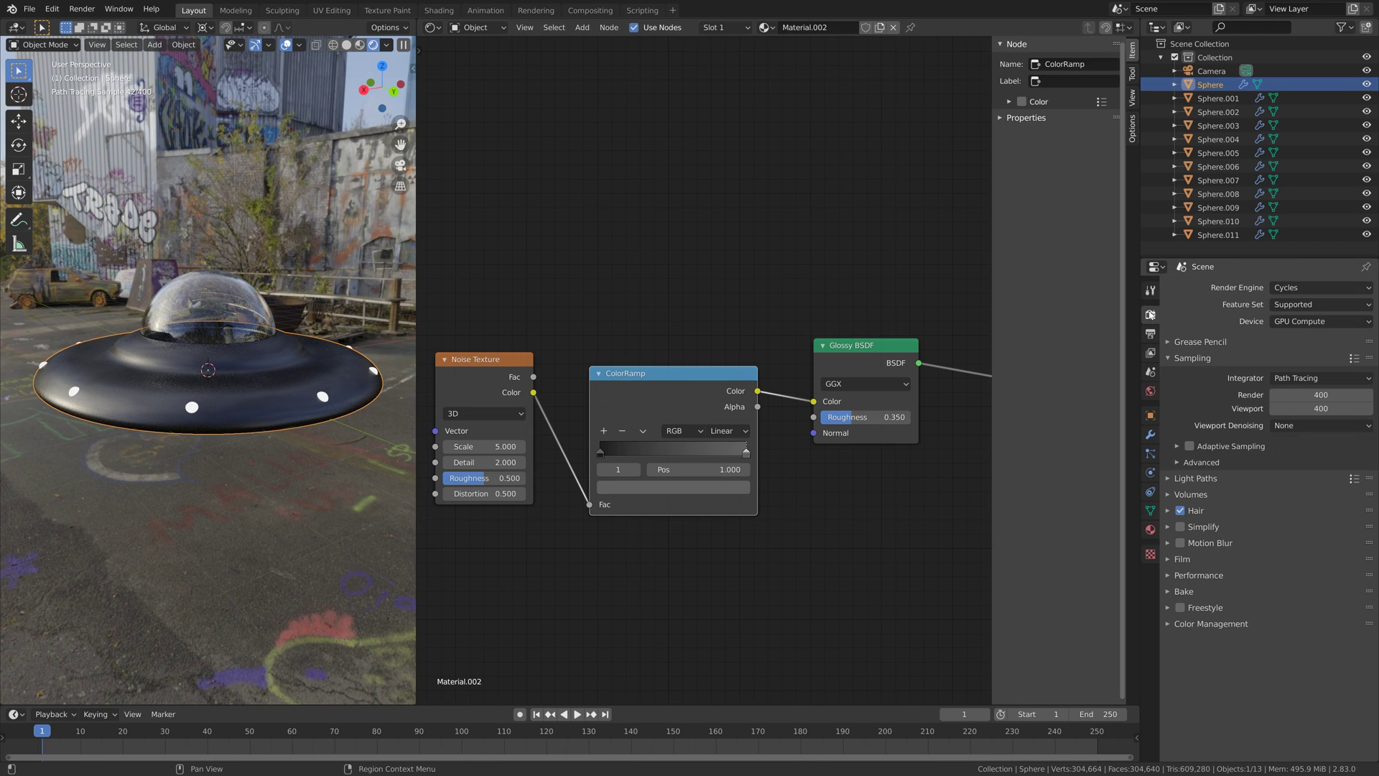
{"action": "left_click", "coordinate": [1183, 559]}
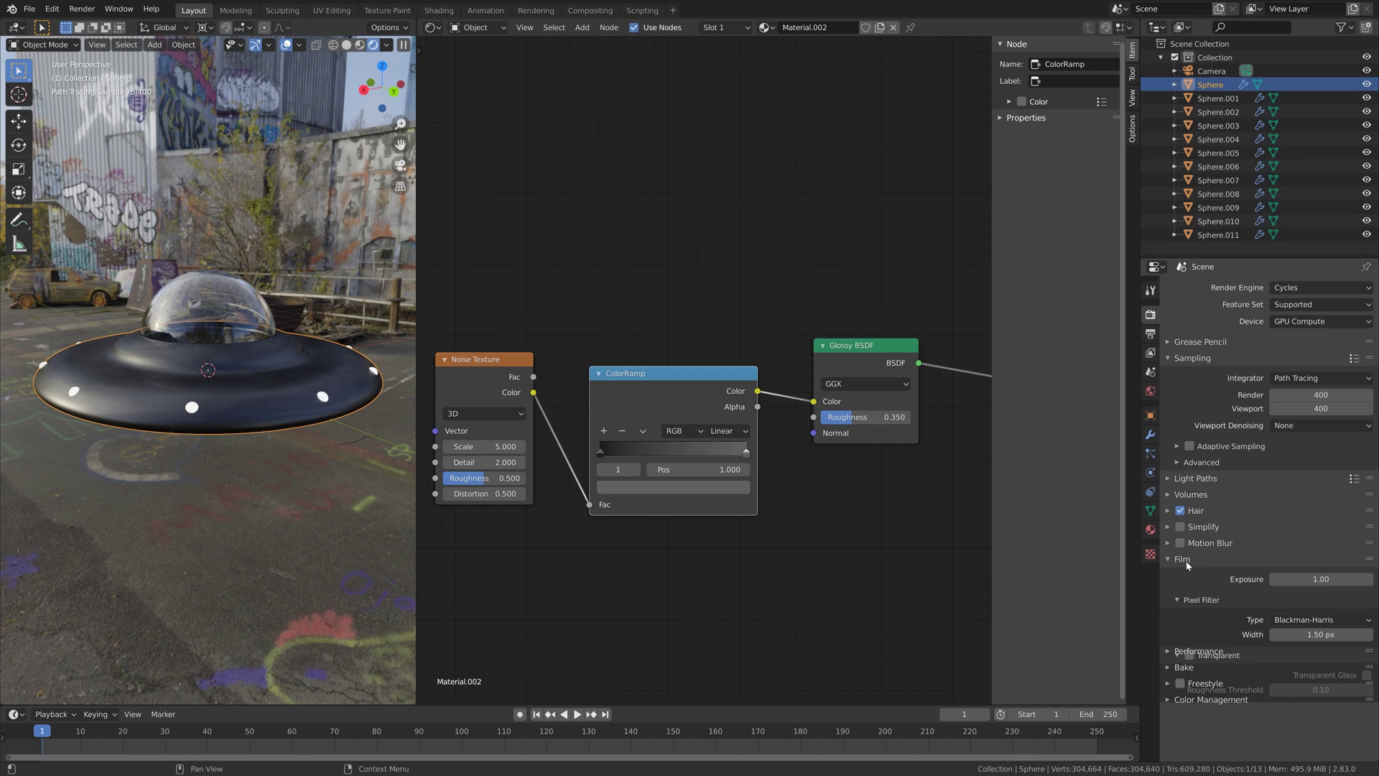
{"action": "left_click", "coordinate": [1190, 656]}
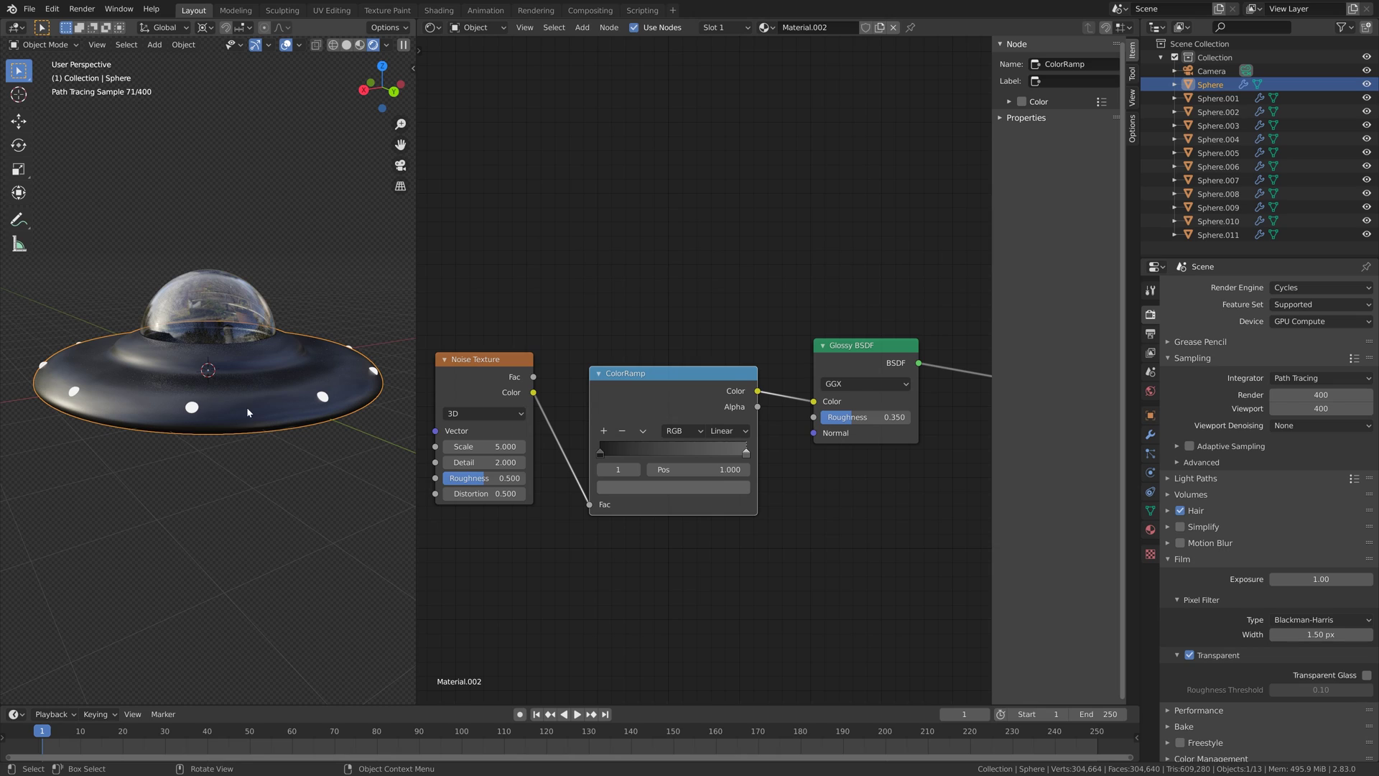
Step: Set the Glossy BSDF's roughness to 0.280
{"action": "scroll", "coordinate": [213, 399], "scroll_direction": "up", "scroll_amount": 5}
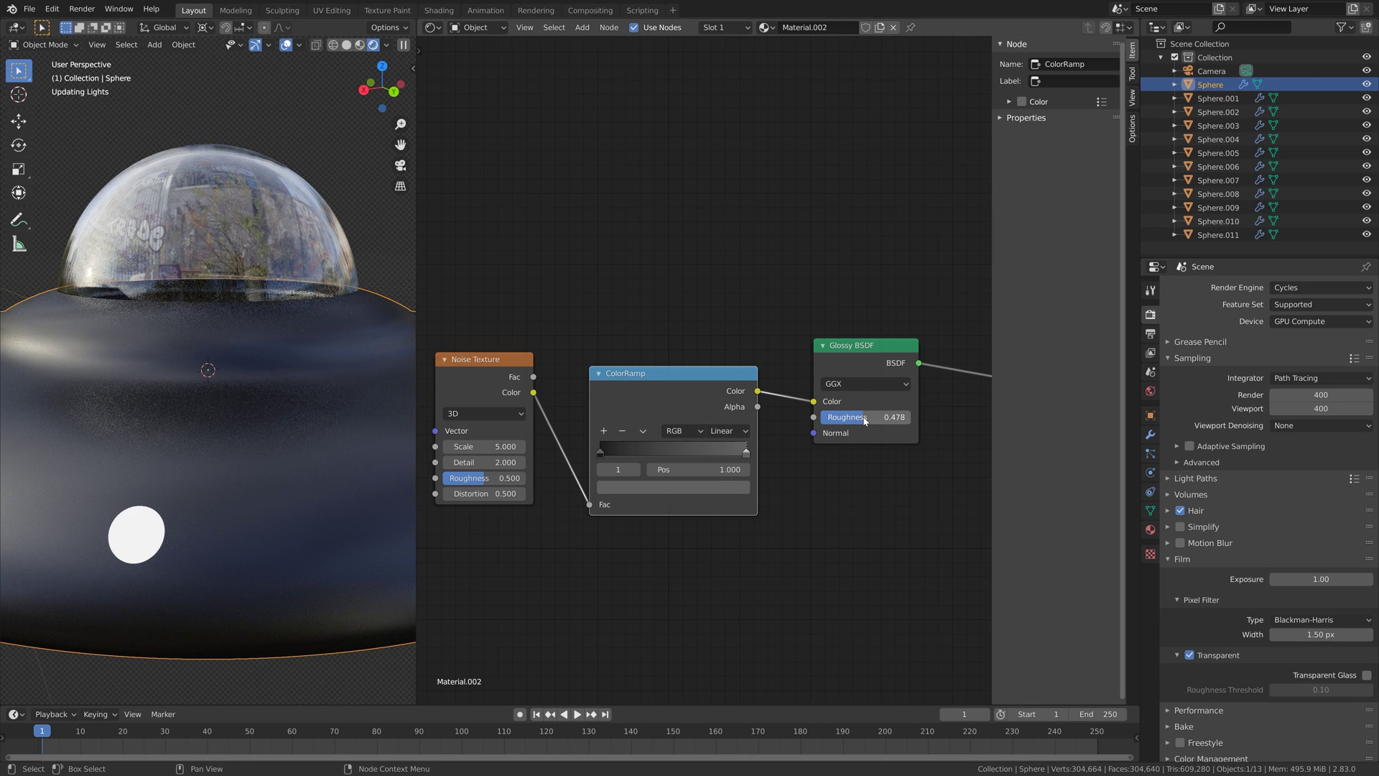
{"action": "left_click_drag", "start_coordinate": [858, 417], "coordinate": [847, 421]}
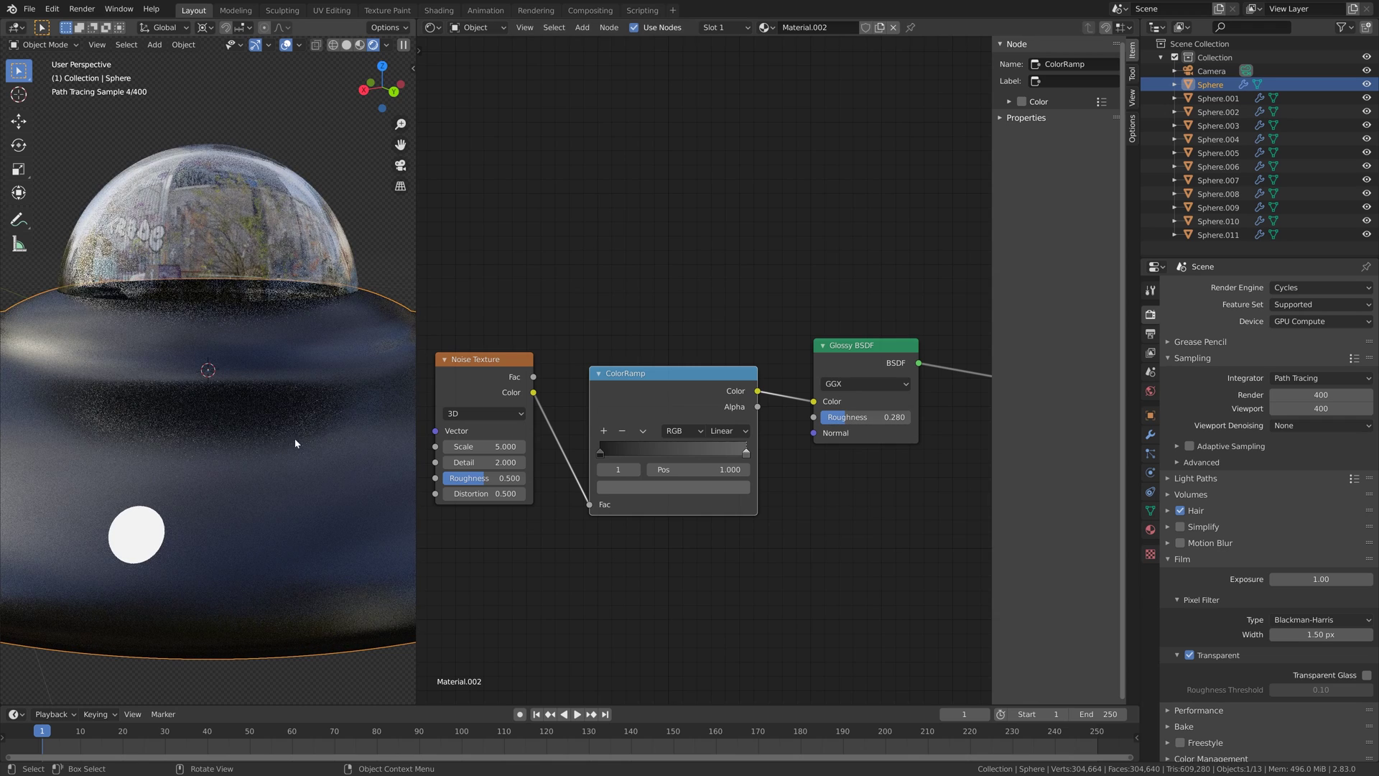
{"action": "scroll", "coordinate": [303, 447], "scroll_direction": "down", "scroll_amount": 5}
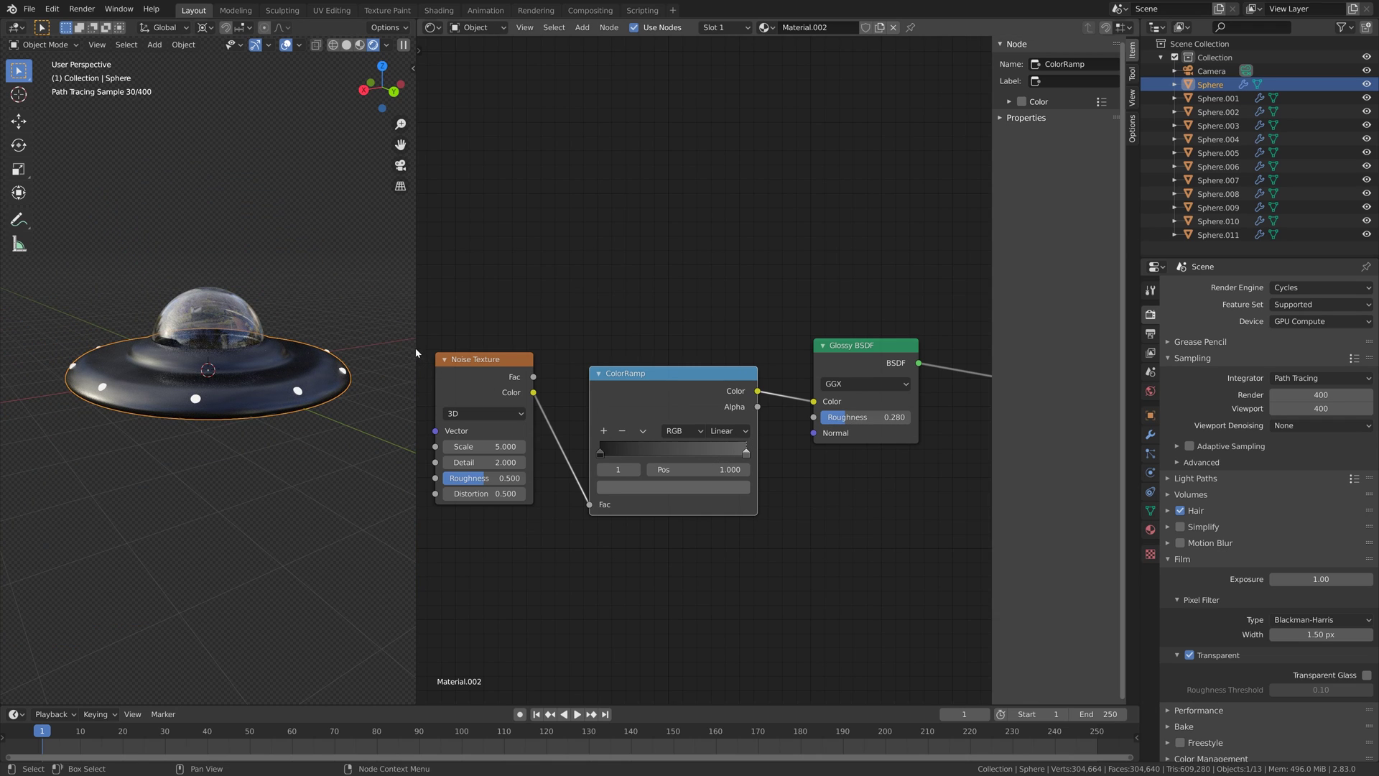
Step: Widen the 3D viewport beside the Shader Editor and set the Glossy BSDF's roughness to 0.424
{"action": "left_click_drag", "start_coordinate": [416, 325], "coordinate": [646, 324]}
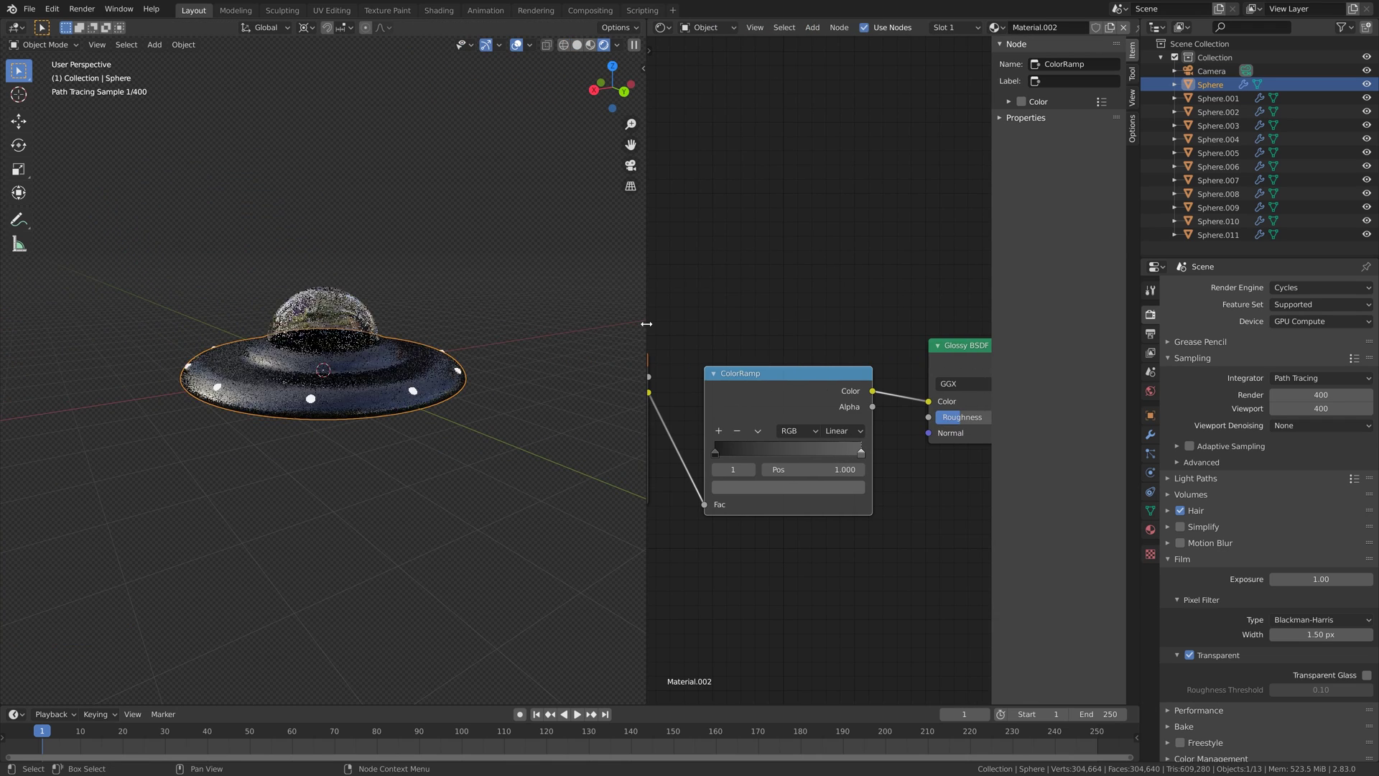
{"action": "middle_click_drag", "start_coordinate": [869, 325], "coordinate": [733, 329]}
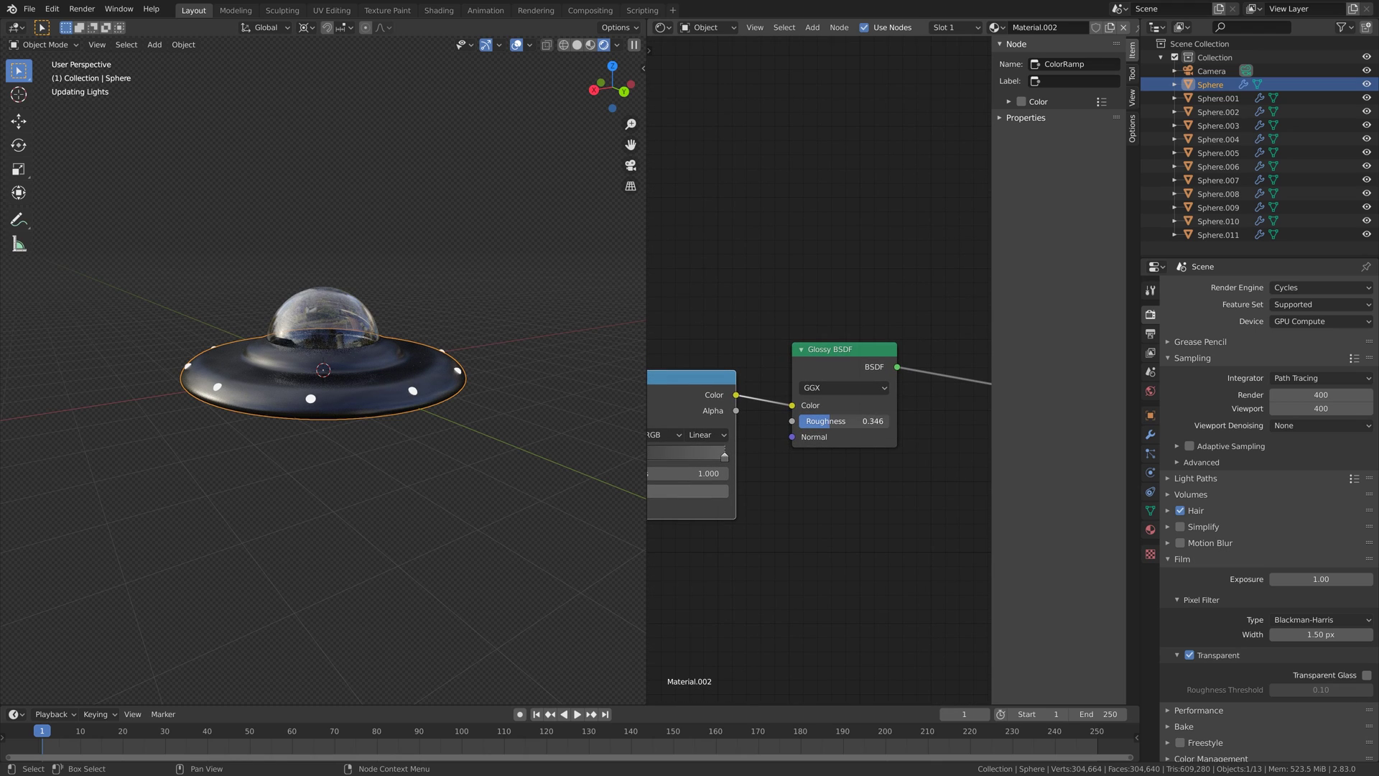
{"action": "mouse_move", "coordinate": [832, 421]}
{"action": "left_mouse_down"}
{"action": "mouse_move", "coordinate": [866, 424]}
{"action": "mouse_move", "coordinate": [838, 425]}
{"action": "left_mouse_up"}
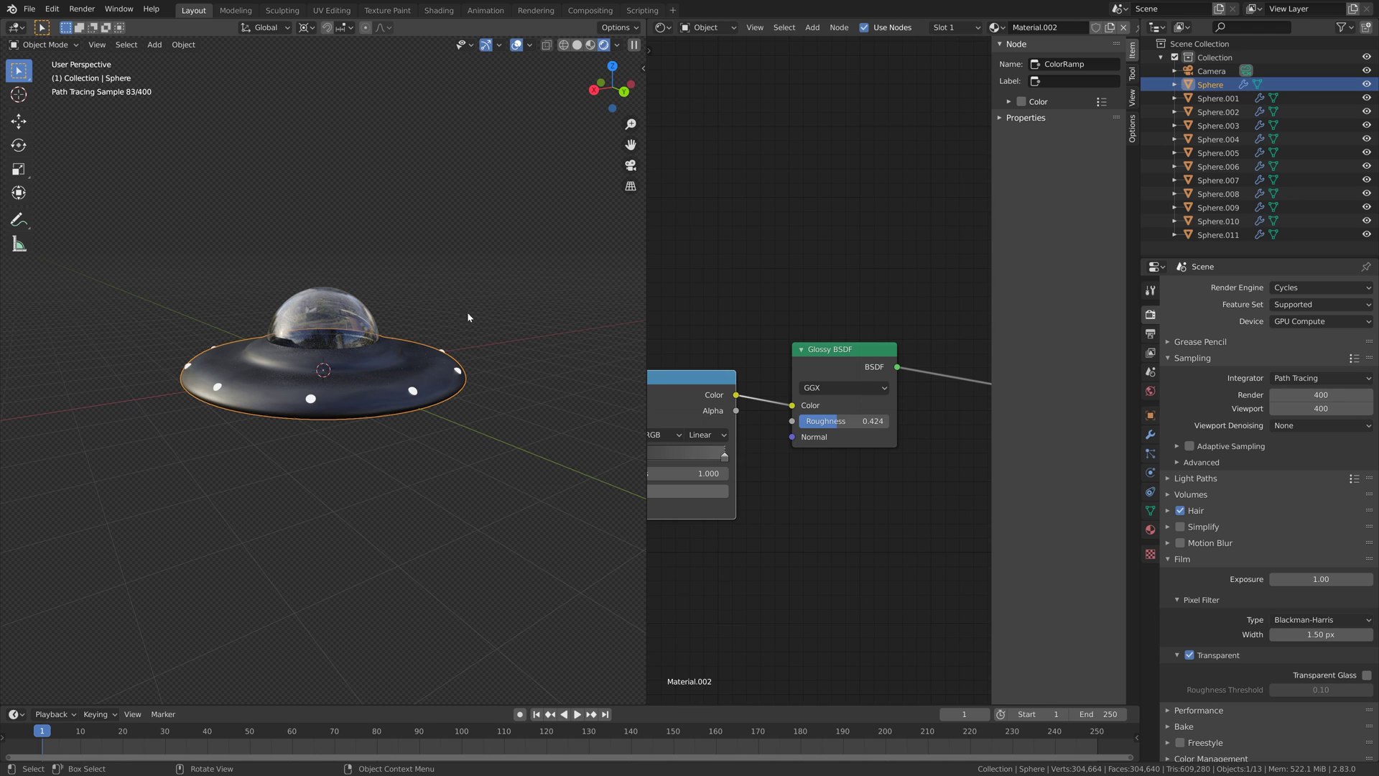
{"action": "scroll", "coordinate": [371, 381], "scroll_direction": "up", "scroll_amount": 3}
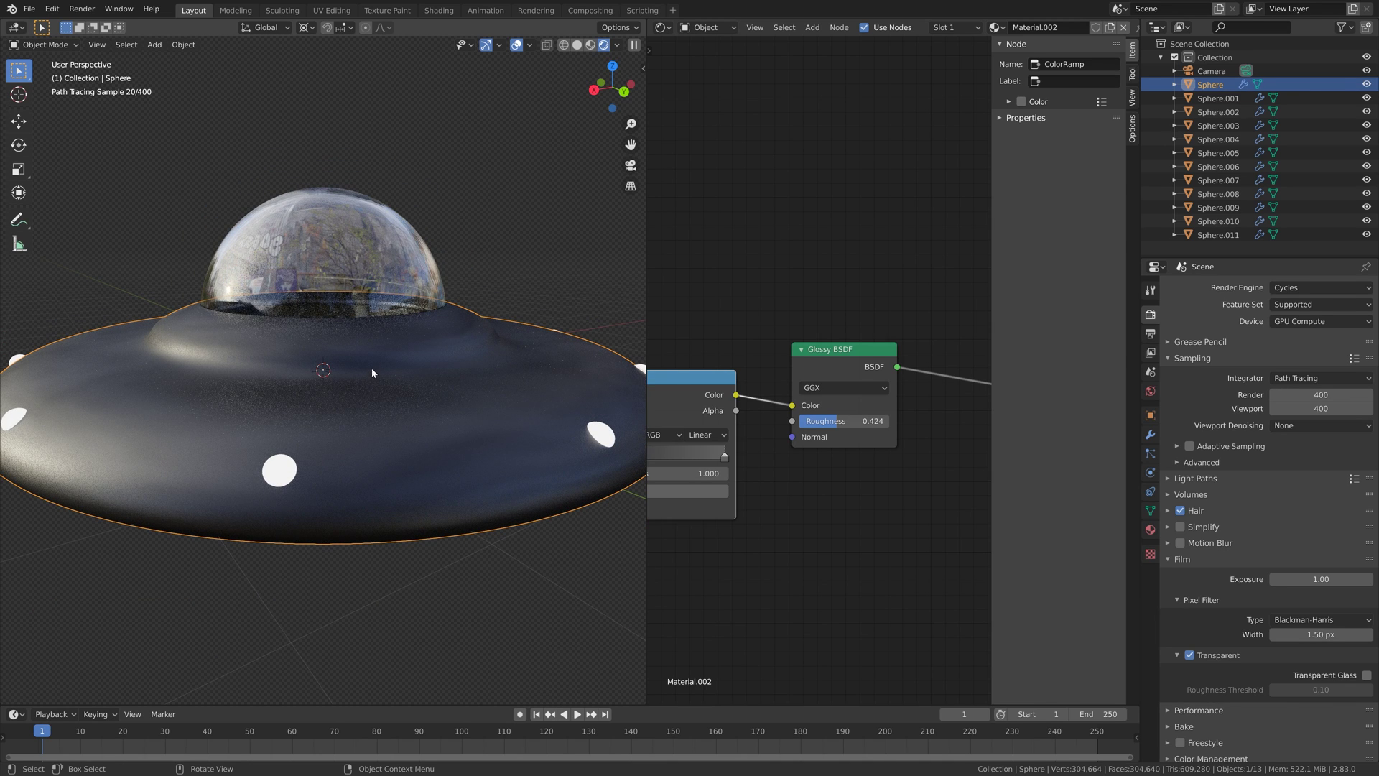
Step: In solid shading, enter Edit Mode on the saucer body and select the ring of faces directly around the dome's base
{"action": "left_click", "coordinate": [578, 45]}
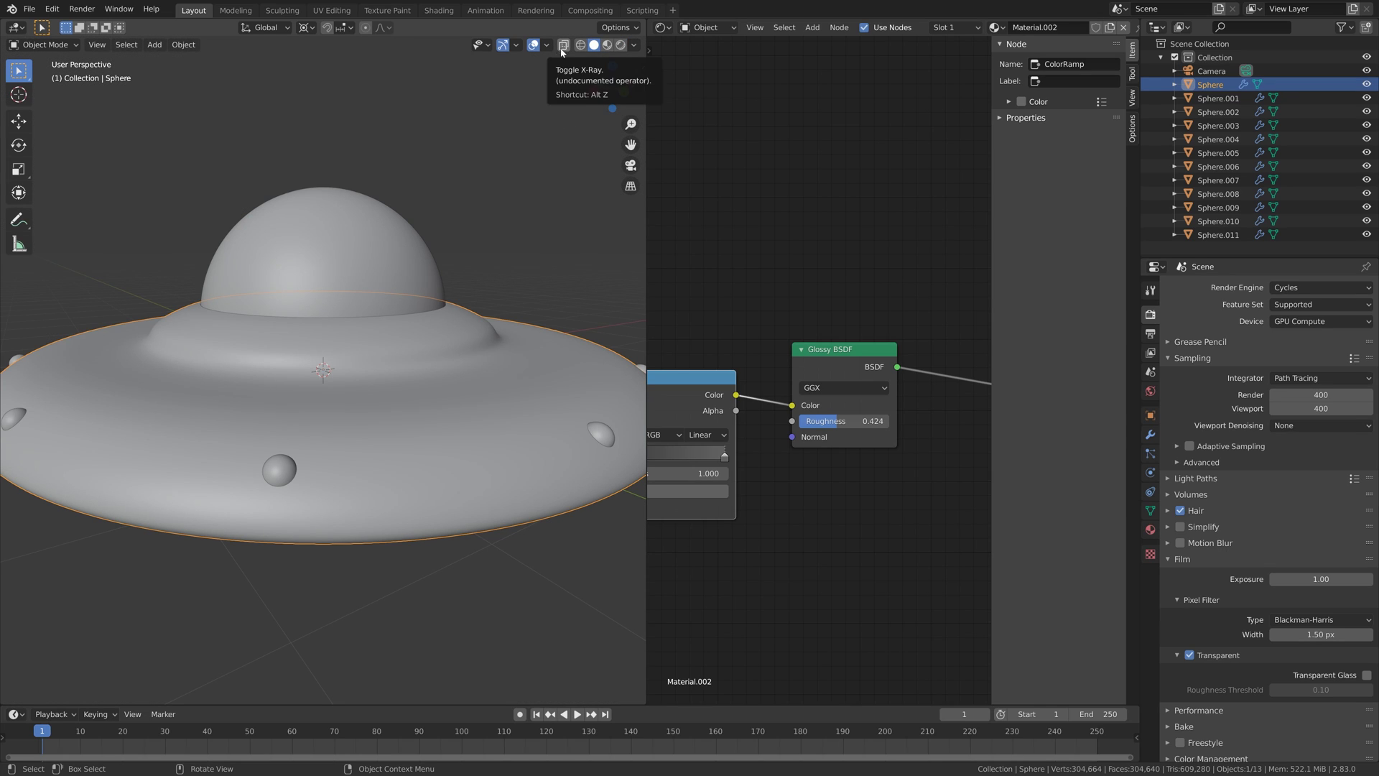
{"action": "key", "text": "Tab"}
{"action": "middle_click_drag", "start_coordinate": [431, 273], "coordinate": [440, 327]}
{"action": "scroll", "coordinate": [418, 434], "scroll_direction": "up", "scroll_amount": 3}
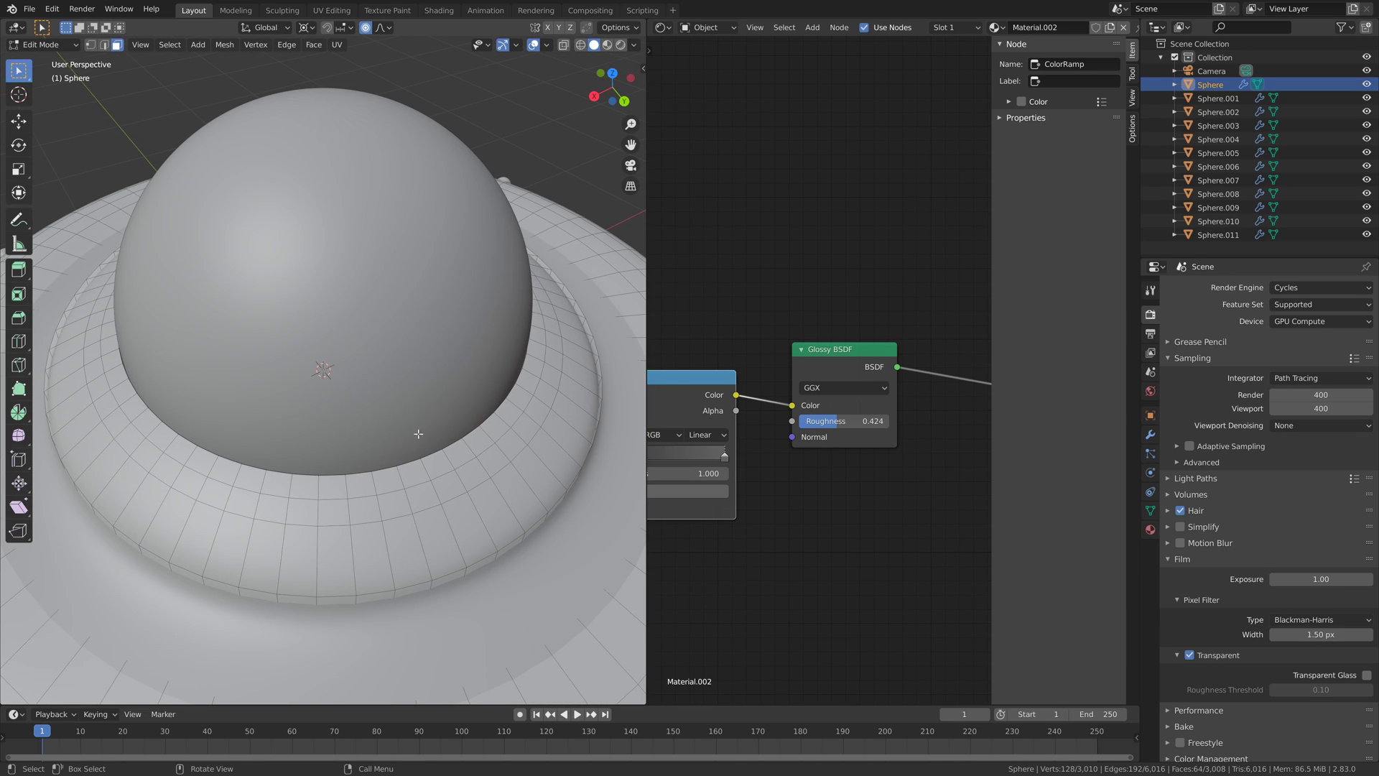
{"action": "left_click", "coordinate": [409, 474], "text": "alt+shift"}
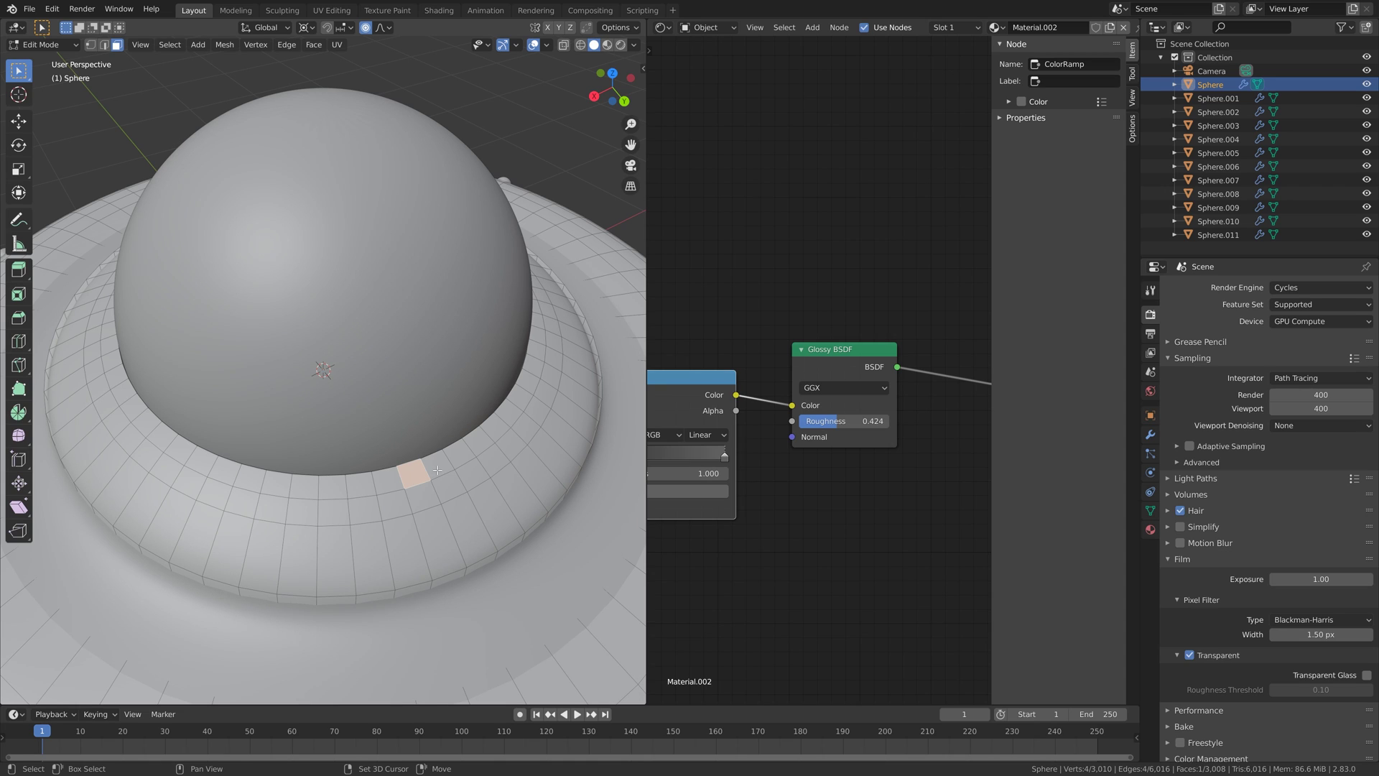
{"action": "left_click", "coordinate": [461, 454], "text": "alt+shift"}
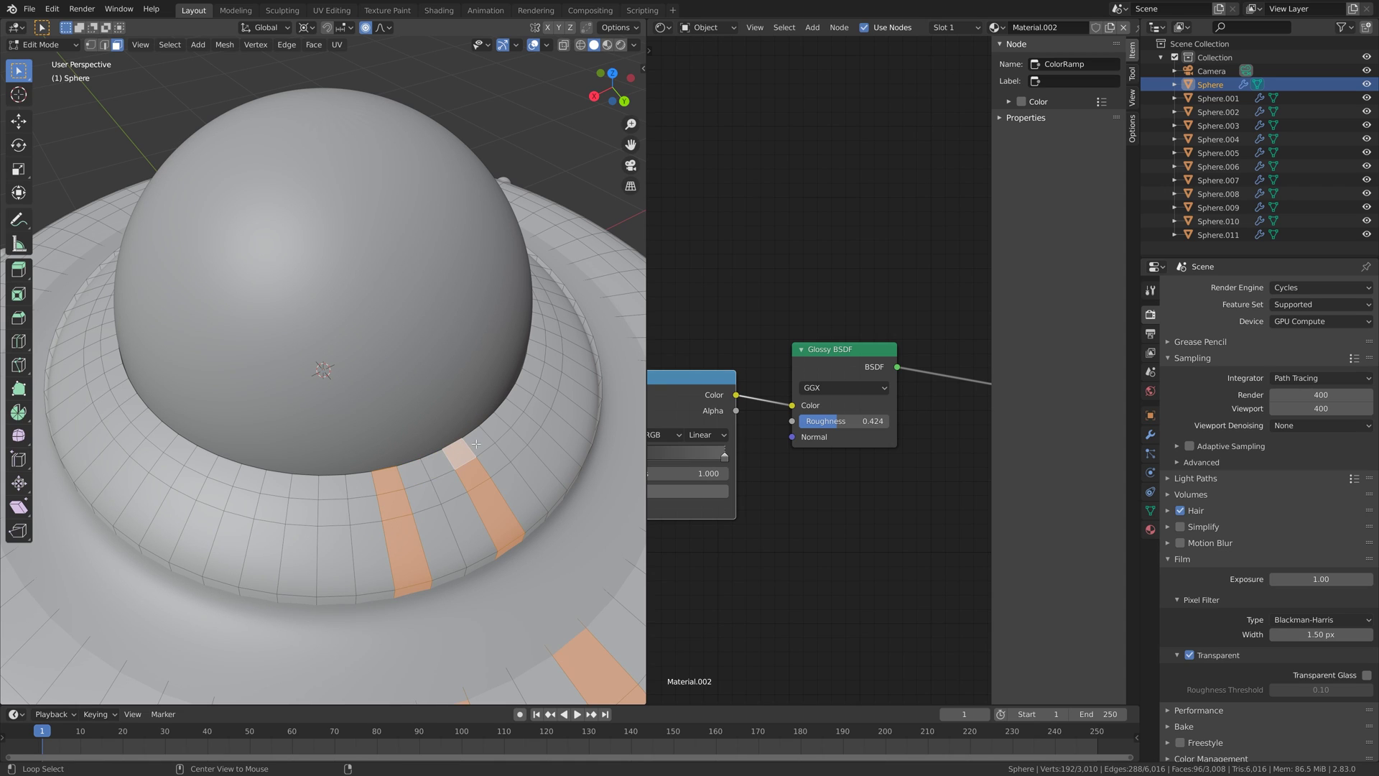
{"action": "left_click", "coordinate": [460, 452], "text": "alt"}
{"action": "scroll", "coordinate": [454, 413], "scroll_direction": "down", "scroll_amount": 5}
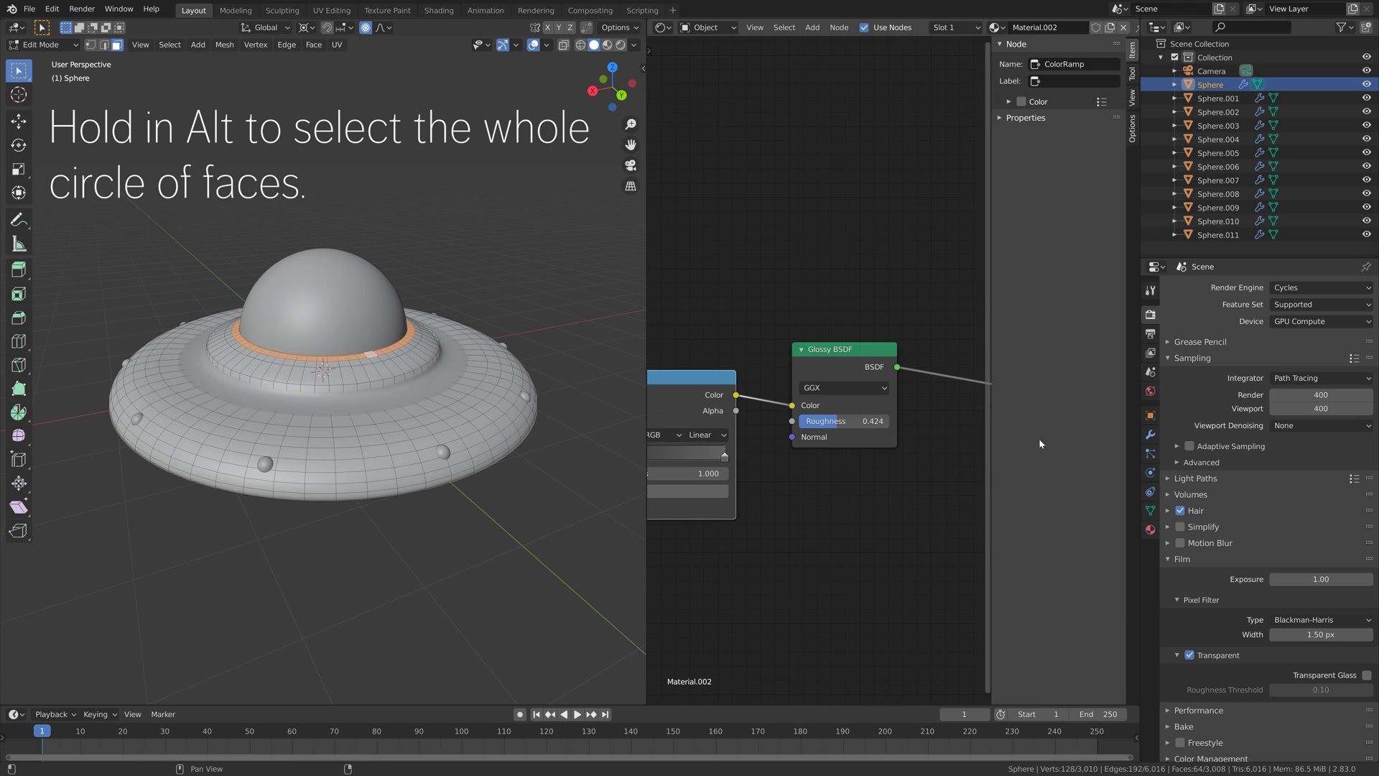
Step: Add a second material slot with a new Emission material and assign it to the selected face ring
{"action": "left_click", "coordinate": [1150, 529]}
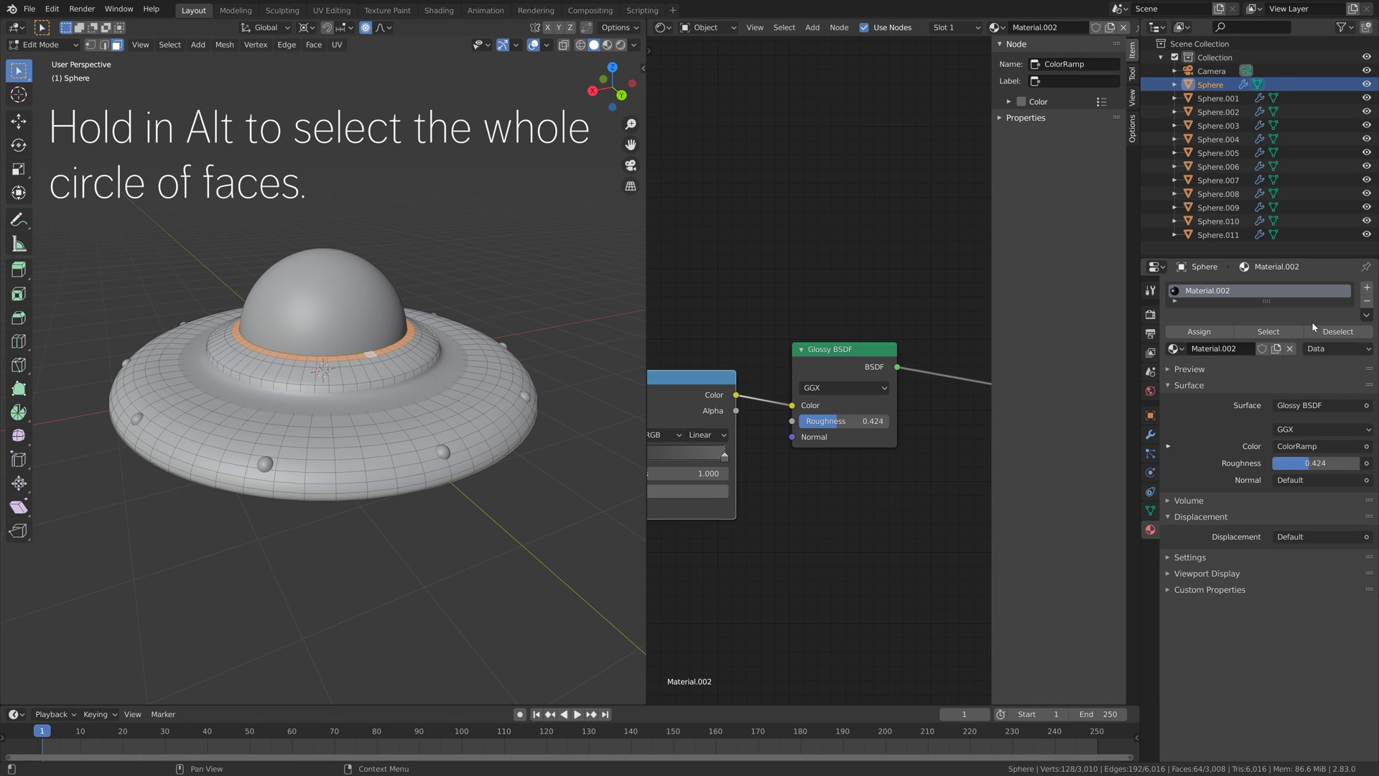
{"action": "left_click", "coordinate": [1367, 287]}
{"action": "left_click", "coordinate": [1251, 380]}
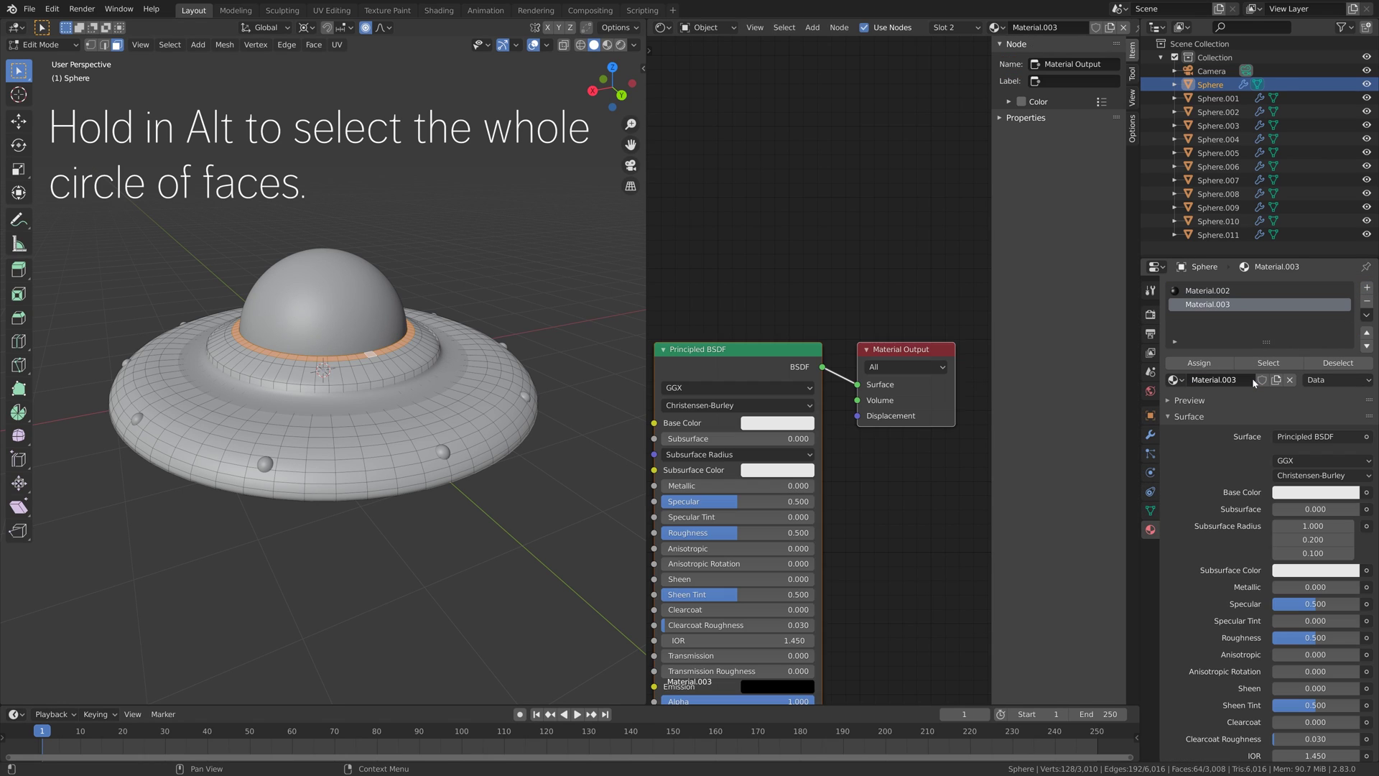
{"action": "left_click", "coordinate": [1306, 436]}
{"action": "left_click", "coordinate": [1211, 172]}
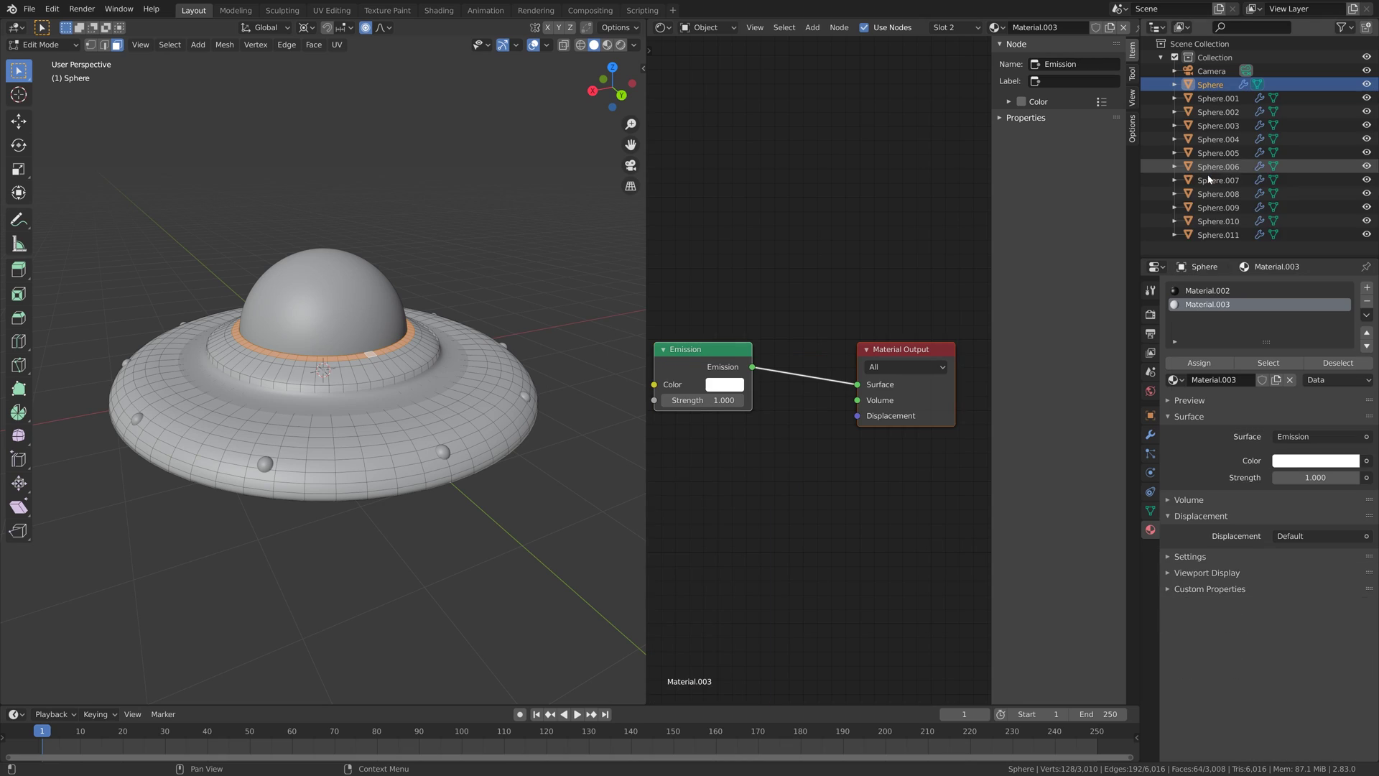
{"action": "left_click", "coordinate": [1213, 365]}
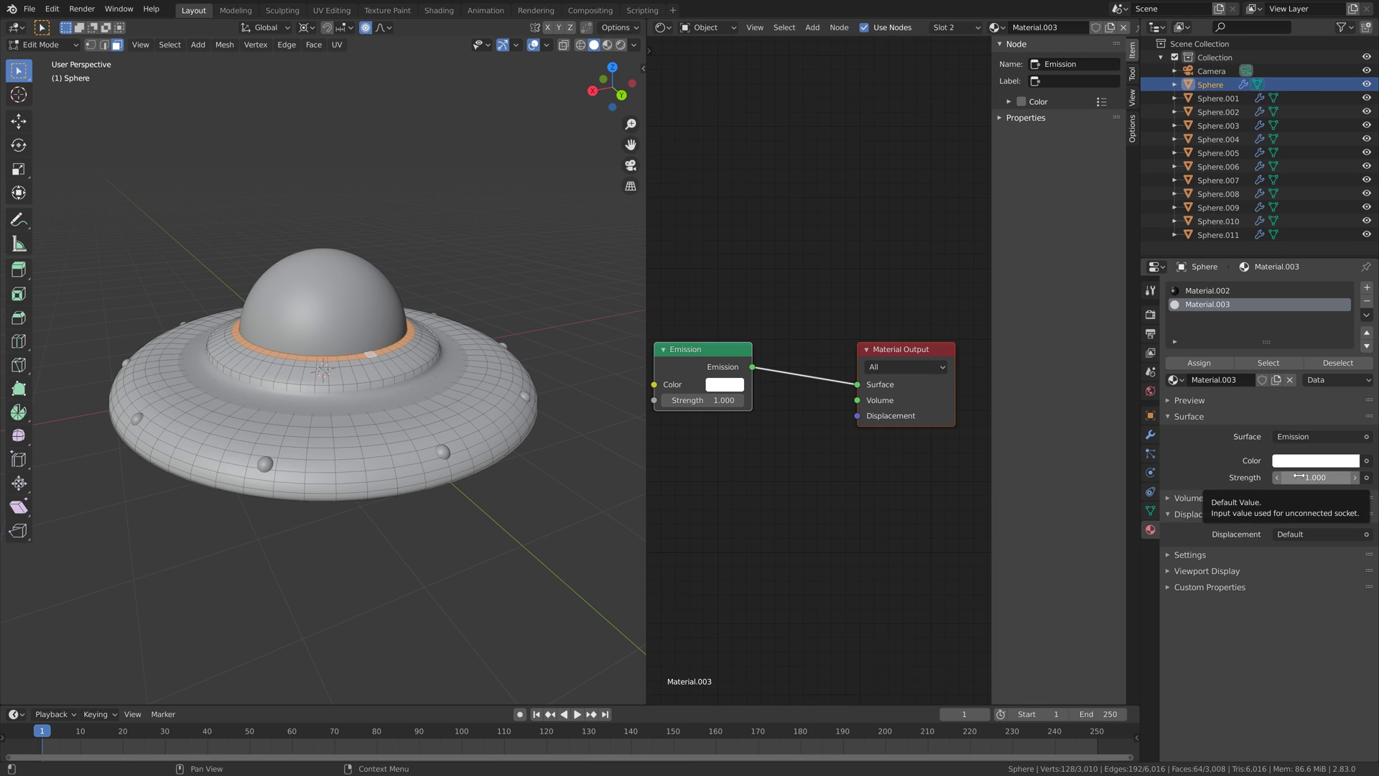
Step: Set the ring material's emission strength to 12 and its colour to blue with hue 0.609 and saturation 0.918
{"action": "left_click", "coordinate": [1298, 476]}
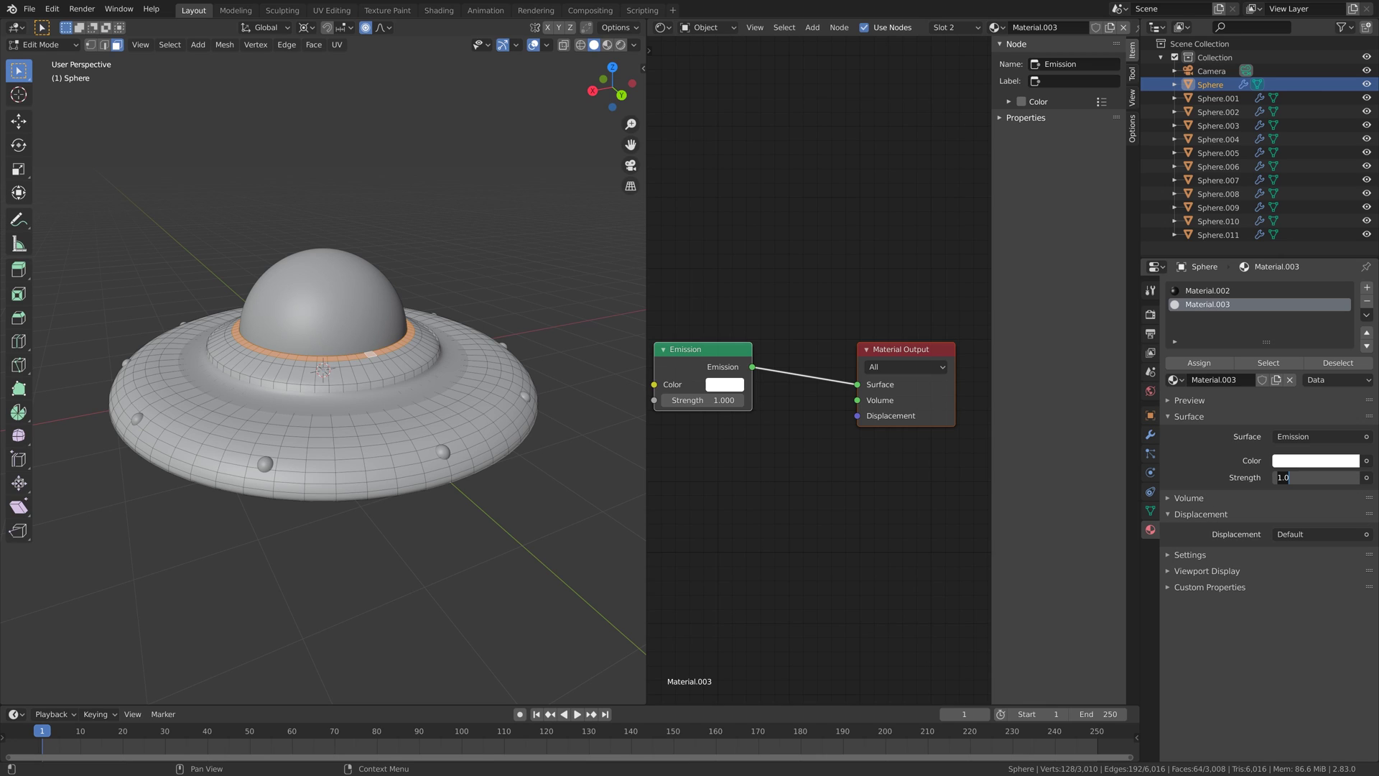
{"action": "type", "text": "12"}
{"action": "key", "text": "Return"}
{"action": "left_click", "coordinate": [1301, 460]}
{"action": "left_click", "coordinate": [1318, 282]}
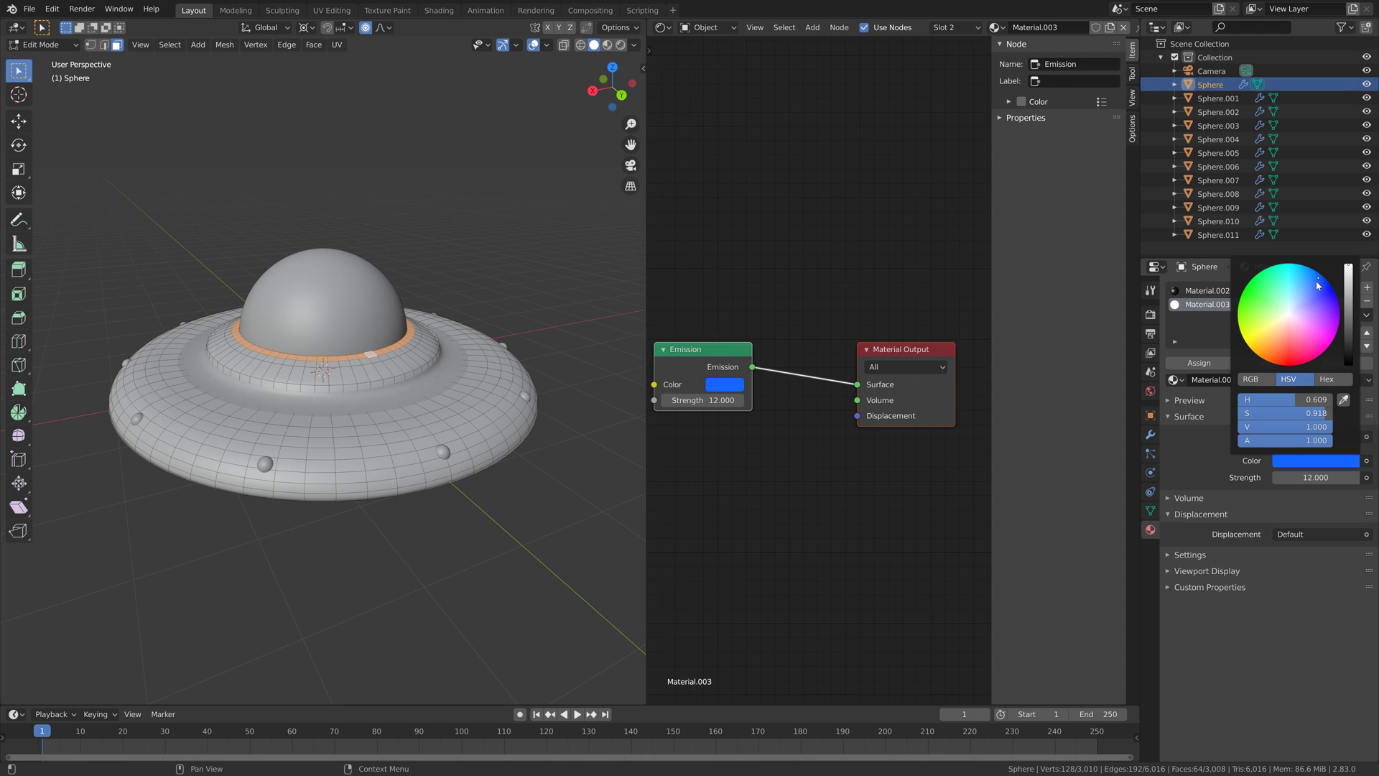
Step: Preview the glowing ring in rendered shading with overlays hidden, and return to Object Mode
{"action": "left_click", "coordinate": [620, 45]}
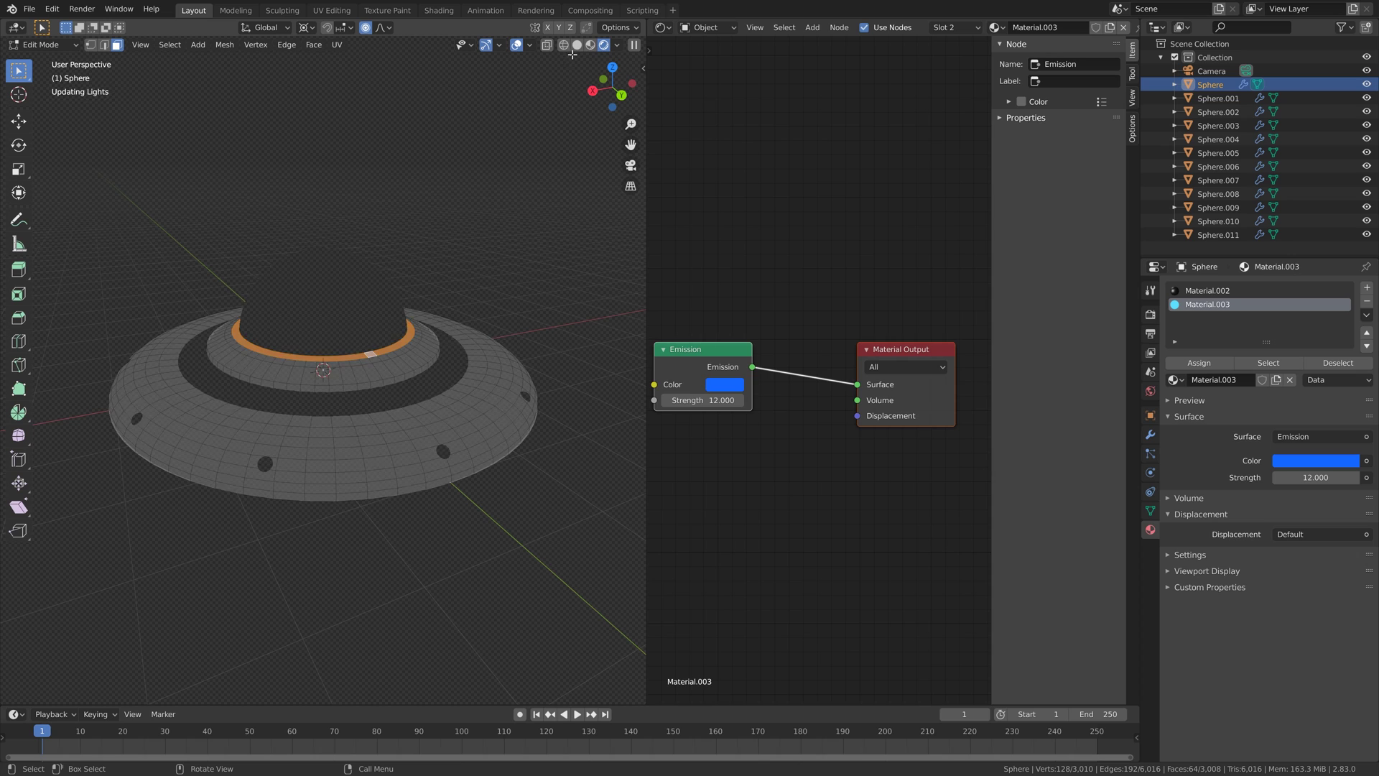
{"action": "left_click", "coordinate": [517, 47]}
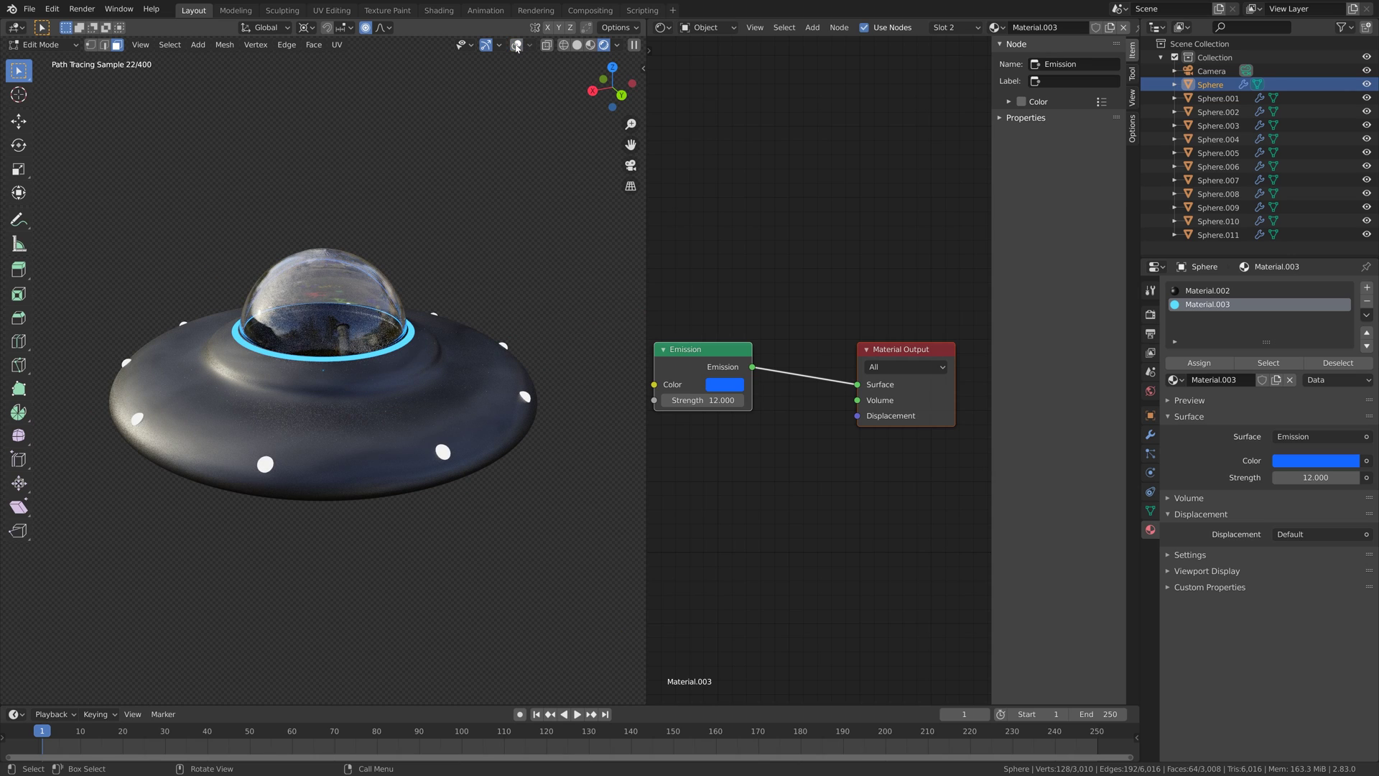
{"action": "scroll", "coordinate": [447, 354], "scroll_direction": "down", "scroll_amount": 3}
{"action": "middle_click_drag", "start_coordinate": [438, 351], "coordinate": [447, 354]}
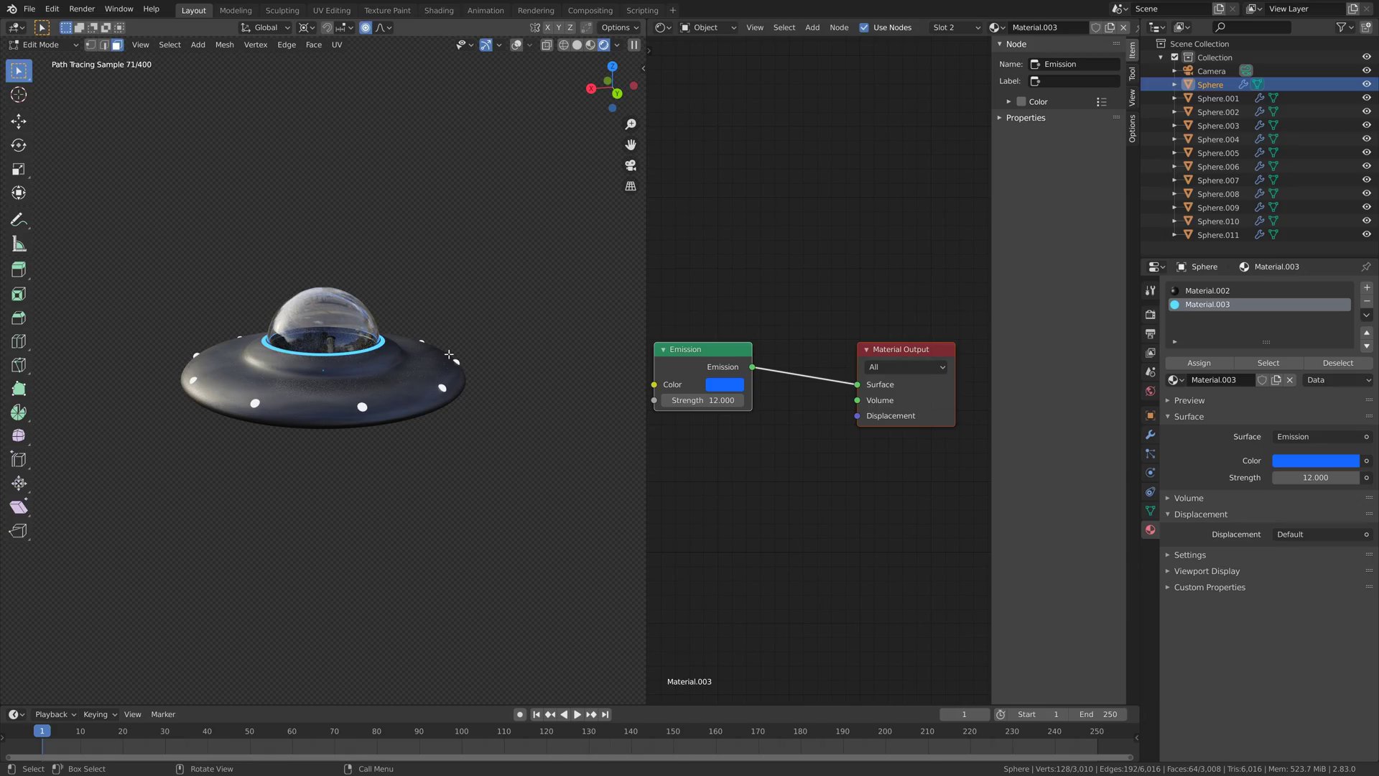
{"action": "scroll", "coordinate": [406, 362], "scroll_direction": "up", "scroll_amount": 6}
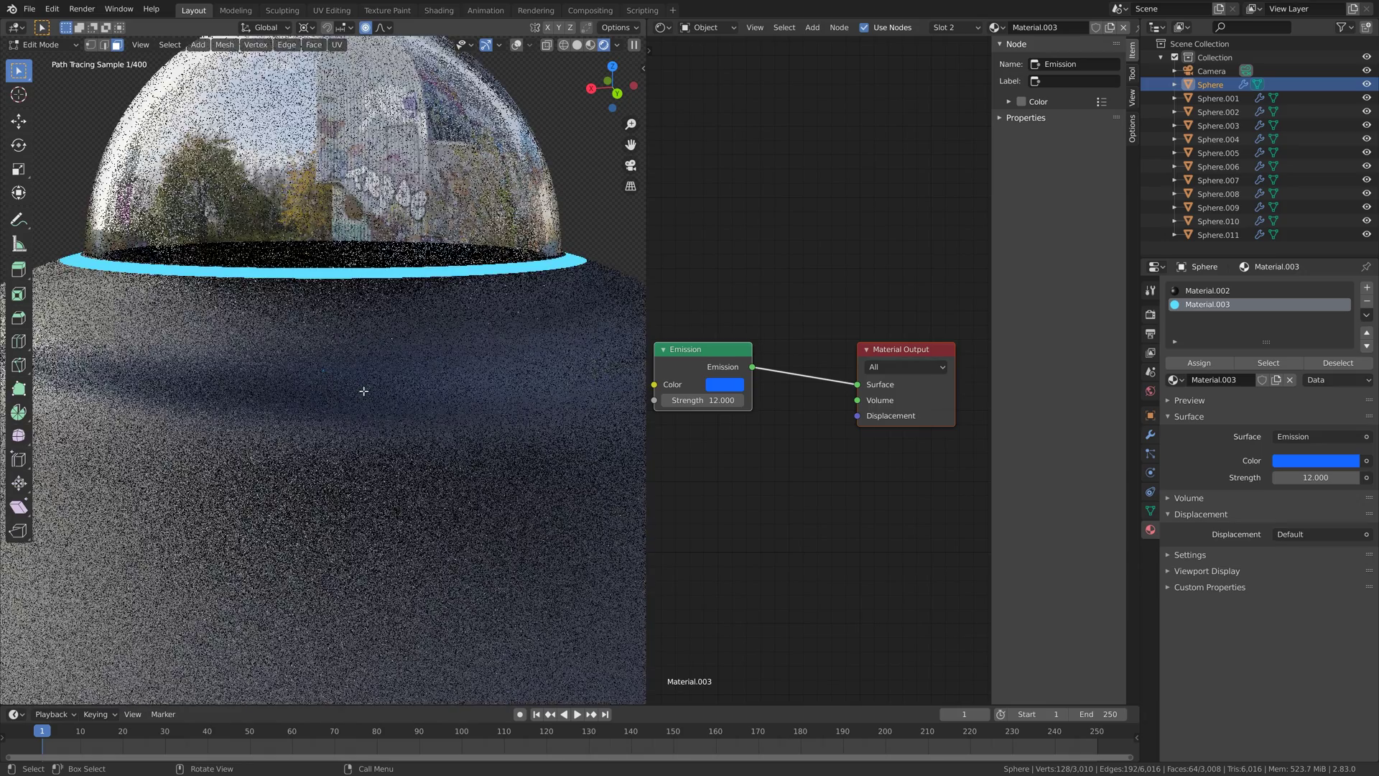
{"action": "mouse_move", "coordinate": [405, 362]}
{"action": "middle_mouse_down"}
{"action": "mouse_move", "coordinate": [377, 415]}
{"action": "mouse_move", "coordinate": [397, 360]}
{"action": "middle_mouse_up"}
{"action": "scroll", "coordinate": [377, 415], "scroll_direction": "down", "scroll_amount": 6}
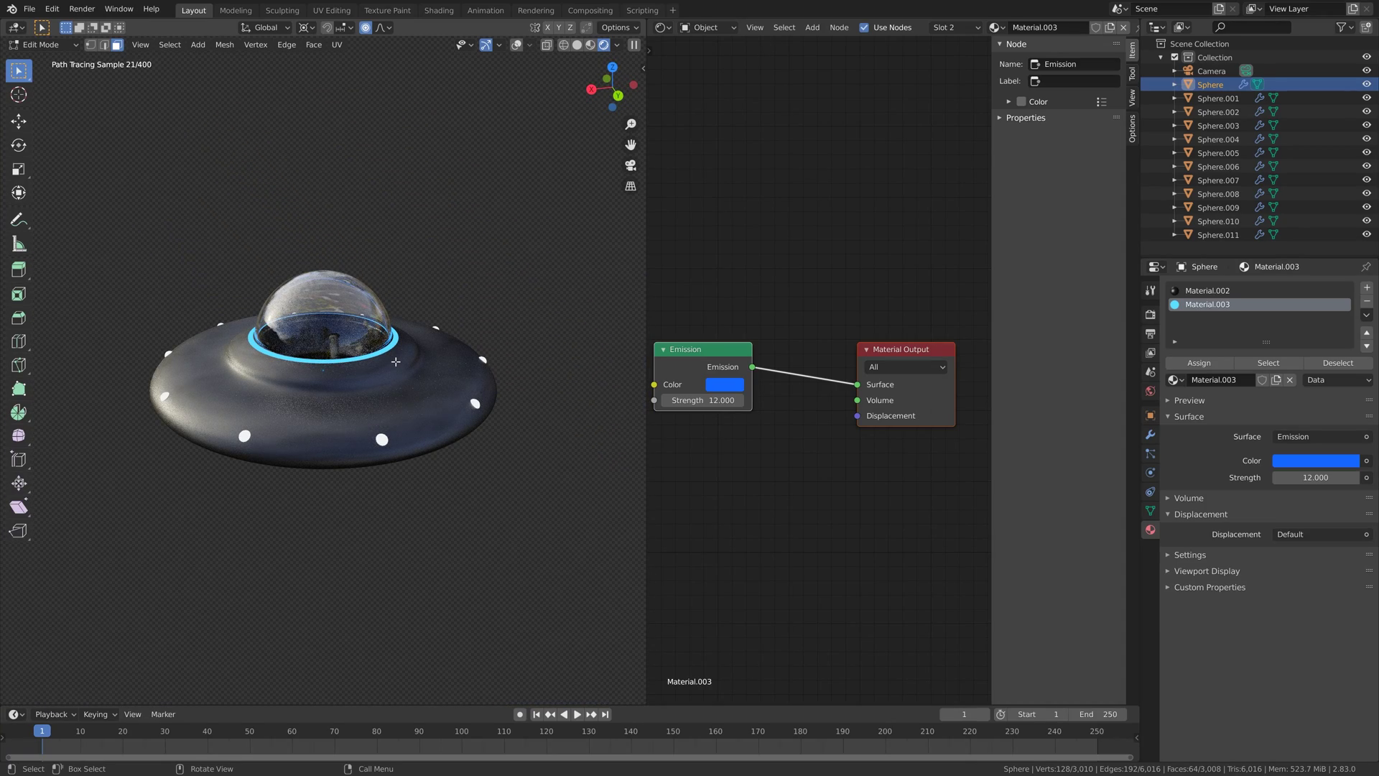
{"action": "key", "text": "Tab"}
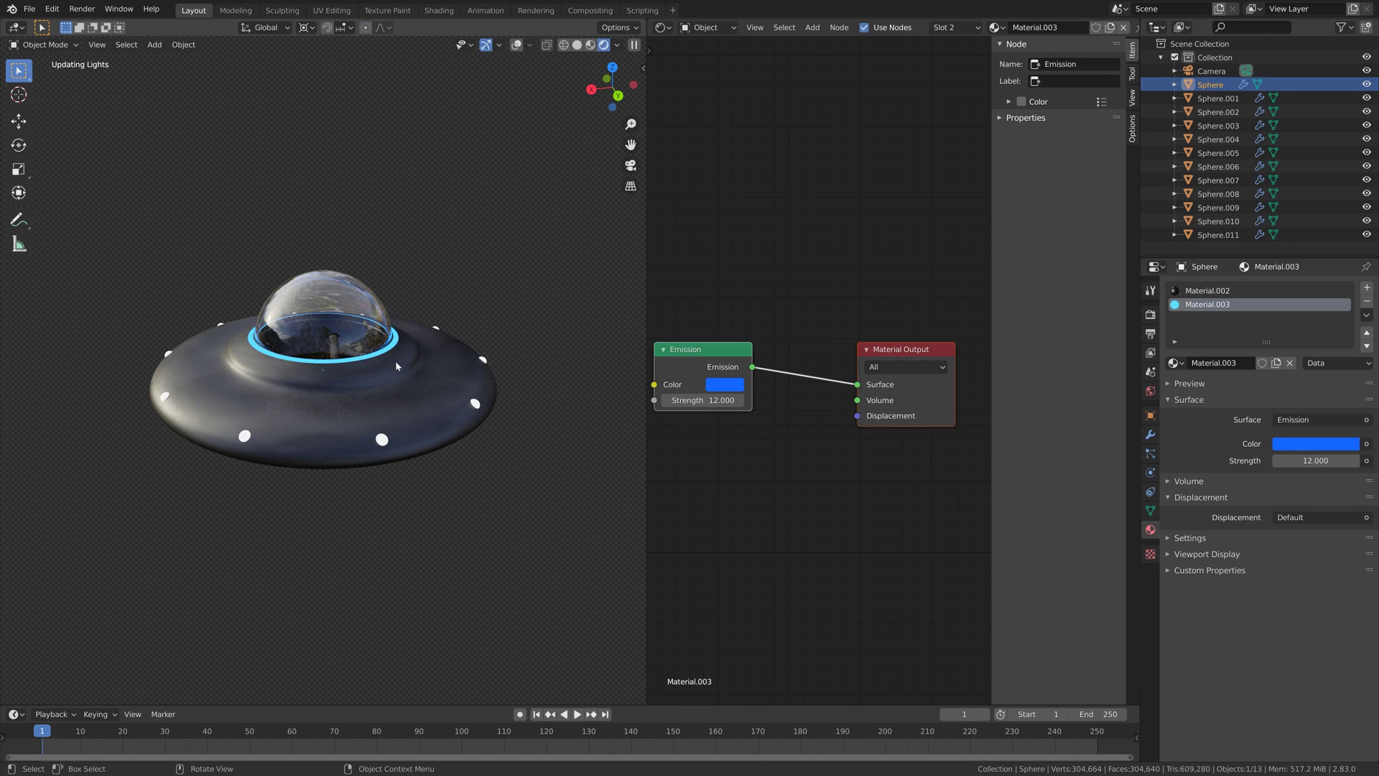
Step: Save the project as a new incremented file, tut3.blend
{"action": "left_click", "coordinate": [28, 9]}
{"action": "left_click", "coordinate": [54, 114]}
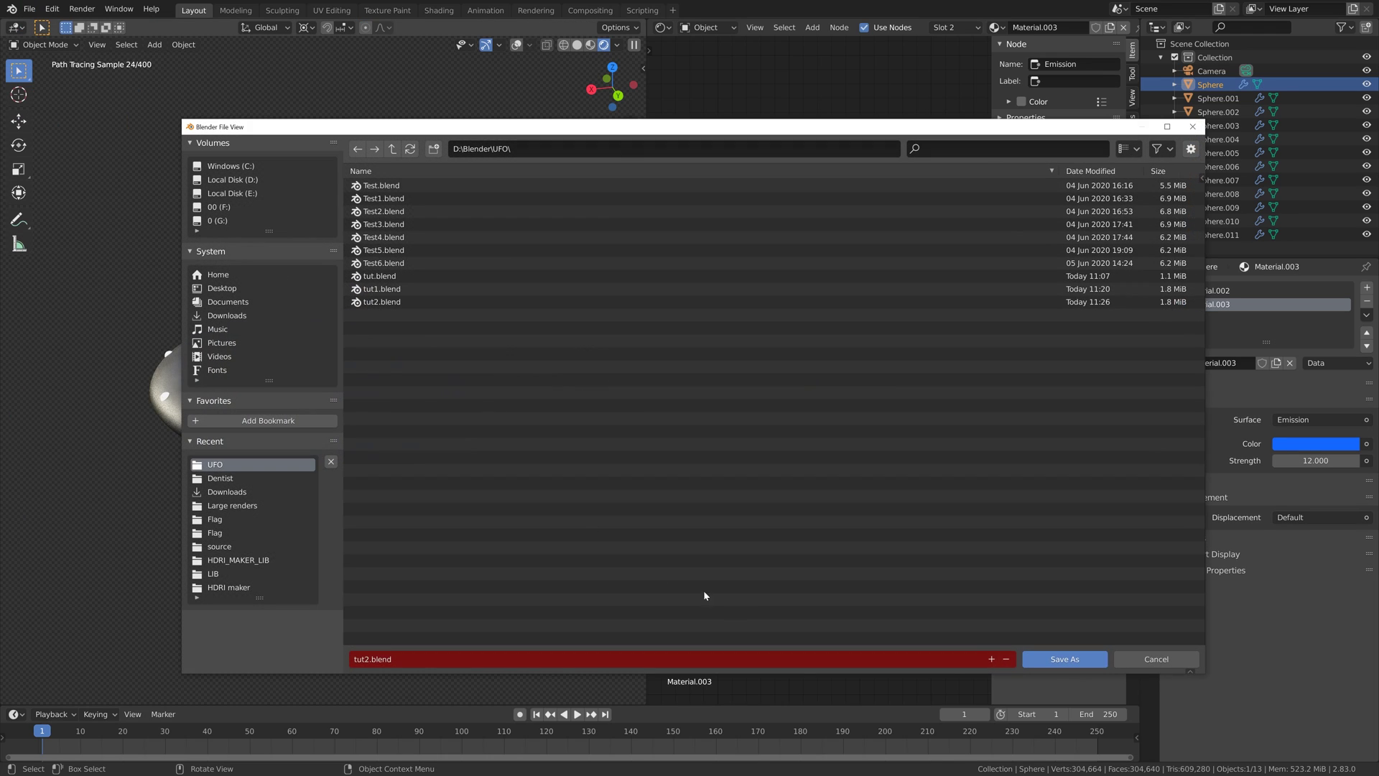
{"action": "left_click", "coordinate": [992, 659]}
{"action": "left_click", "coordinate": [1064, 659]}
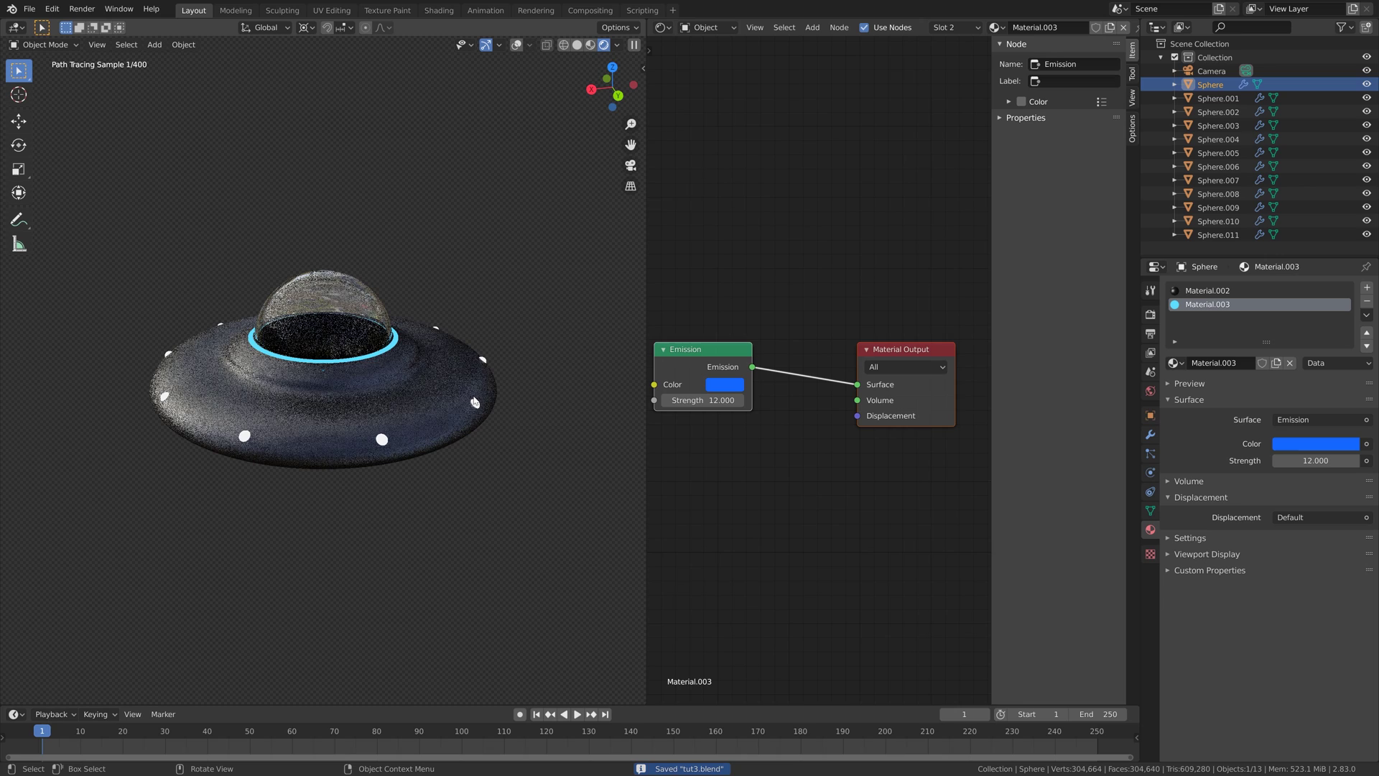
Step: Return the viewport to solid shading and set the output resolution percentage to 200%
{"action": "left_click", "coordinate": [577, 45]}
{"action": "left_click", "coordinate": [1150, 314]}
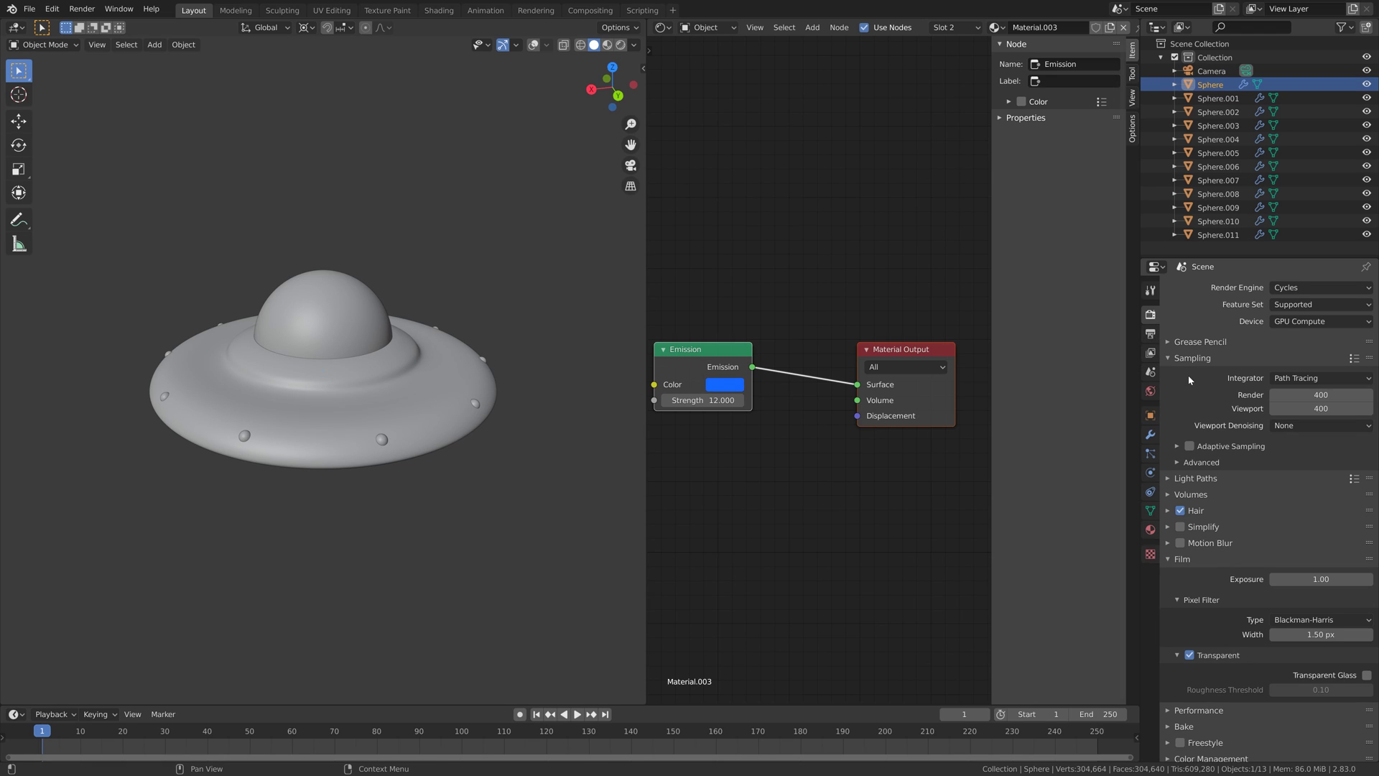
{"action": "left_click", "coordinate": [1150, 334]}
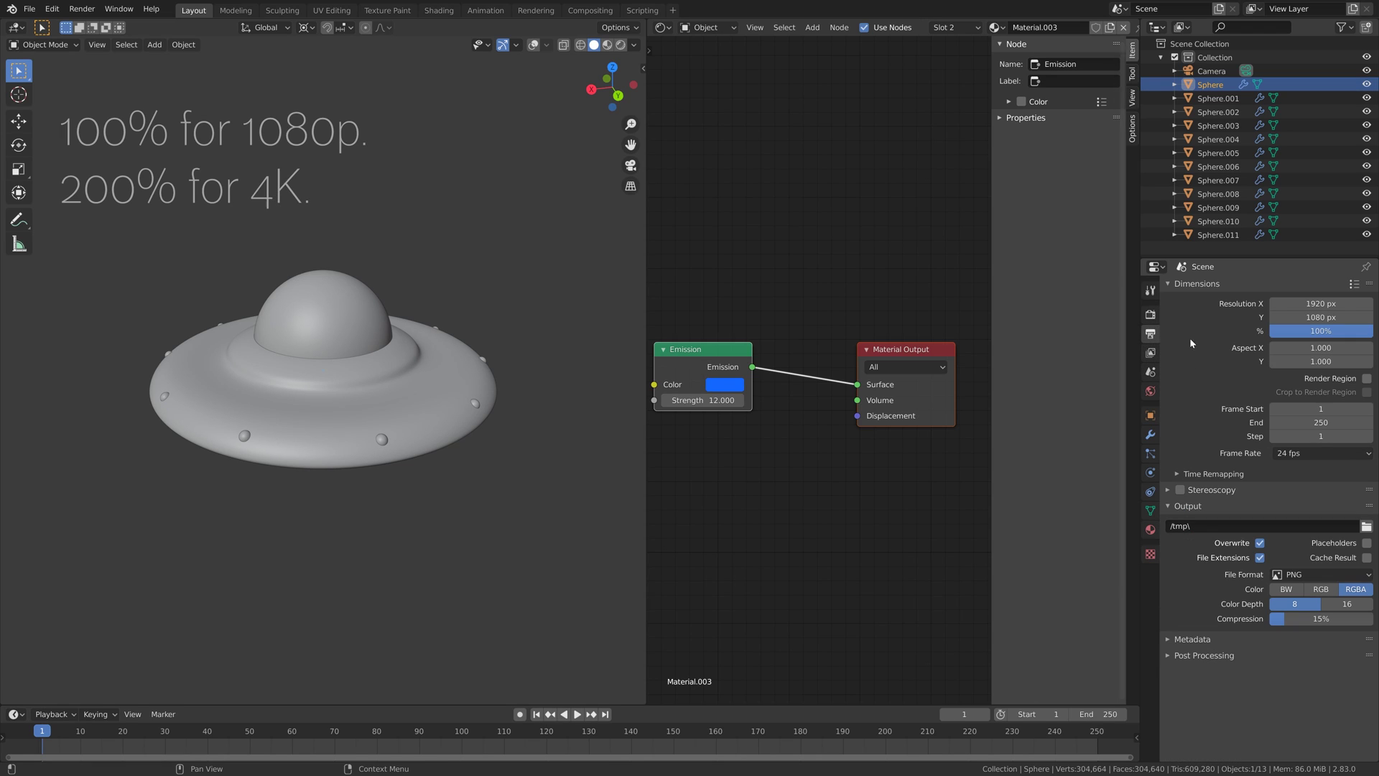
{"action": "left_click", "coordinate": [1299, 332]}
{"action": "type", "text": "200"}
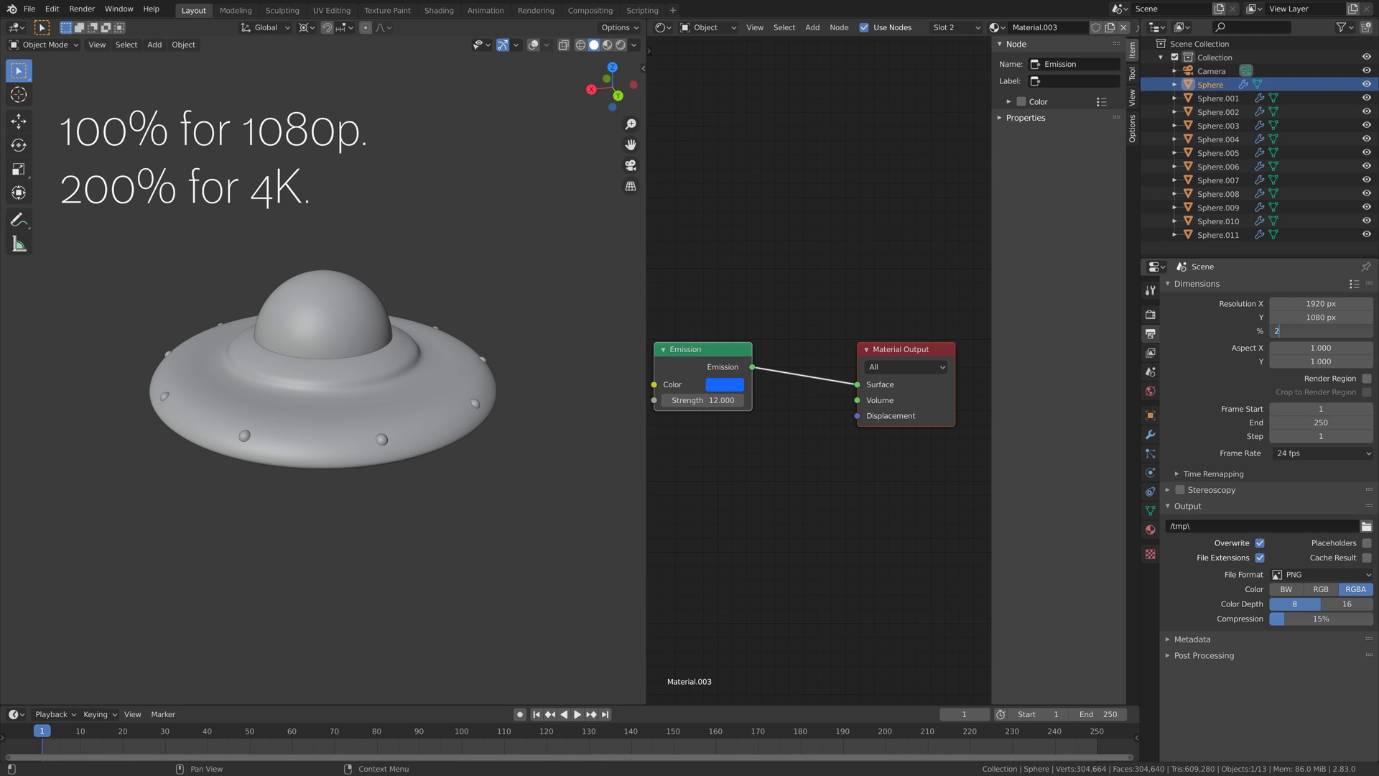
{"action": "key", "text": "Return"}
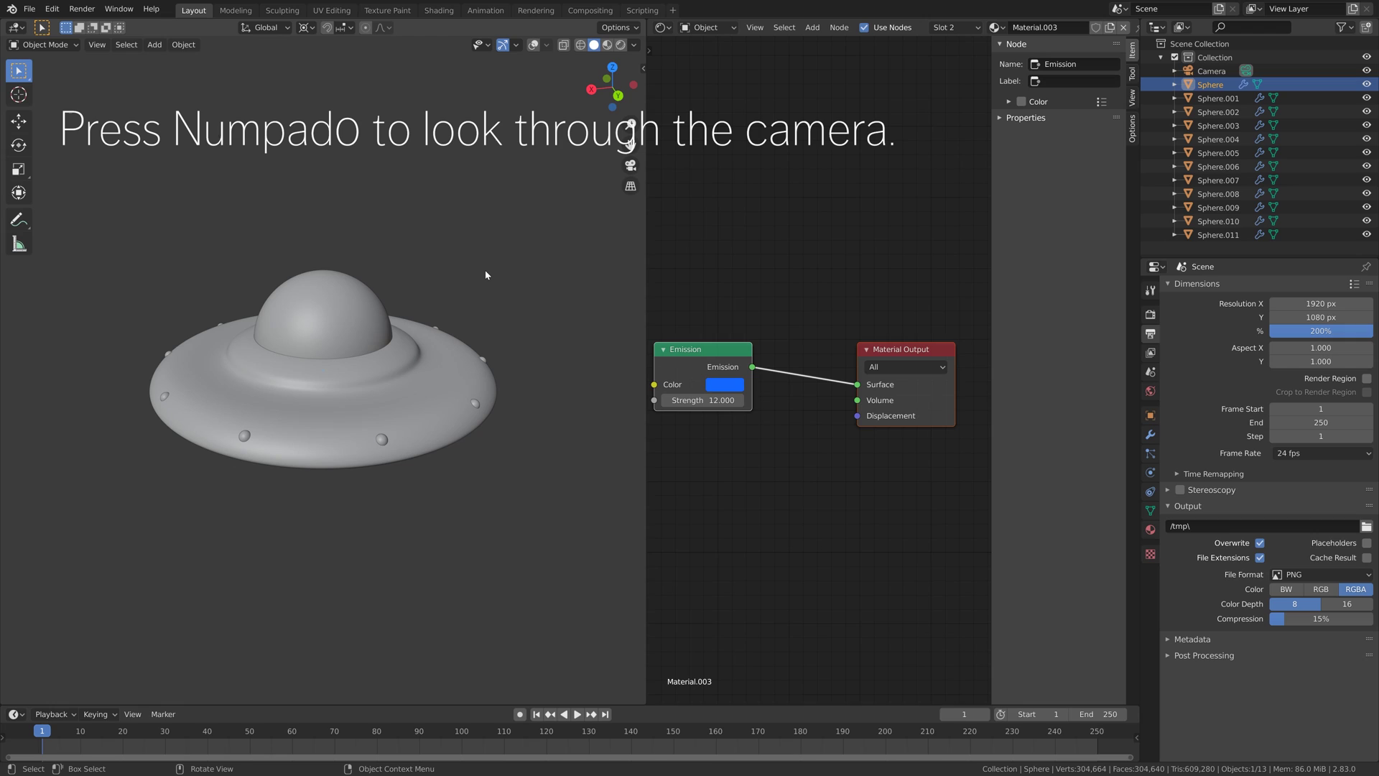
Step: Look through the camera and render the still image
{"action": "key", "text": "KP_0"}
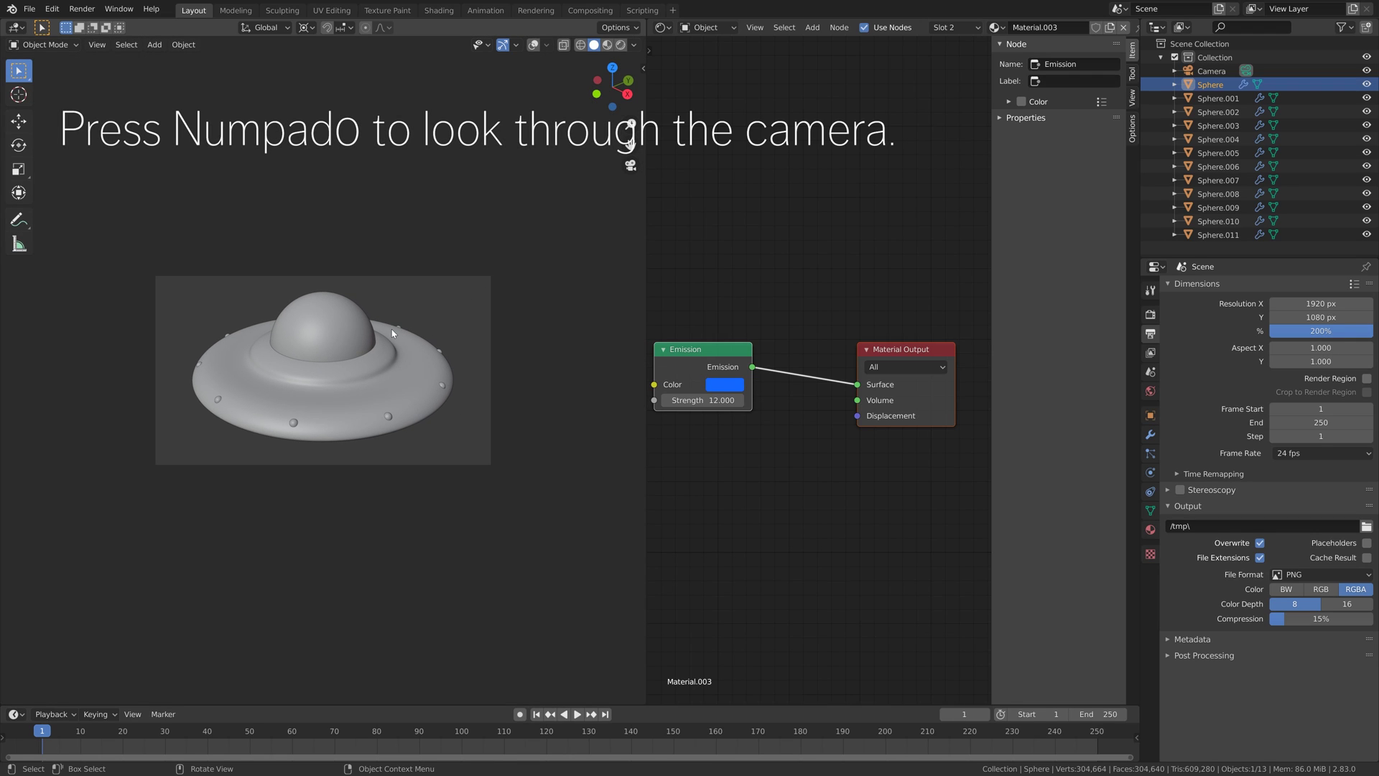
{"action": "left_click", "coordinate": [82, 8]}
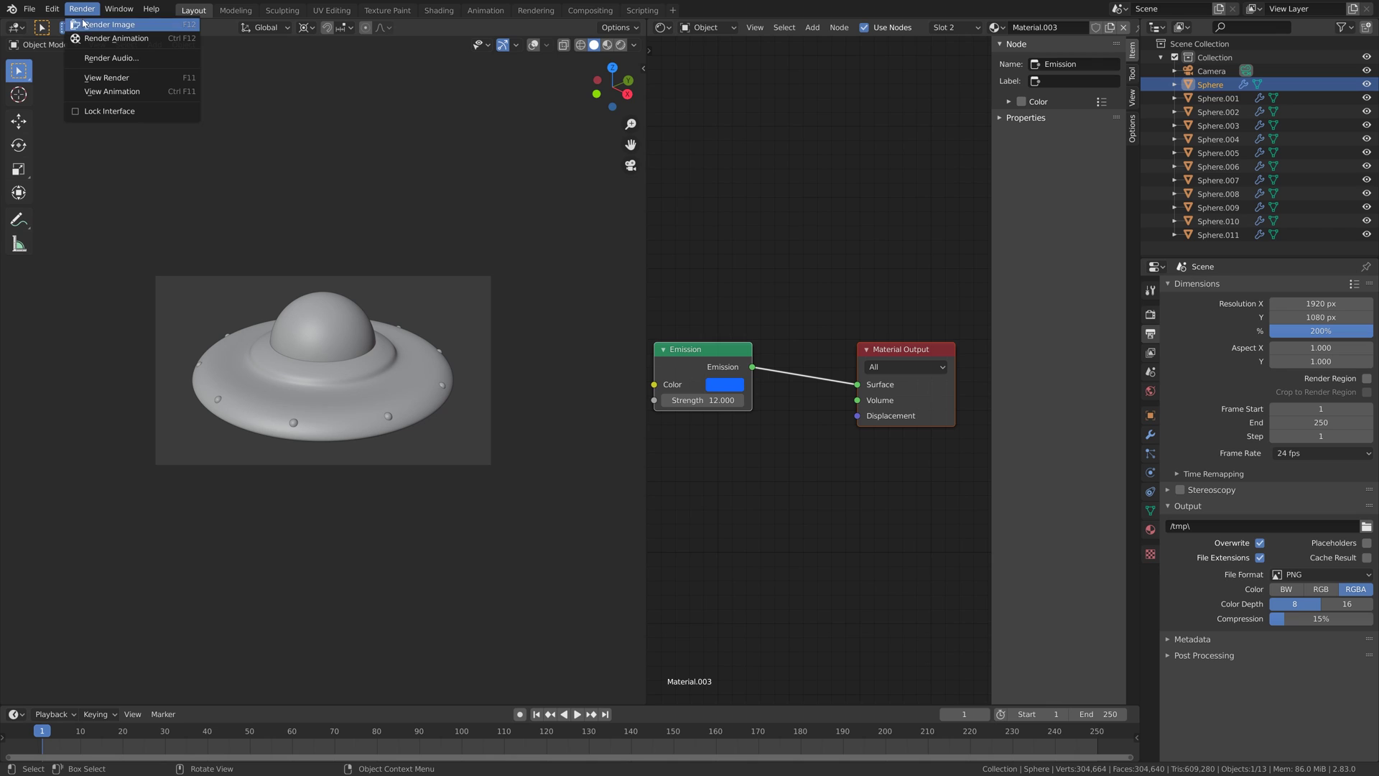
{"action": "left_click", "coordinate": [100, 22]}
Step: Examine the rendered saucer up close, especially the dome reflections and glowing ring, and close the render window
{"action": "scroll", "coordinate": [556, 315], "scroll_direction": "up", "scroll_amount": 1}
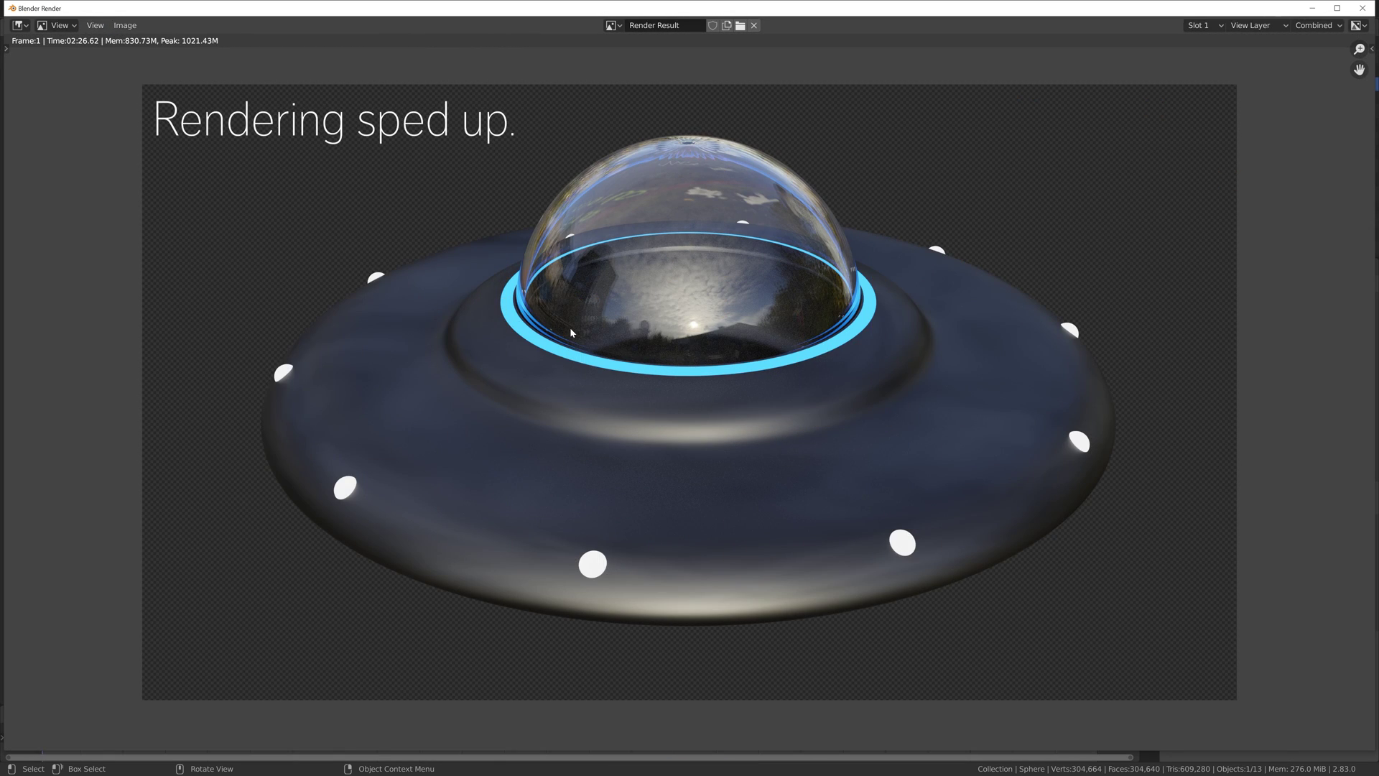
{"action": "scroll", "coordinate": [571, 326], "scroll_direction": "down", "scroll_amount": 4}
{"action": "scroll", "coordinate": [589, 371], "scroll_direction": "up", "scroll_amount": 4}
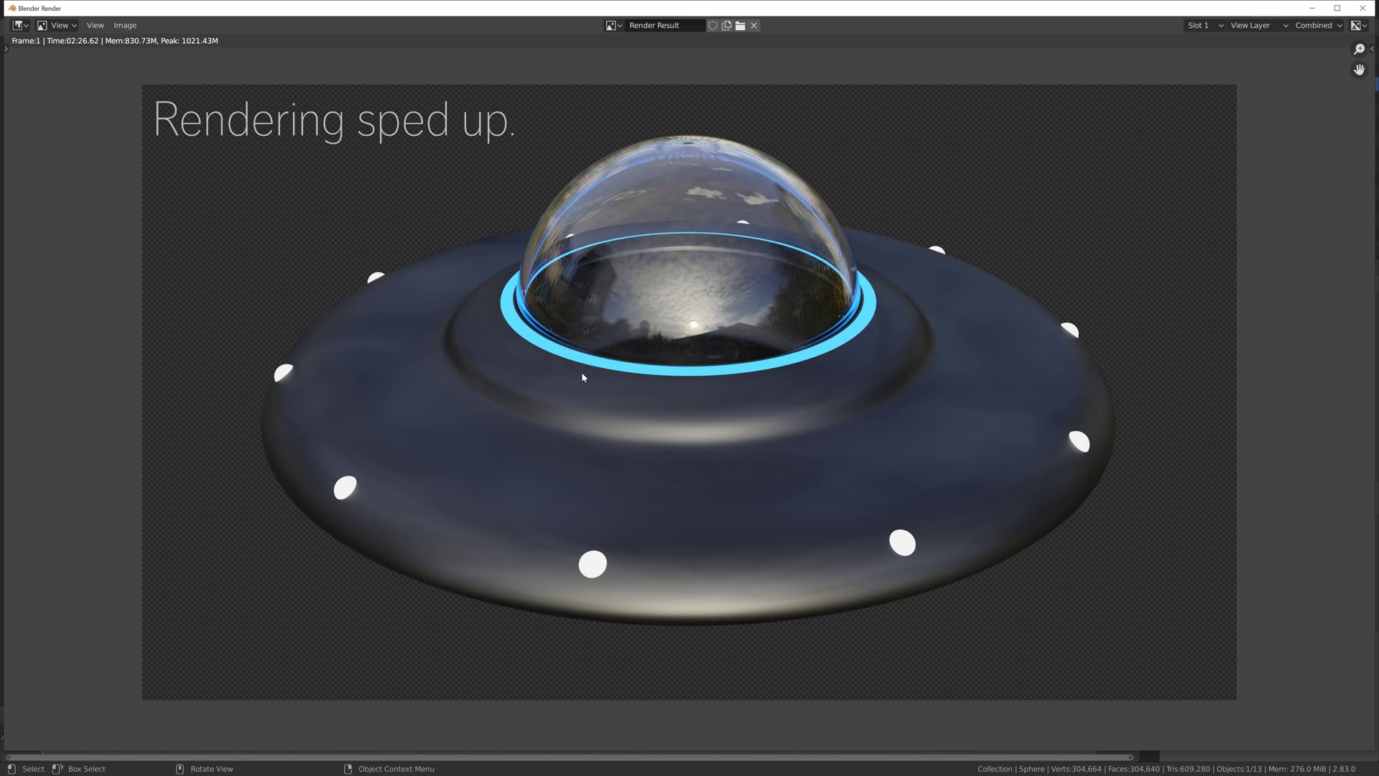
{"action": "scroll", "coordinate": [691, 300], "scroll_direction": "up", "scroll_amount": 4}
{"action": "middle_click_drag", "start_coordinate": [691, 299], "coordinate": [686, 479]}
{"action": "scroll", "coordinate": [687, 480], "scroll_direction": "up", "scroll_amount": 3}
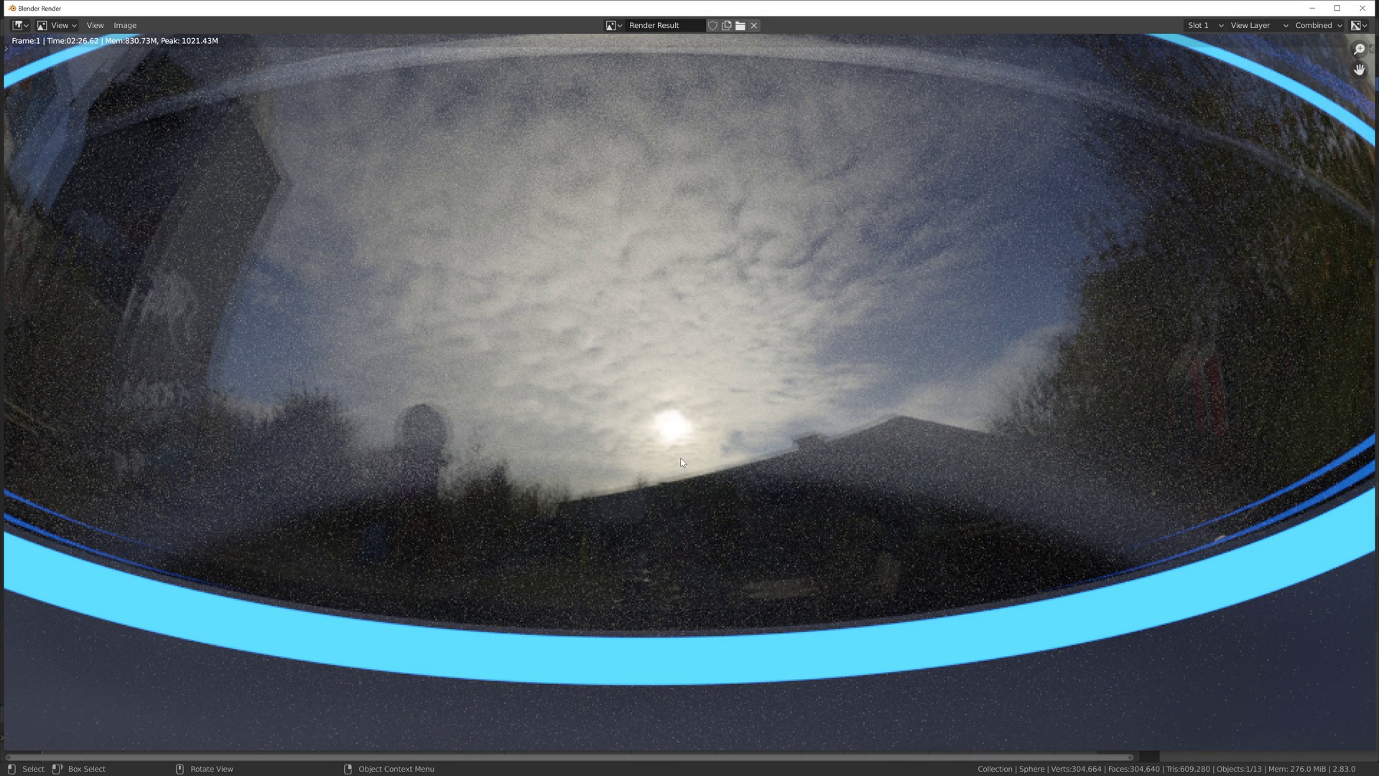
{"action": "key", "text": "Home"}
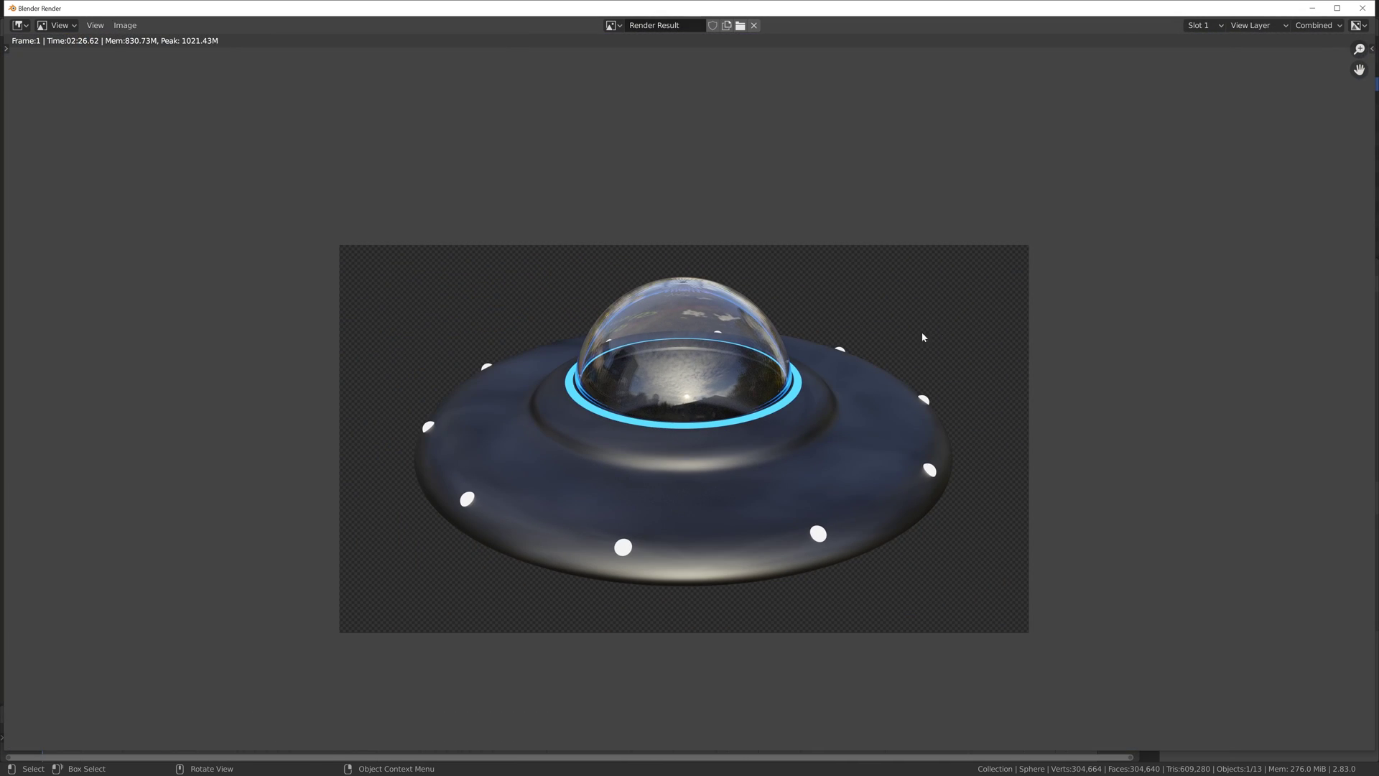
{"action": "left_click", "coordinate": [1362, 8]}
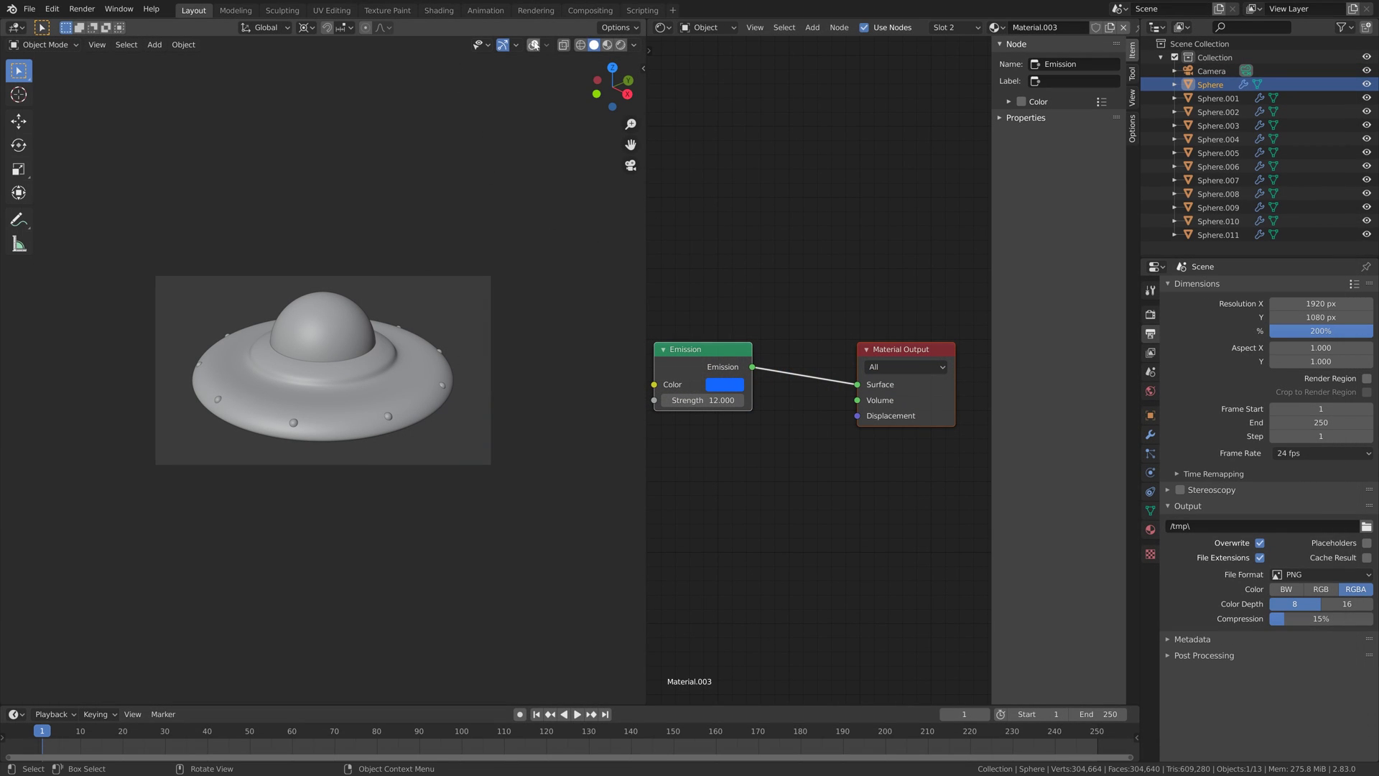
Step: Open the Compositing workspace, enable compositing nodes, and move the Render Layers node well away from the Composite node
{"action": "left_click", "coordinate": [581, 10]}
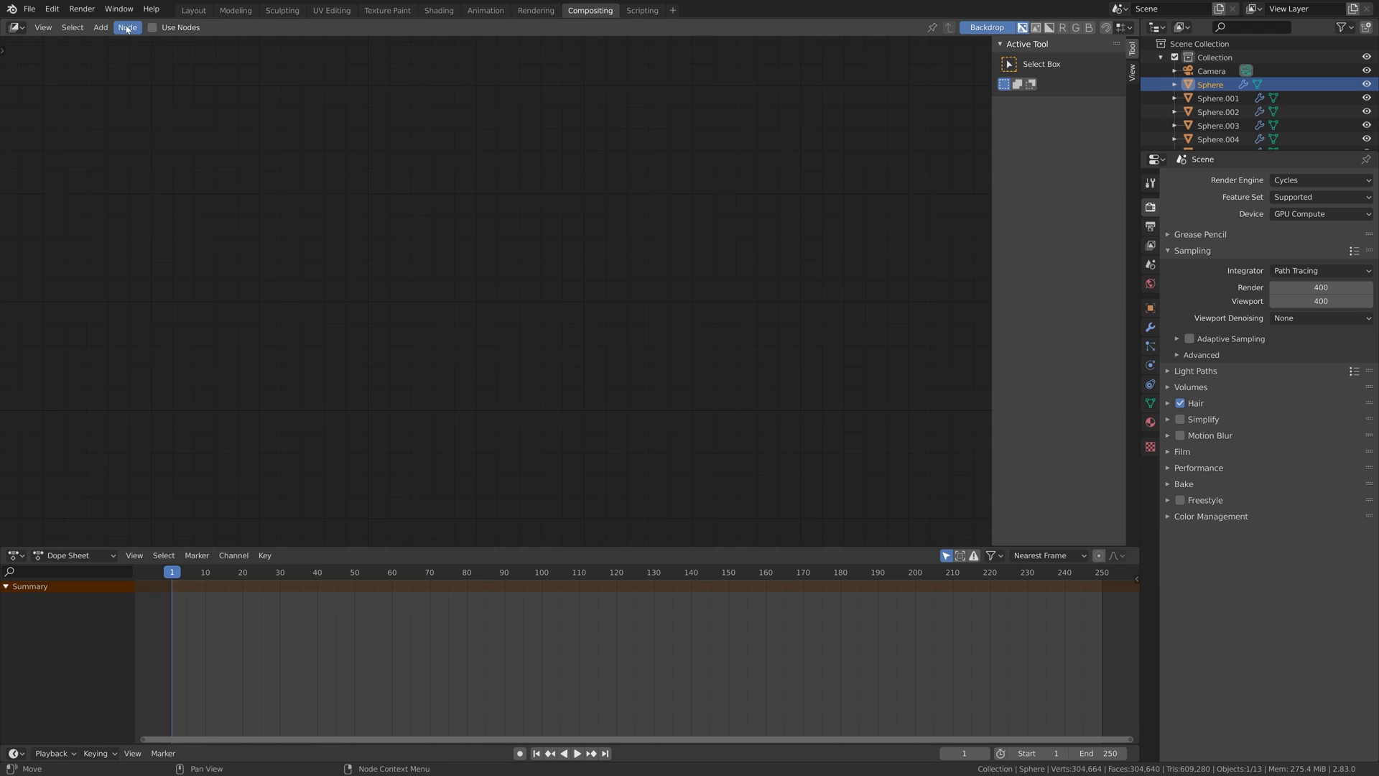
{"action": "left_click", "coordinate": [151, 27]}
{"action": "middle_click_drag", "start_coordinate": [669, 274], "coordinate": [576, 364]}
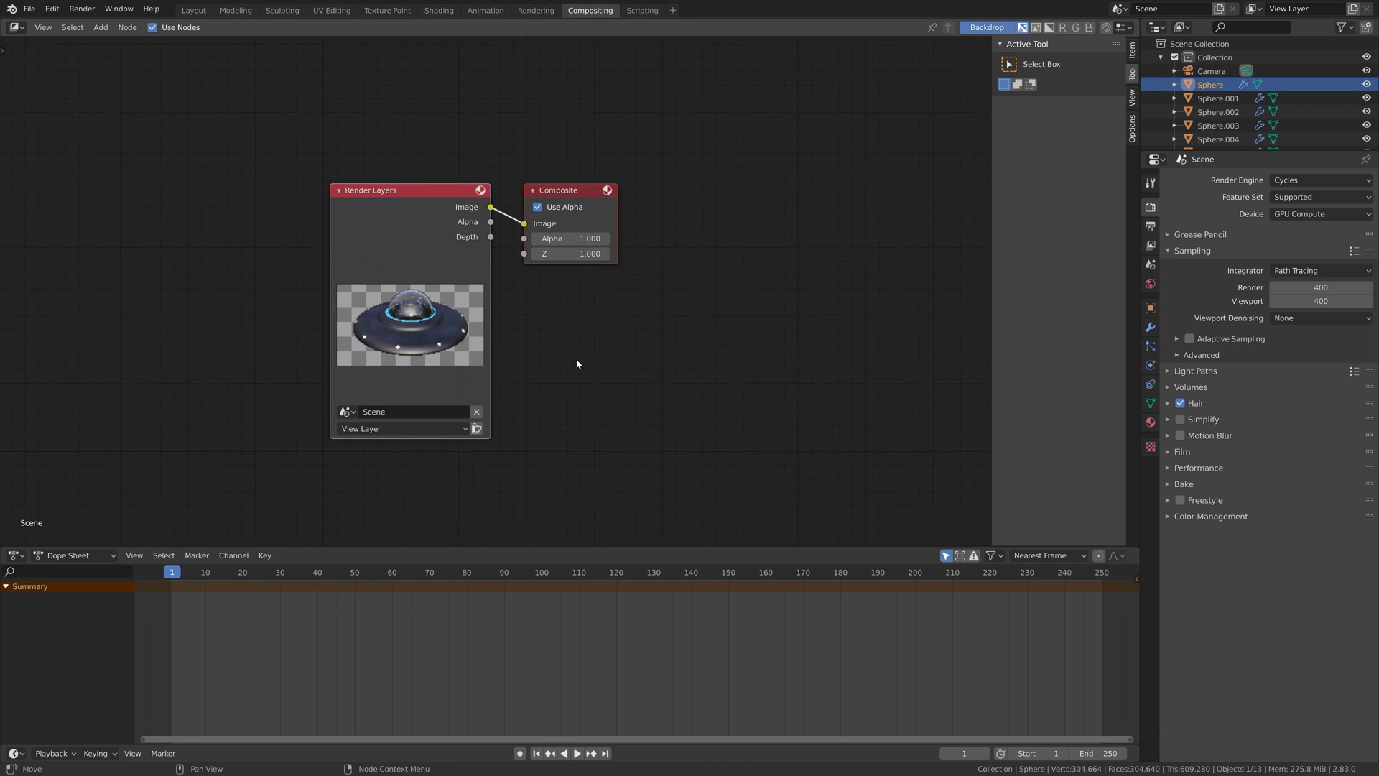
{"action": "scroll", "coordinate": [503, 302], "scroll_direction": "down", "scroll_amount": 1}
{"action": "left_click_drag", "start_coordinate": [434, 217], "coordinate": [240, 197]}
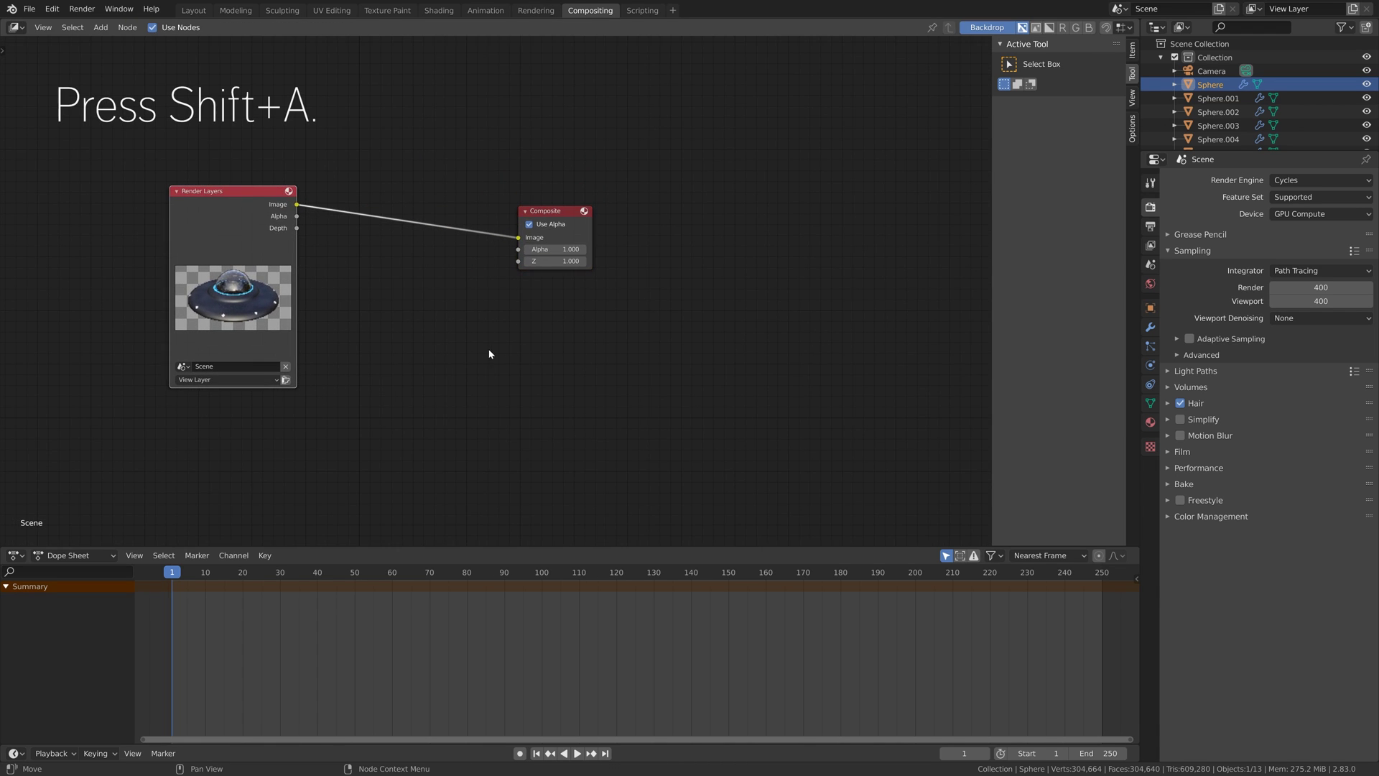
Step: Add a Viewer node below the Composite node and feed it the Render Layers image output
{"action": "key", "text": "shift+a"}
{"action": "left_click", "coordinate": [483, 337]}
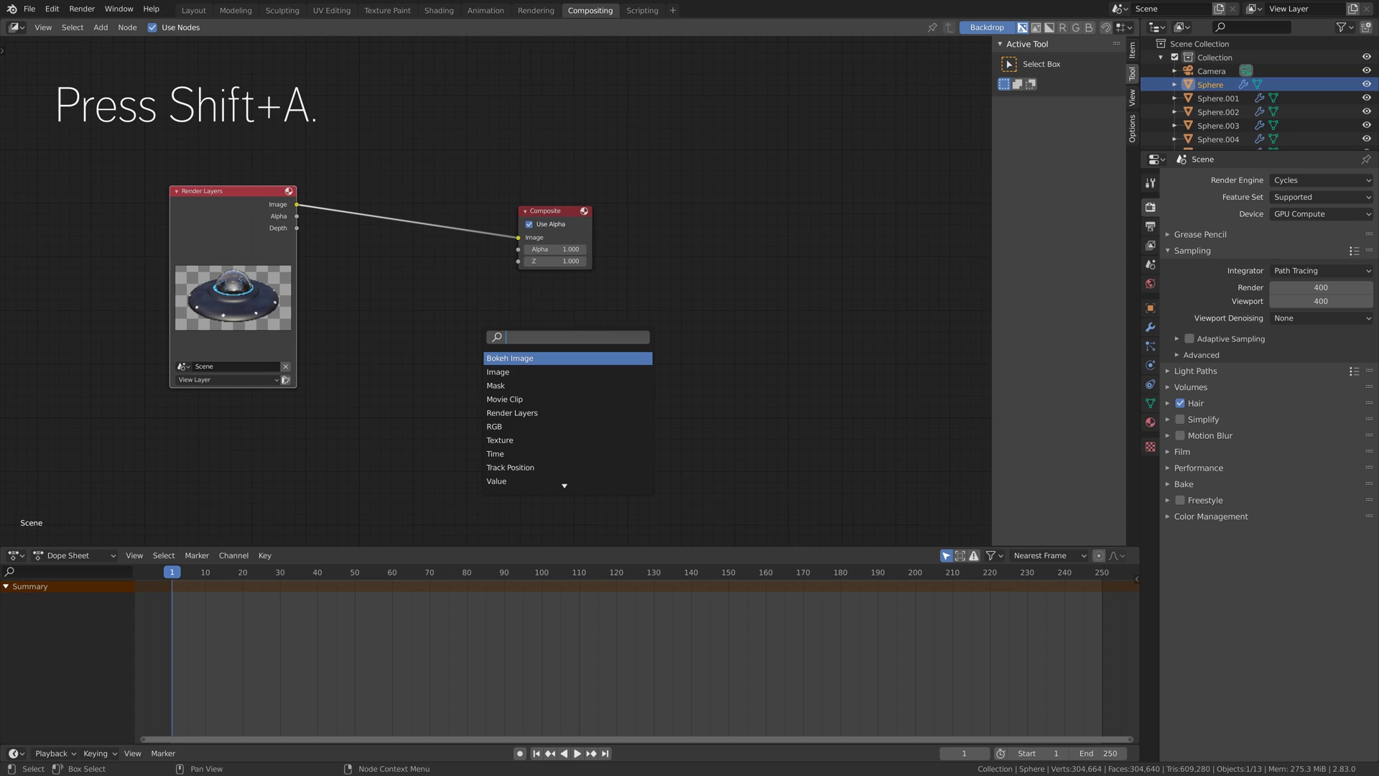
{"action": "type", "text": "vi"}
{"action": "key", "text": "Down"}
{"action": "key", "text": "Down"}
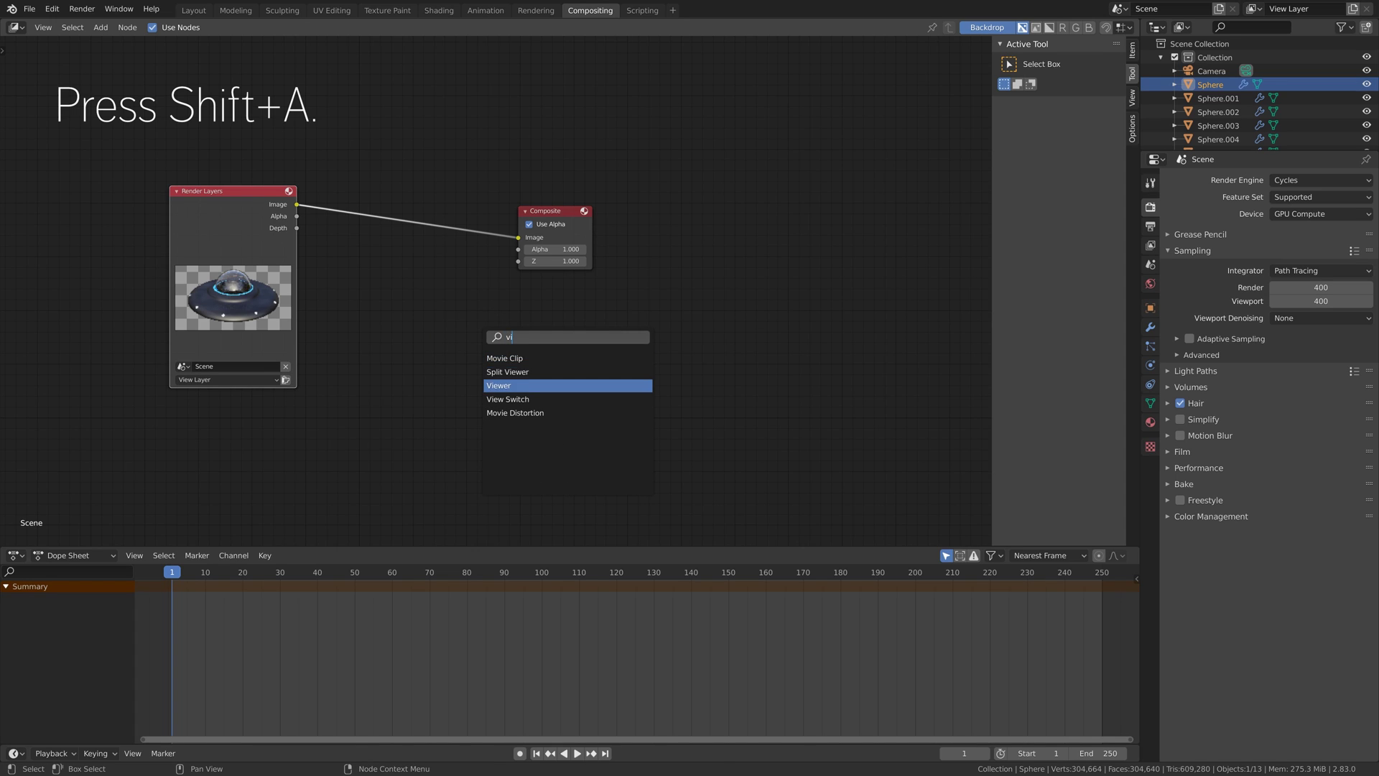
{"action": "key", "text": "Return"}
{"action": "left_click", "coordinate": [535, 337]}
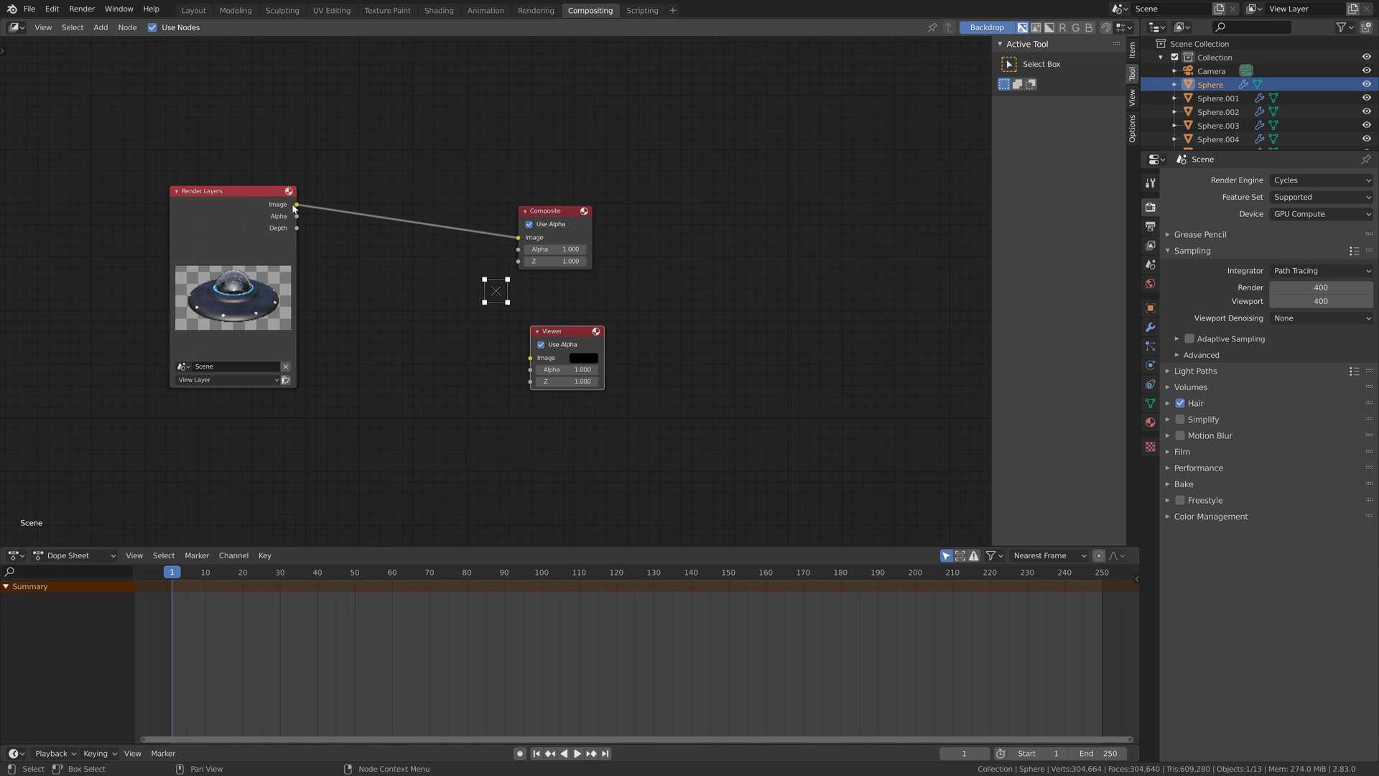
{"action": "left_click_drag", "start_coordinate": [297, 205], "coordinate": [530, 359]}
{"action": "scroll", "coordinate": [436, 331], "scroll_direction": "down", "scroll_amount": 2}
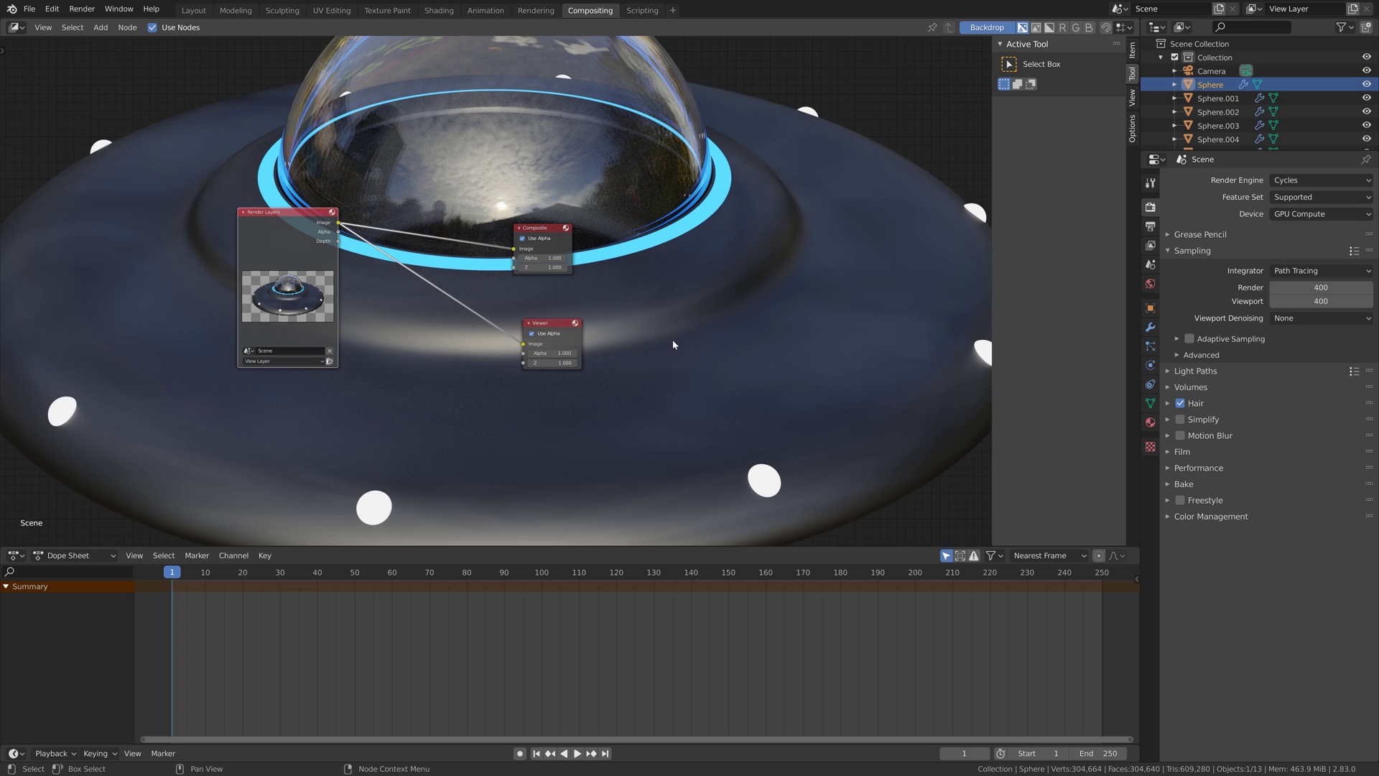
Step: Insert a Glare node into the link between the Render Layers and Viewer nodes
{"action": "middle_click_drag", "start_coordinate": [679, 321], "coordinate": [683, 341]}
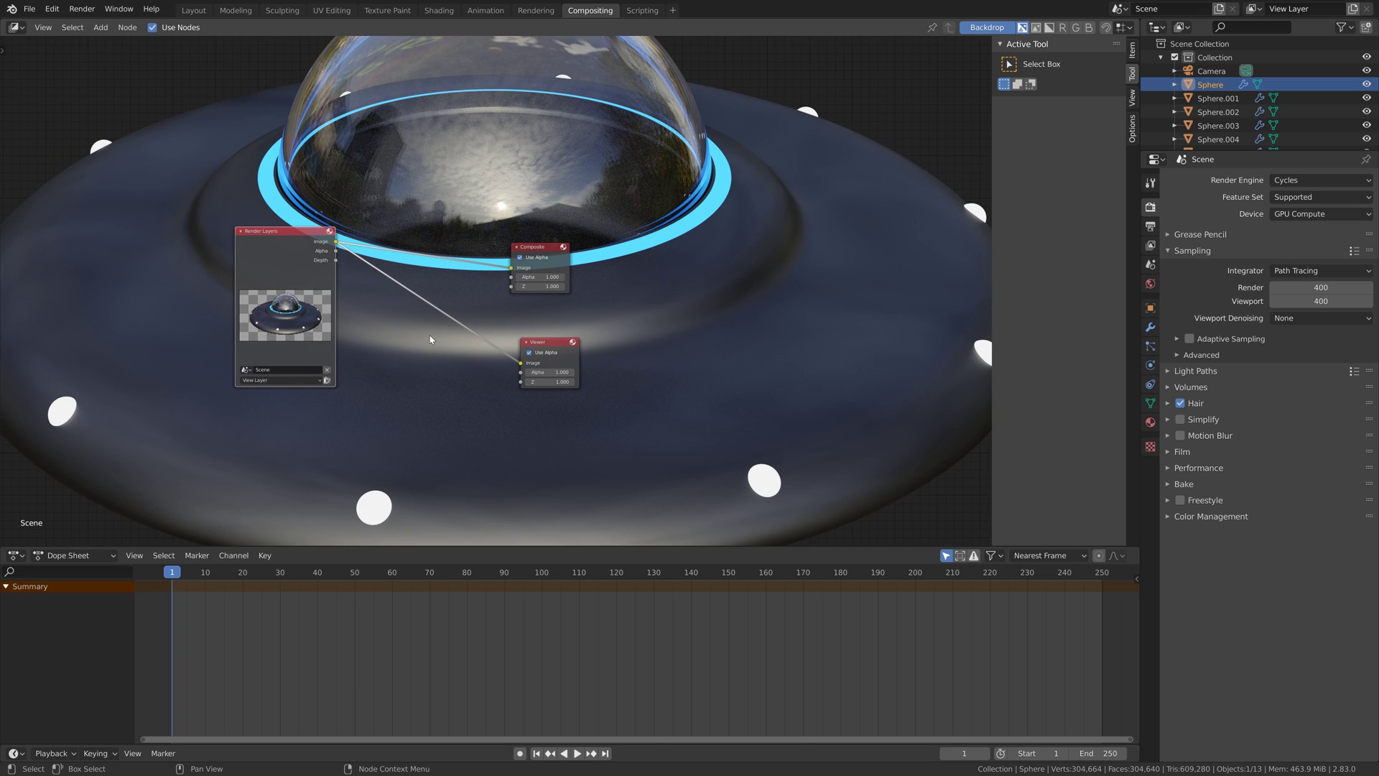
{"action": "key", "text": "shift+a"}
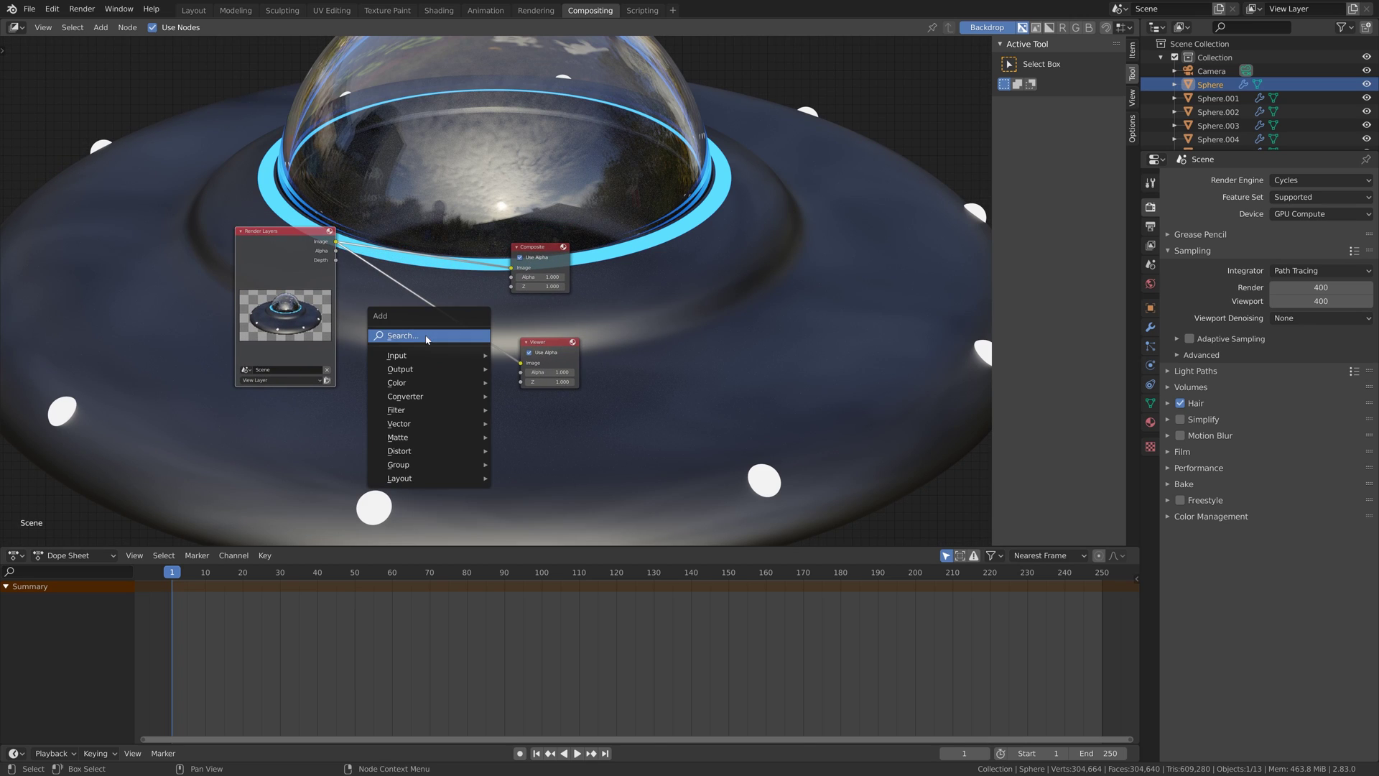
{"action": "left_click", "coordinate": [427, 337]}
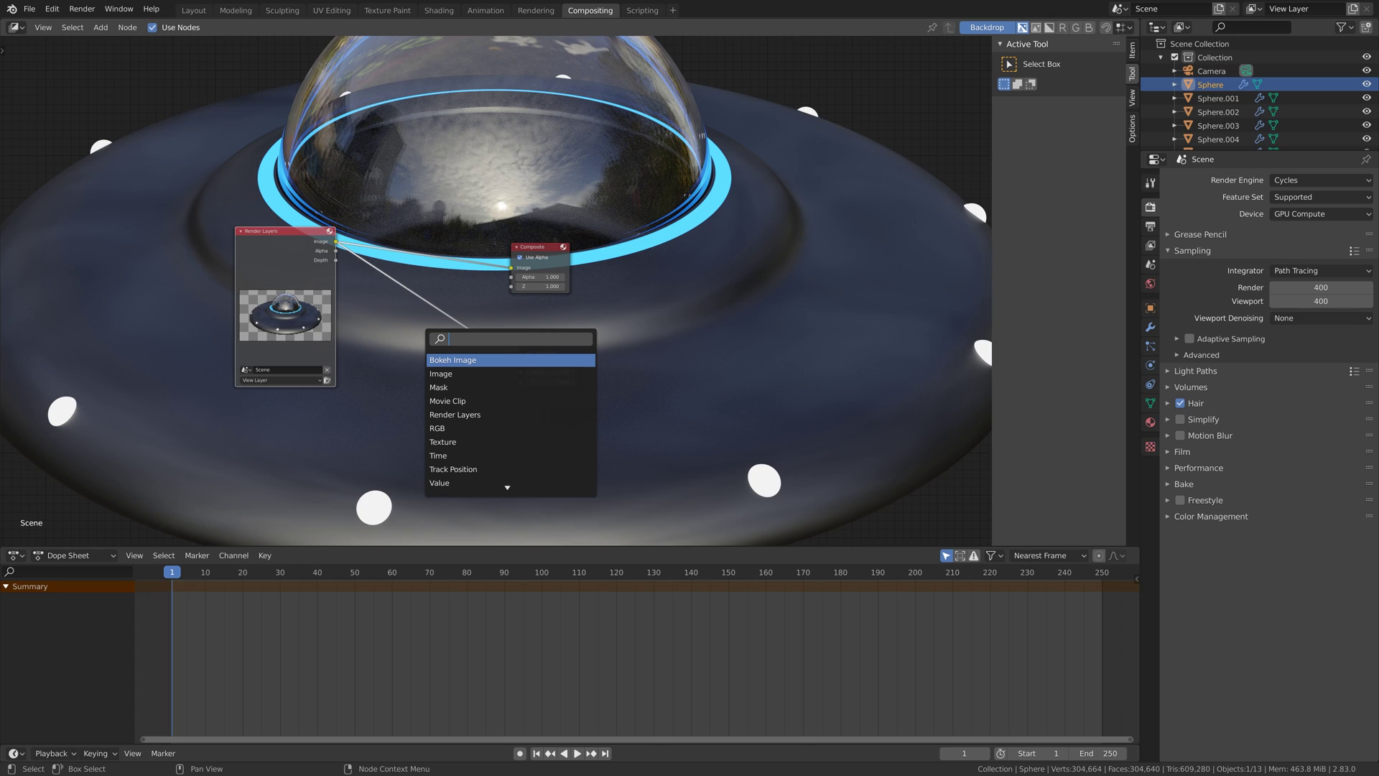
{"action": "type", "text": "g"}
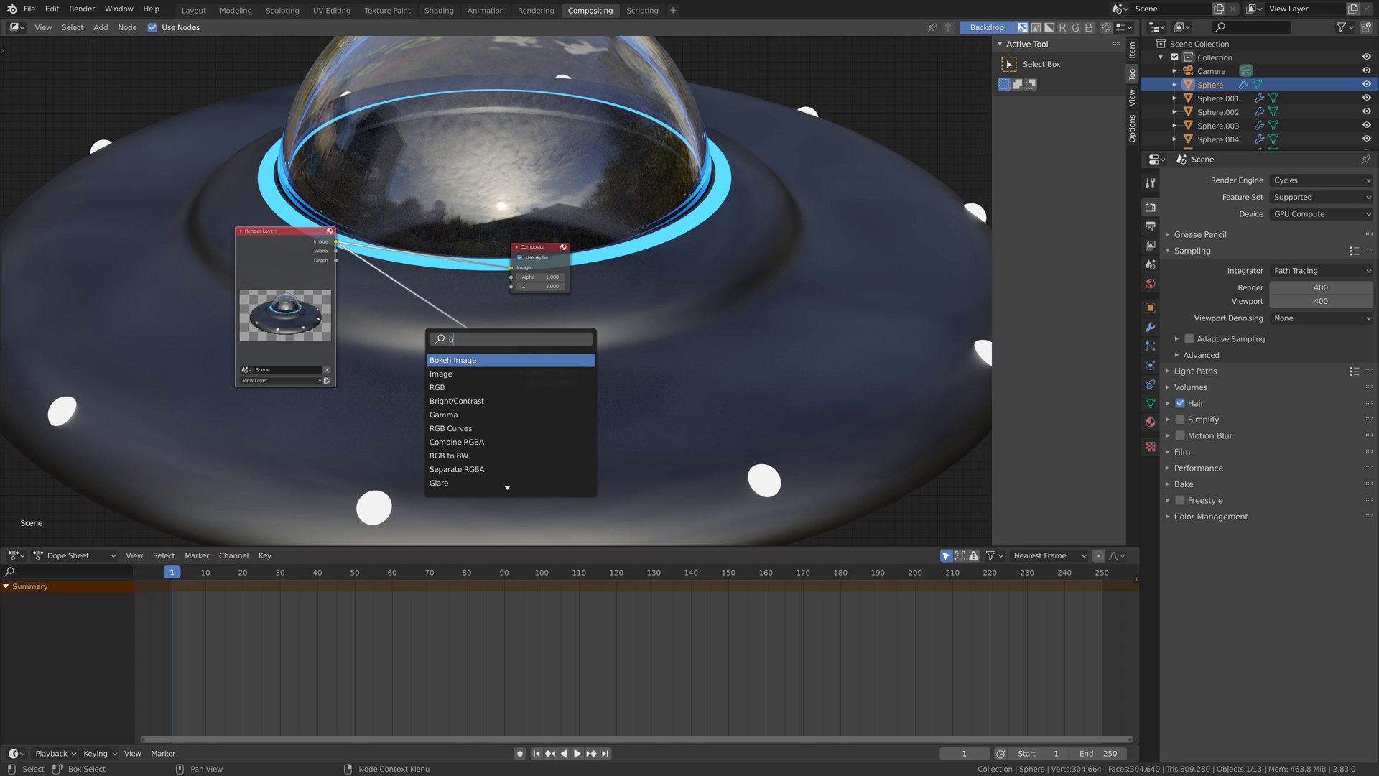
{"action": "key", "text": "Down"}
{"action": "key", "text": "Down"}
{"action": "key", "text": "Down"}
{"action": "key", "text": "Down"}
{"action": "key", "text": "Down"}
{"action": "key", "text": "Down"}
{"action": "key", "text": "Down"}
{"action": "key", "text": "Down"}
{"action": "key", "text": "Down"}
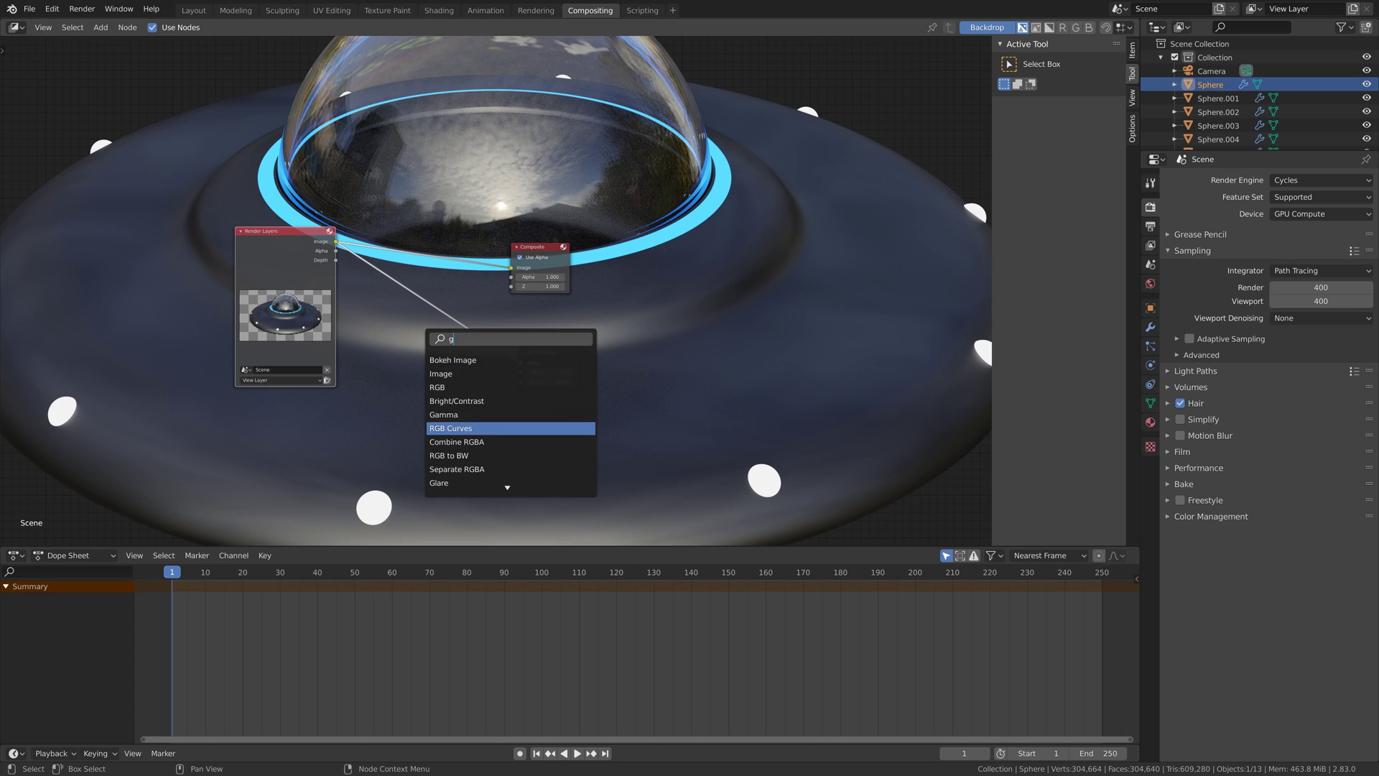
{"action": "key", "text": "Return"}
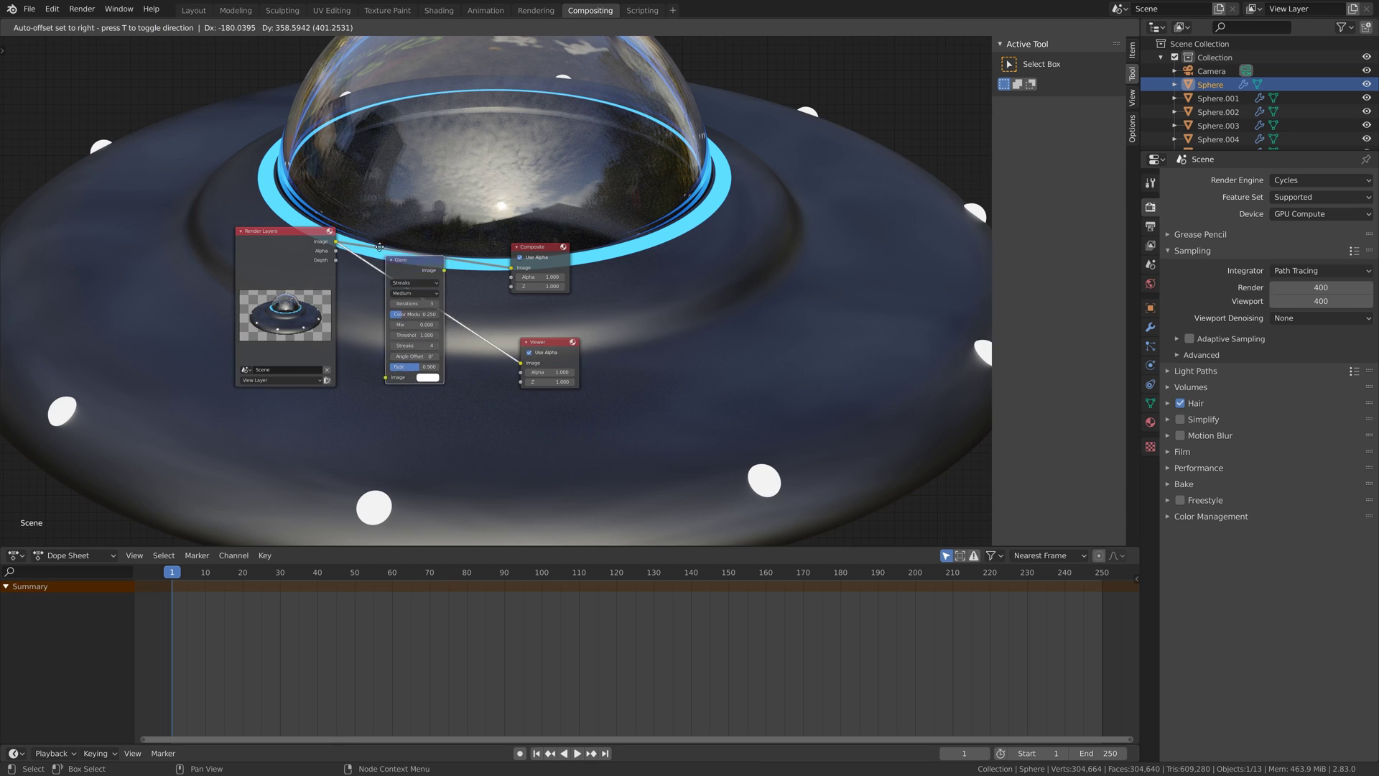
{"action": "left_click", "coordinate": [371, 259]}
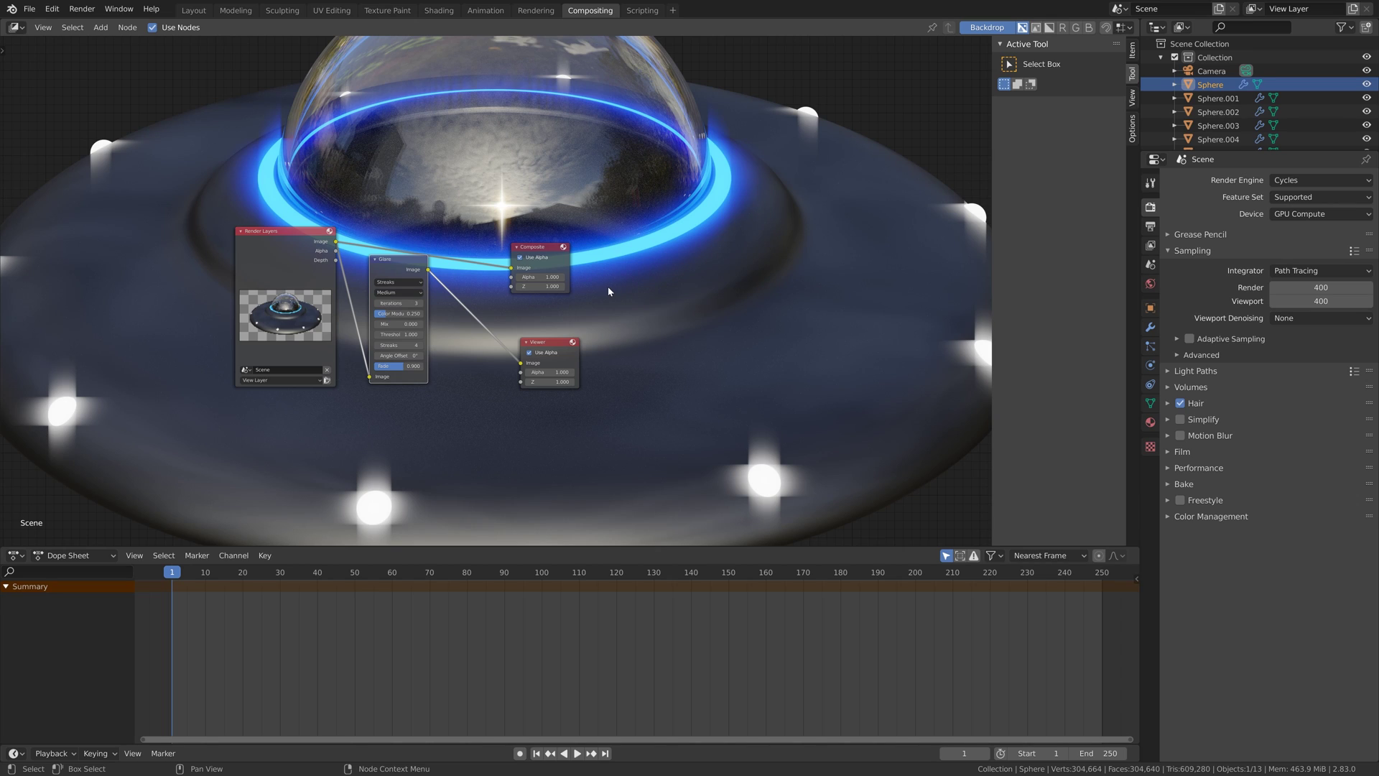
Step: Configure the Glare node as Fog Glow with High quality and a size of 9
{"action": "left_click", "coordinate": [399, 282]}
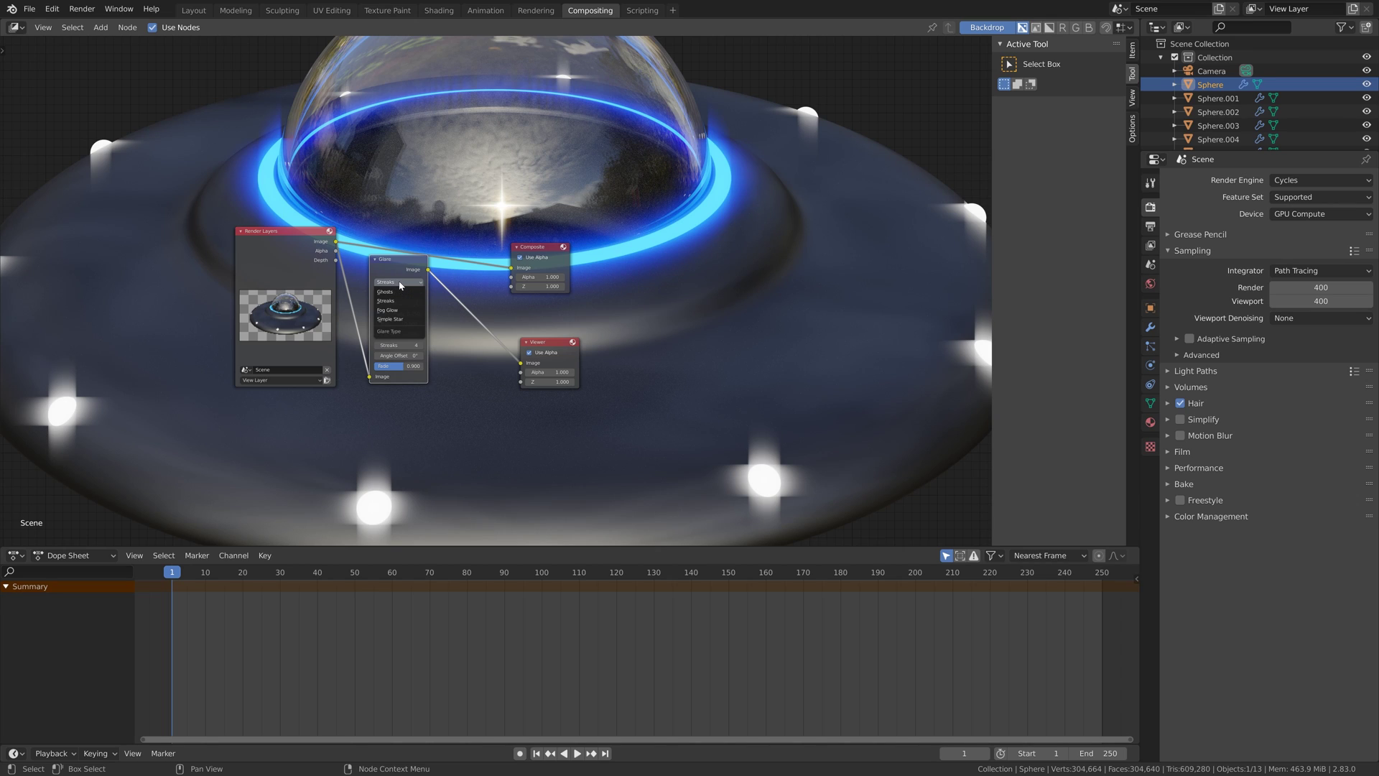
{"action": "left_click", "coordinate": [403, 311]}
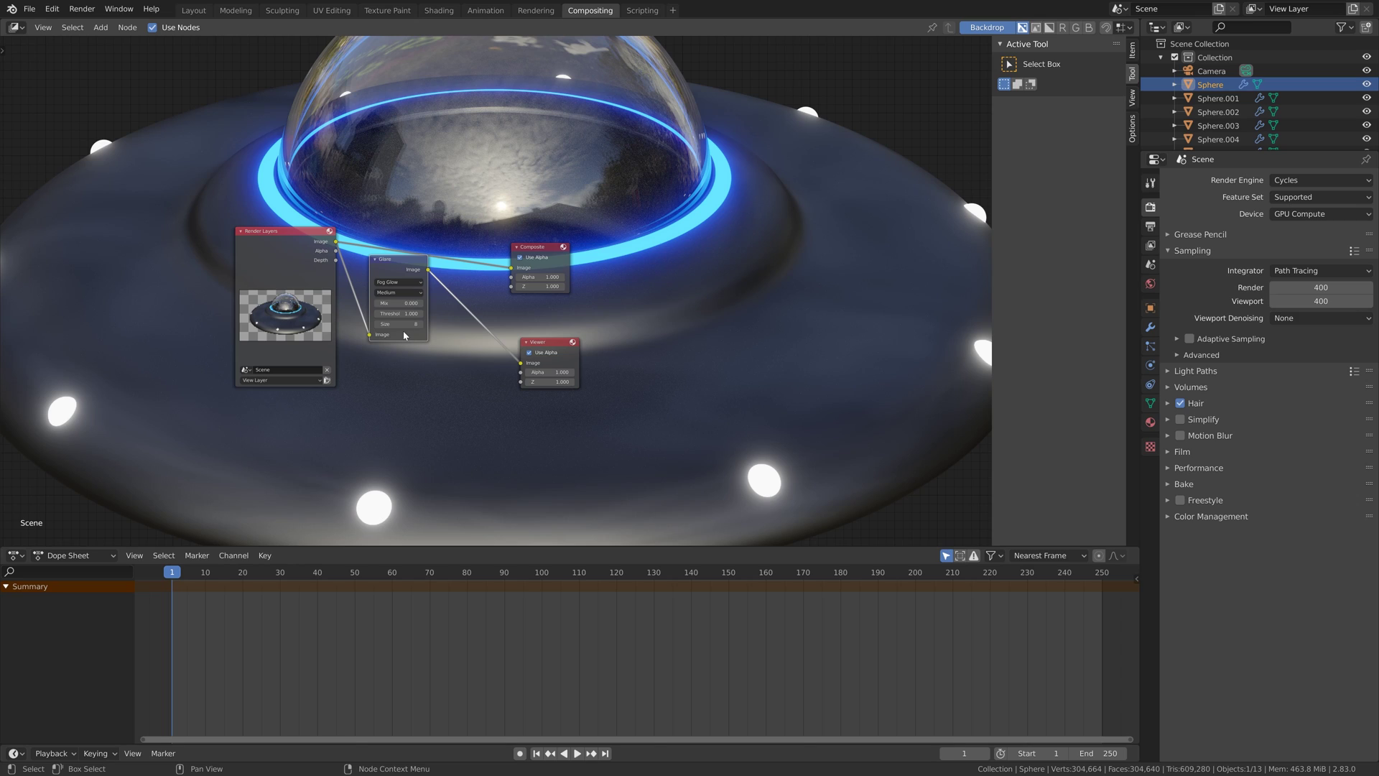
{"action": "left_click", "coordinate": [399, 292]}
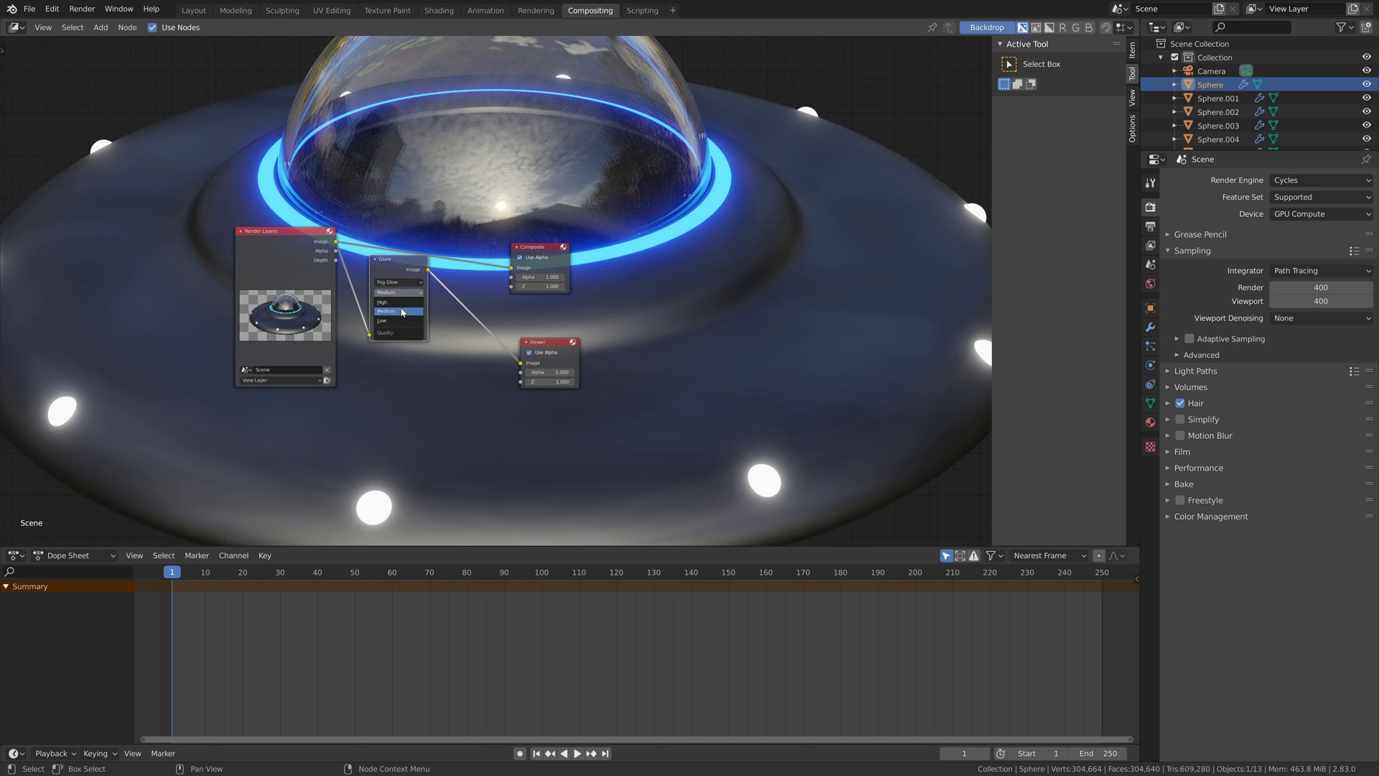
{"action": "left_click", "coordinate": [399, 302]}
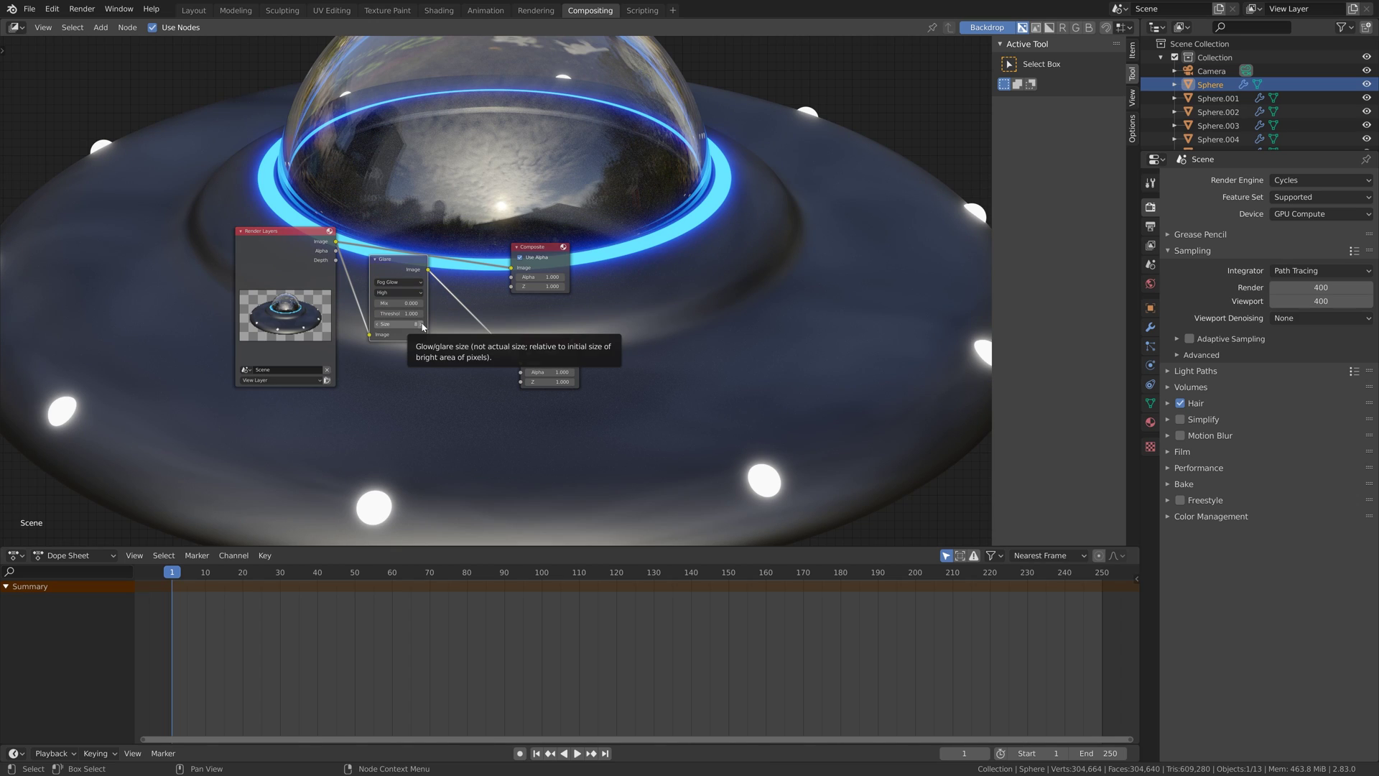
{"action": "left_click", "coordinate": [421, 324]}
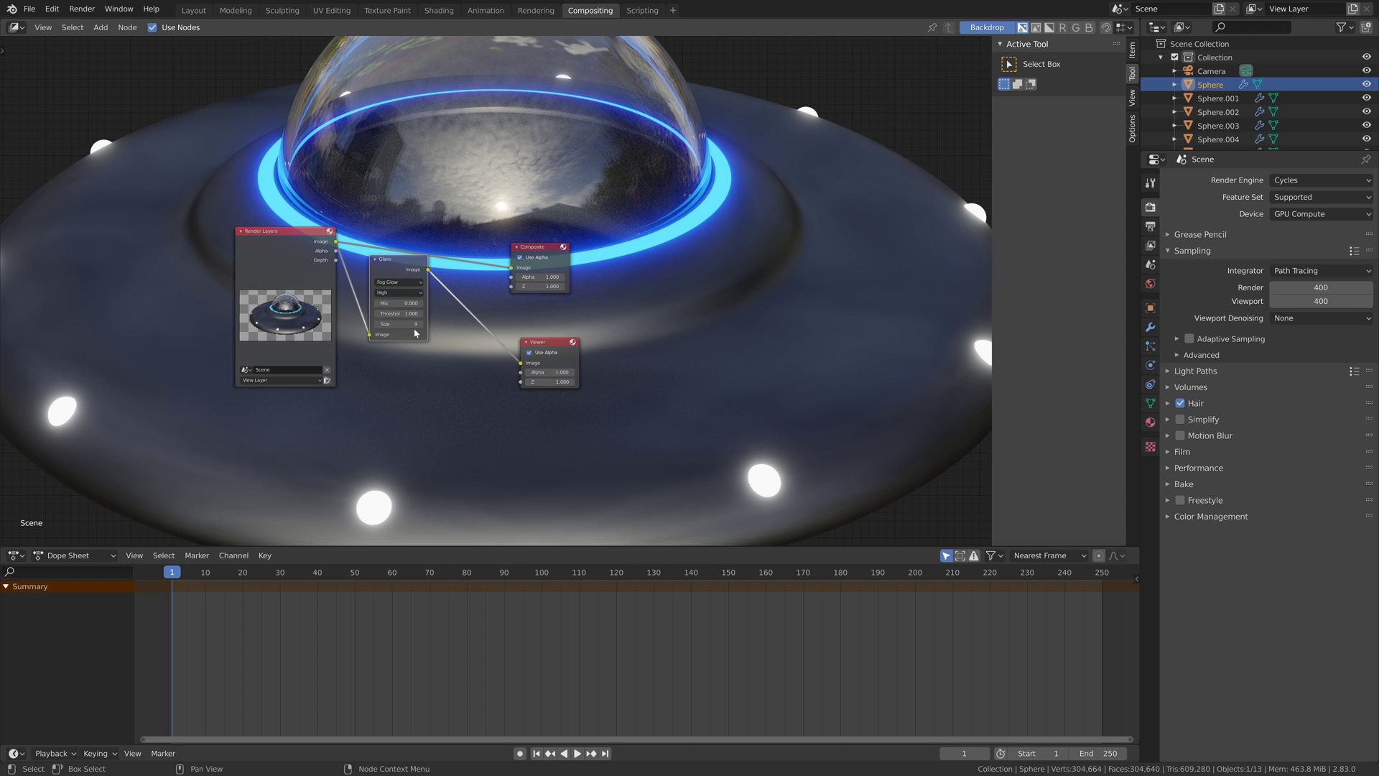
Step: Return to the Layout workspace and save the project as a new file named tut4.blend
{"action": "left_click", "coordinate": [193, 10]}
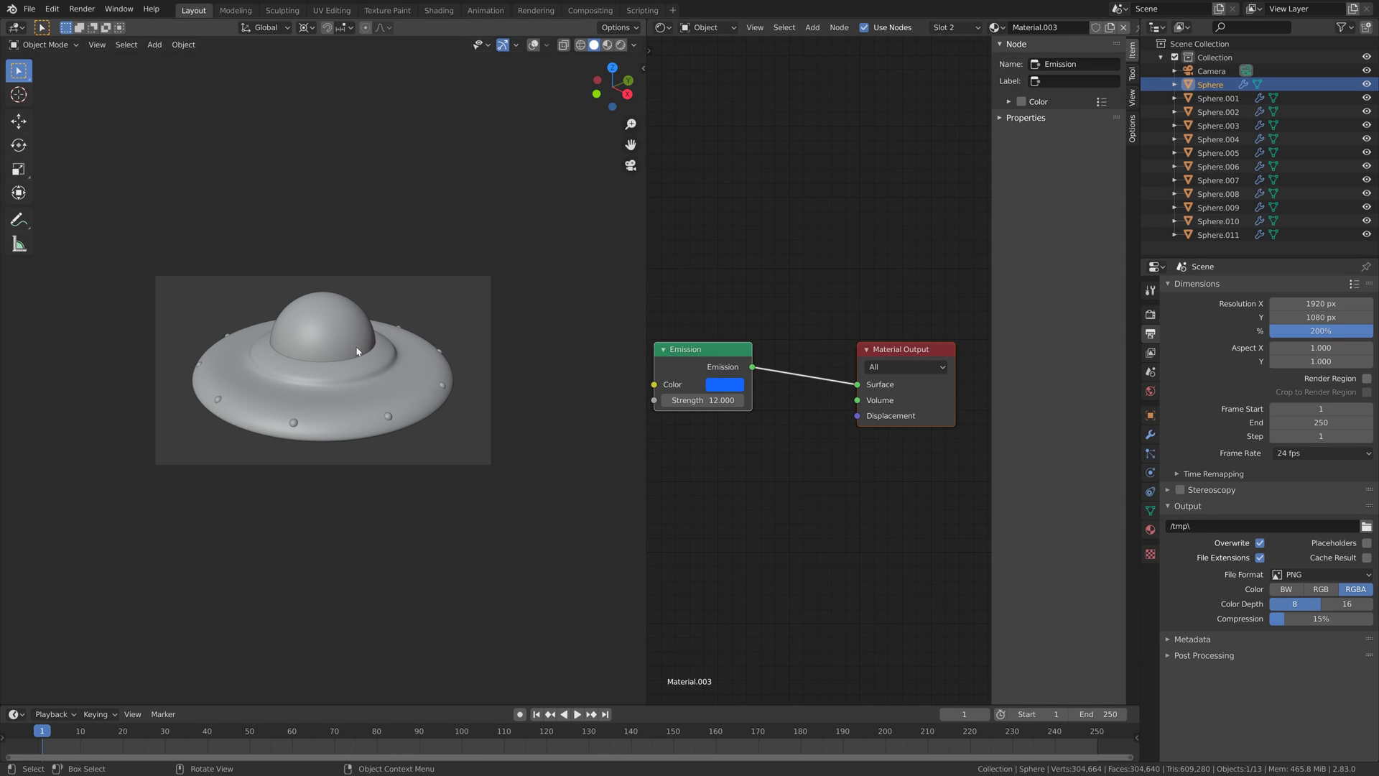
{"action": "scroll", "coordinate": [357, 351], "scroll_direction": "up", "scroll_amount": 6}
{"action": "left_click", "coordinate": [29, 8]}
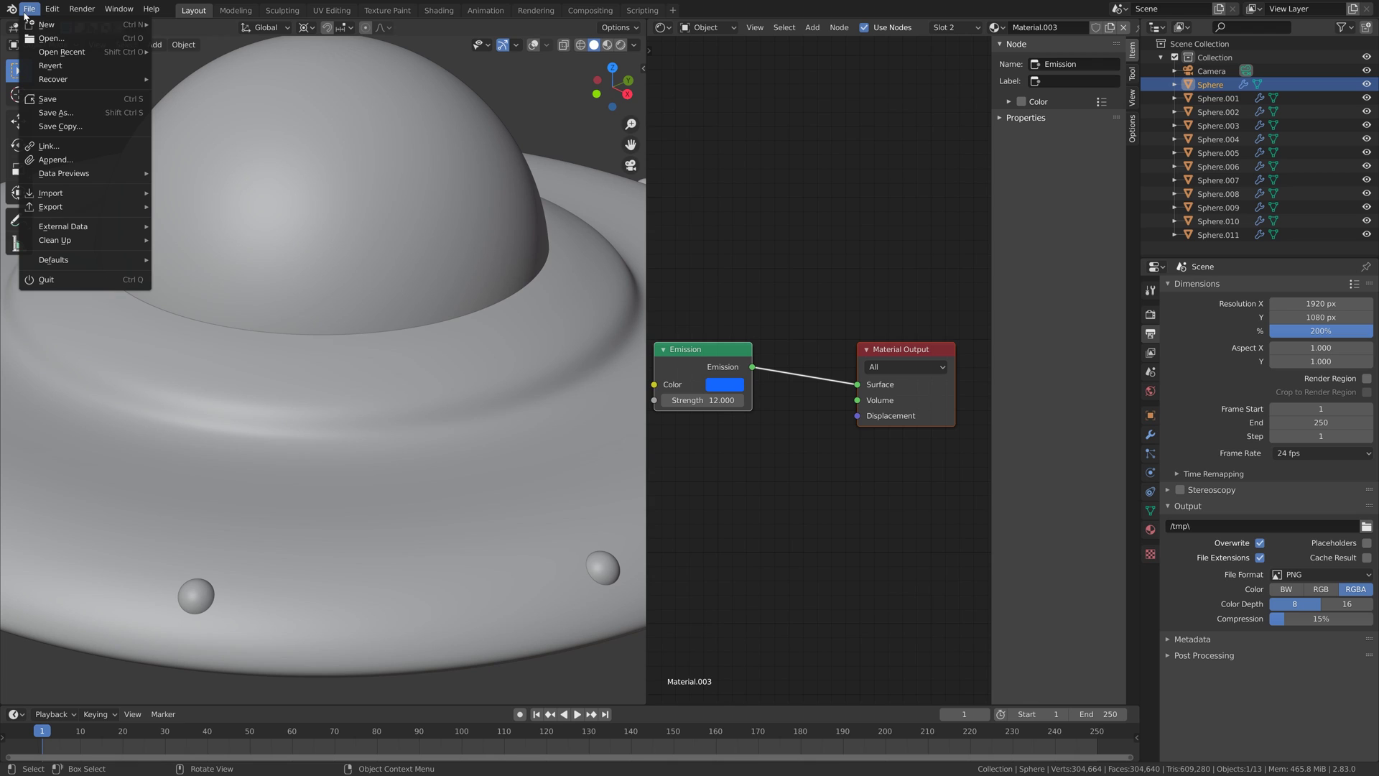
{"action": "left_click", "coordinate": [81, 113]}
{"action": "left_click", "coordinate": [991, 658]}
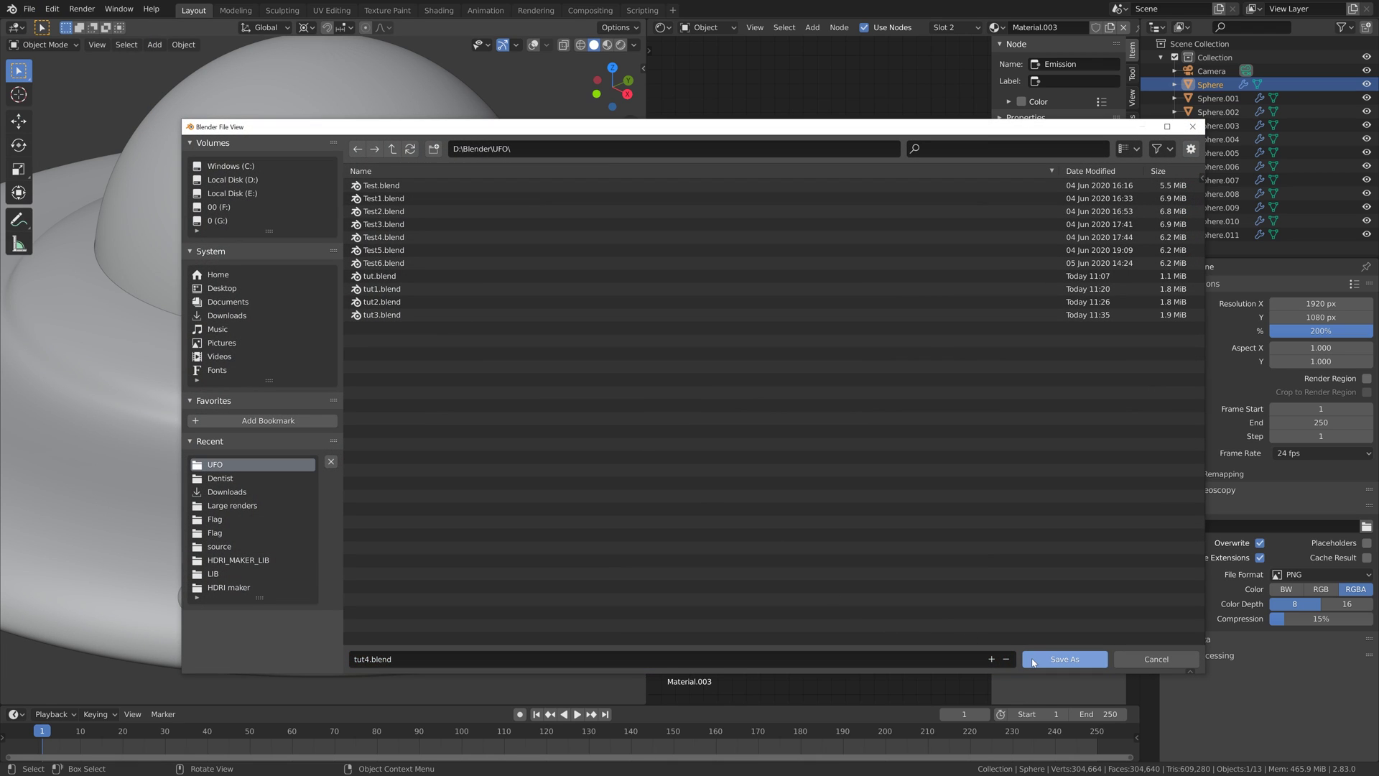
{"action": "left_click", "coordinate": [1033, 660]}
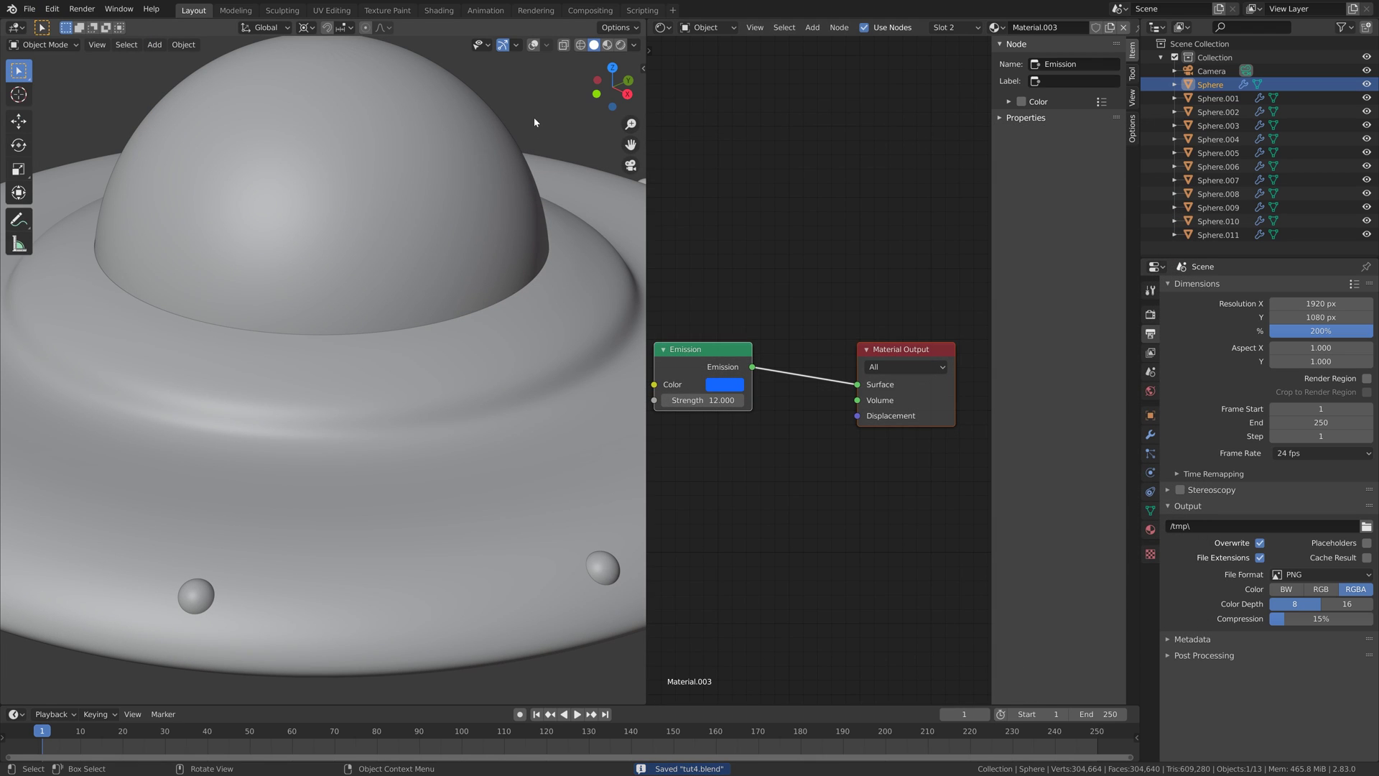
Step: Scale the glass dome up very slightly, by a factor of about 1.002
{"action": "left_click", "coordinate": [483, 185]}
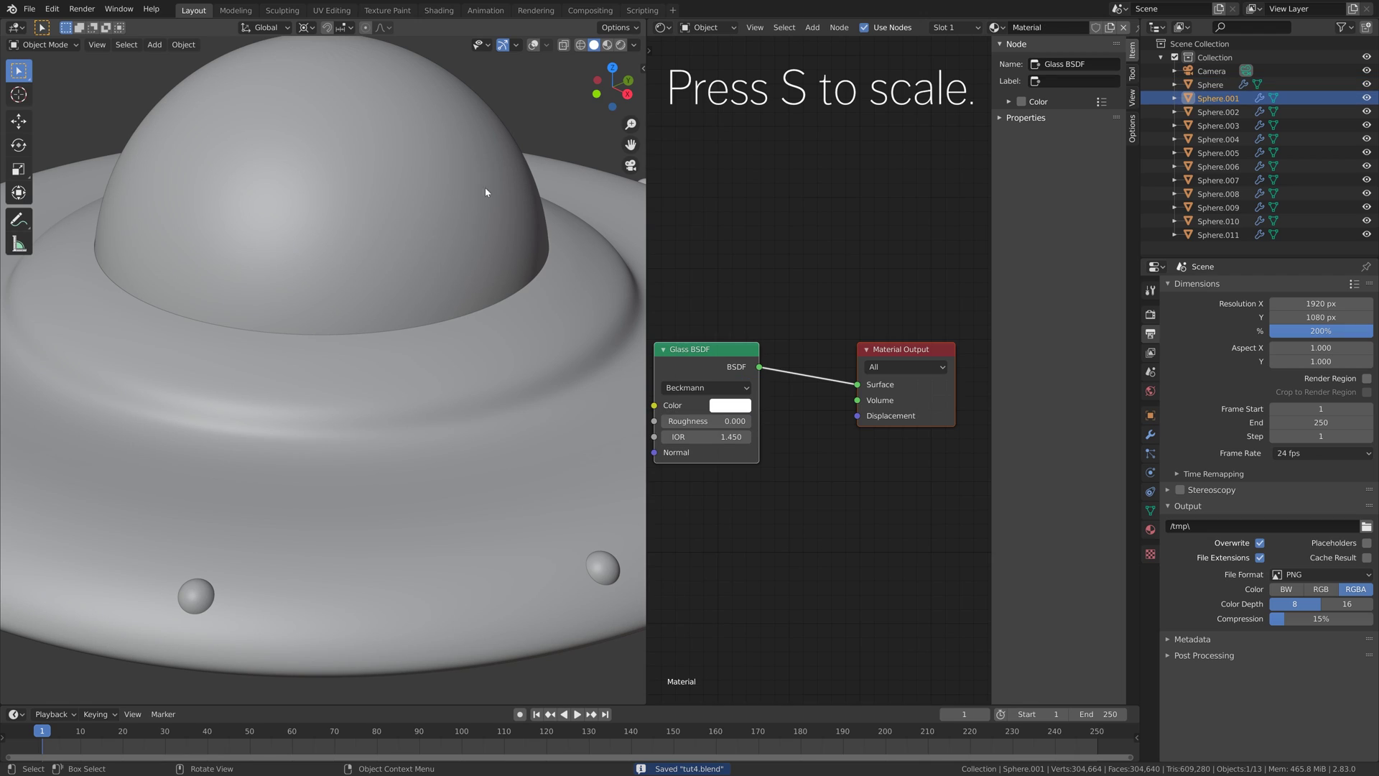
{"action": "key", "text": "s"}
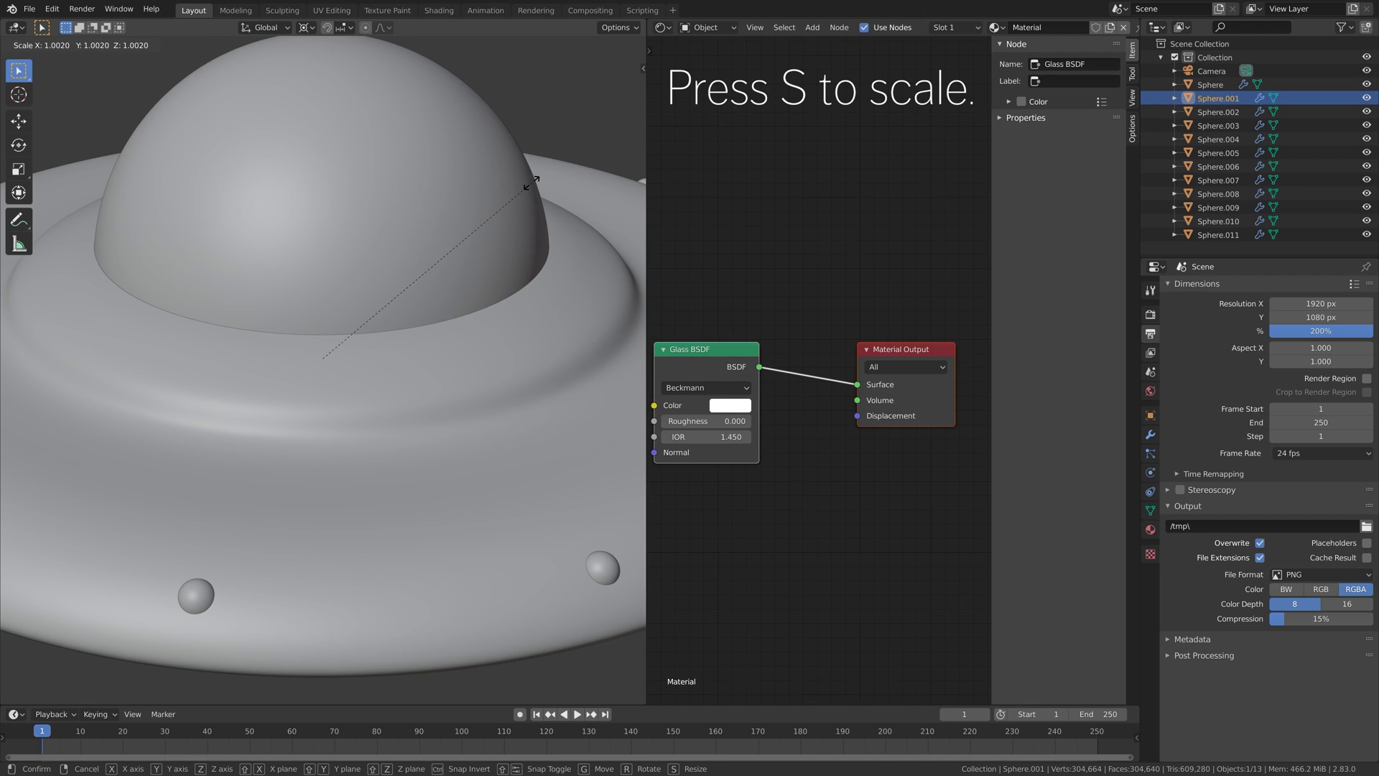
{"action": "left_click", "coordinate": [531, 184]}
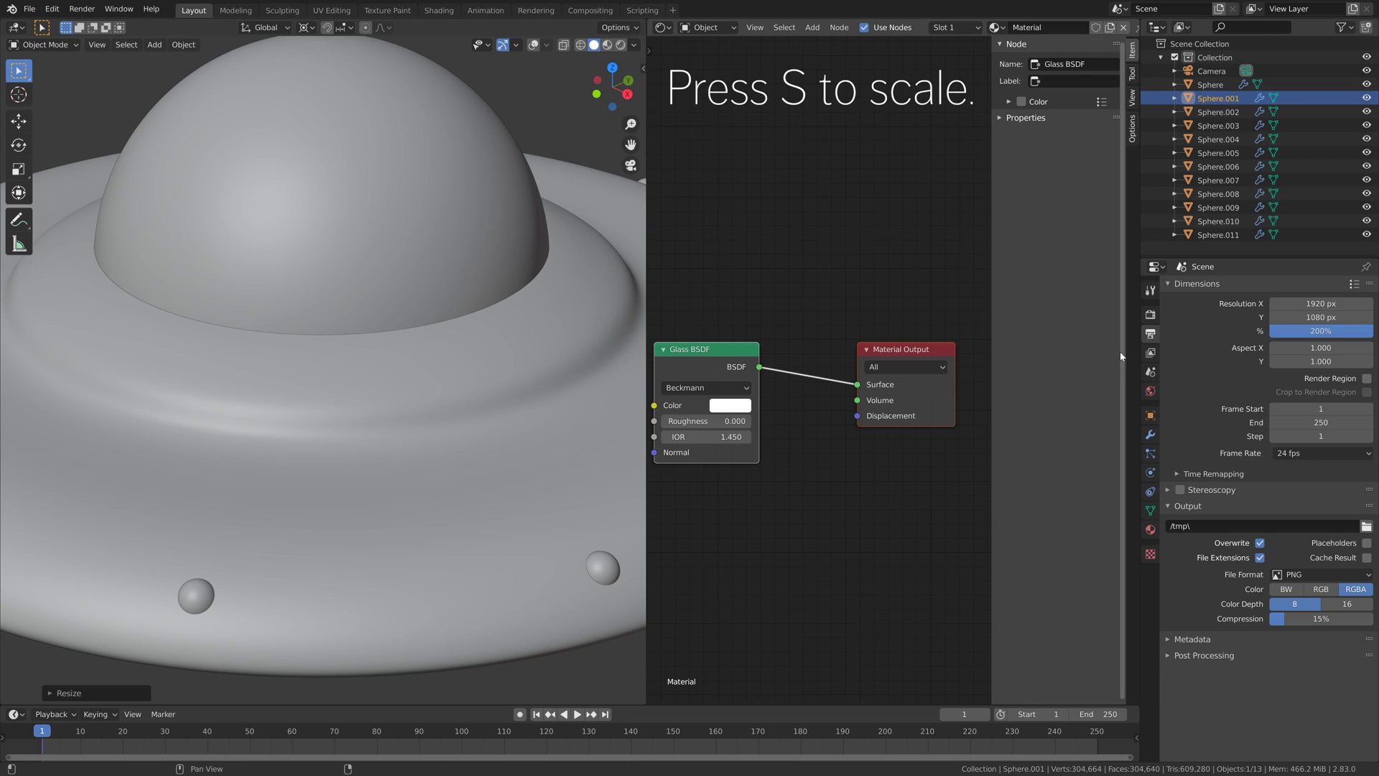
Step: Enable denoising for the view layer and set the render tile size to 512 by 512
{"action": "left_click", "coordinate": [1150, 352]}
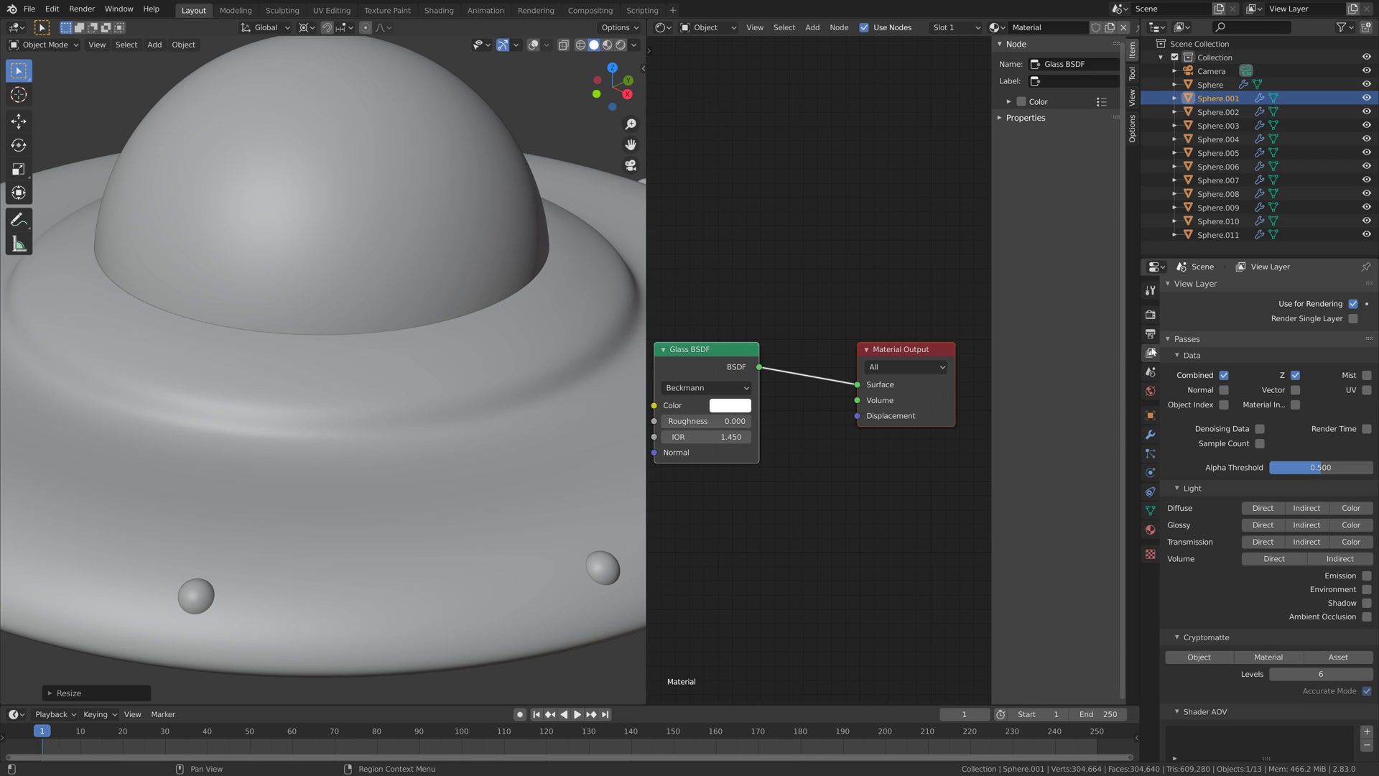
{"action": "scroll", "coordinate": [1260, 605], "scroll_direction": "down", "scroll_amount": 2}
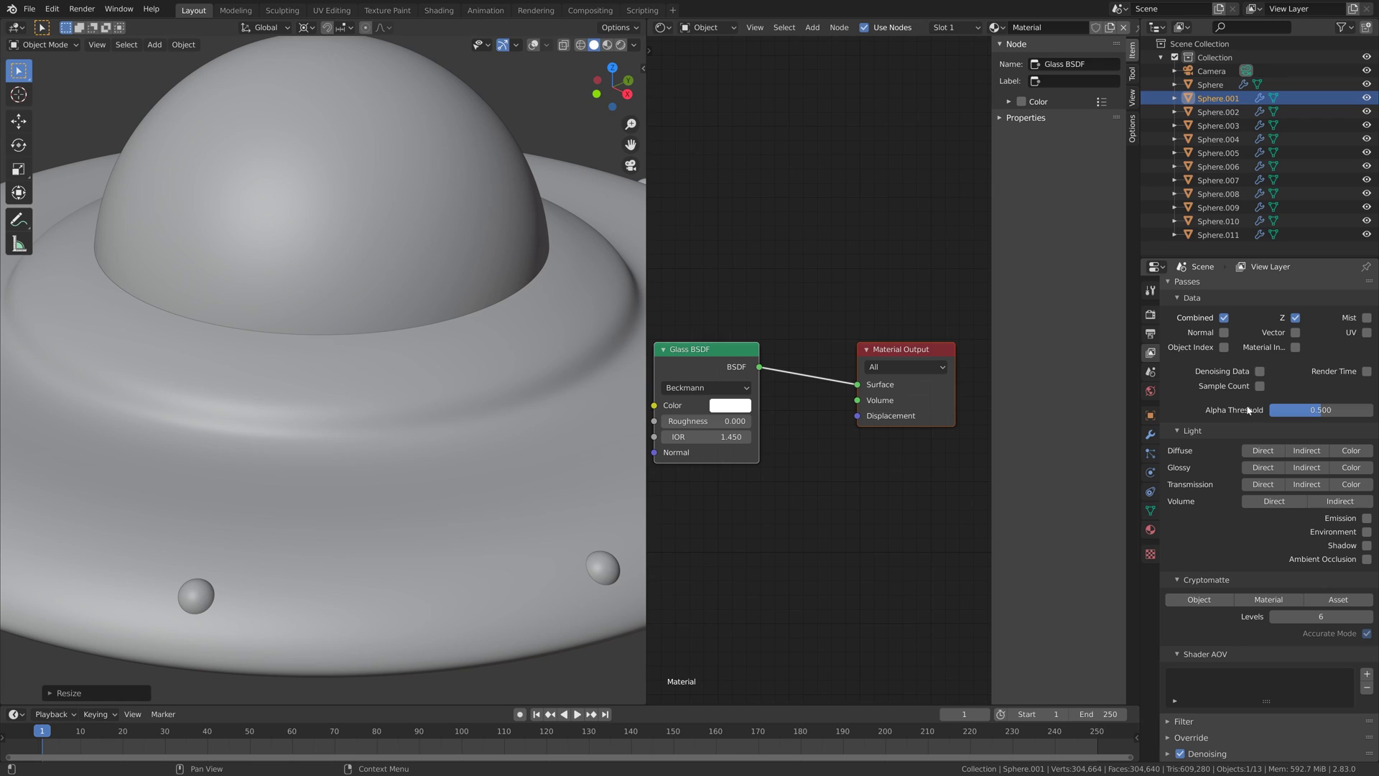
{"action": "left_click", "coordinate": [1151, 316]}
{"action": "scroll", "coordinate": [1234, 577], "scroll_direction": "down", "scroll_amount": 1}
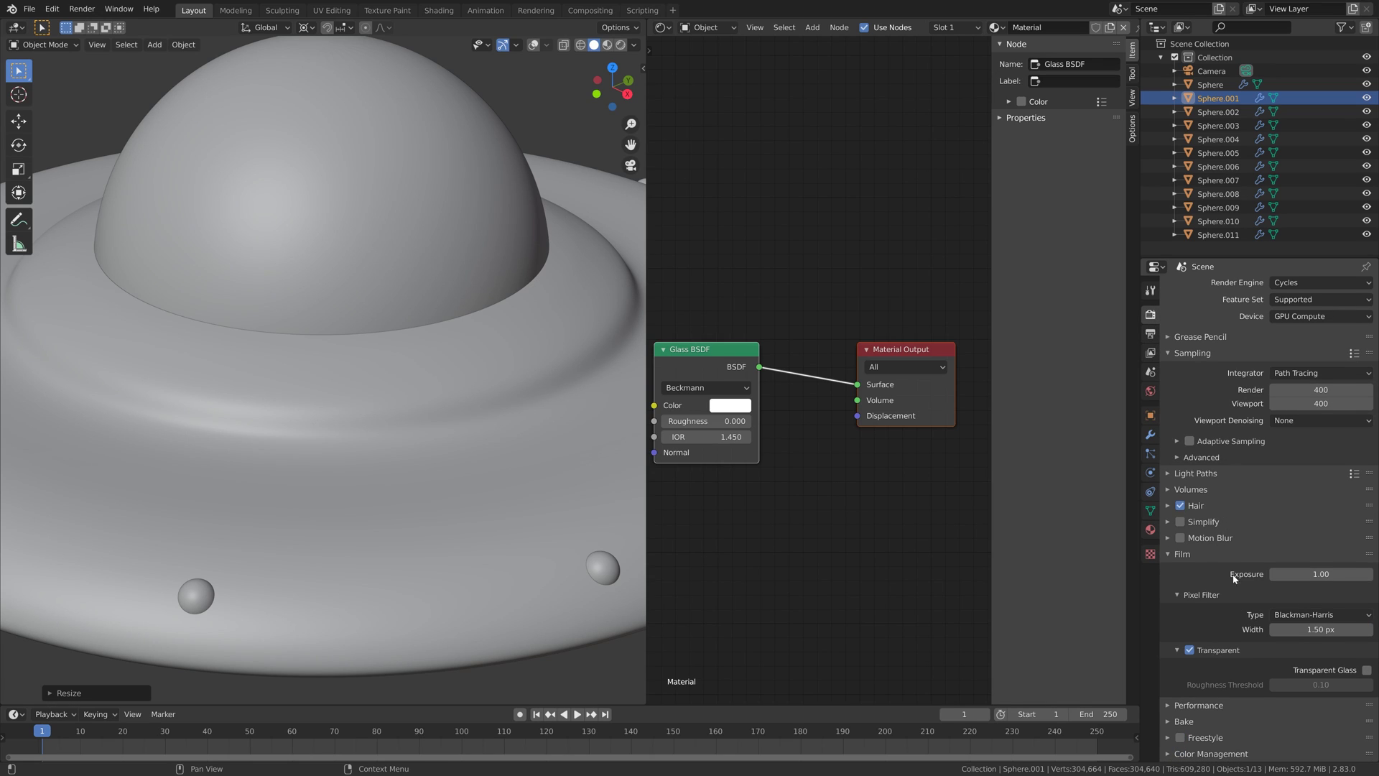
{"action": "left_click", "coordinate": [1224, 706]}
{"action": "scroll", "coordinate": [1224, 706], "scroll_direction": "down", "scroll_amount": 3}
{"action": "left_click", "coordinate": [1326, 696]}
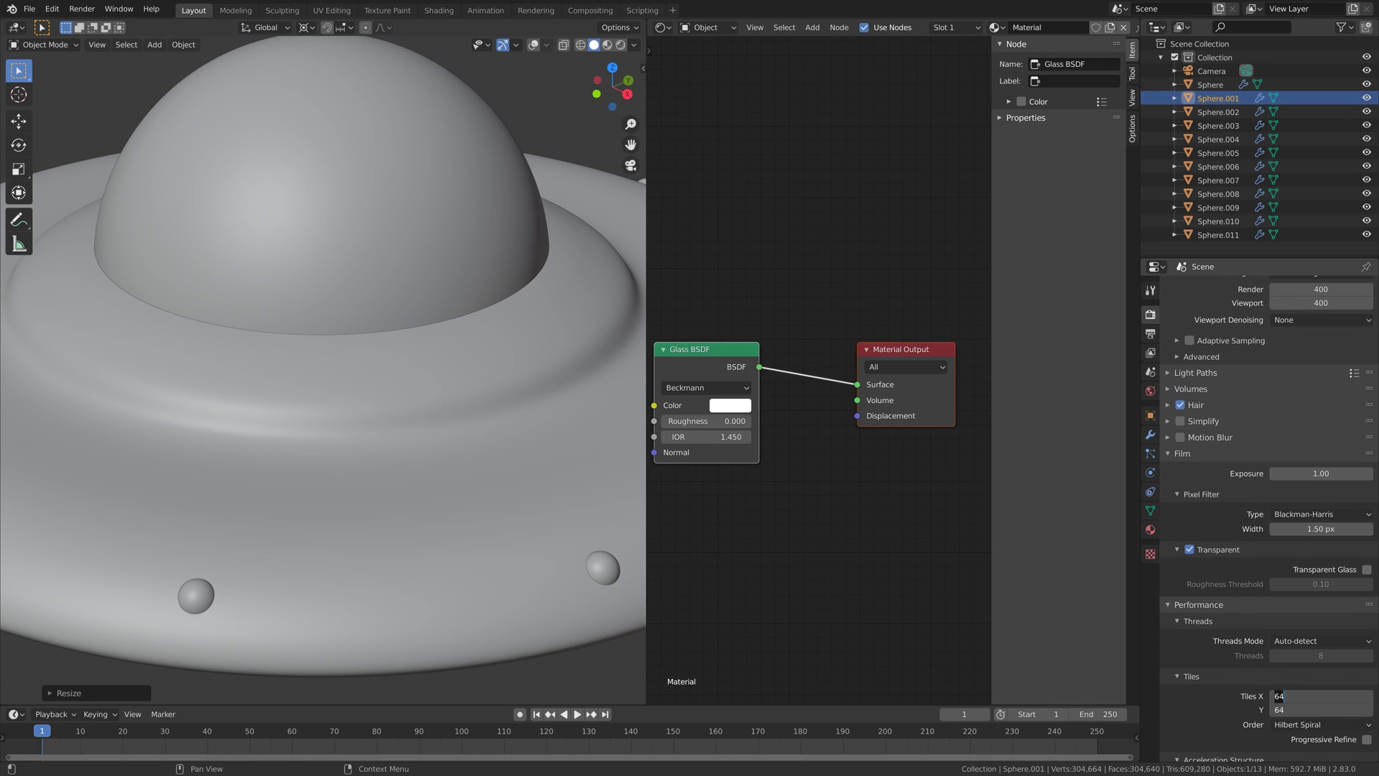
{"action": "type", "text": "512"}
{"action": "key", "text": "Tab"}
{"action": "type", "text": "512"}
{"action": "key", "text": "Return"}
Step: Go back to the Compositing workspace and connect the Glare image output to the Composite node's image input
{"action": "scroll", "coordinate": [1249, 434], "scroll_direction": "up", "scroll_amount": 5}
{"action": "left_click", "coordinate": [589, 10]}
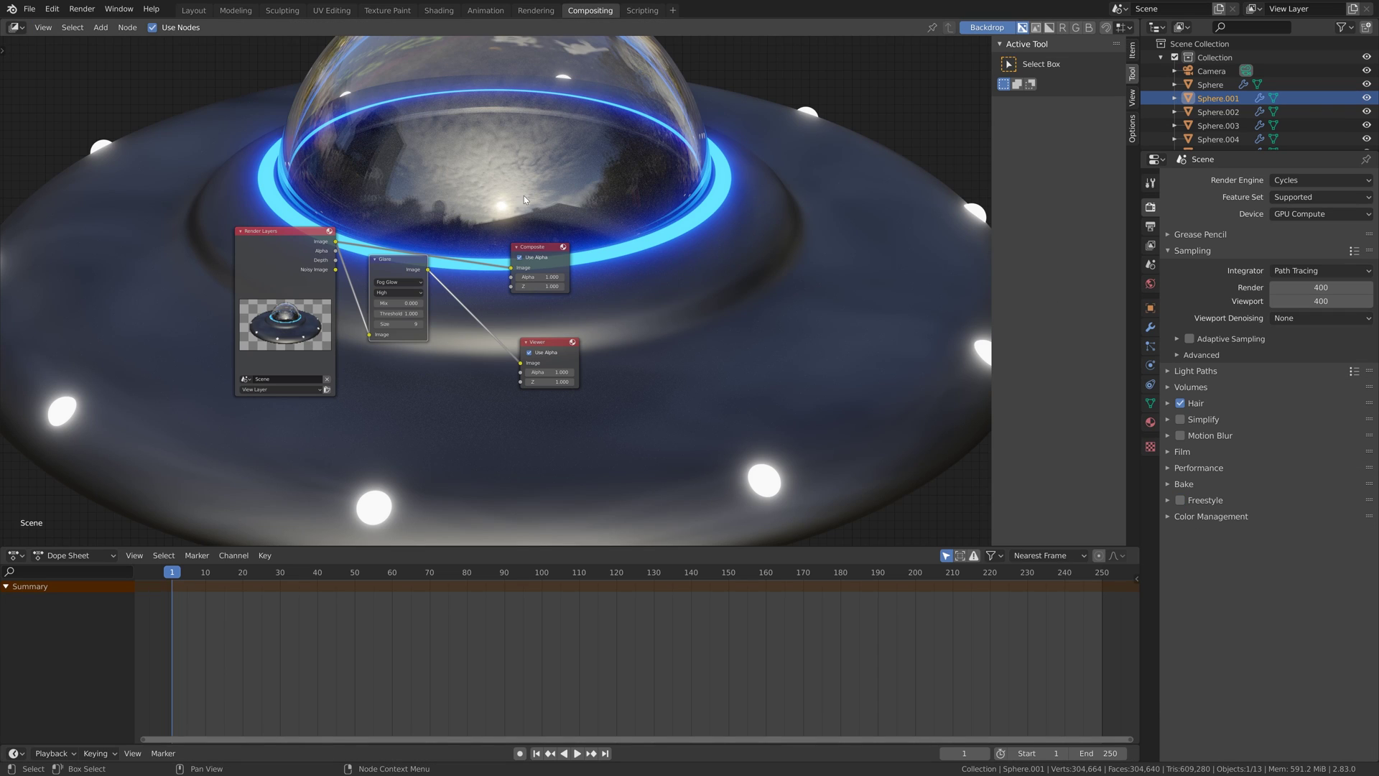
{"action": "left_click_drag", "start_coordinate": [427, 270], "coordinate": [511, 269]}
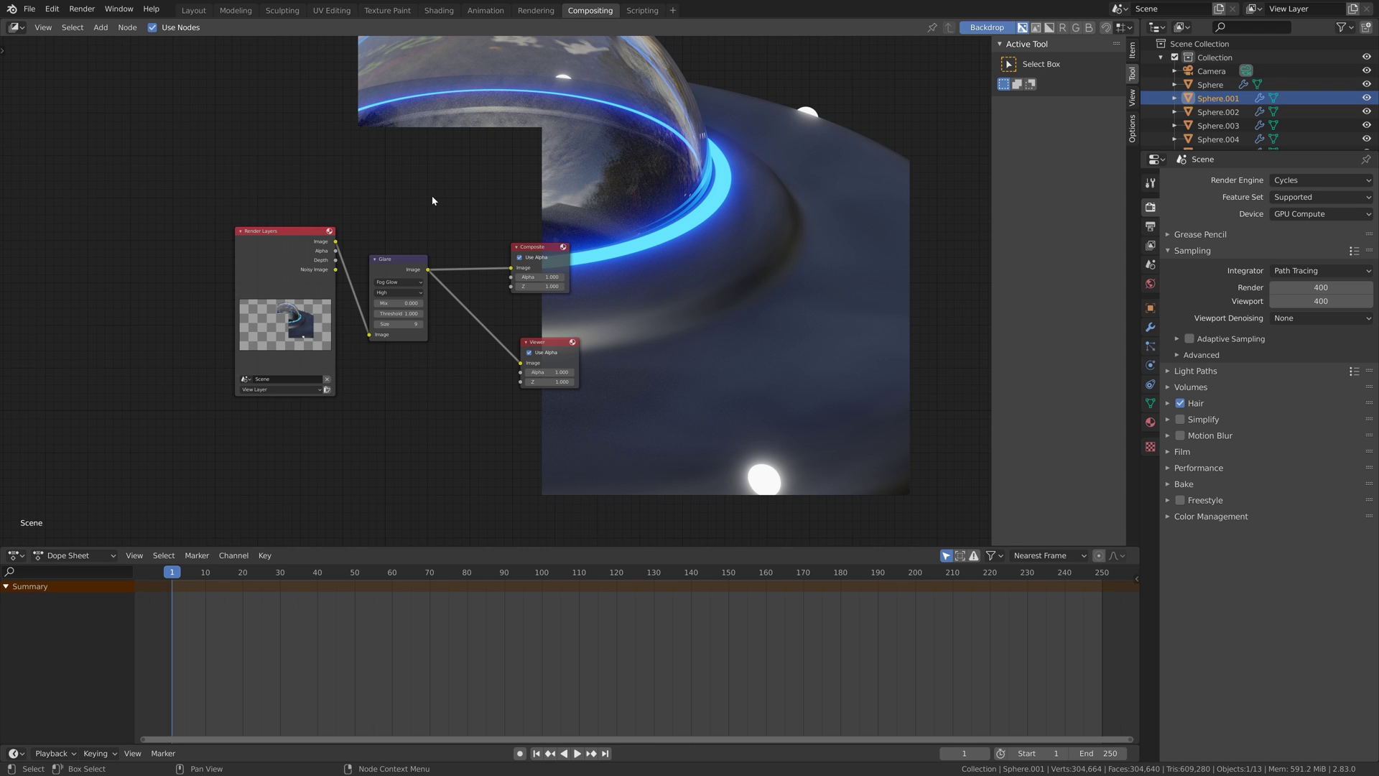
Step: Render the still image with the glare compositing and view the whole saucer in the render window
{"action": "middle_click_drag", "start_coordinate": [432, 197], "coordinate": [445, 187]}
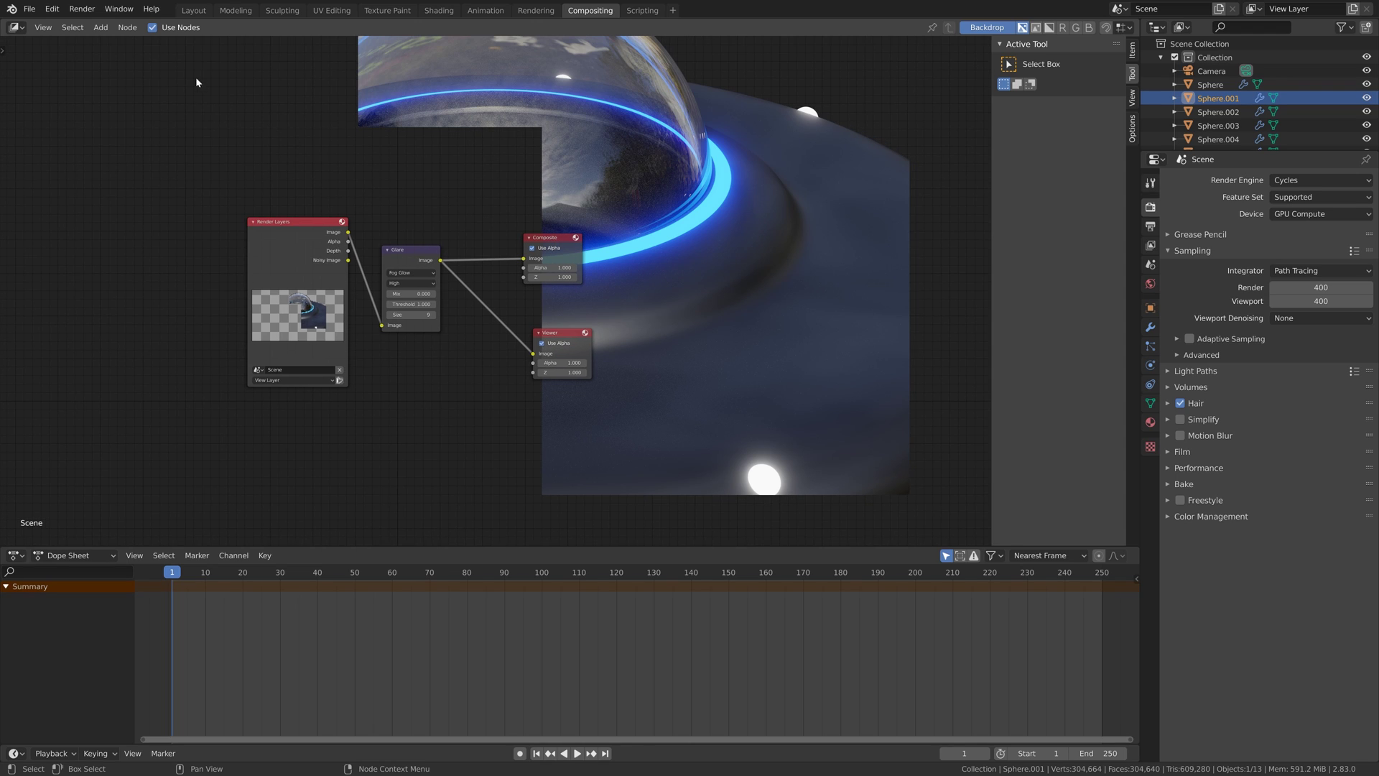
{"action": "left_click", "coordinate": [82, 9]}
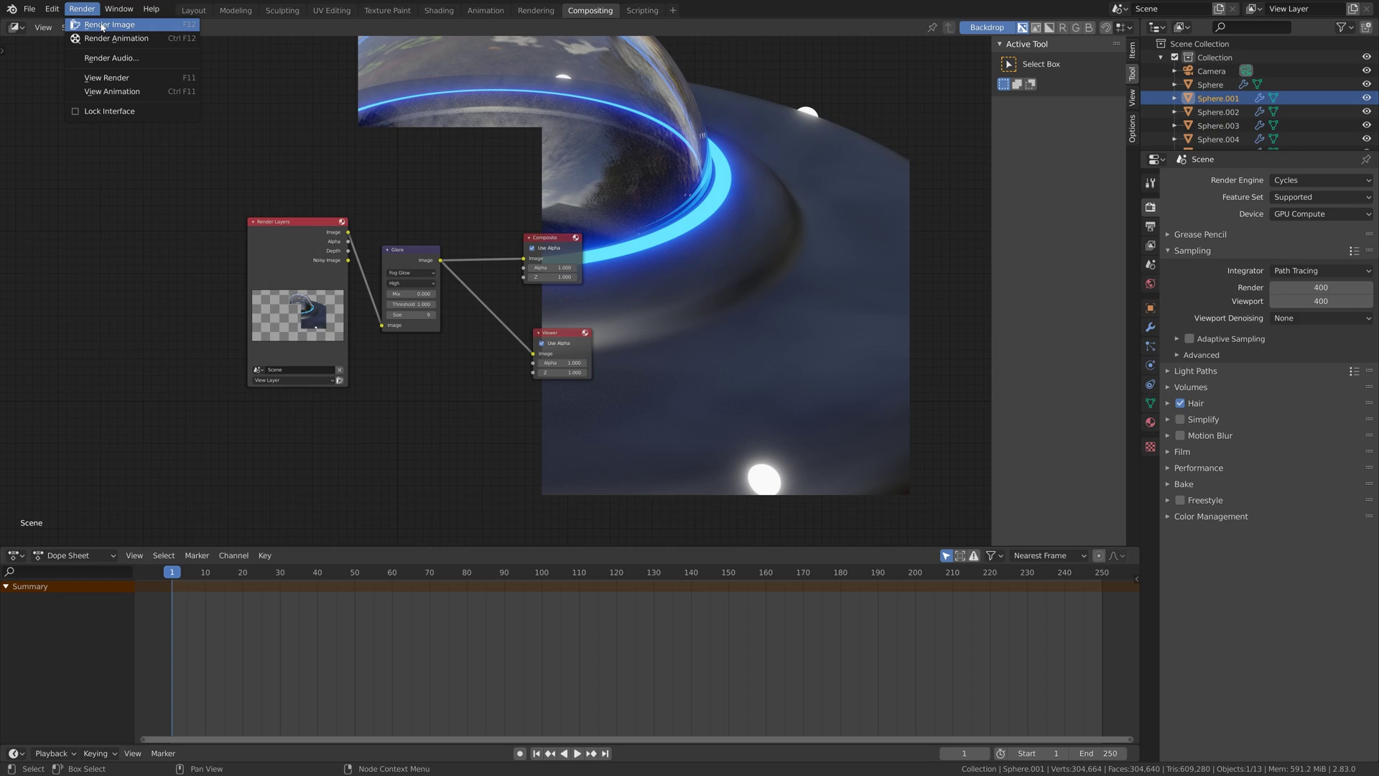
{"action": "left_click", "coordinate": [102, 25]}
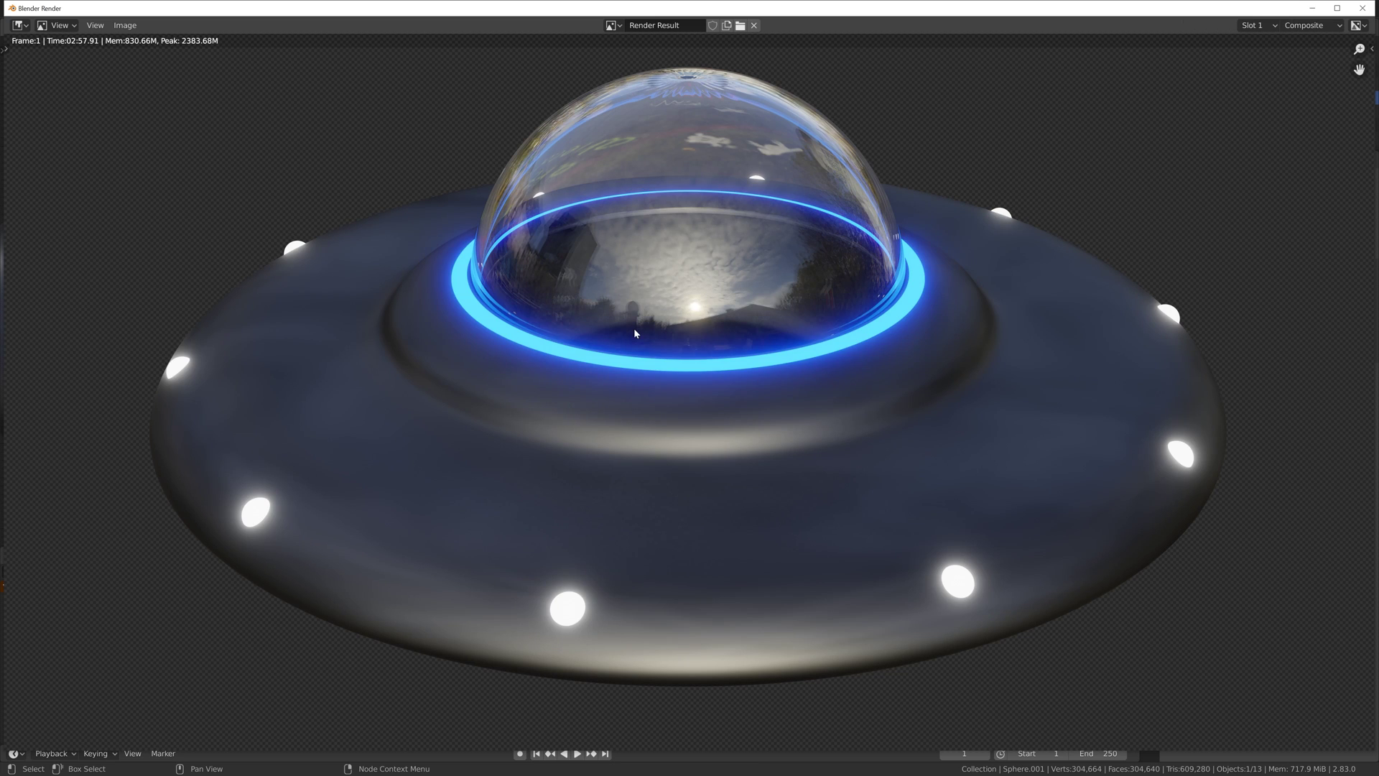
{"action": "scroll", "coordinate": [654, 348], "scroll_direction": "down", "scroll_amount": 5}
{"action": "scroll", "coordinate": [653, 347], "scroll_direction": "up", "scroll_amount": 3}
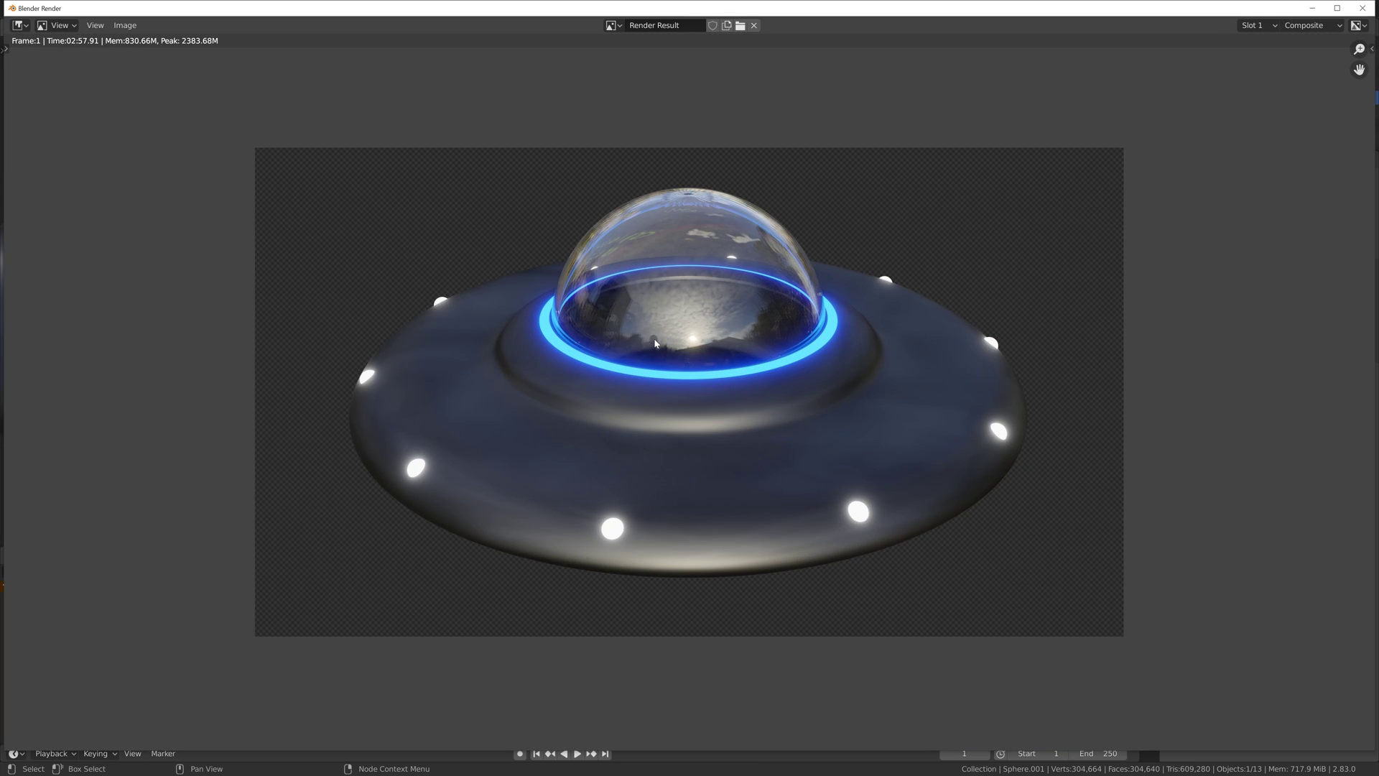